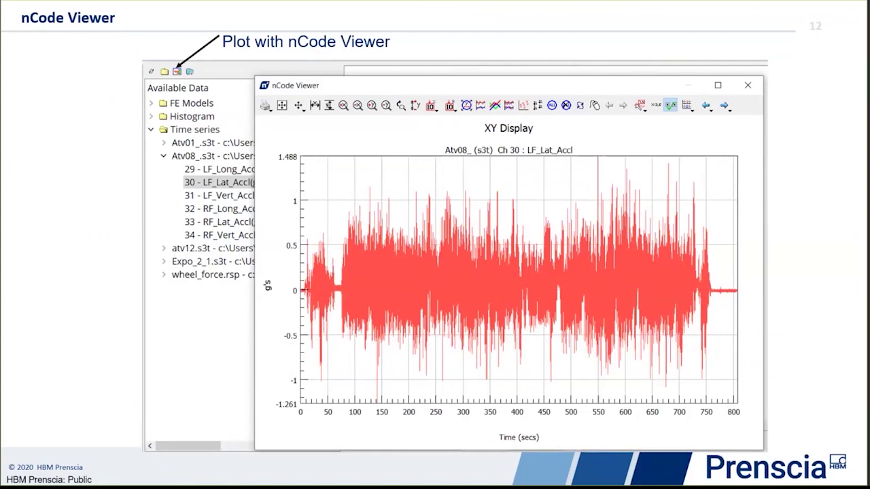
Exit the slideshow and return to normal editing view on slide 12 about the nCode Viewer.
key("Escape")
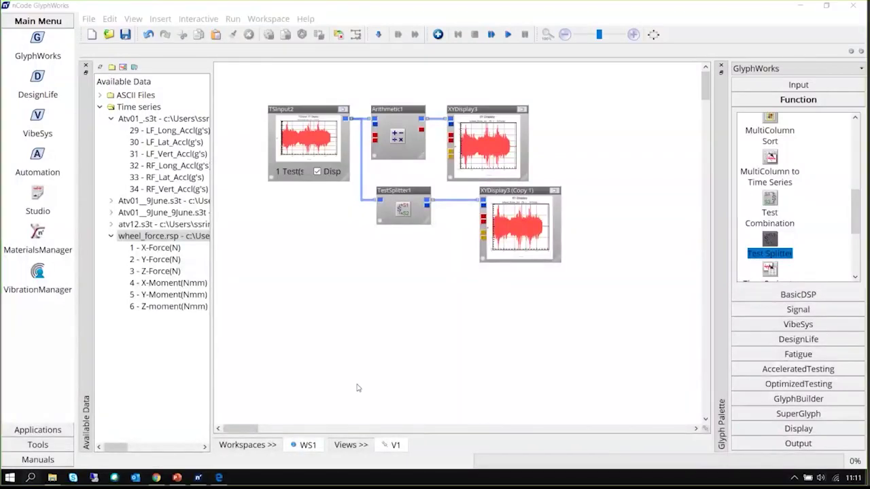
Cancel saving the untitled flow and close GlyphWorks, discarding its unsaved changes.
left_click(370, 374)
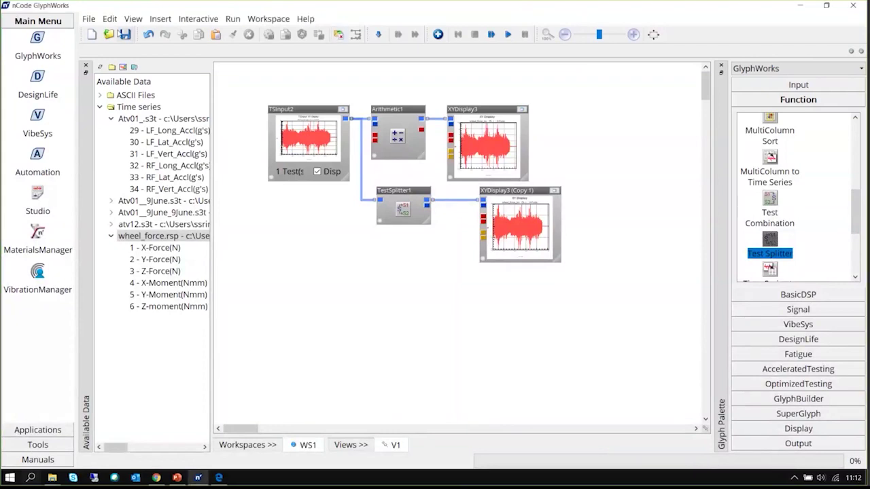
left_click(122, 35)
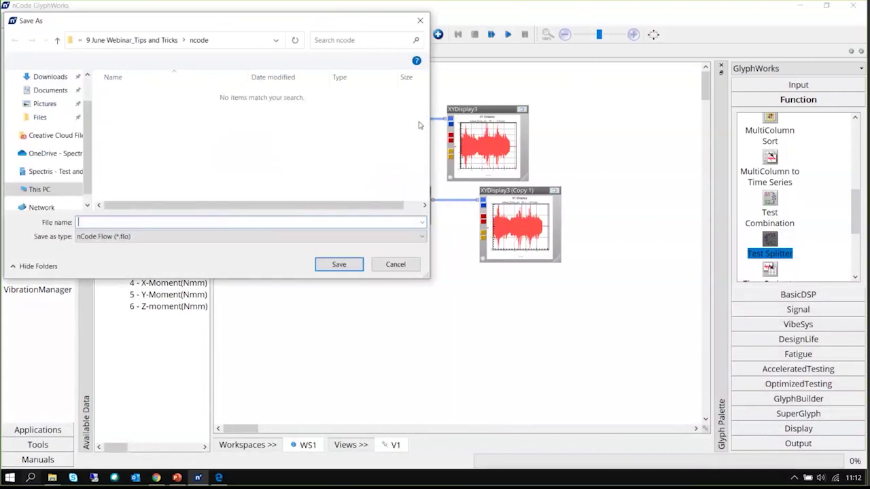
left_click(420, 20)
left_click(854, 6)
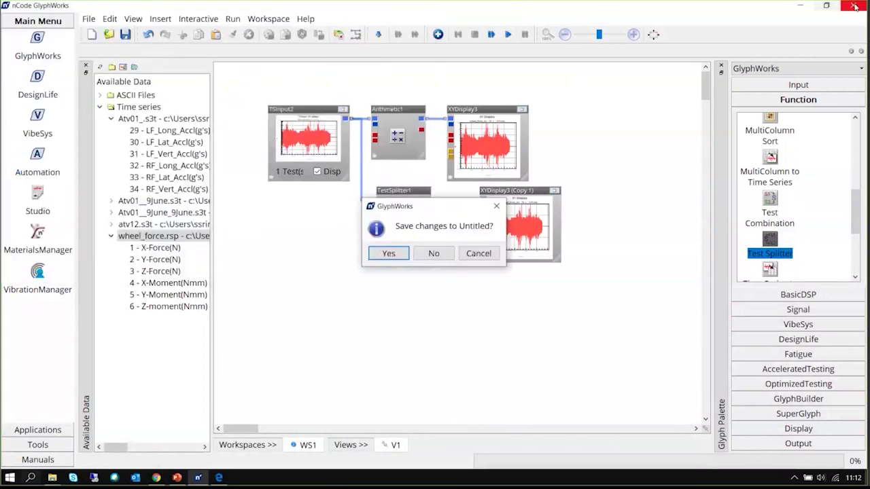
left_click(422, 257)
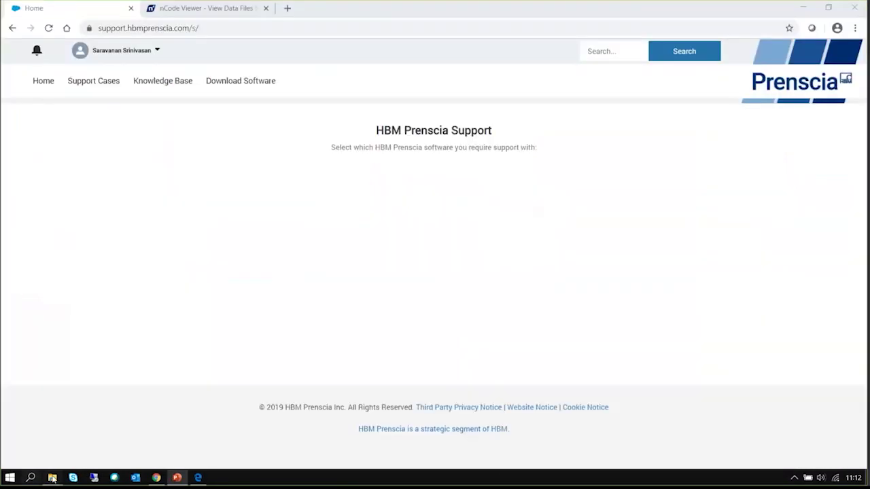
Launch the nCode 2020 shortcut from the HBMPrenscia folder on the desktop.
mouse_move(52, 479)
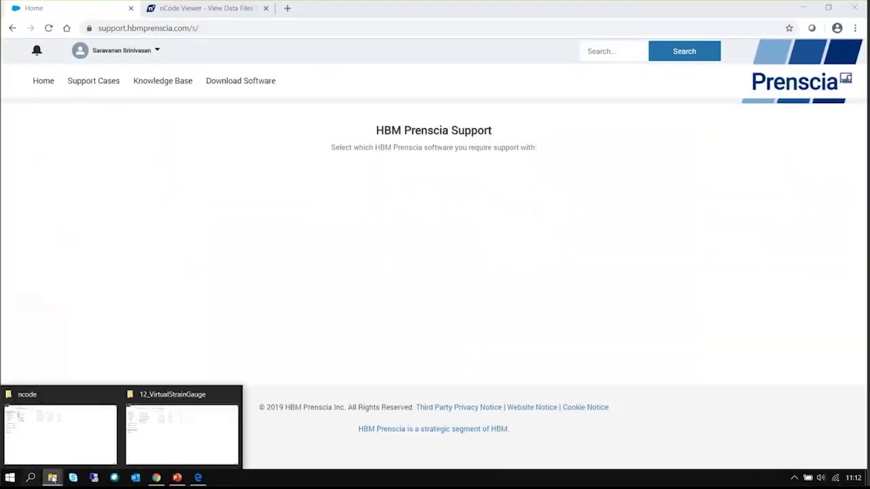
left_click(56, 450)
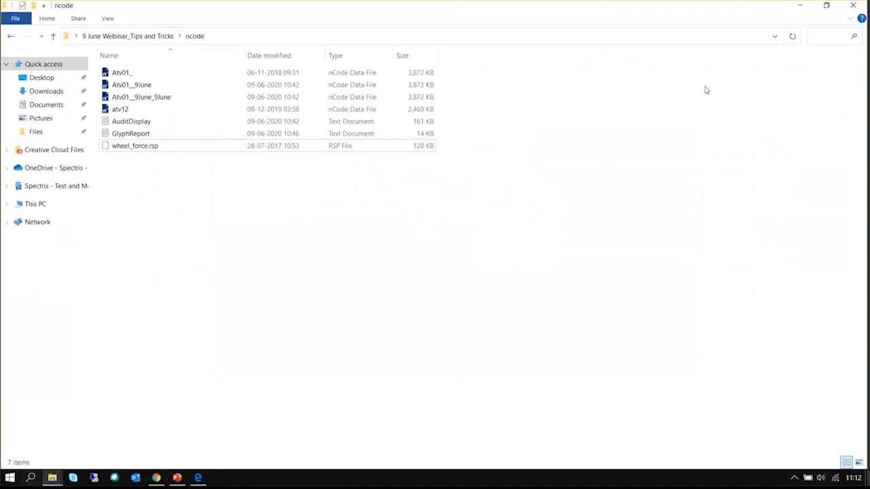
key("super+d")
double_click(27, 85)
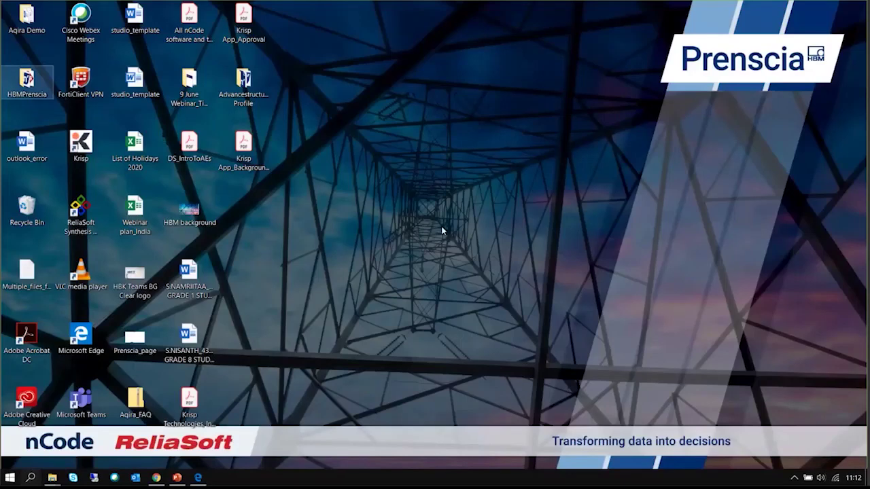
left_click(139, 86)
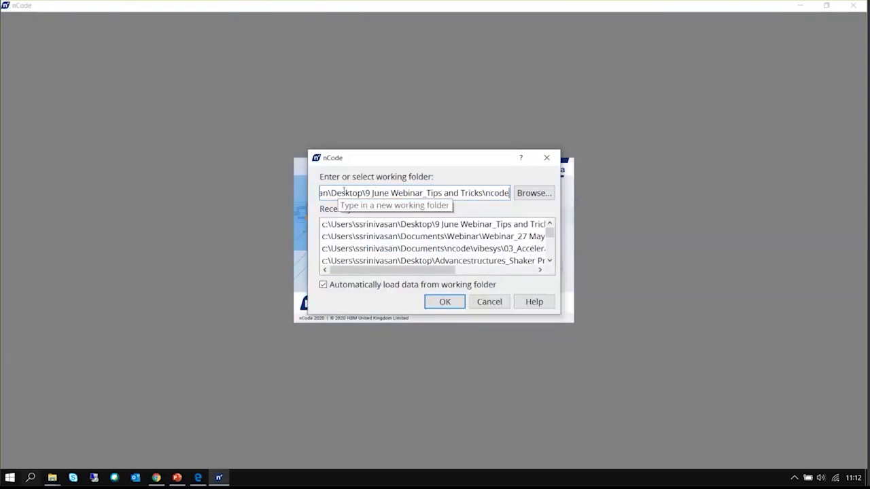
Accept the 9 June Webinar_Tips and Tricks\ncode working folder to load its data files.
left_click_drag(348, 192, 508, 193)
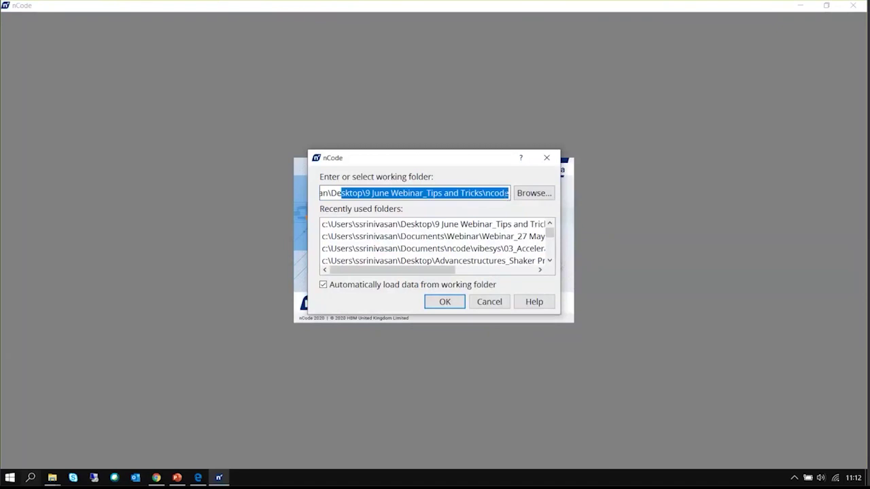
left_click(506, 194)
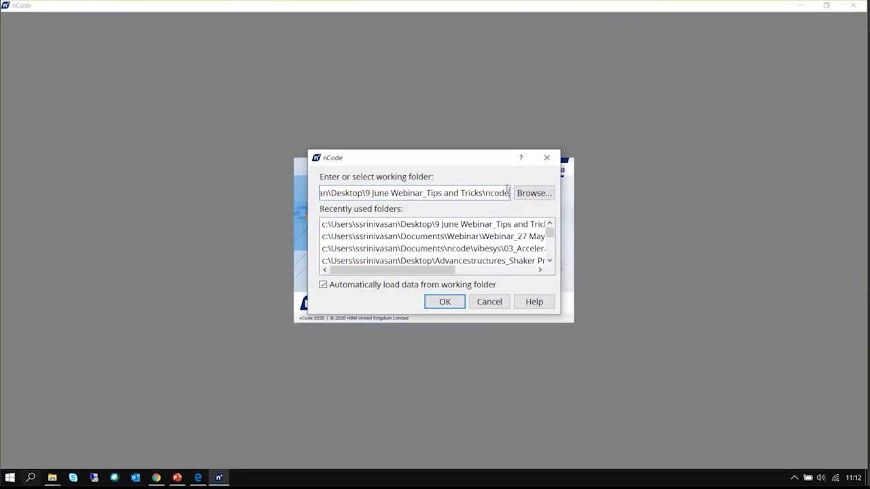
left_click(459, 309)
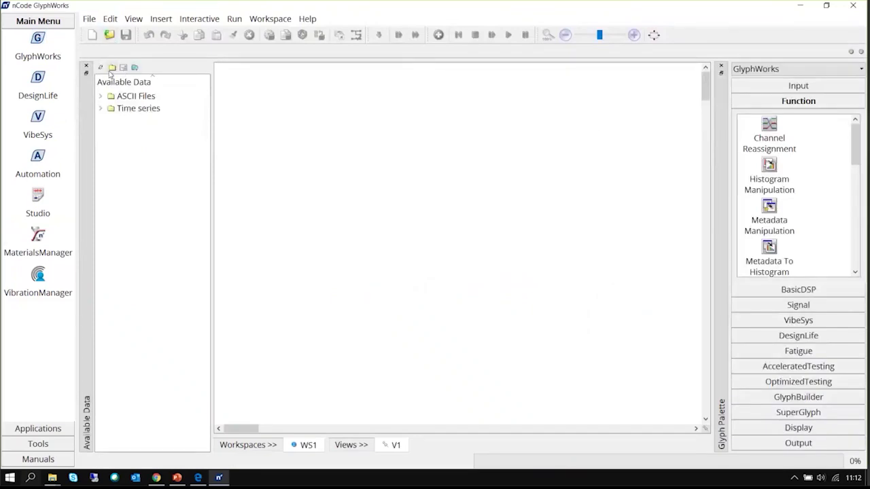
Expand and collapse the ASCII Files and Time series folders to browse the available data.
left_click(100, 97)
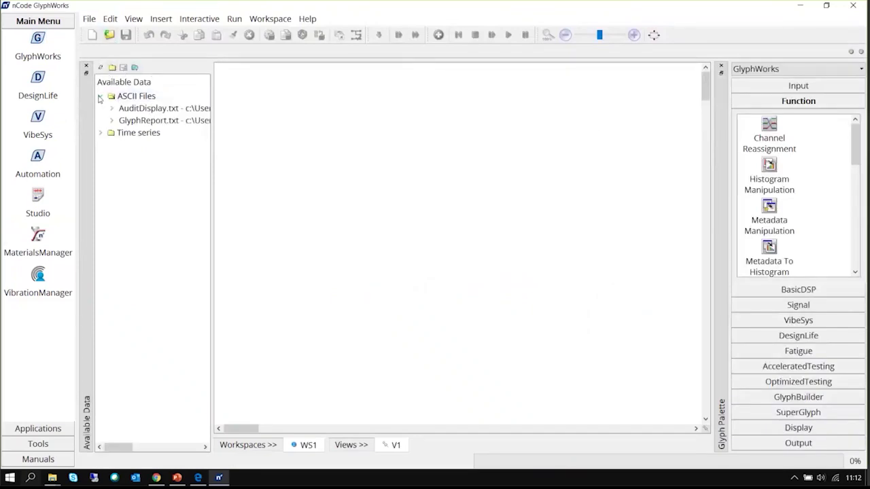
left_click(99, 97)
left_click(99, 108)
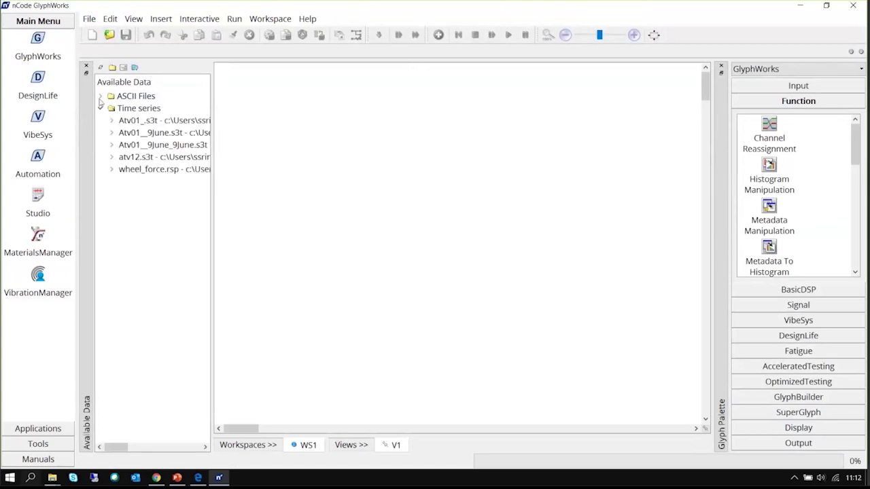
left_click(99, 97)
left_click(100, 132)
left_click(100, 96)
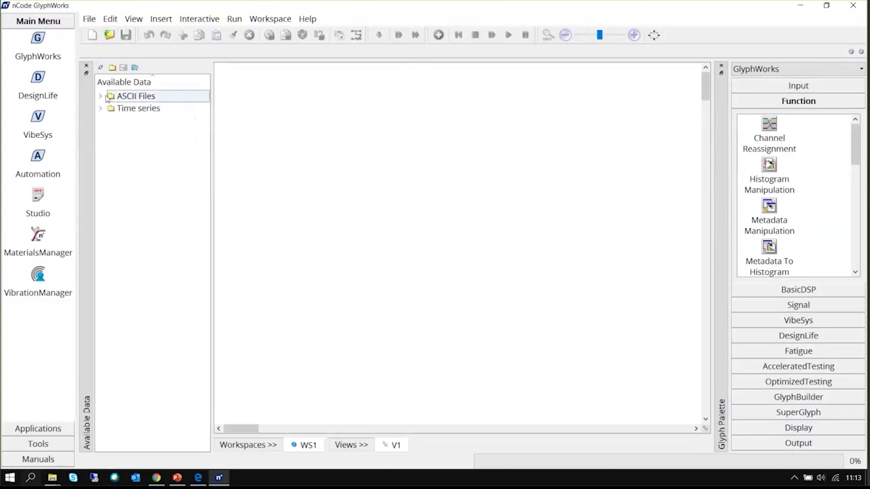
left_click(100, 96)
left_click(99, 132)
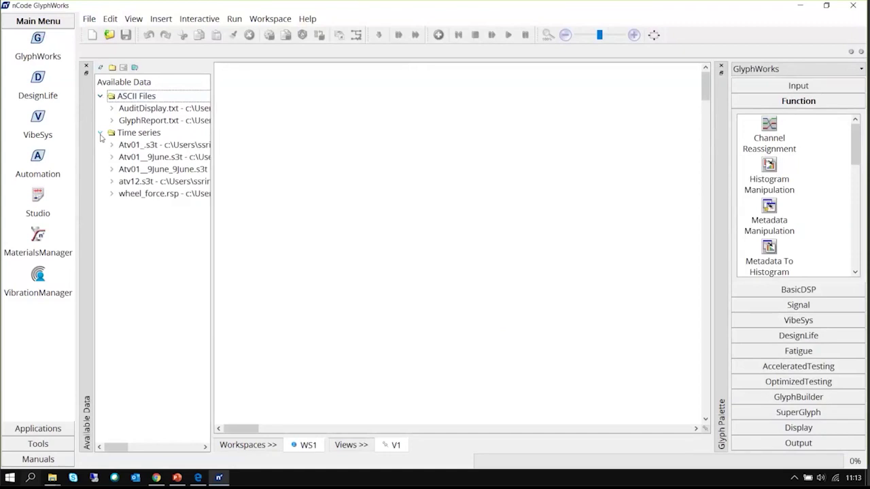
left_click(100, 133)
left_click(100, 96)
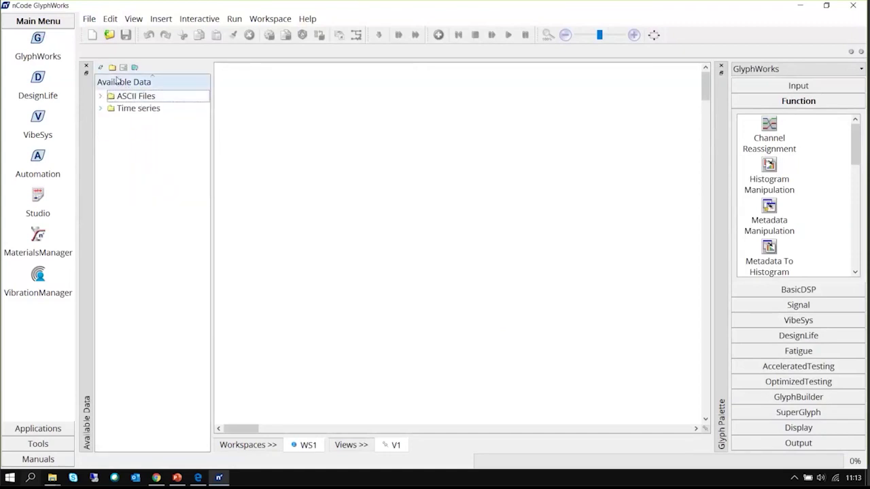
Reload the working folder, then expand Time series and select Atv01_.s3t.
left_click(112, 68)
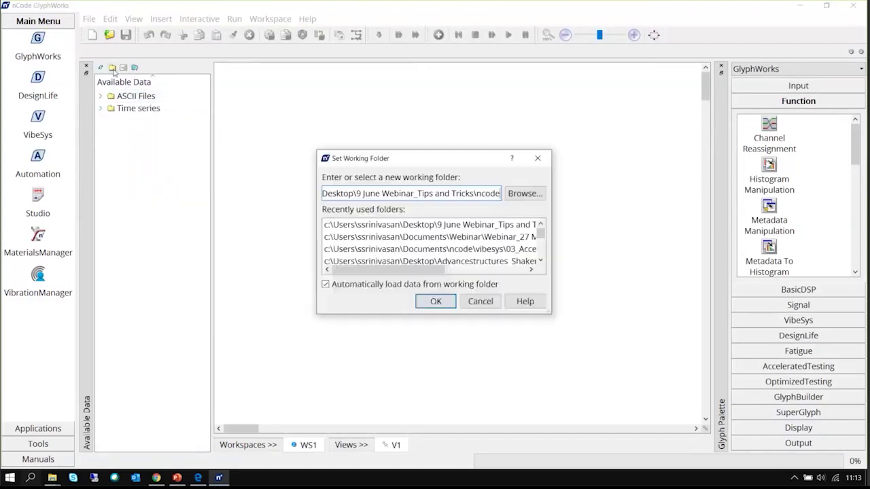
left_click(429, 193)
left_click(437, 301)
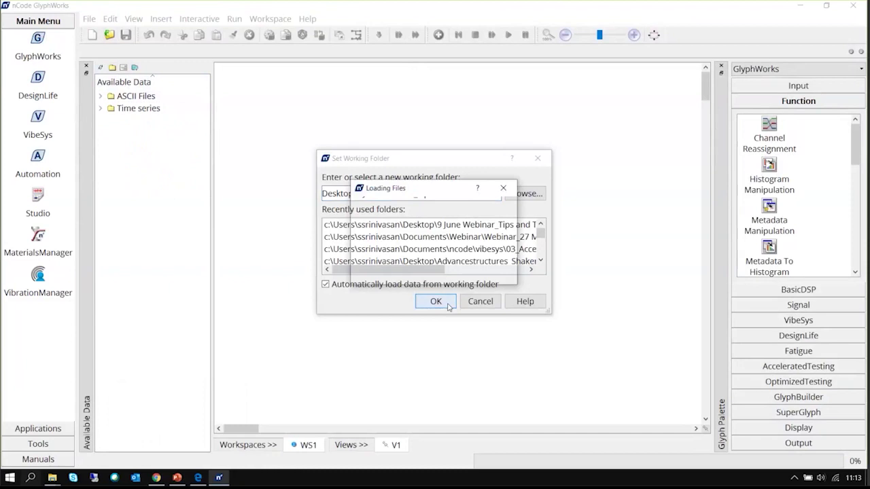
left_click(176, 478)
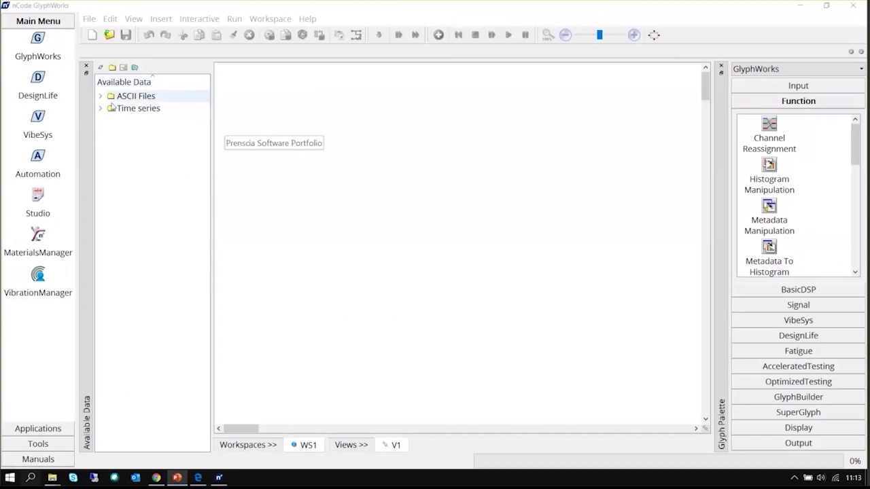
double_click(111, 108)
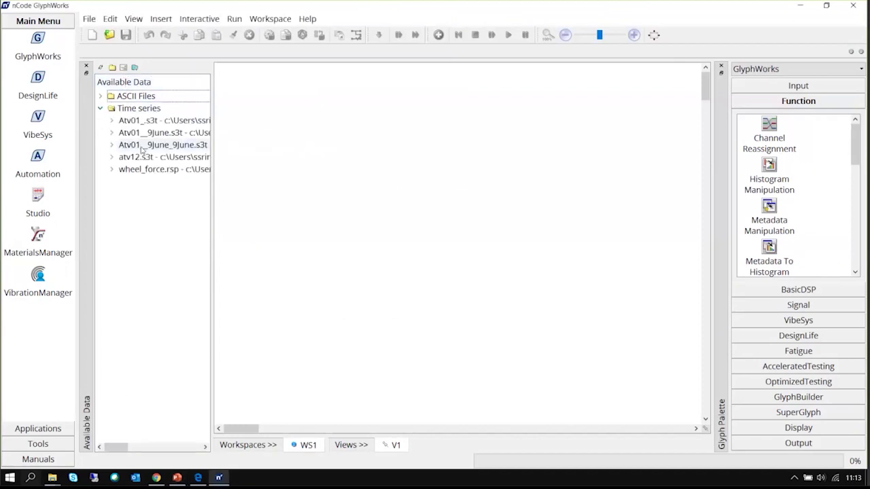
left_click(148, 121)
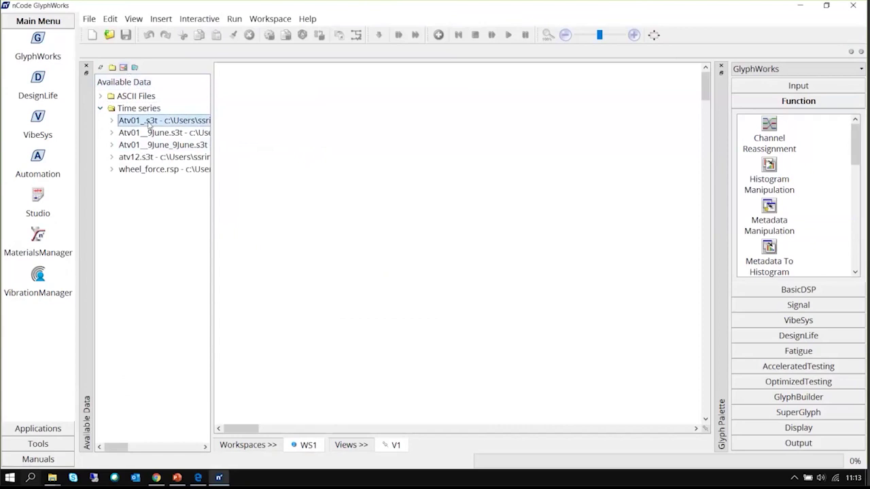
left_click(124, 67)
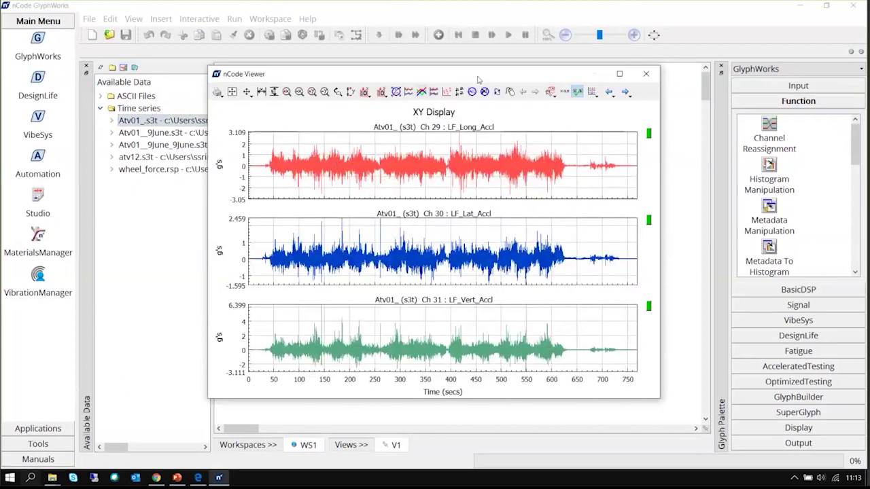
left_click_drag(478, 80, 534, 85)
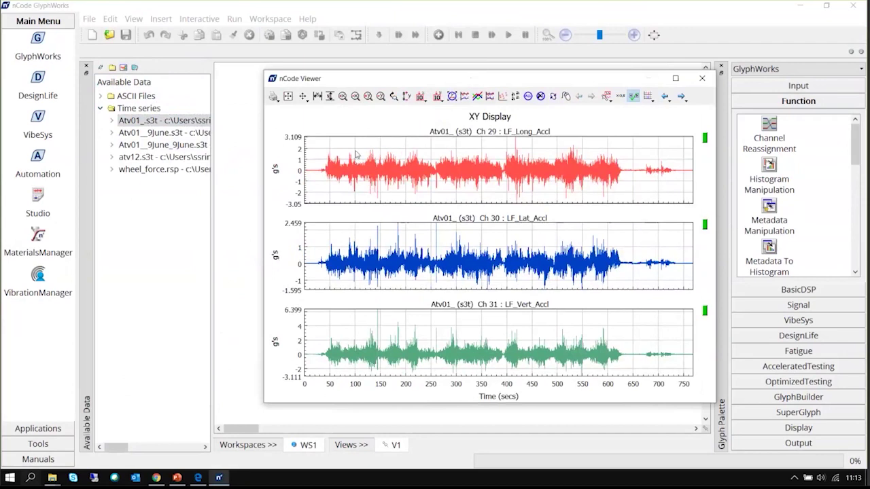
left_click_drag(333, 140, 379, 170)
mouse_move(485, 169)
left_mouse_down()
mouse_move(359, 155)
mouse_move(487, 170)
left_mouse_up()
left_click_drag(403, 174, 449, 177)
left_click_drag(399, 159, 475, 185)
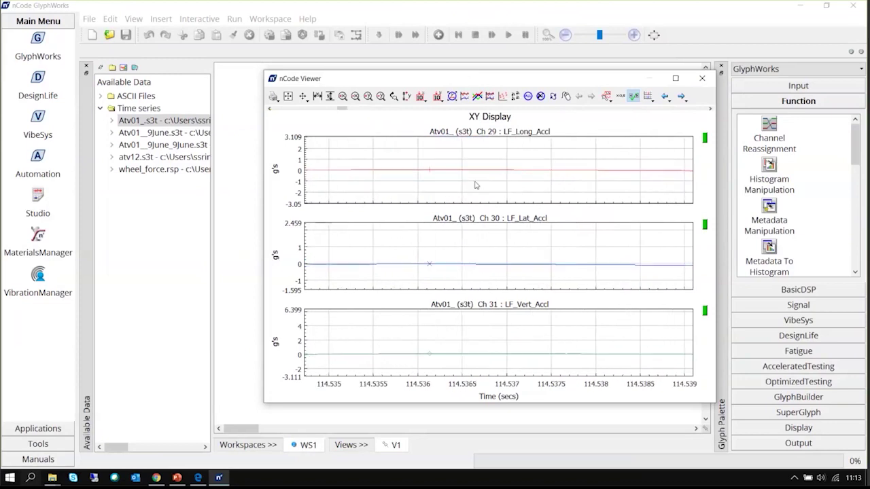
key("Home")
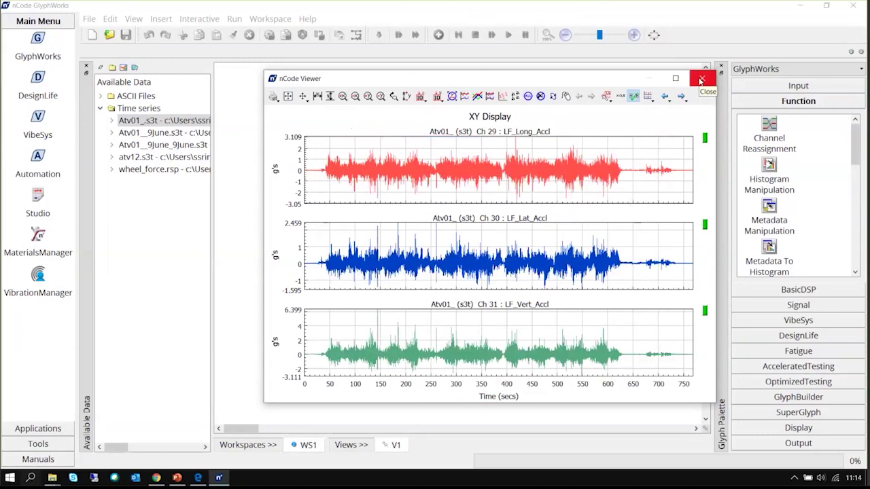
left_click(700, 81)
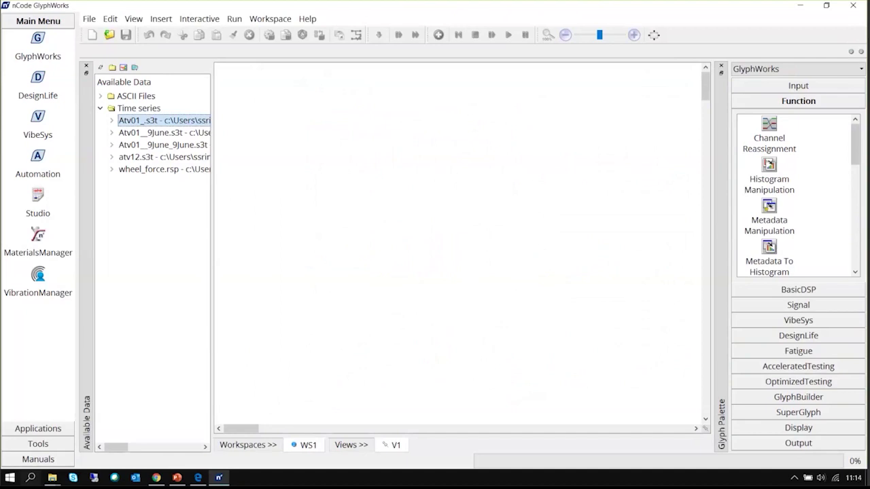
Resize the side panels so Available Data is wide enough to show full file names.
key("alt+Tab")
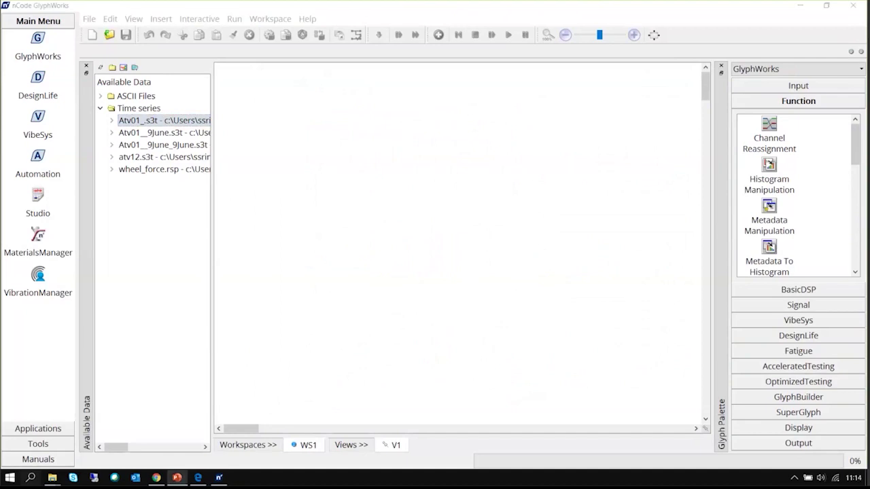
key("alt+Tab")
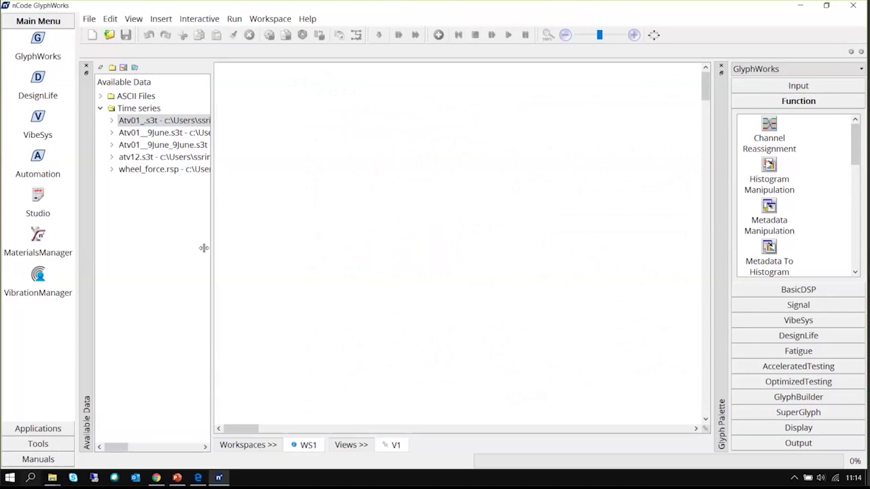
left_click_drag(204, 248, 179, 248)
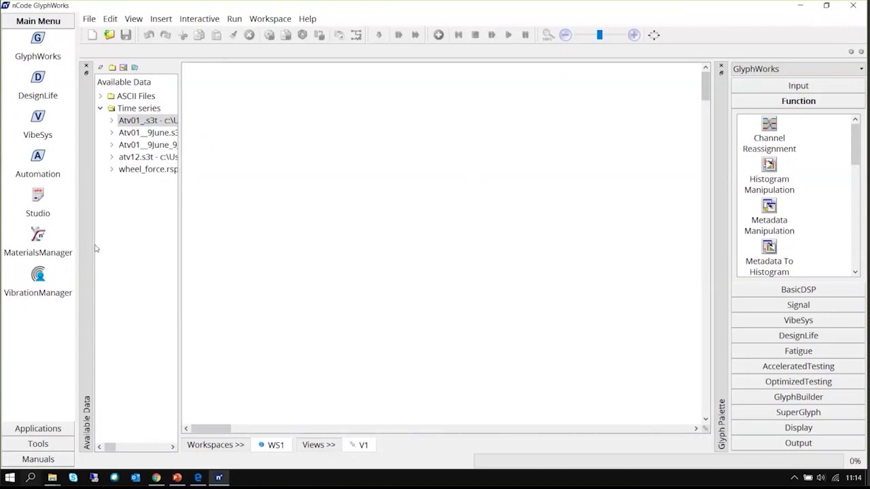
left_click_drag(182, 242, 116, 238)
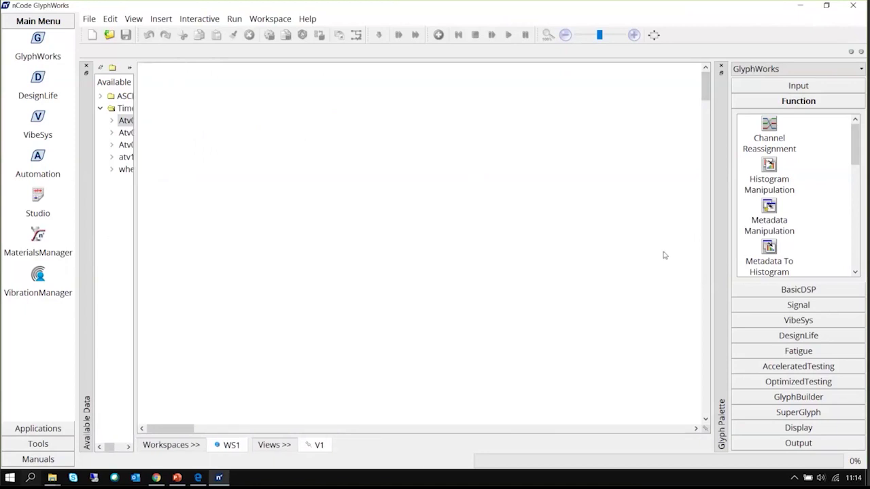
mouse_move(170, 429)
left_mouse_down()
mouse_move(577, 430)
mouse_move(169, 428)
left_mouse_up()
left_click_drag(709, 272, 728, 282)
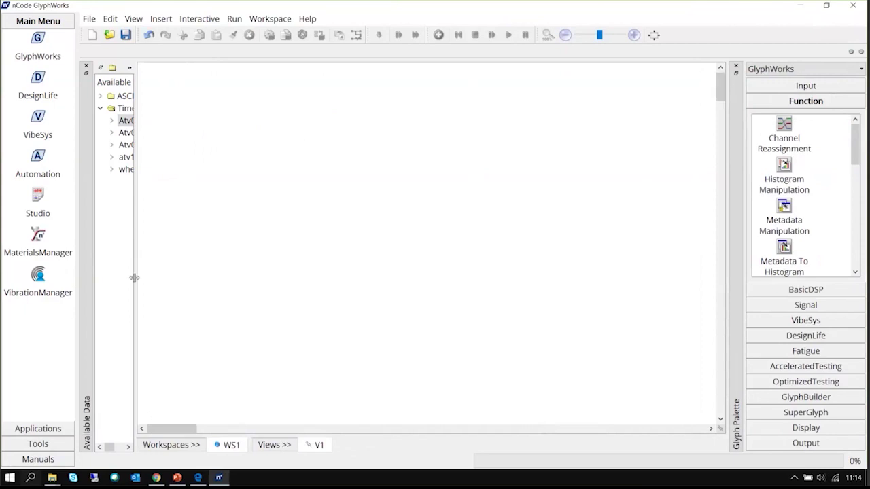
left_click_drag(134, 278, 247, 279)
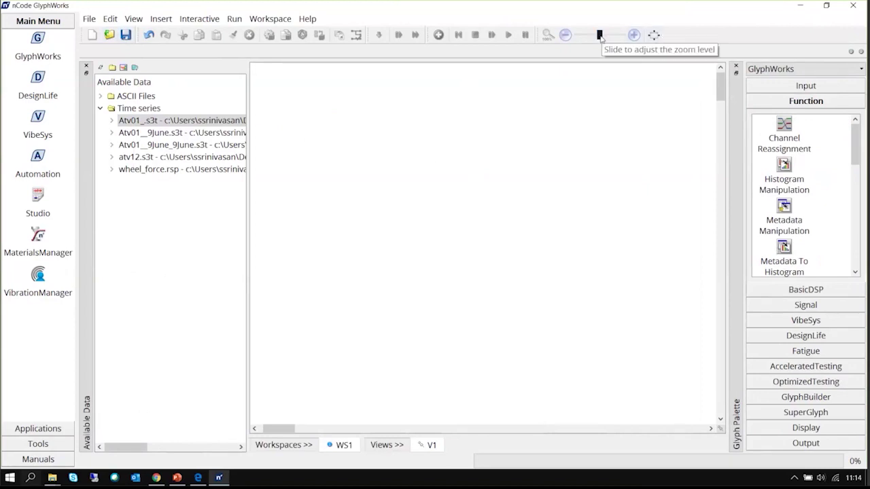
Place a Time Series Input glyph from the Input category on the canvas.
left_click(821, 306)
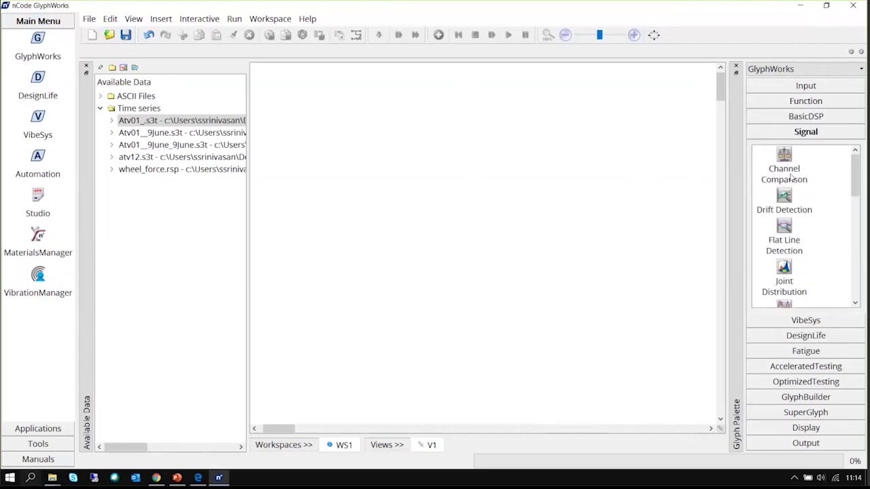
left_click(818, 90)
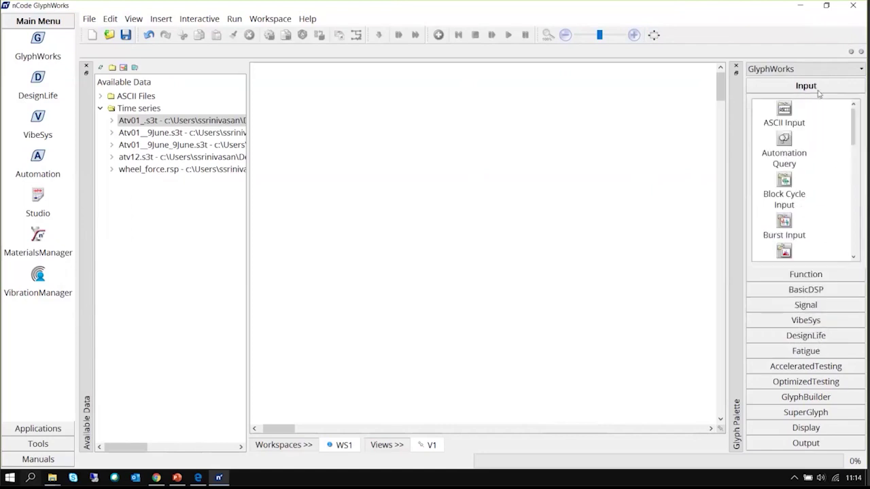
key("t")
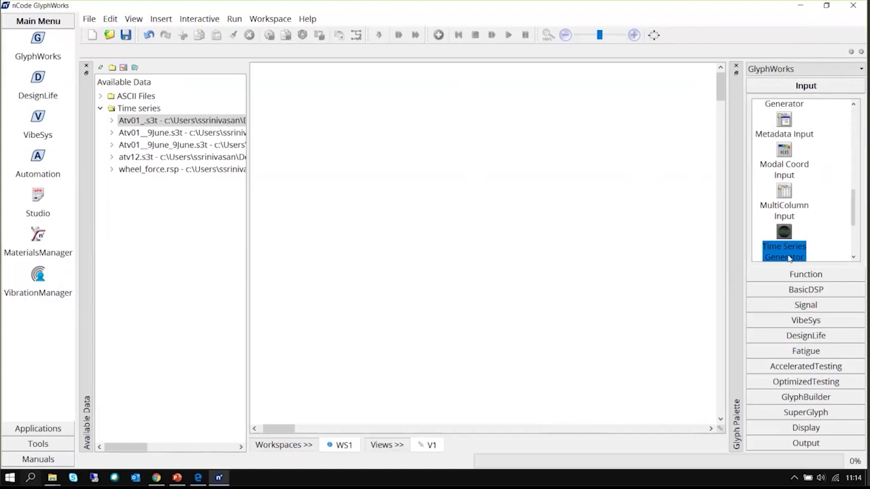
key("t")
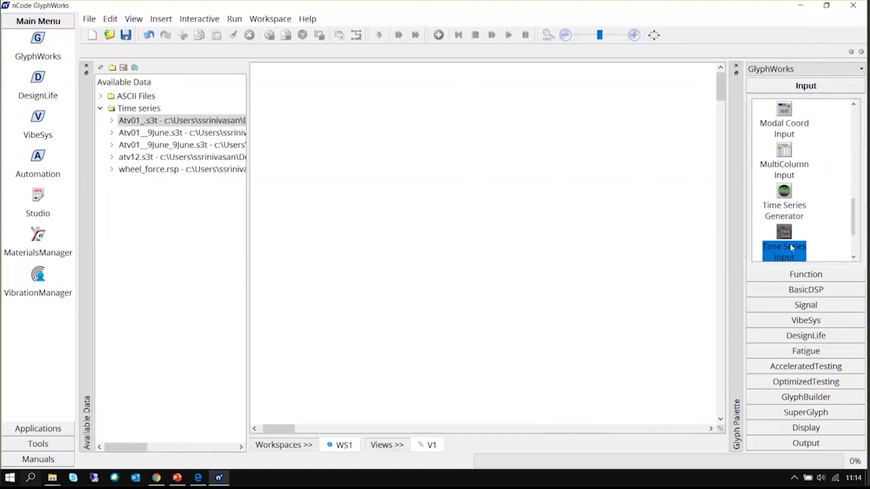
left_click_drag(793, 248, 290, 121)
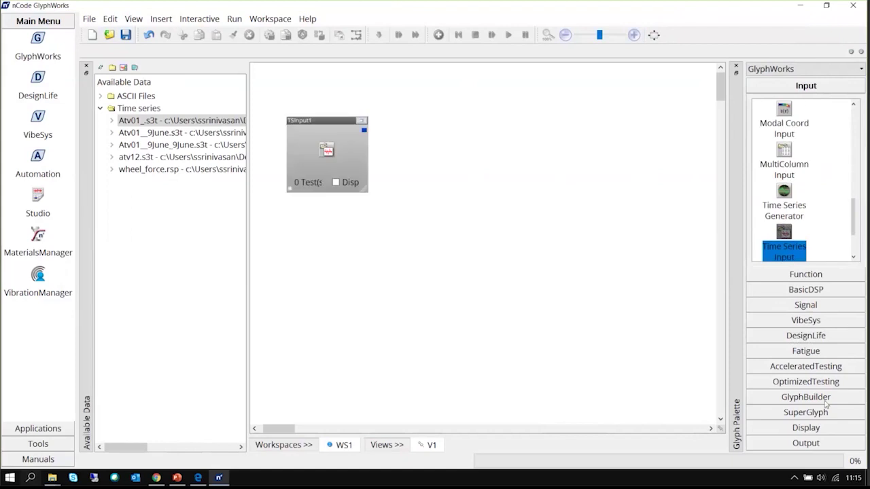
Add connected Arithmetic (BasicDSP) and XY Display glyphs after TSInput1, then zoom in.
left_click(831, 291)
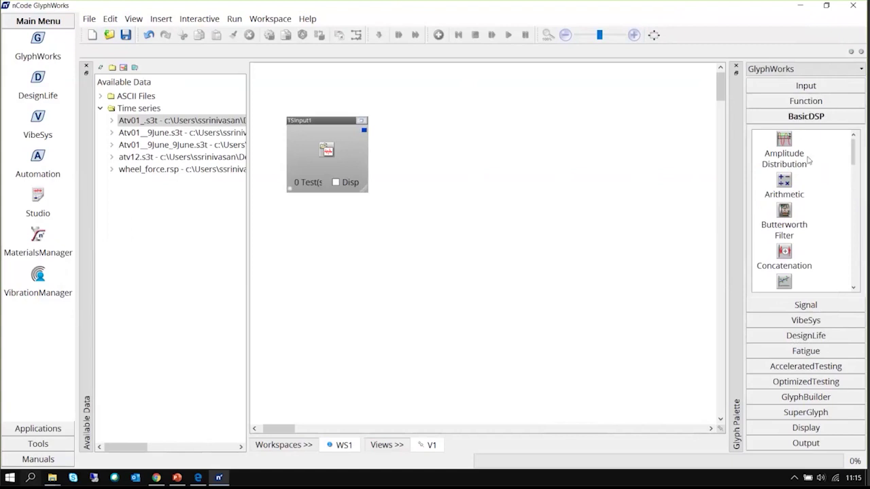
left_click_drag(789, 193, 371, 131)
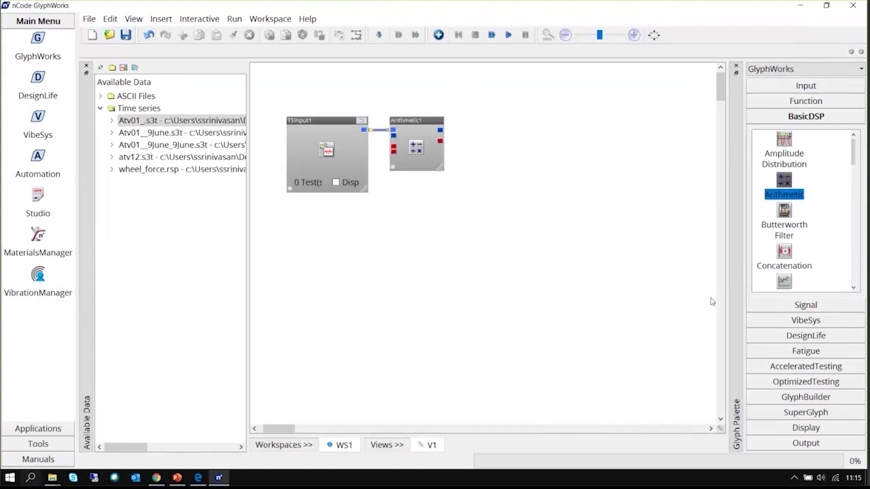
left_click(842, 428)
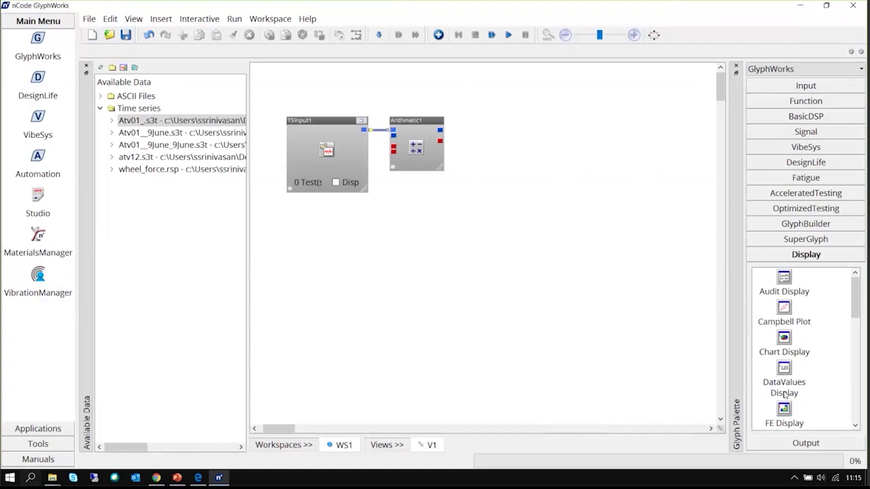
scroll(785, 393, "down", 5)
left_click_drag(785, 422, 460, 140)
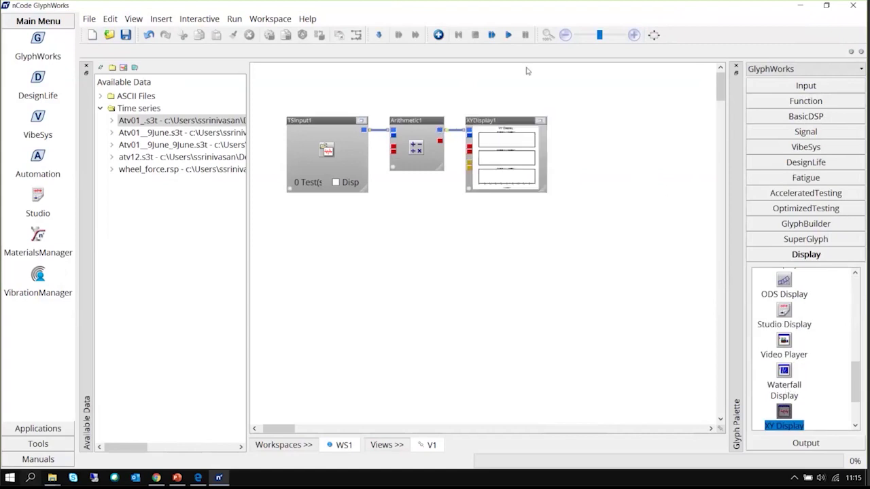
left_click(633, 35)
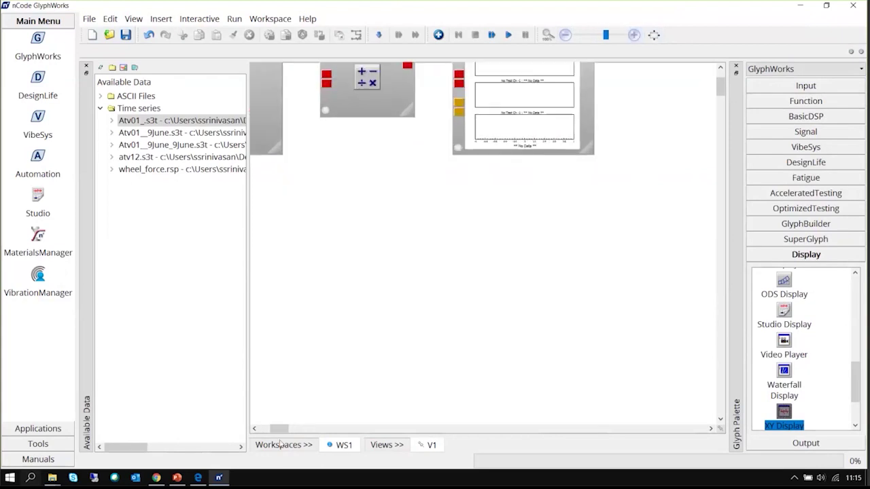
left_click_drag(281, 432, 271, 432)
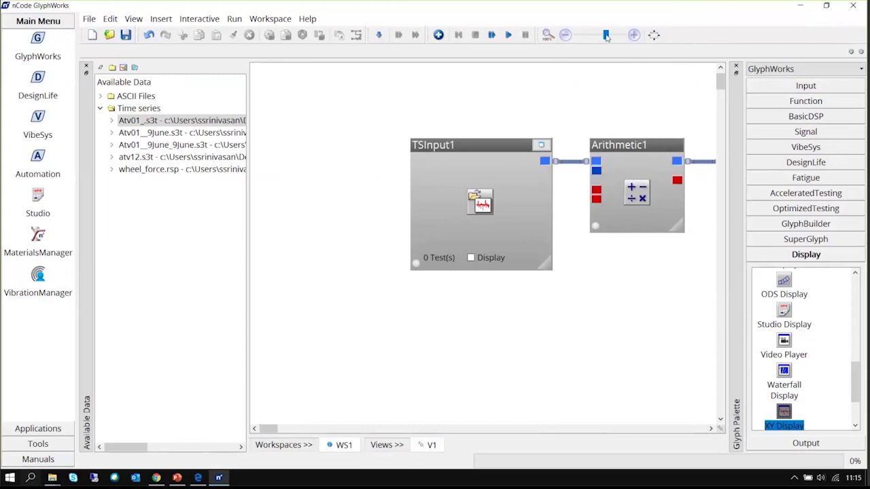
Fit the zoom around the three glyphs and switch GlyphWorks to full-screen mode.
left_click_drag(606, 36, 596, 36)
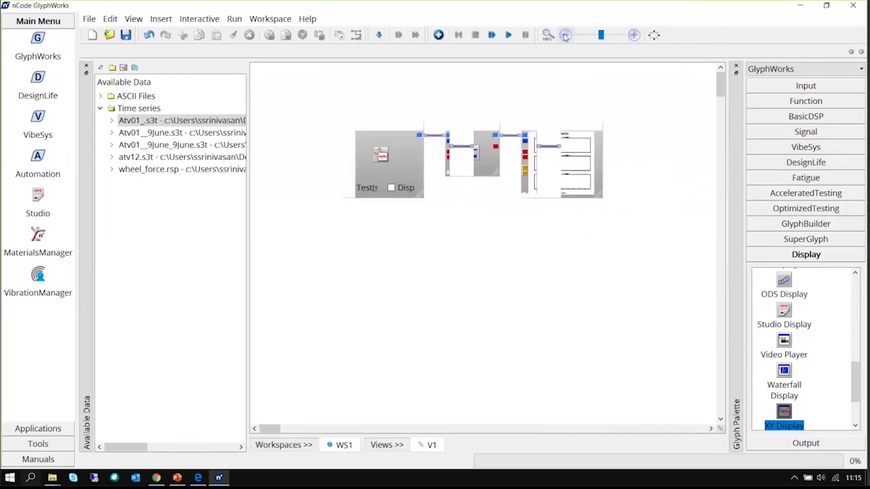
left_click(634, 35)
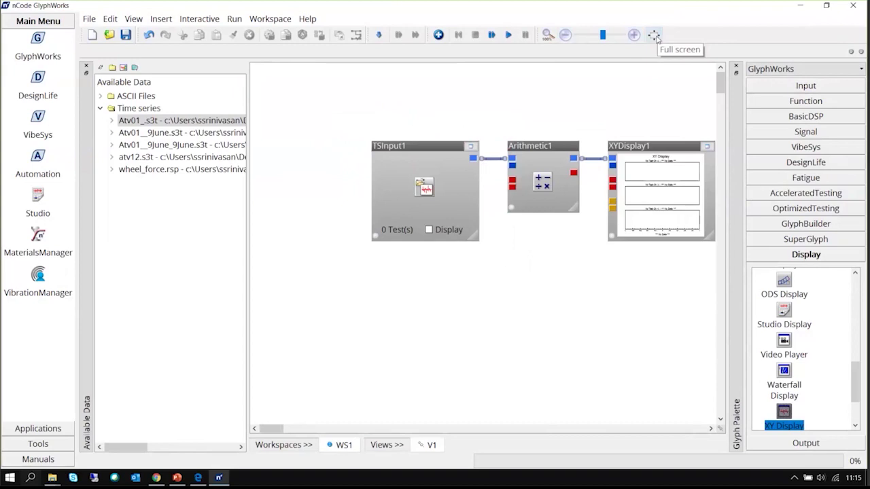
left_click(654, 35)
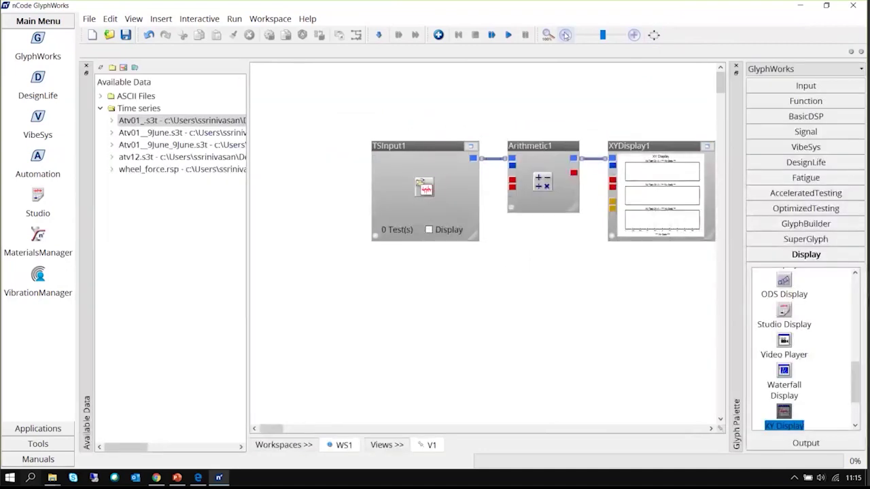
Leave full screen, zoom in, narrow the Available Data panel and select another data file.
left_click(652, 36)
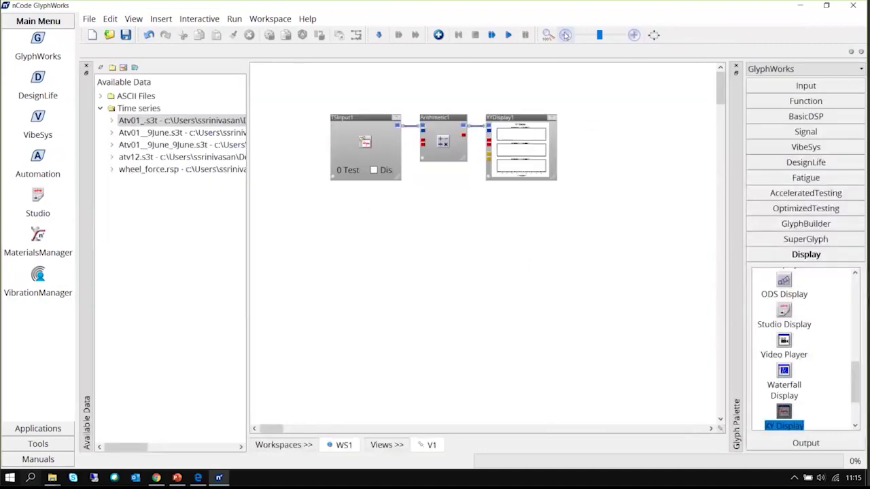
left_click(633, 35)
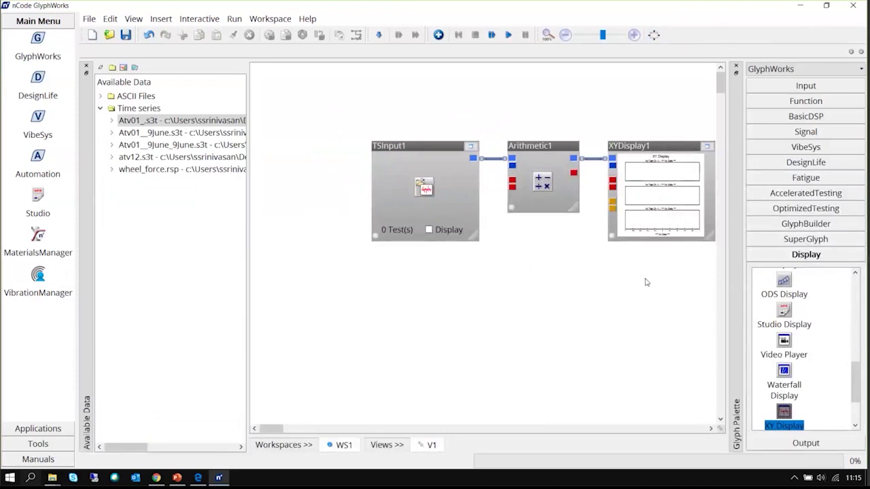
left_click_drag(245, 300, 204, 295)
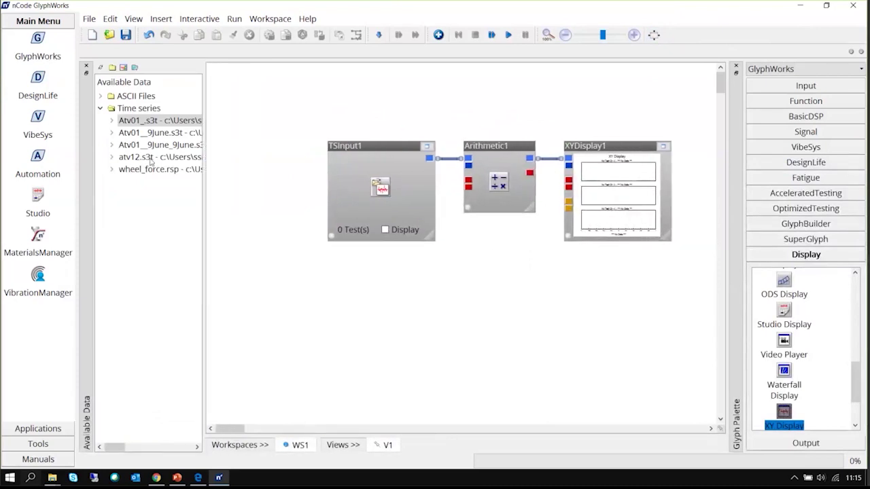
left_click(146, 133, "ctrl")
key("alt+Tab")
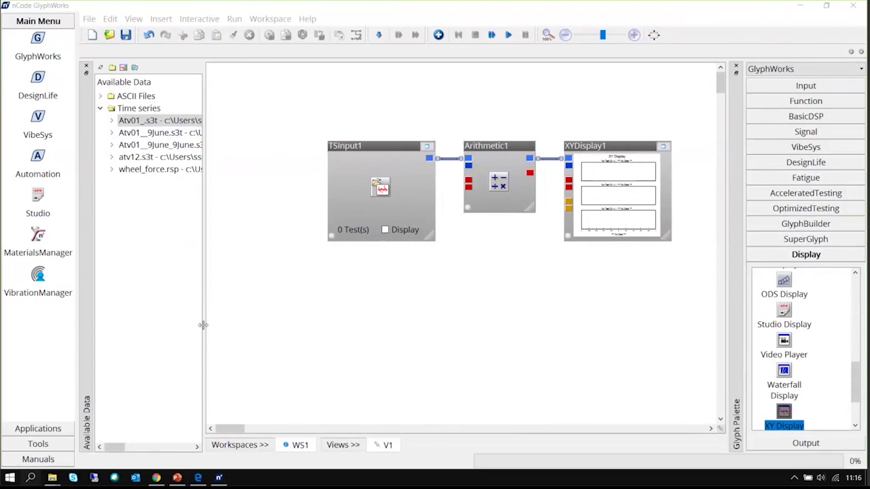
left_click_drag(201, 324, 194, 322)
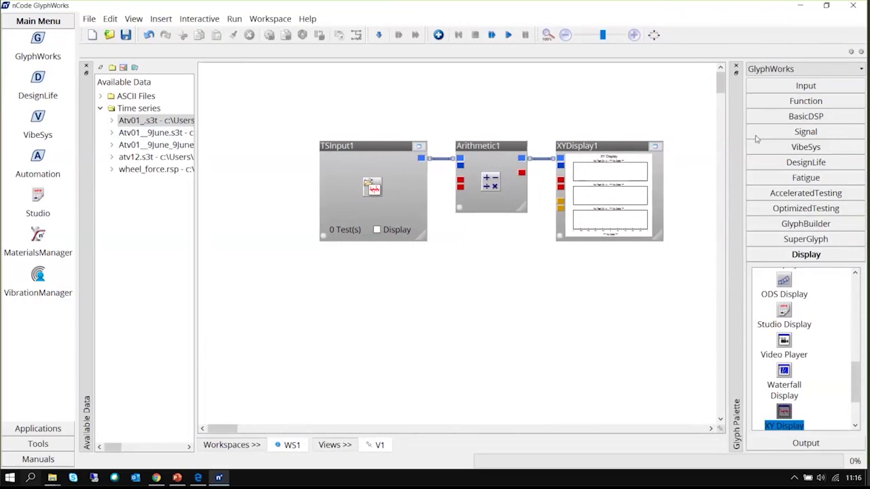
left_click(654, 36)
left_click(654, 36)
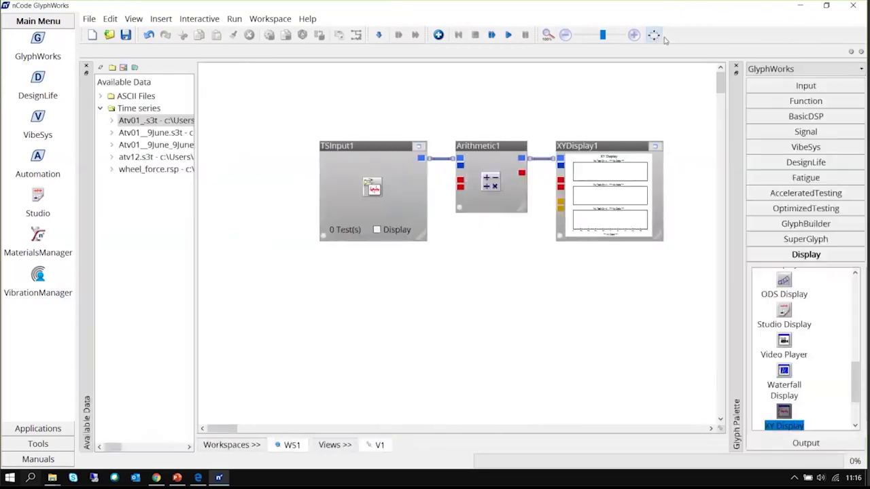
left_click(654, 35)
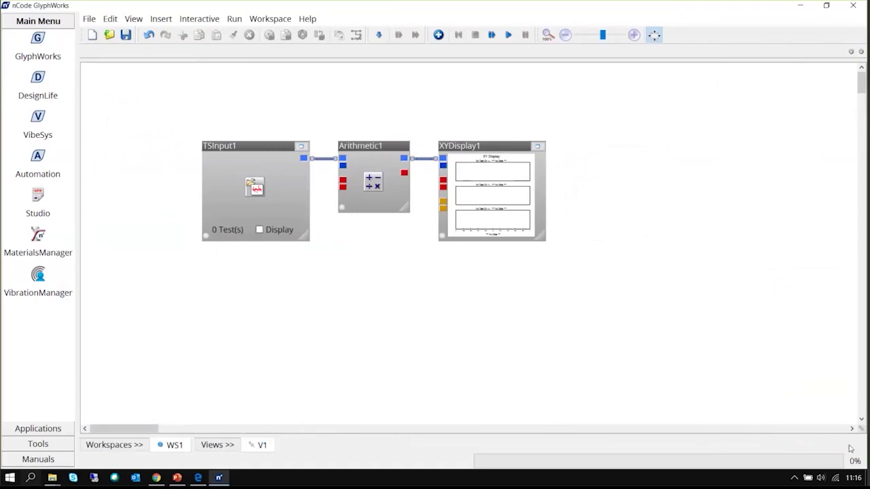
left_click(654, 35)
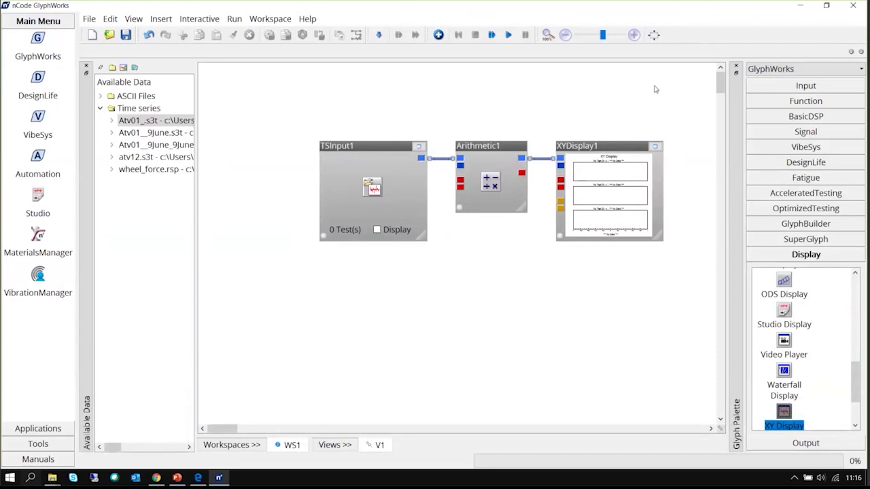
Dock the Glyph Palette as a tab alongside the Available Data tree.
left_click_drag(737, 97, 754, 115)
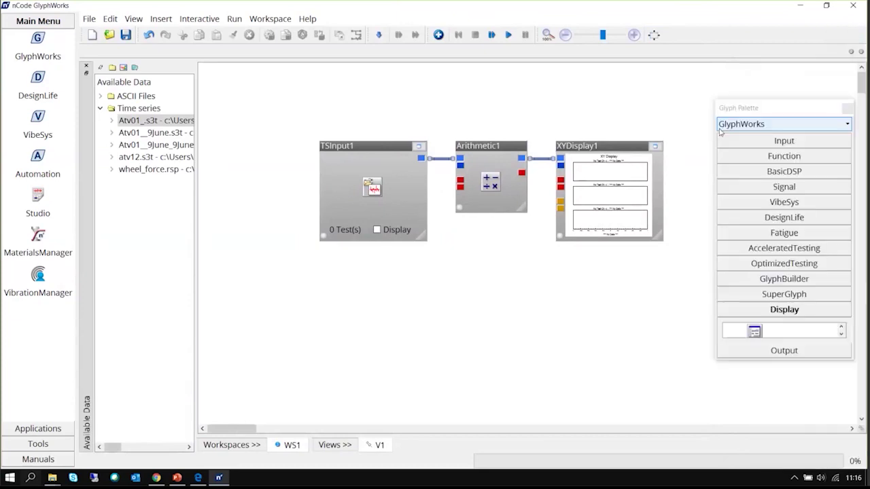
left_click_drag(788, 88, 726, 101)
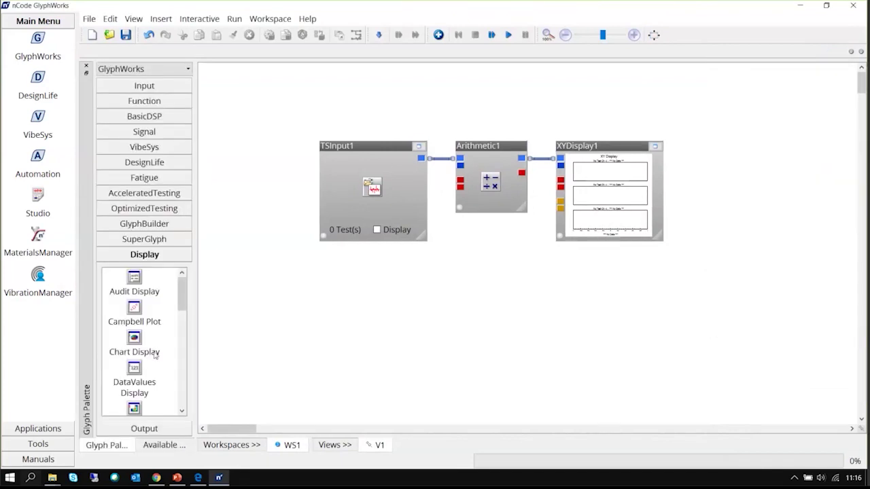
left_click(163, 445)
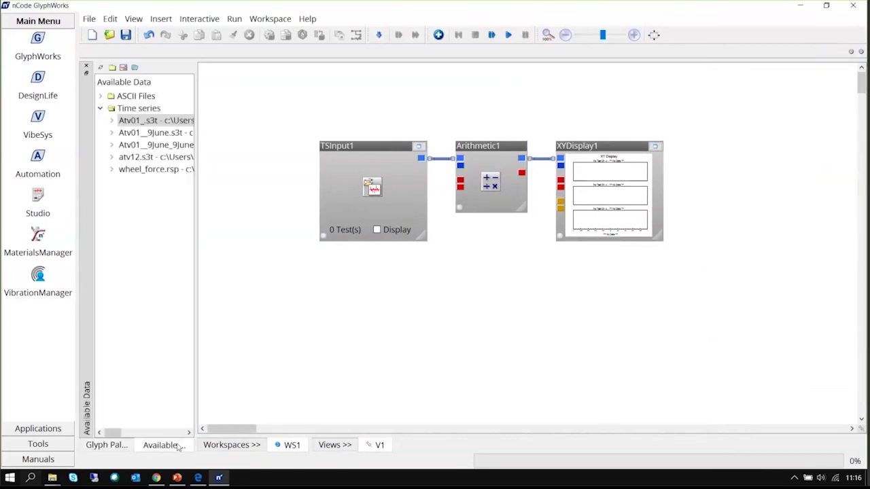
left_click(120, 445)
left_click(165, 446)
Toggle between the Available Data and Glyph Palette tabs, then select XYDisplay1 and zoom out.
left_click(126, 445)
left_click(150, 450)
left_click(128, 446)
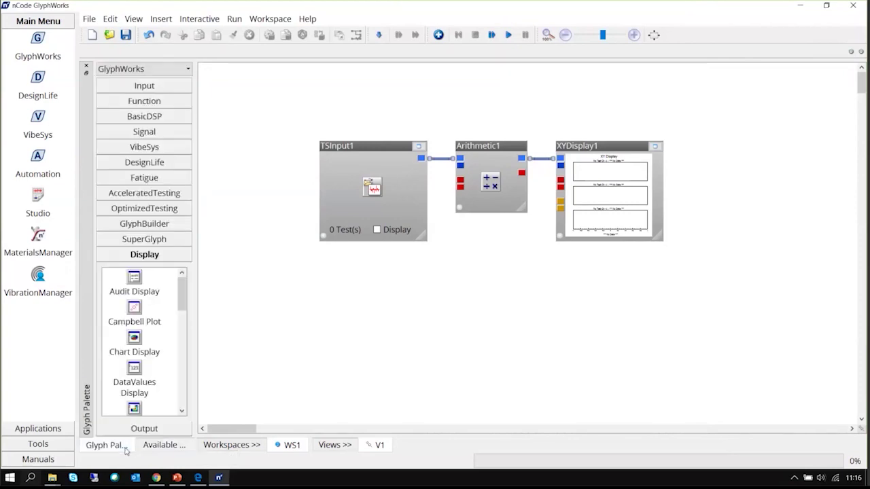
left_click(166, 447)
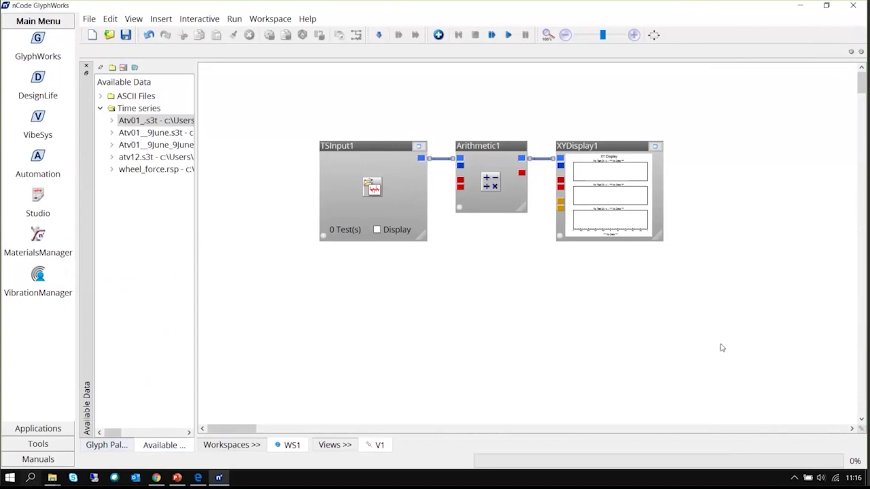
left_click(106, 445)
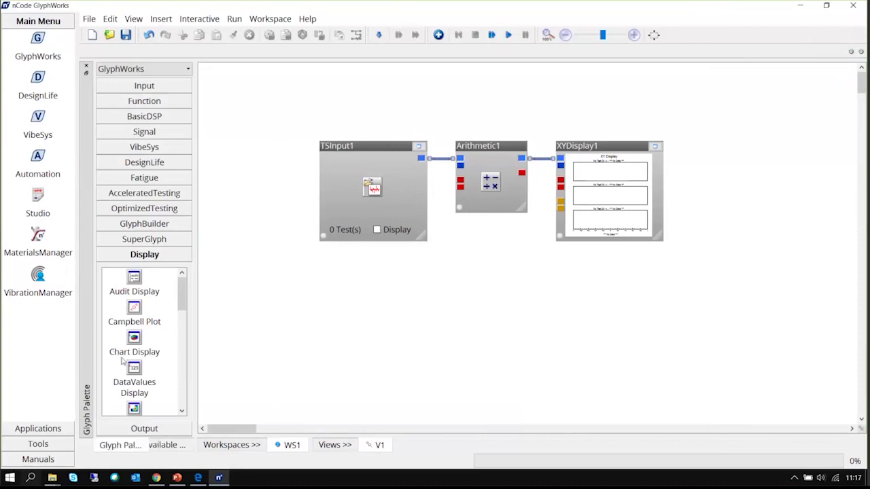
left_click(168, 445)
left_click(121, 445)
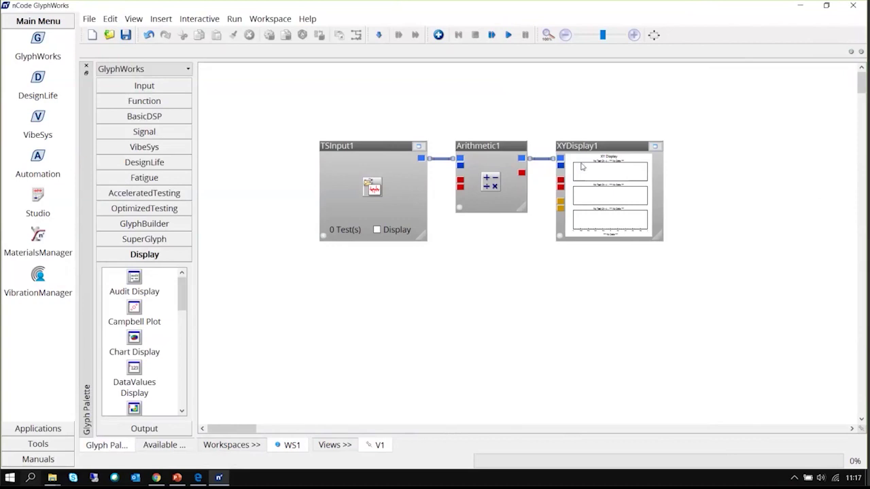
left_click(604, 146)
left_click(565, 35)
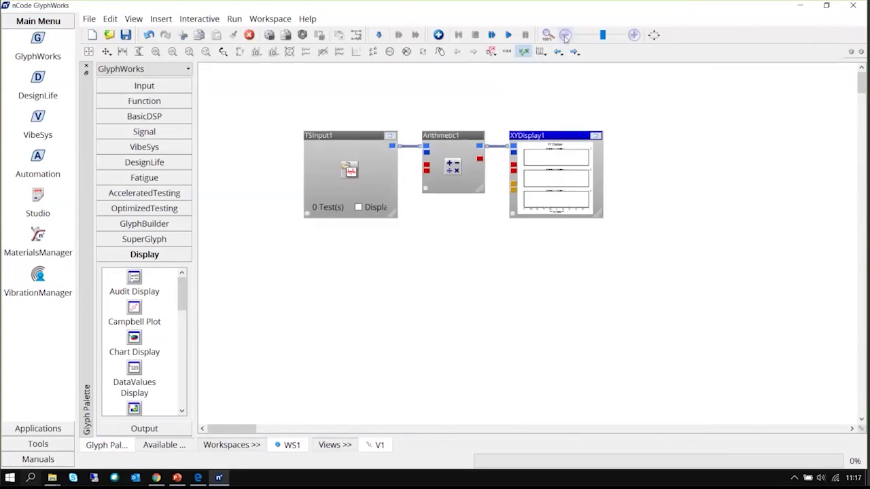
Zoom the flow canvas out one step and back in, then look over at the PowerPoint slides.
left_click(565, 35)
left_click(633, 35)
key("alt+Tab")
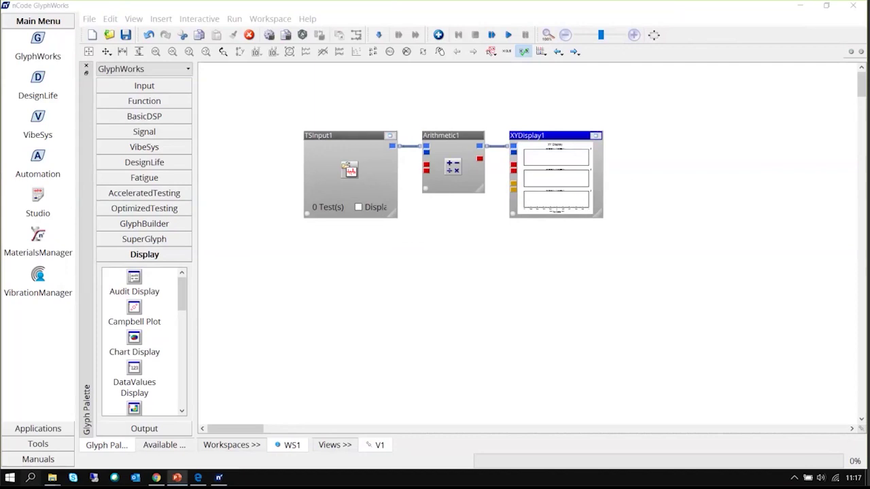
Switch the side panel between Glyph Palette and Available Data, leaving it on the loaded time-series files.
left_click(147, 444)
left_click(148, 445)
left_click(112, 445)
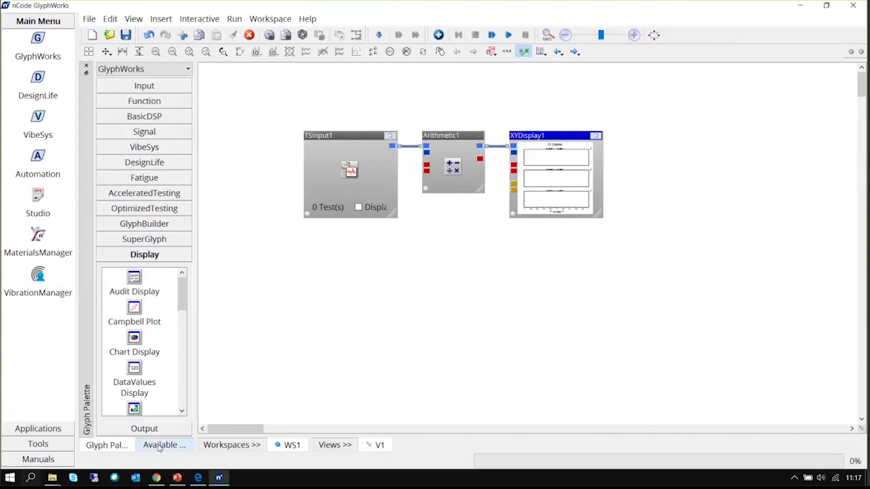
left_click(159, 448)
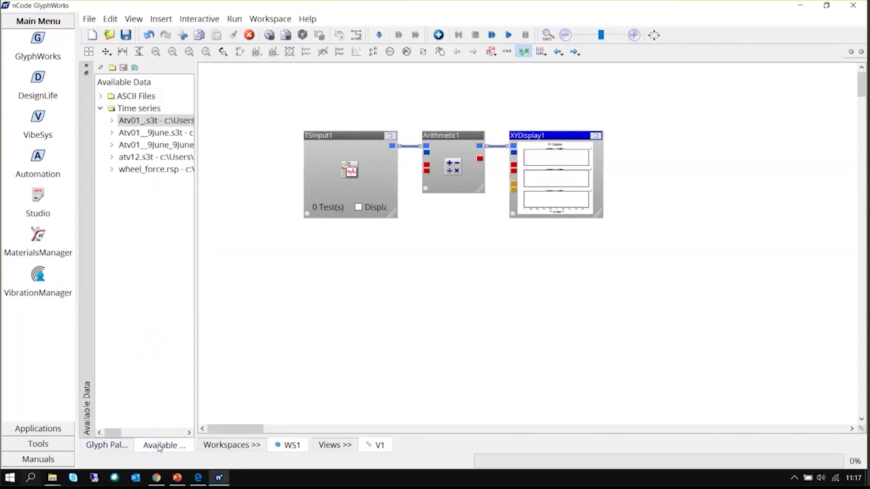
left_click(124, 447)
left_click(164, 445)
left_click(133, 19)
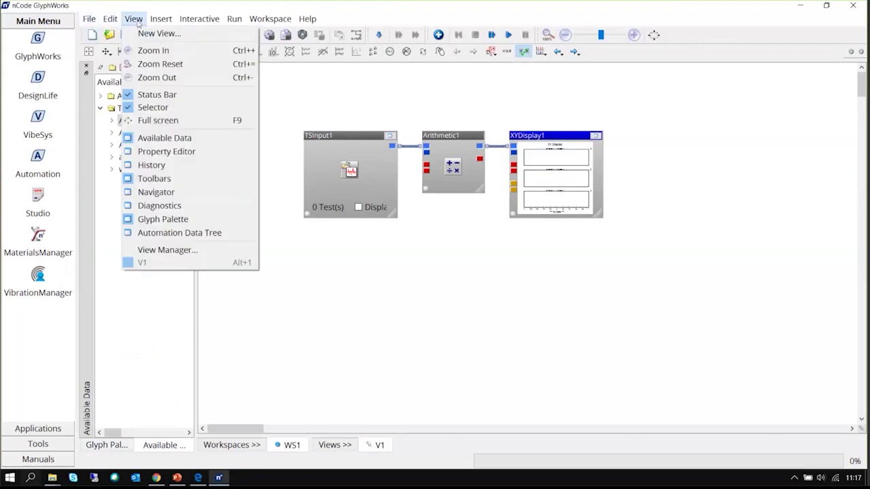
Show a tall Property Editor and select TSInput1, Arithmetic1 and XYDisplay1 to see their properties.
left_click(169, 154)
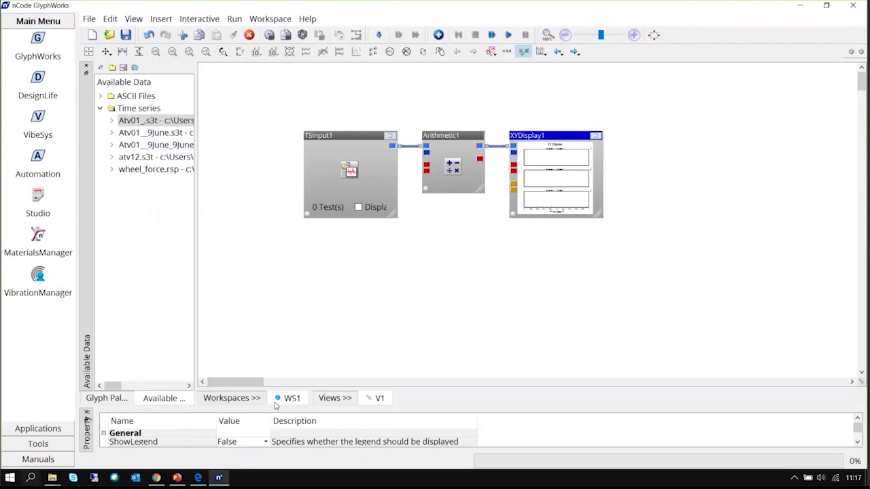
left_click_drag(278, 407, 278, 232)
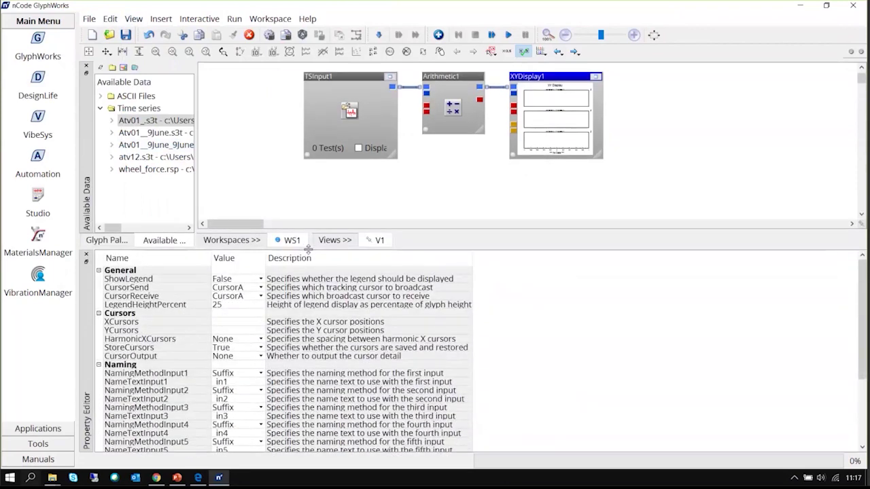
left_click(374, 81)
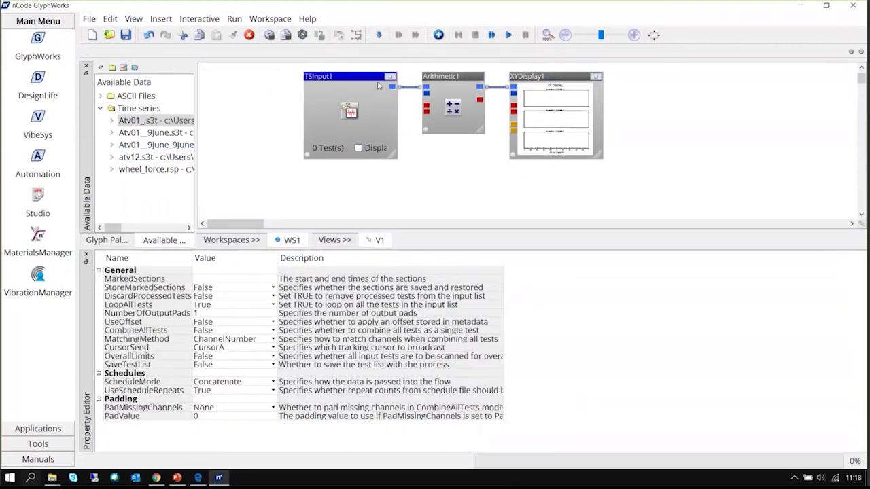
left_click(466, 89)
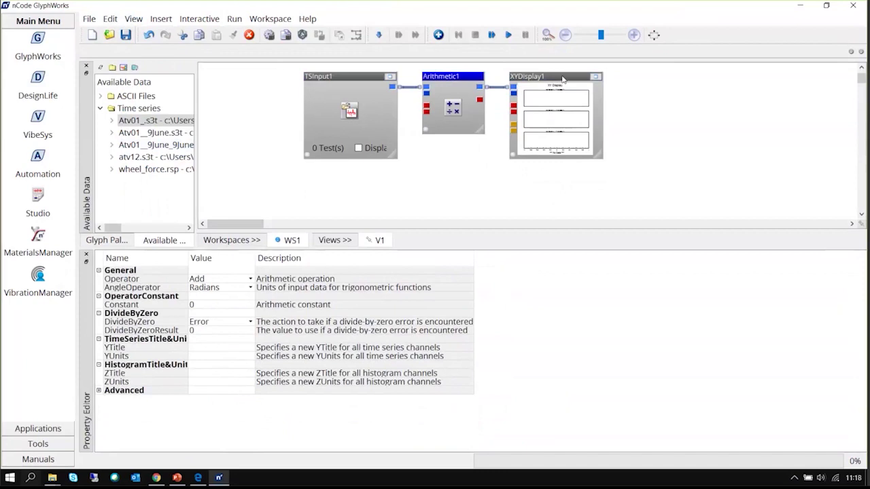
left_click(563, 80)
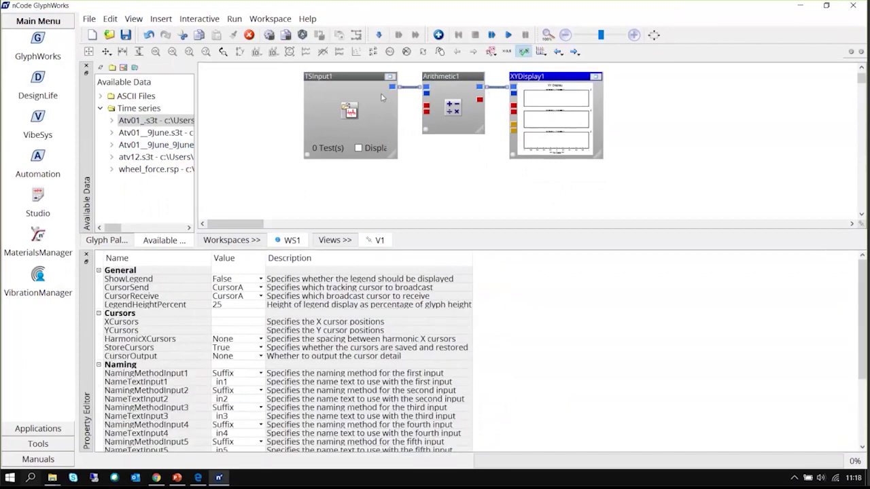
left_click(382, 97)
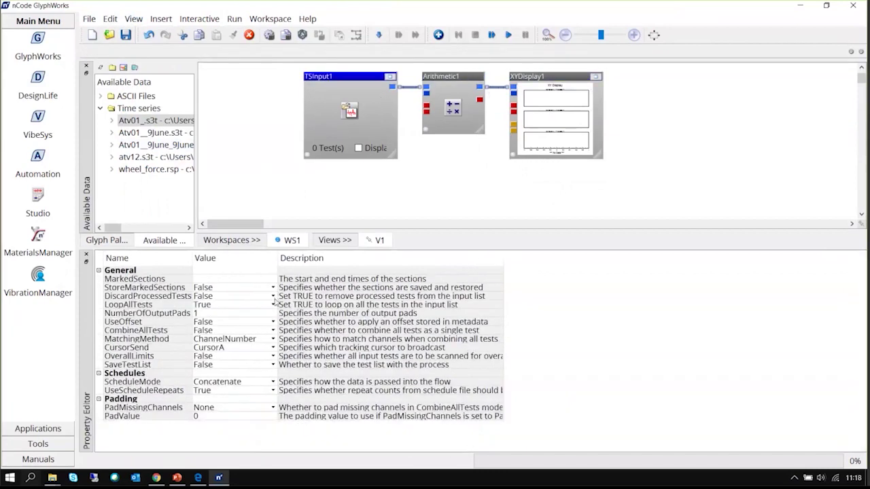
Review TSInput1's DiscardProcessedTests (False), NumberOfOutputPads and CombineAllTests, then Arithmetic1's and XYDisplay1's properties.
left_click(272, 297)
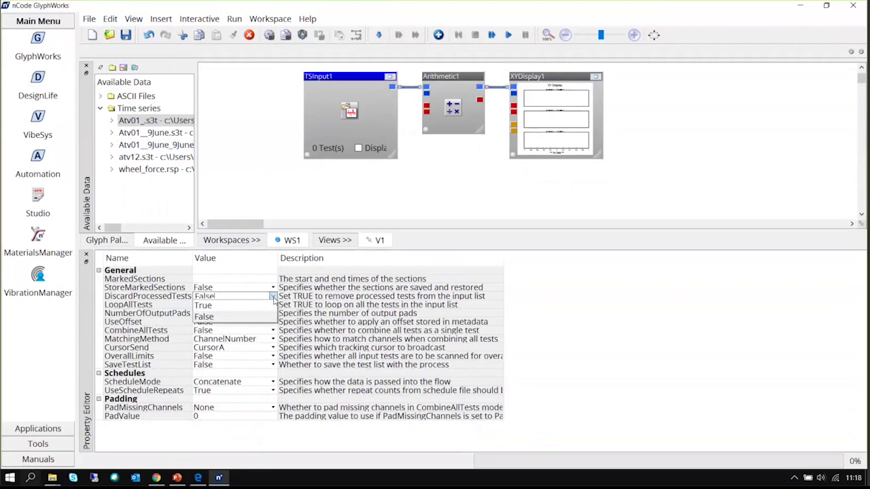
left_click(273, 299)
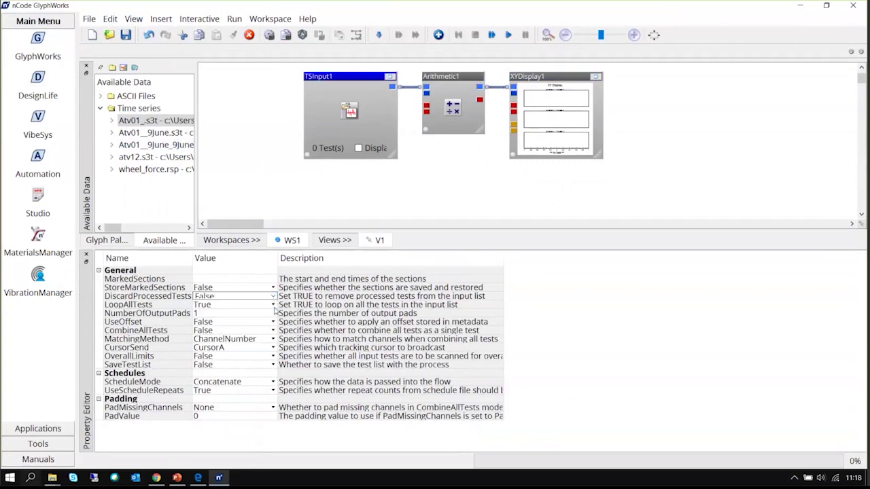
left_click(413, 313)
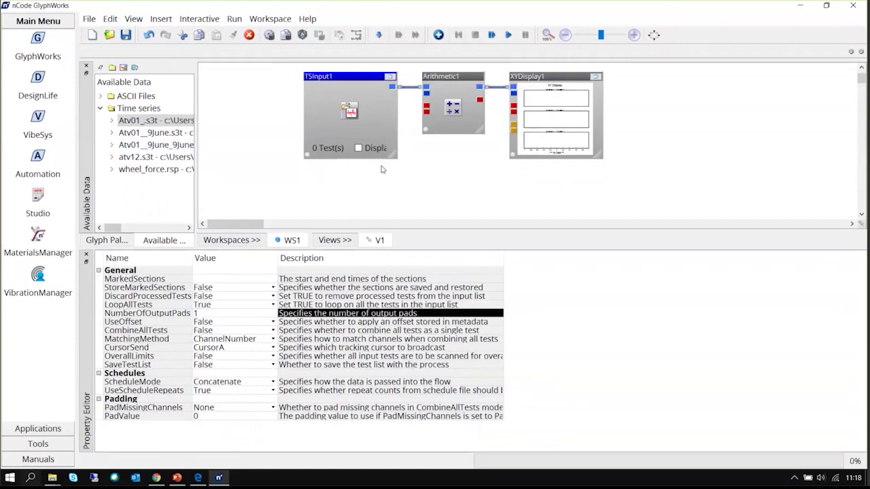
left_click(316, 331)
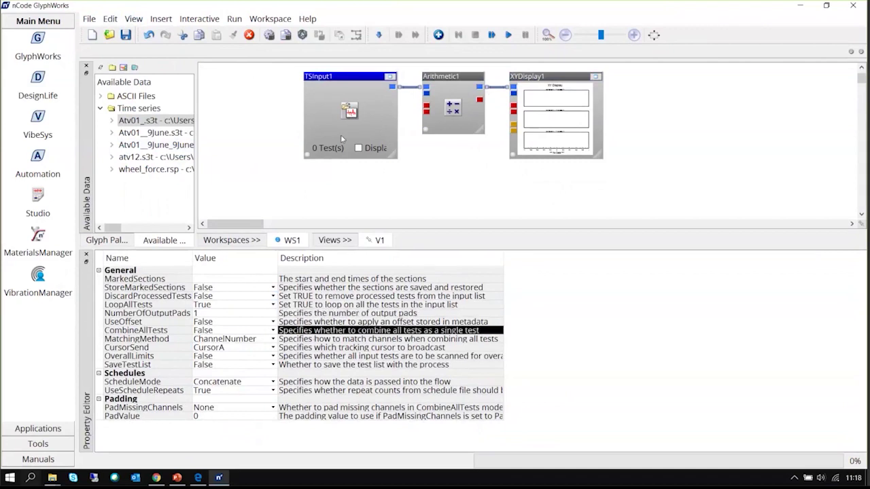
left_click(448, 129)
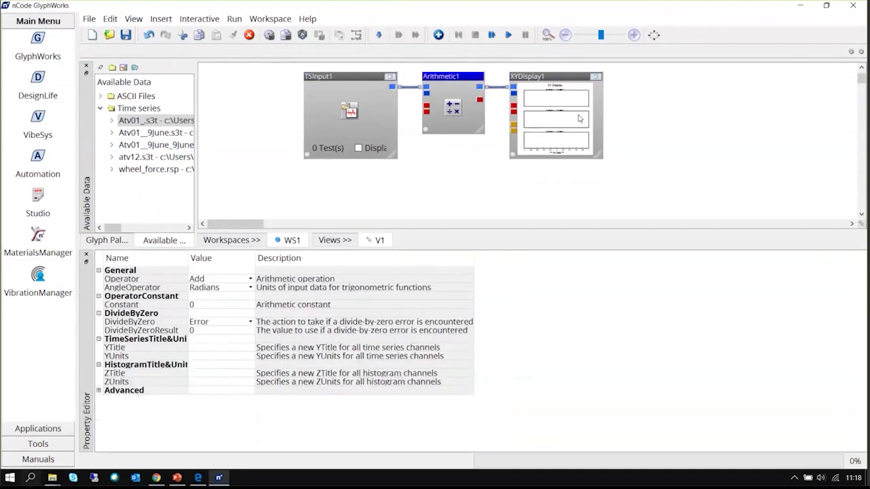
left_click(579, 119)
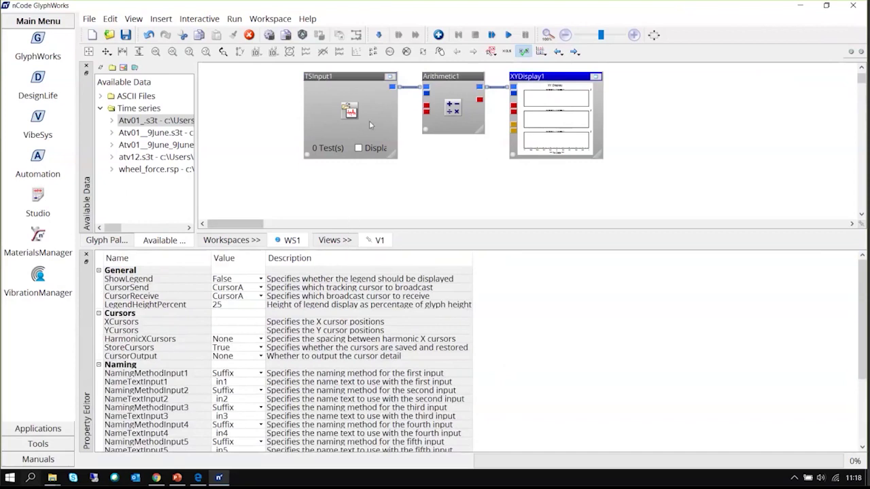
right_click(369, 120)
View TSInput1's Advanced properties, cancel without changes, and shrink the Property Editor to a thin strip.
left_click(401, 365)
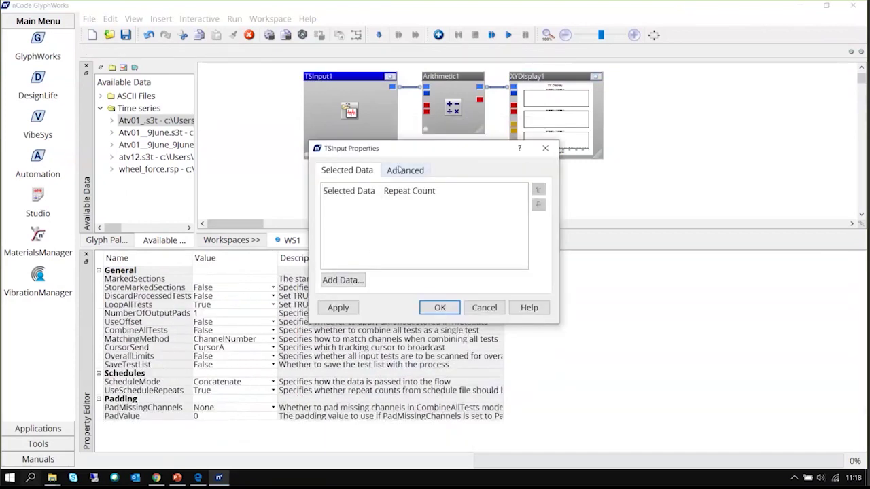
left_click(402, 170)
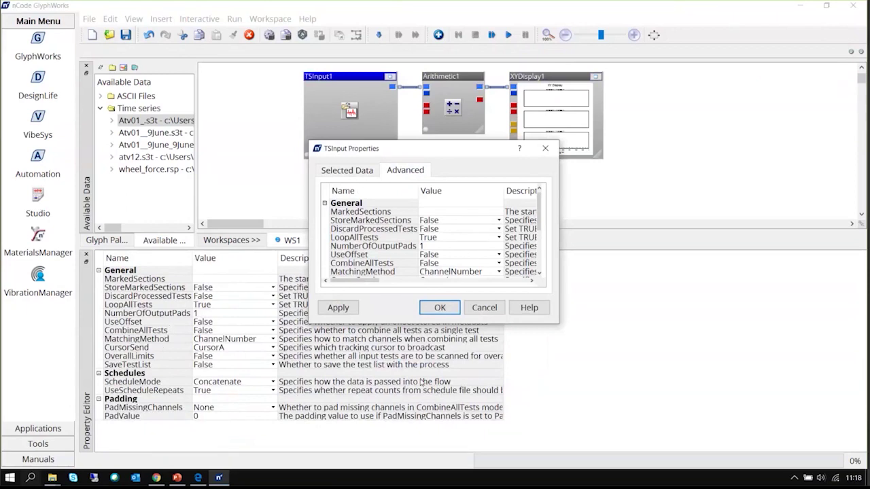
left_click(486, 309)
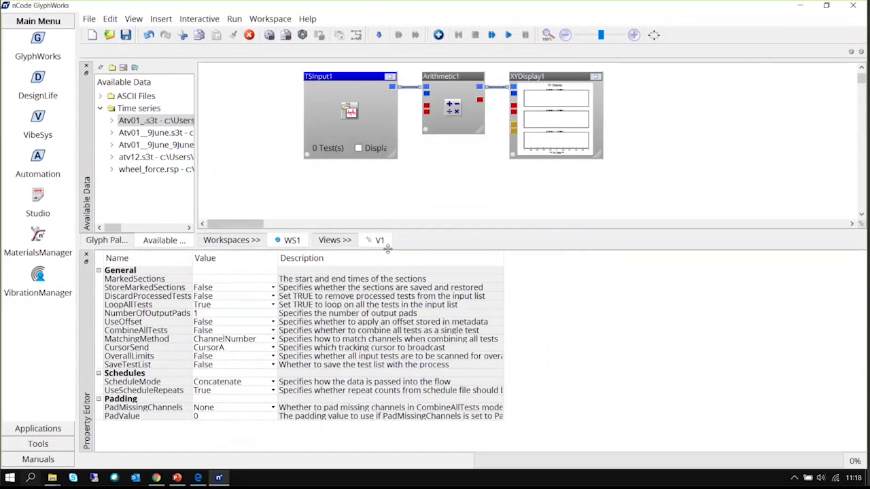
left_click_drag(387, 248, 388, 407)
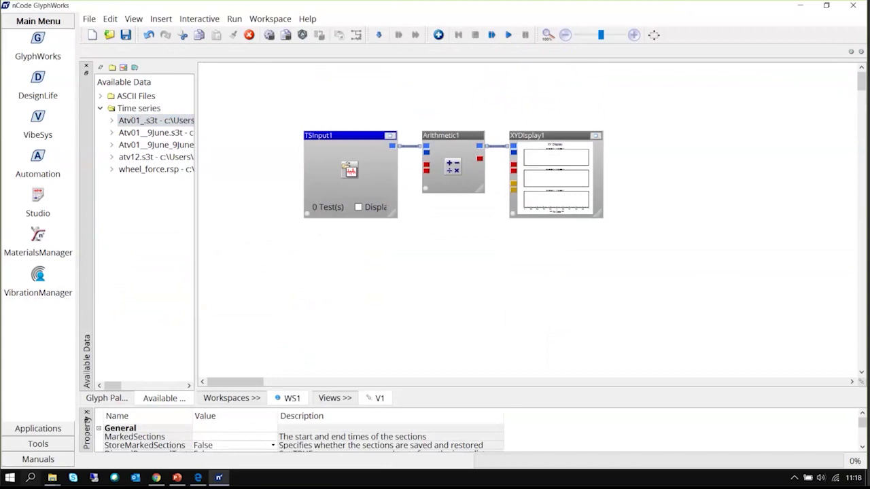
Show the Diagnostics panel from the View menu, close the Property Editor, and make Diagnostics taller.
left_click(110, 19)
mouse_move(134, 19)
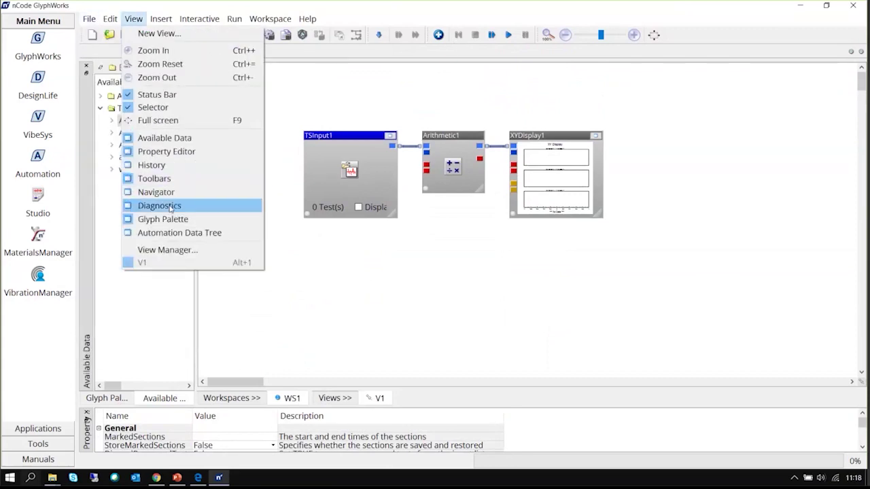
left_click(170, 206)
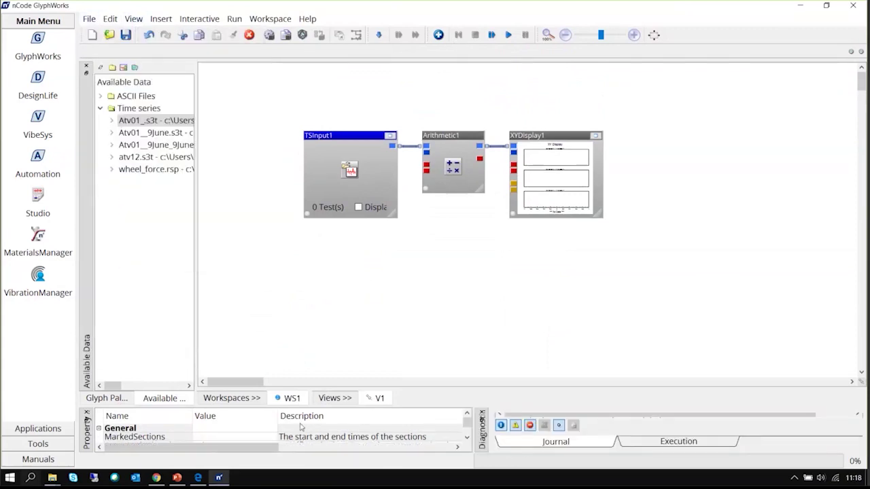
left_click(87, 413)
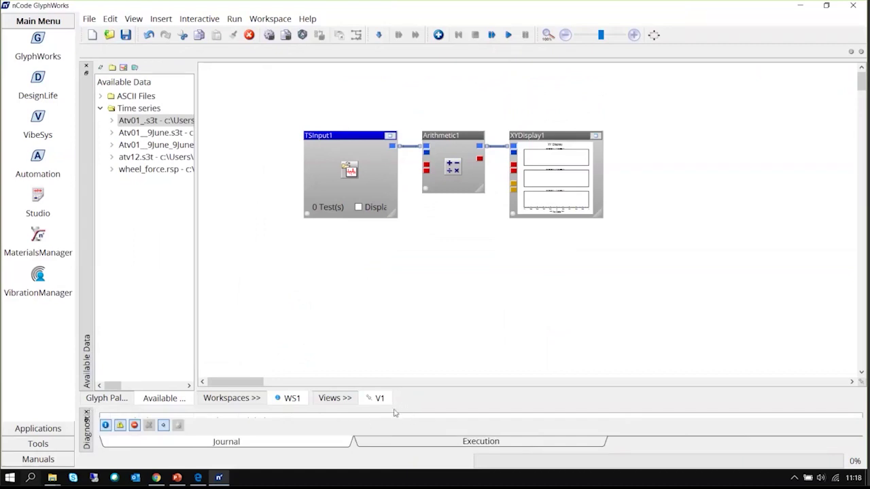
left_click_drag(396, 413, 381, 269)
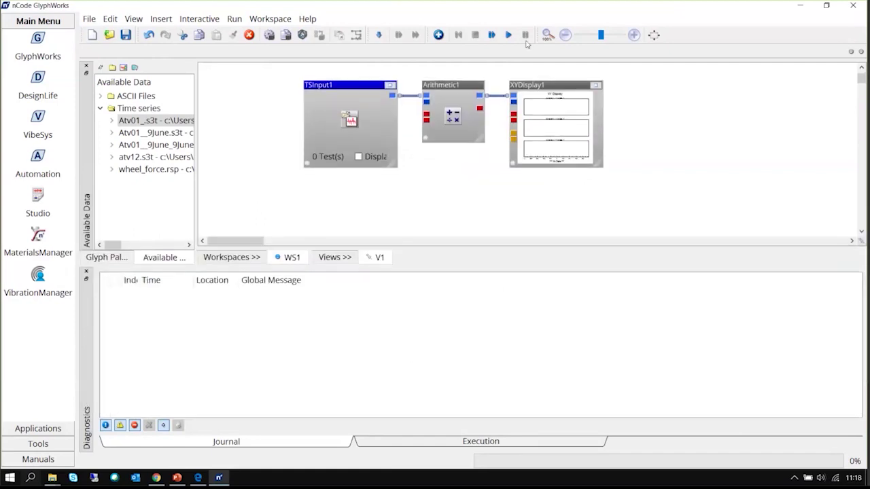
Run the flow, dismiss the 'Unable to complete' error, and run it again successfully.
left_click(509, 35)
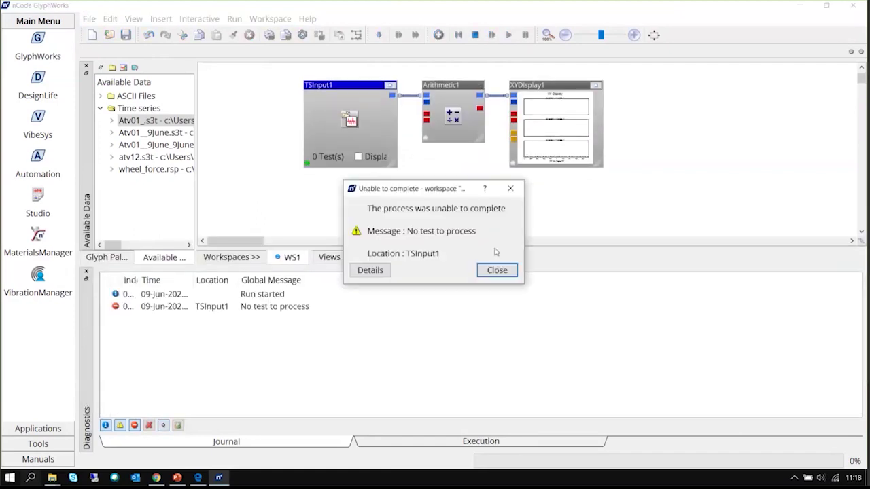
left_click(510, 190)
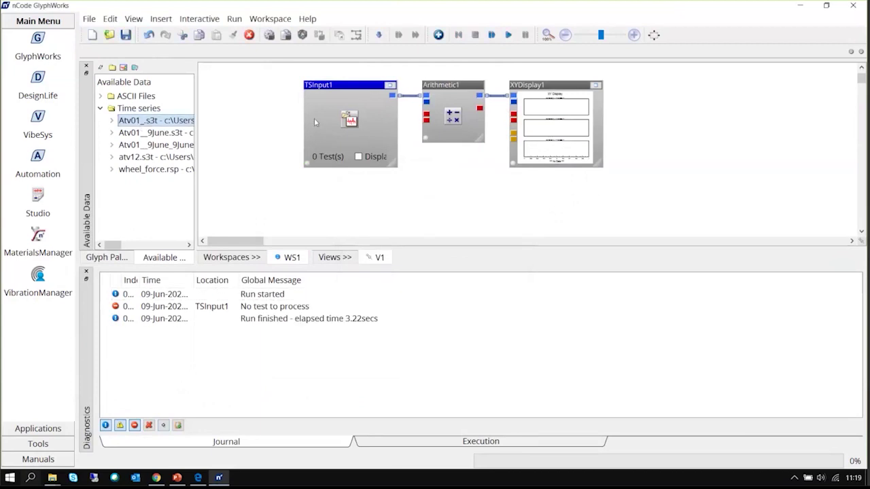
left_click(509, 35)
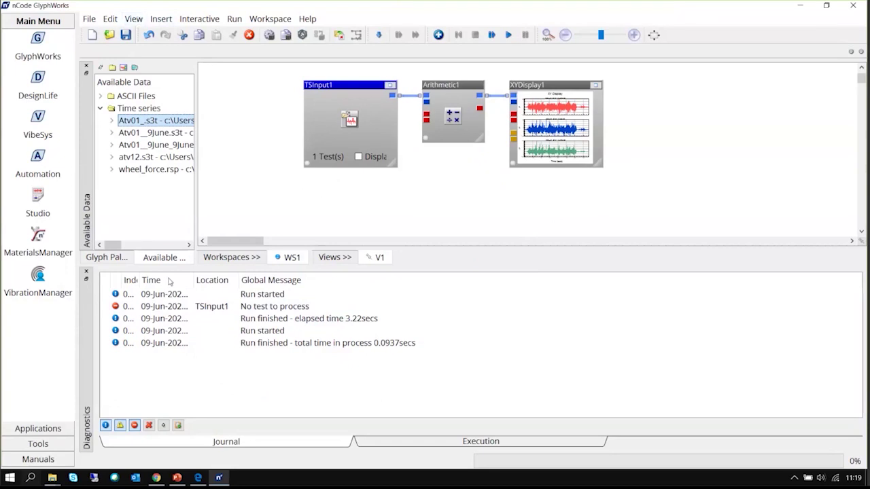
Close the Diagnostics panel and check the View menu's panel list without choosing anything.
left_click(87, 273)
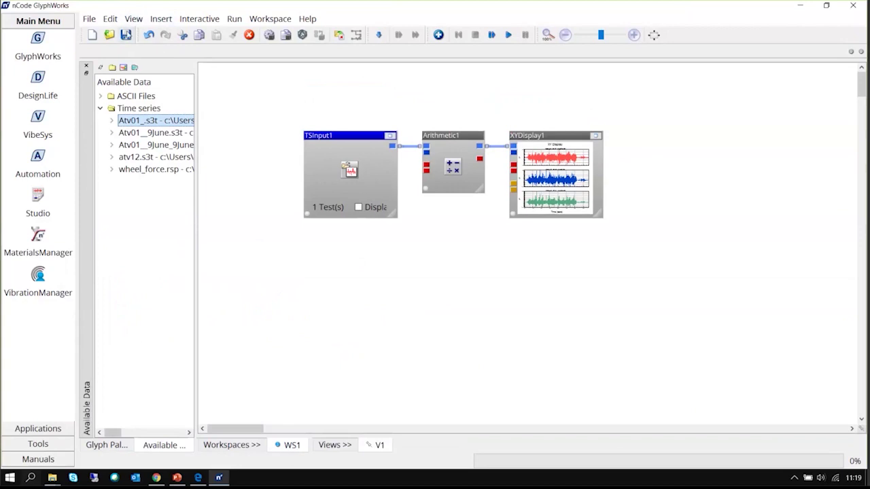
left_click(139, 20)
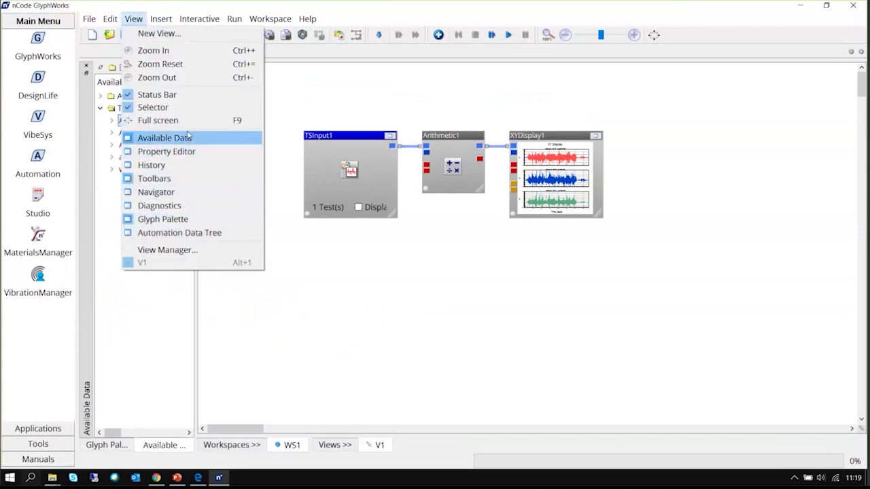
left_click(364, 275)
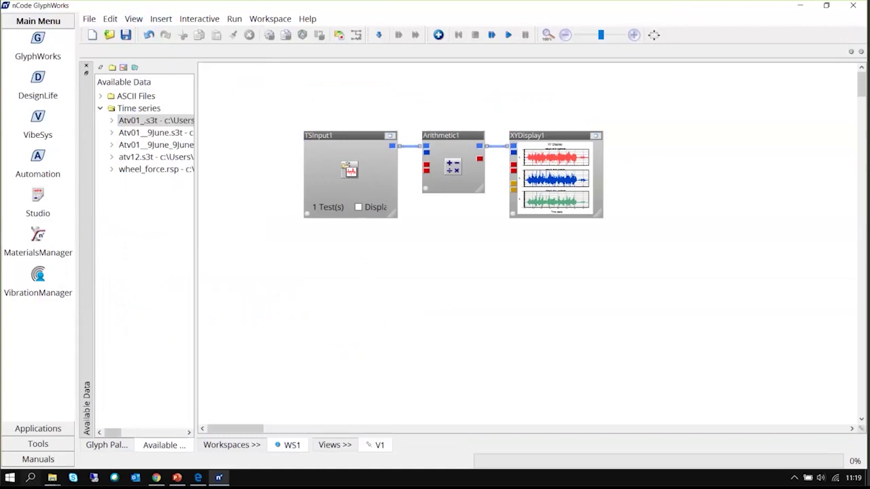
key("alt+Tab")
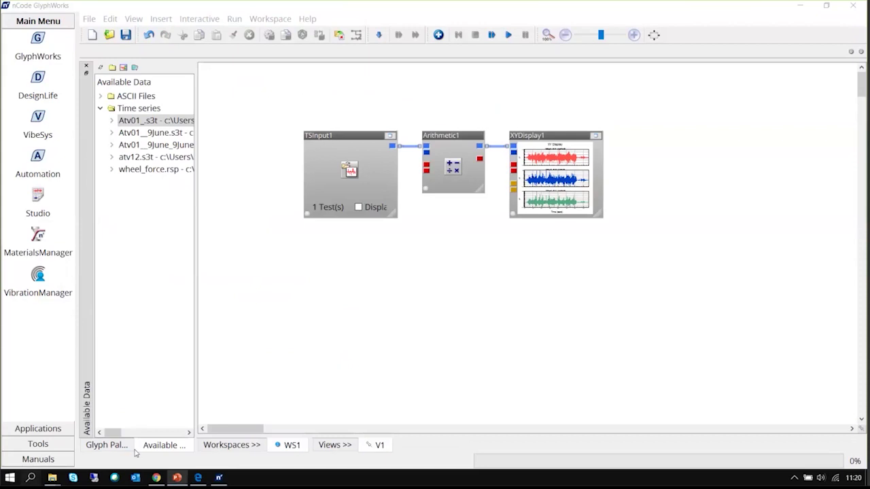
left_click(106, 446)
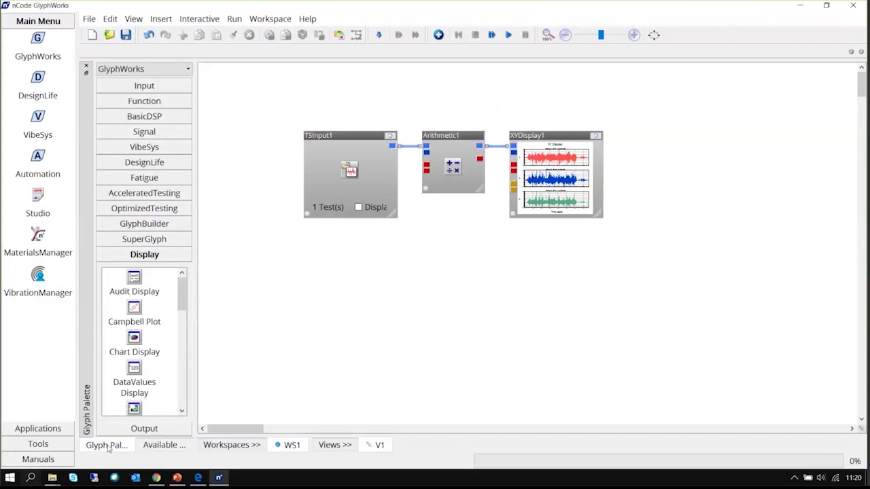
left_click(162, 102)
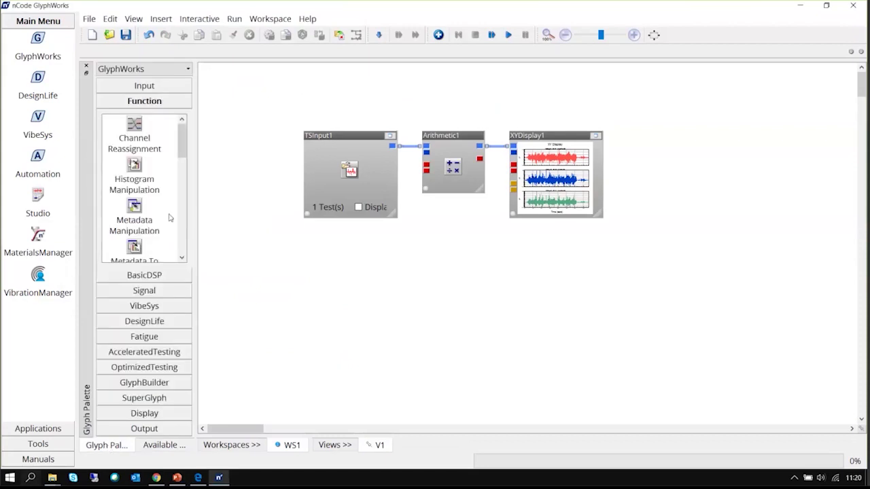
scroll(170, 218, "down", 6)
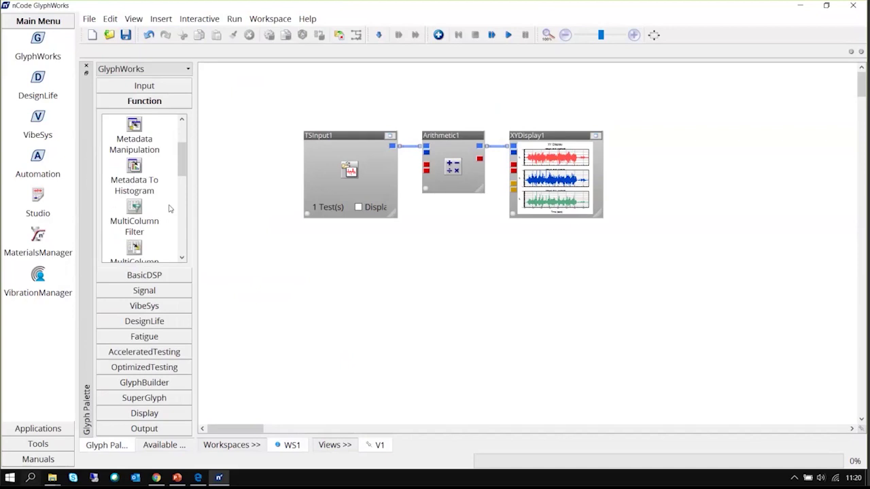
scroll(170, 207, "down", 2)
scroll(170, 206, "up", 8)
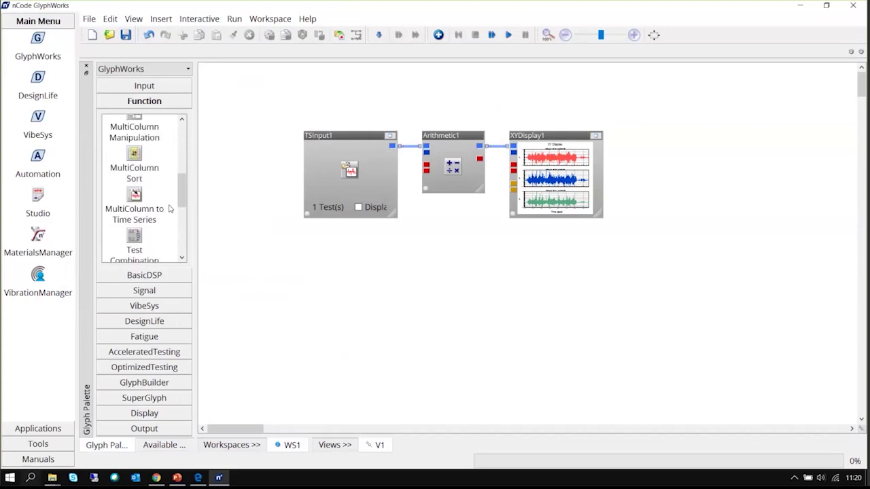
left_click(168, 189)
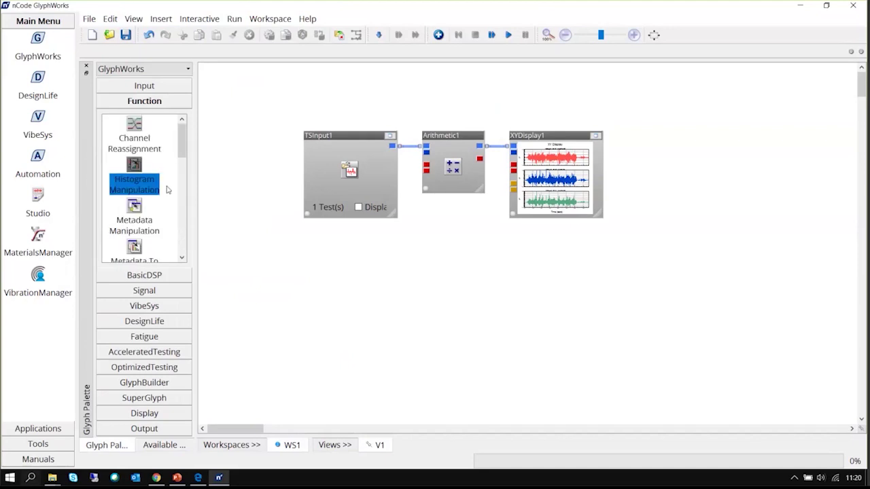
key("t")
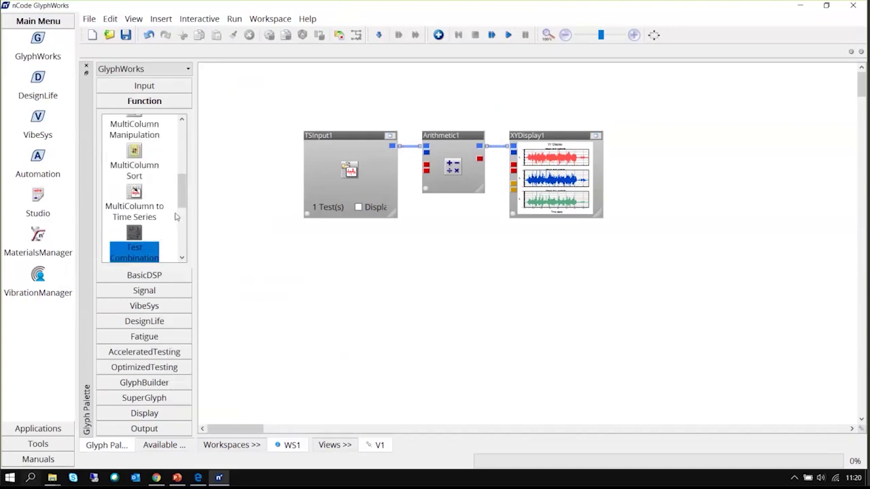
scroll(171, 221, "down", 1)
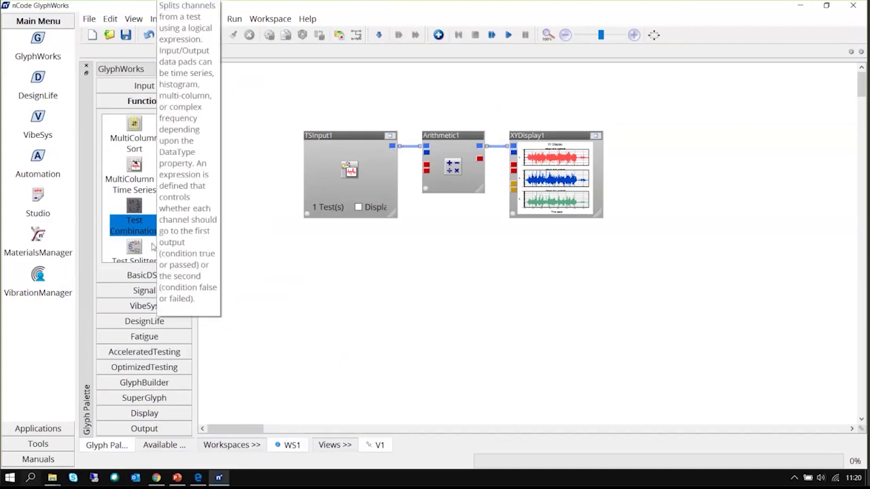
key("Down")
key("Down")
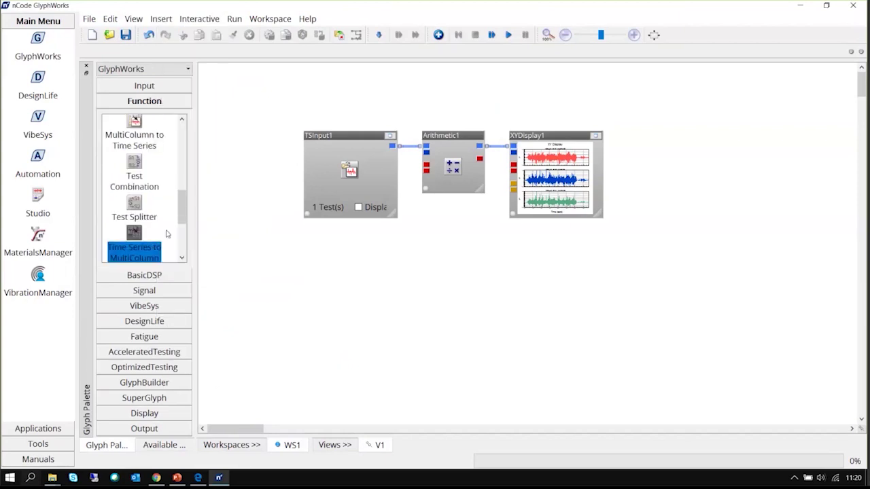
key("Down")
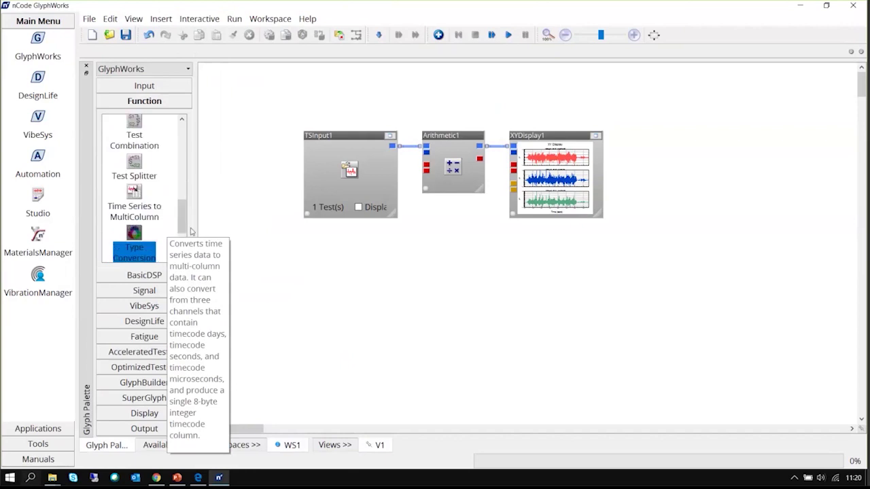
key("Up")
key("Up")
key("Down")
key("Down")
key("Up")
key("Up")
key("Up")
key("Down")
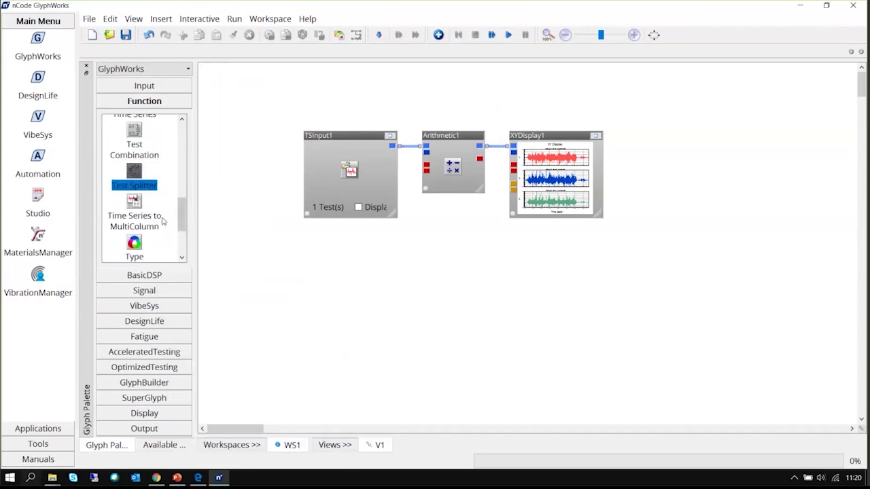
key("Down")
key("Down")
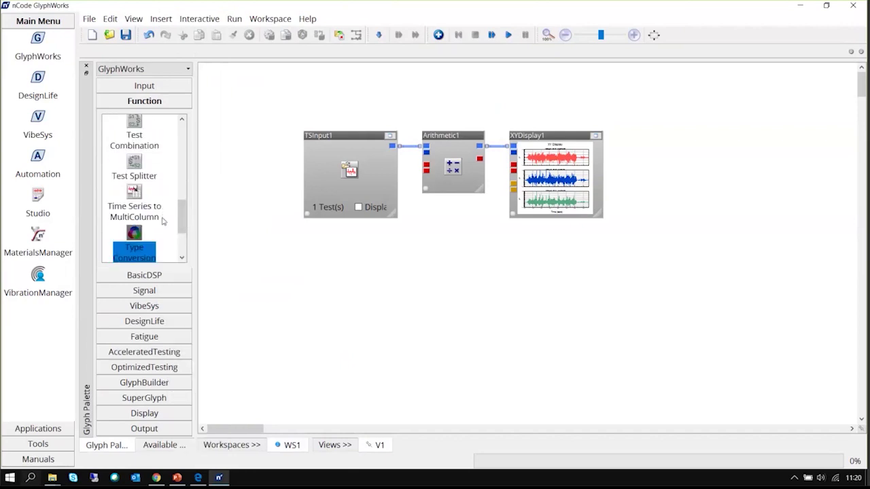
key("Up")
key("Up")
key("Up")
key("Down")
key("Down")
key("Down")
key("Up")
key("Up")
key("Up")
key("Down")
key("Down")
key("Down")
left_click(161, 352)
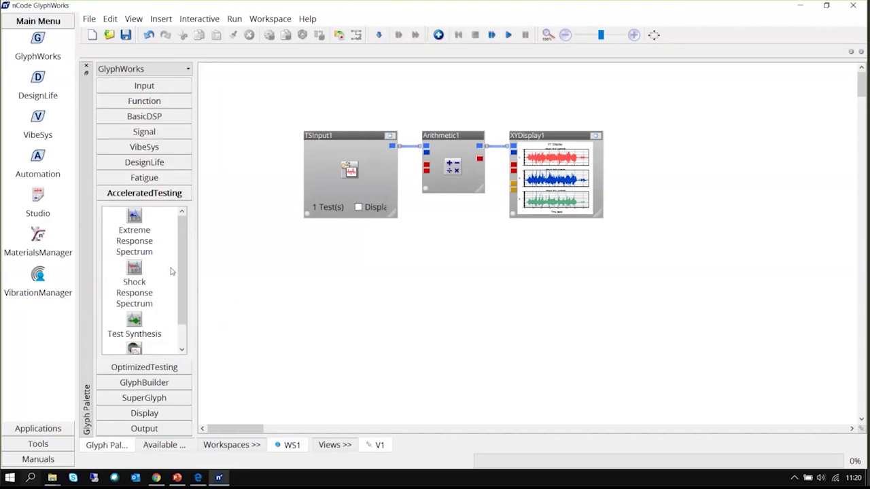
key("Down")
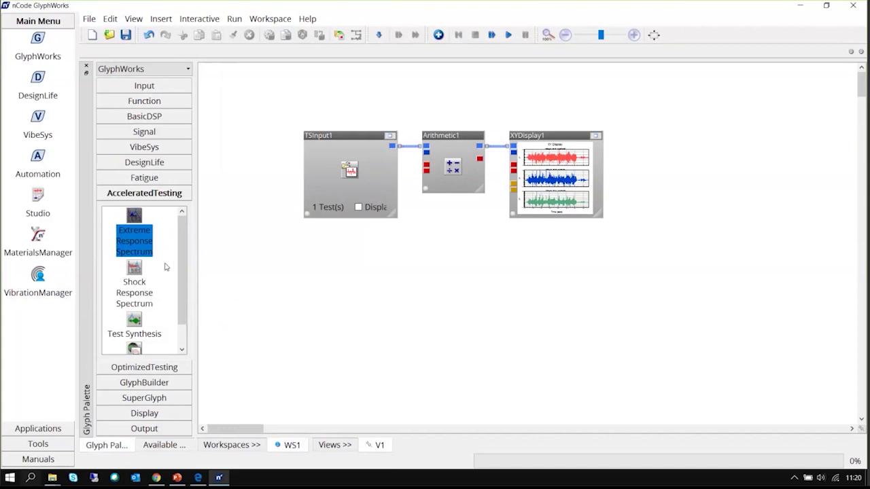
mouse_move(165, 267)
key("Down")
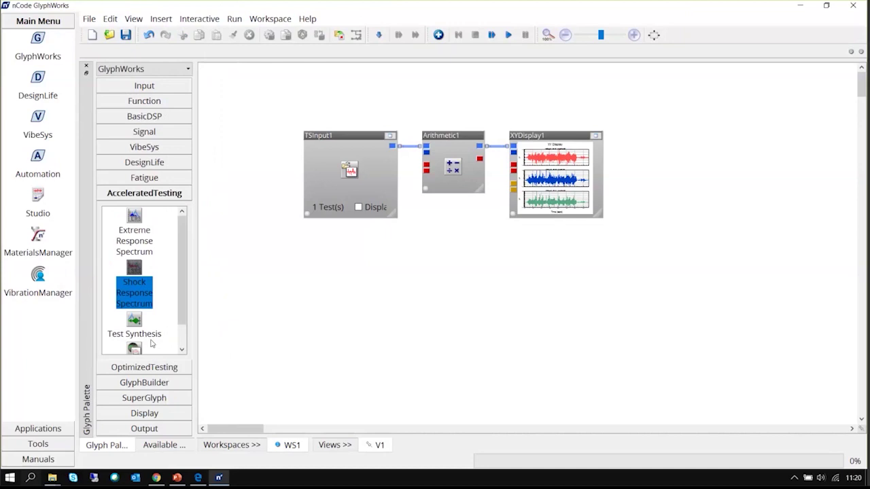
left_click(163, 414)
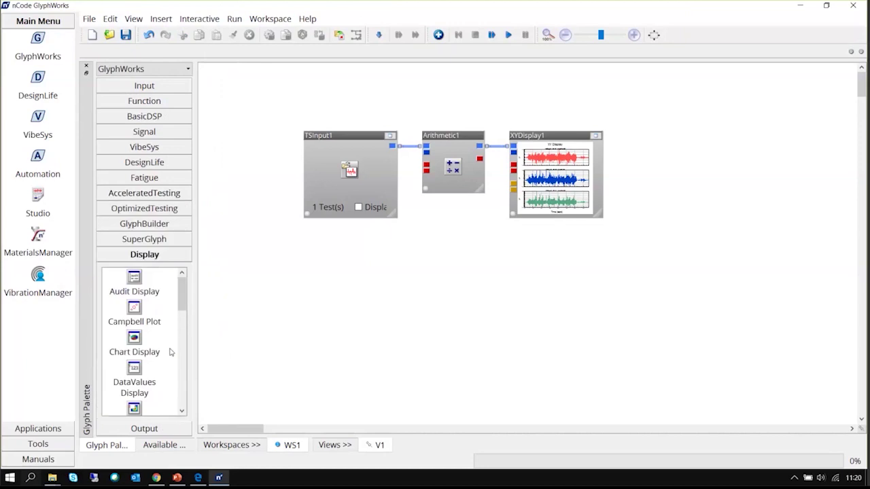
key("End")
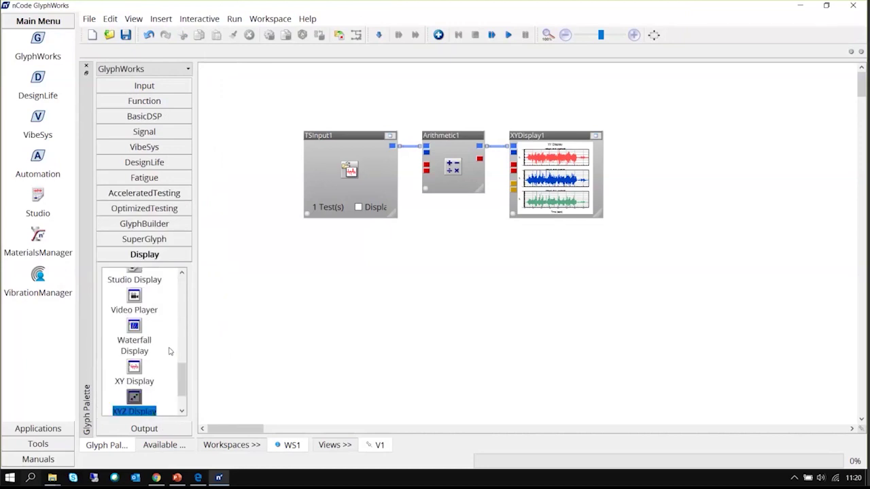
key("Up")
key("Down")
key("Up")
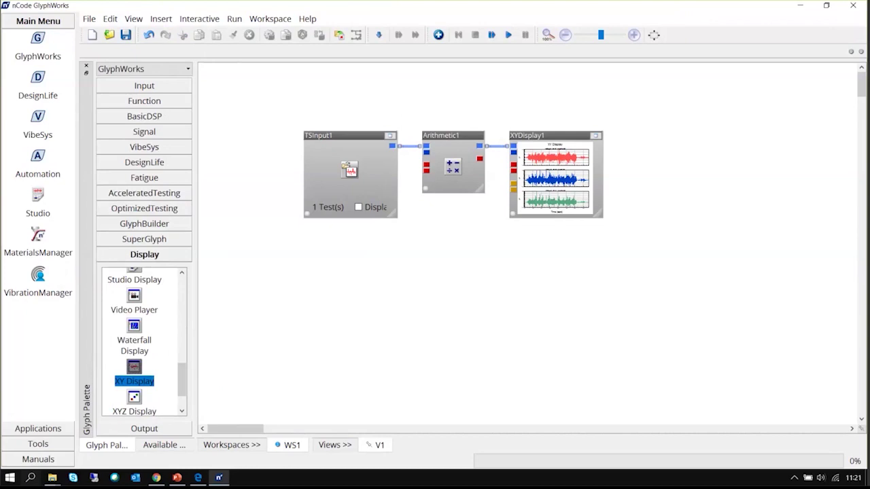
key("alt+Tab")
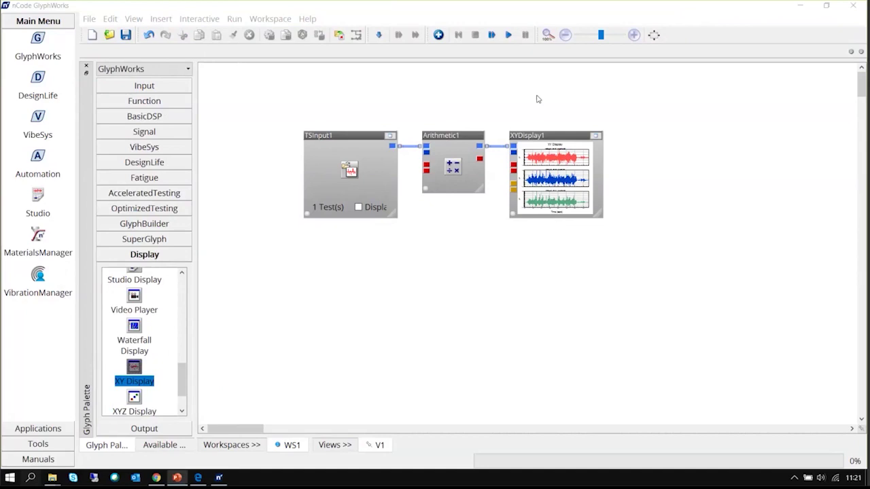
Browse the Function and Signal glyph categories, selecting the Joint Distribution glyph.
left_click(164, 104)
scroll(169, 163, "up", 3)
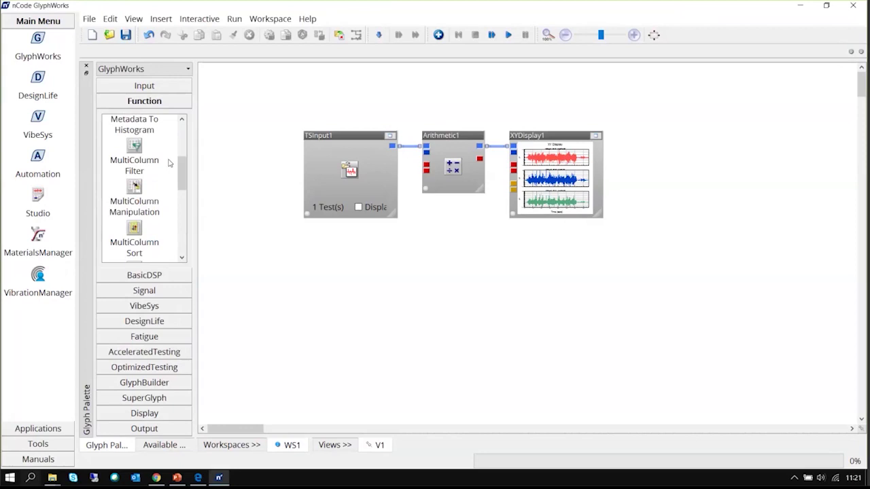
left_click(170, 290)
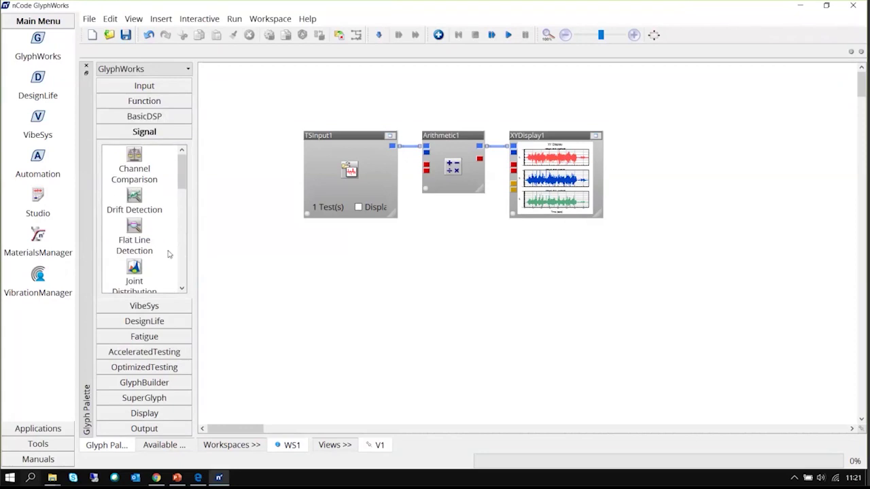
scroll(169, 254, "down", 1)
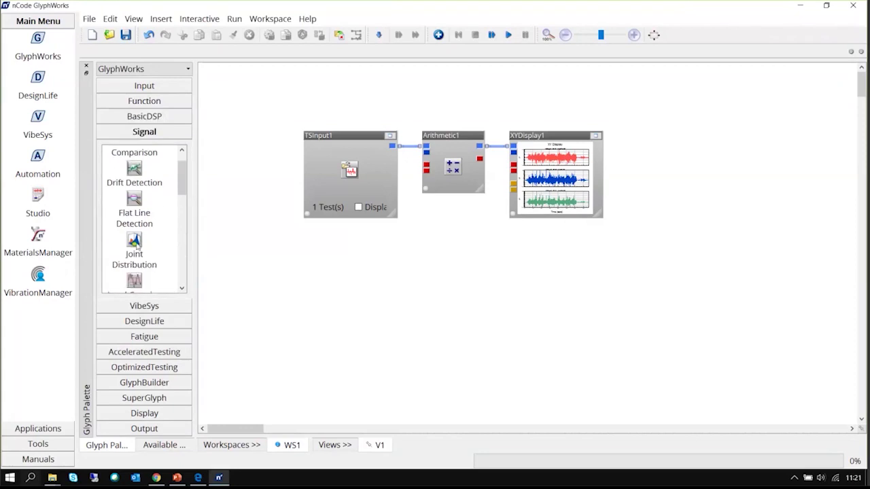
mouse_move(136, 247)
left_click(134, 258)
scroll(172, 277, "down", 1)
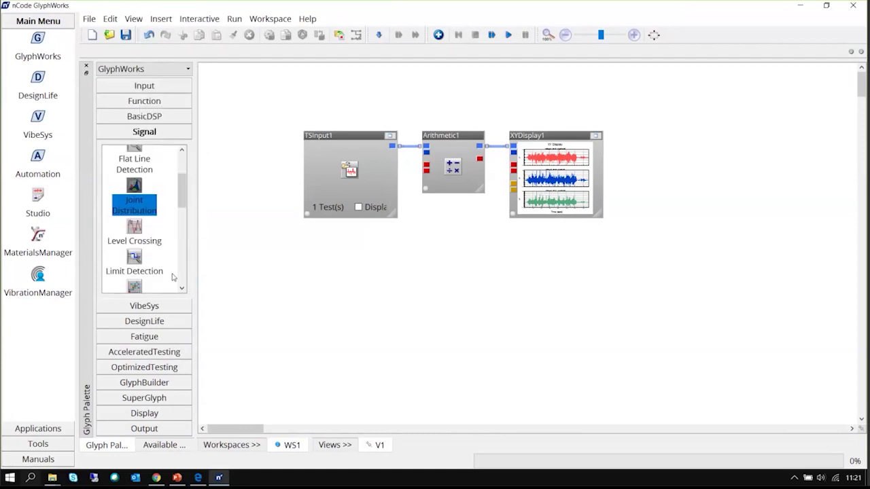
mouse_move(136, 227)
Show the Fatigue glyph category and compare it with the PowerPoint slides.
left_click(159, 340)
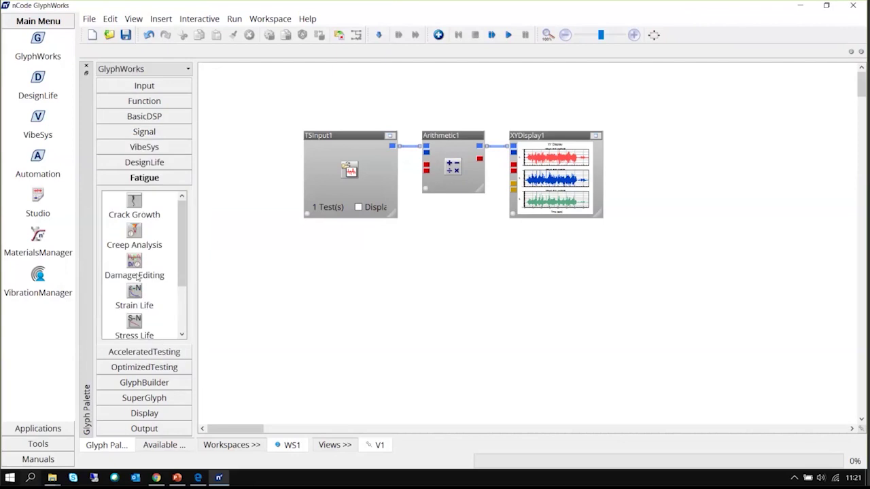
mouse_move(137, 267)
key("alt+Tab")
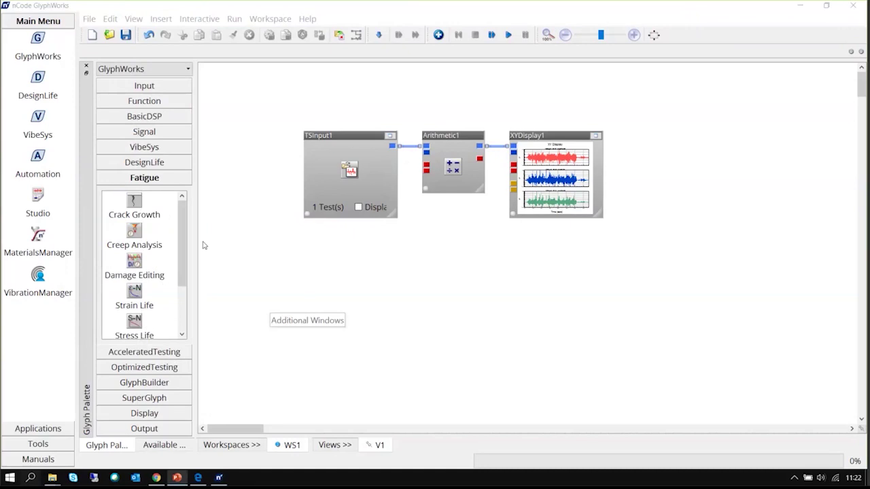
mouse_move(182, 233)
left_mouse_down()
mouse_move(182, 278)
mouse_move(182, 231)
left_mouse_up()
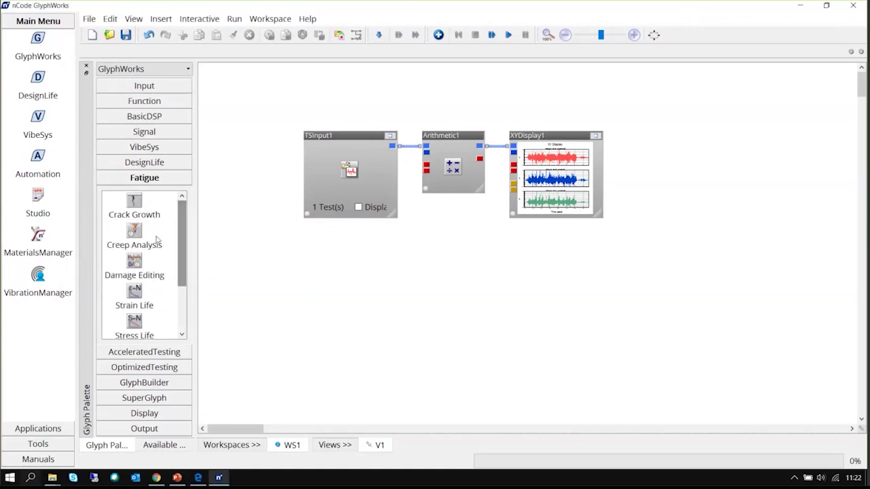
Step through AcceleratedTesting, OptimizedTesting, GlyphBuilder, SuperGlyph and Display to the Output category.
left_click(160, 356)
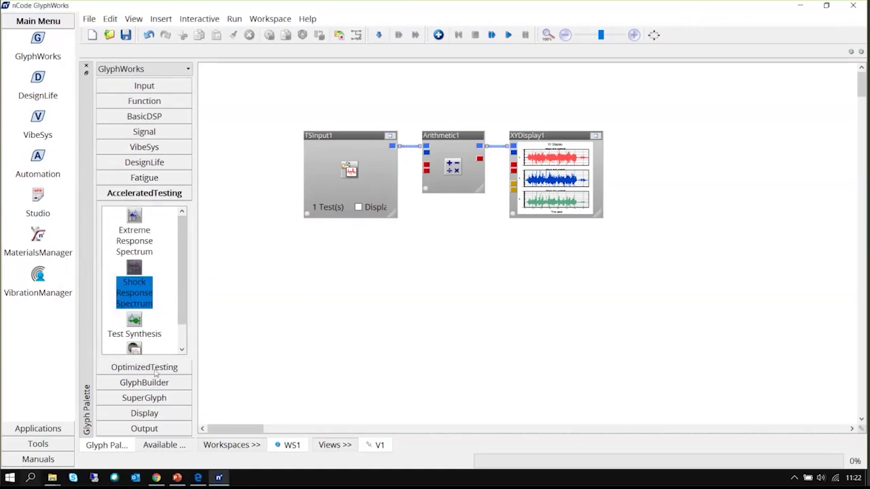
left_click(154, 367)
left_click(155, 381)
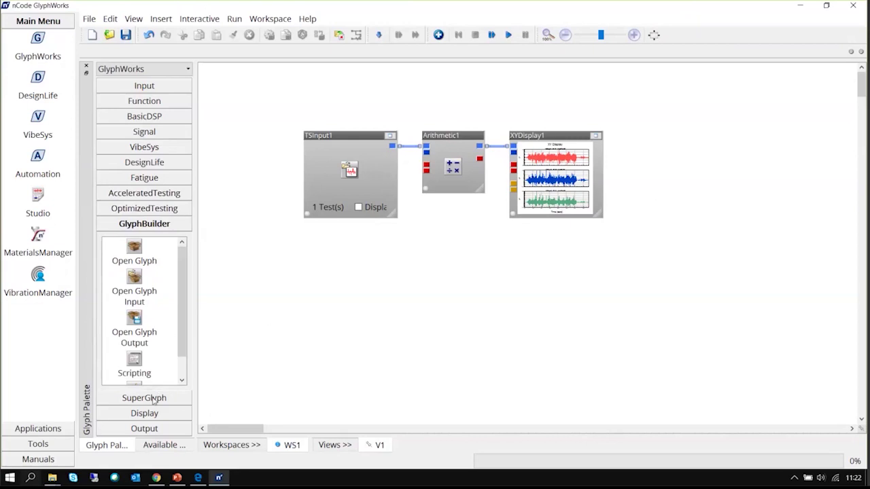
left_click(155, 397)
left_click(155, 413)
left_click(153, 428)
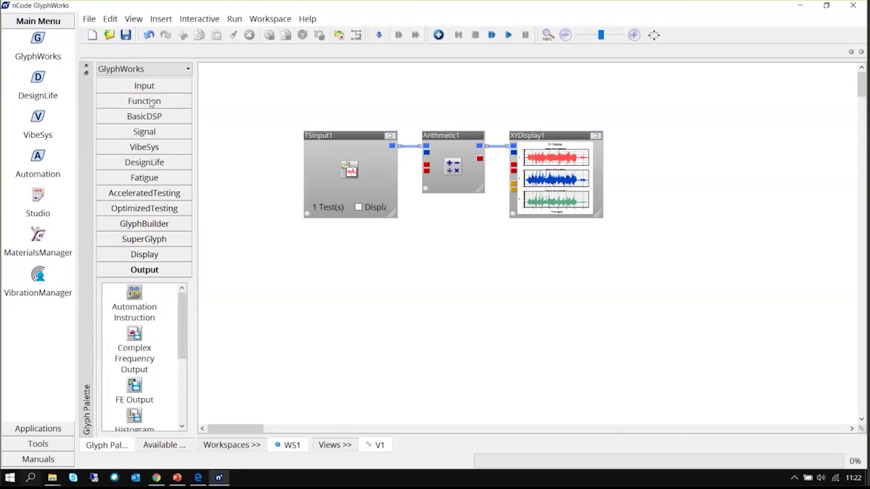
left_click_drag(182, 319, 177, 148)
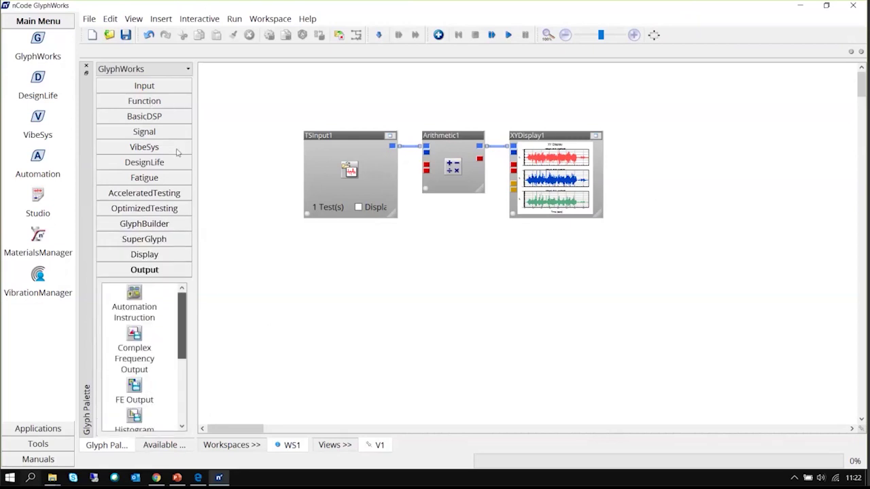
left_click(185, 70)
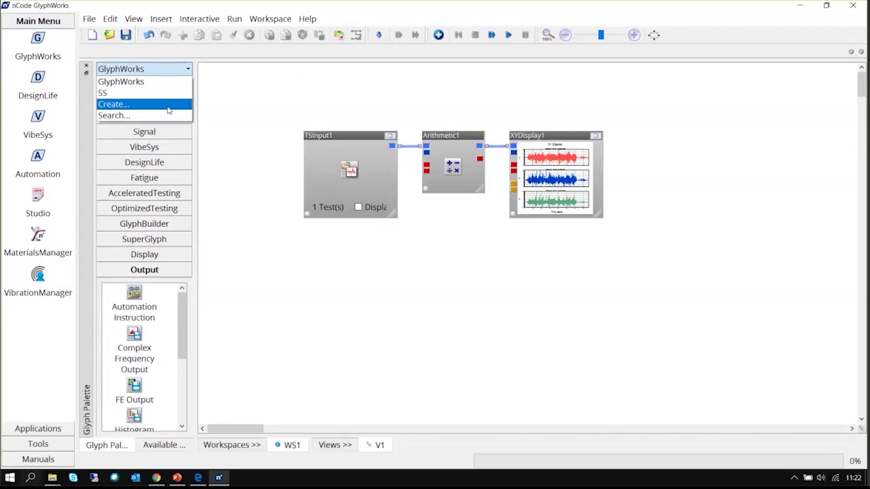
Search the glyph palette for 'fft' and look over the matching glyphs.
left_click(169, 116)
left_click(178, 87)
type("ff")
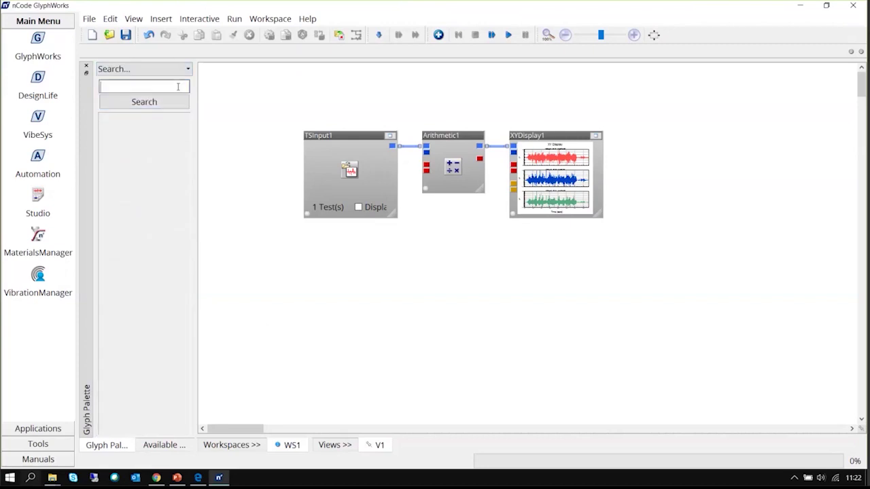
type("t")
key("Return")
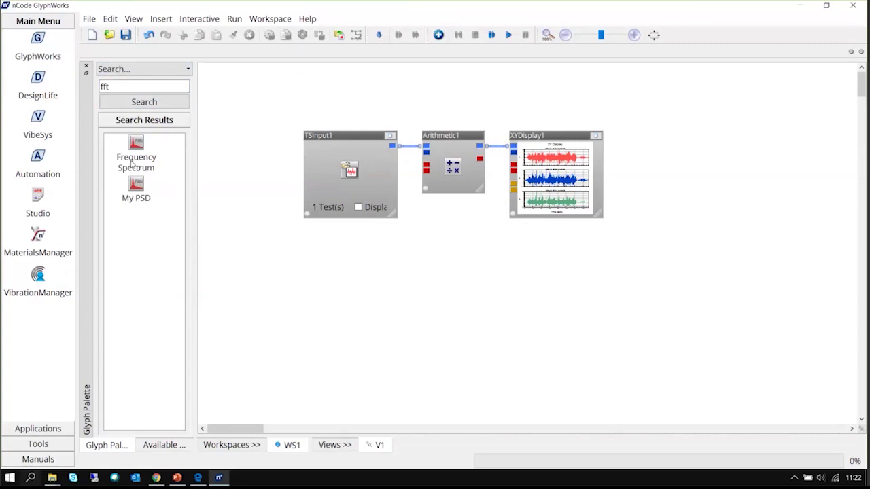
mouse_move(133, 164)
mouse_move(139, 196)
Search the palette for 'rosette', then replace the term with 'vibration'.
type("rosette")
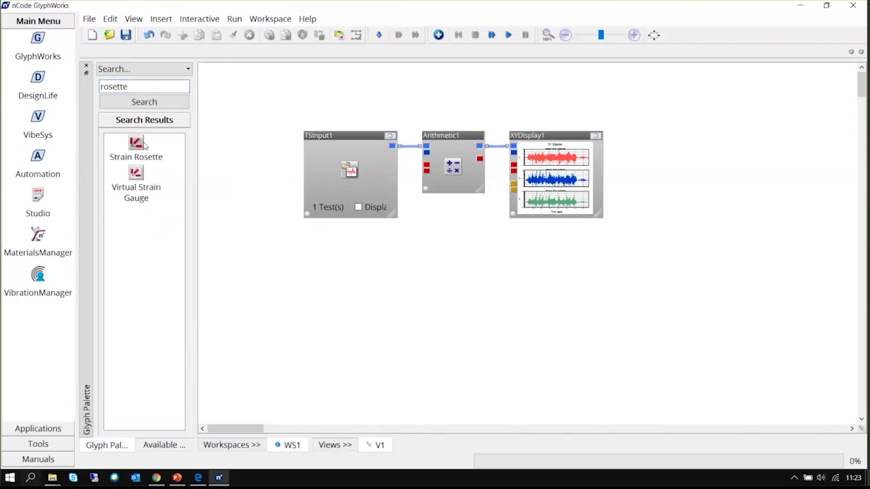
mouse_move(141, 145)
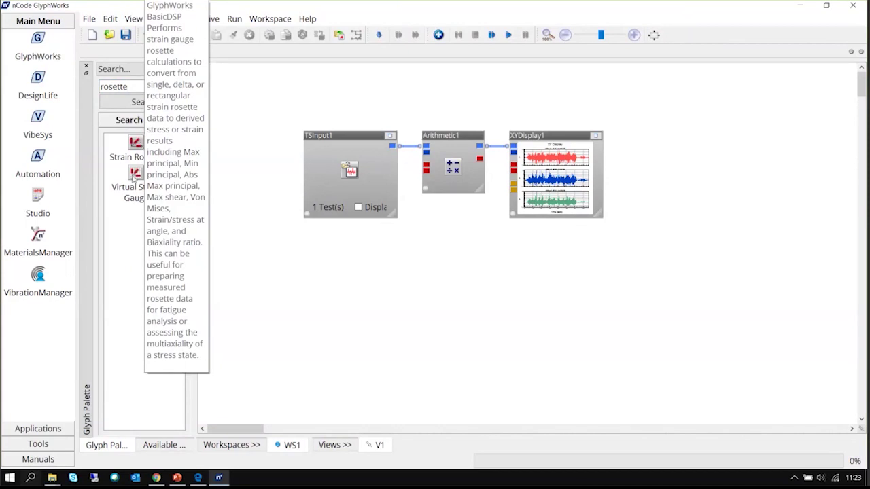
double_click(115, 86)
type("v")
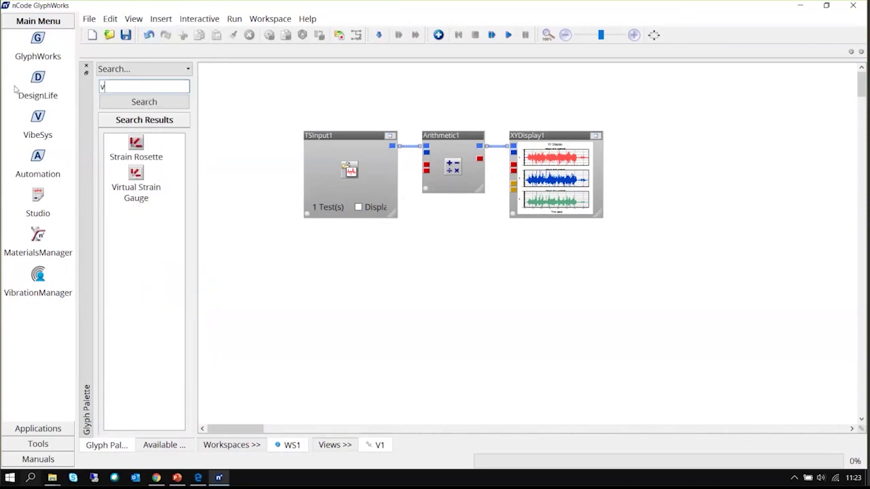
type("ibration")
key("Return")
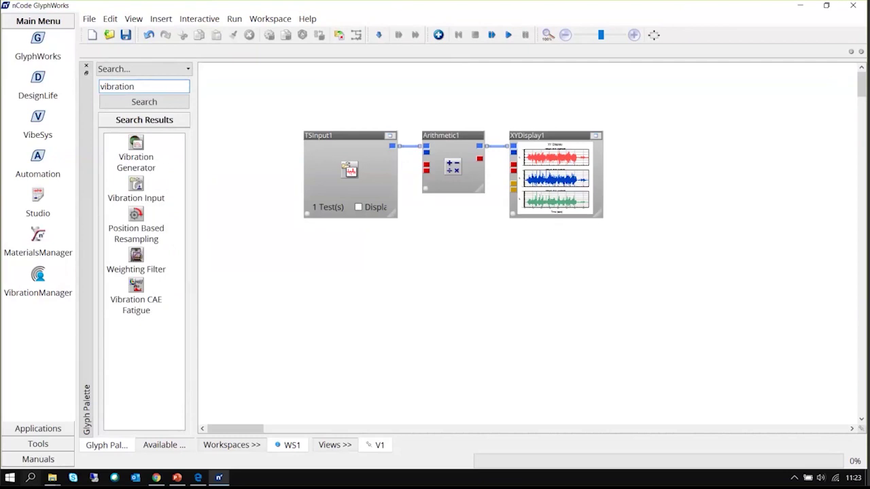
key("alt+Tab")
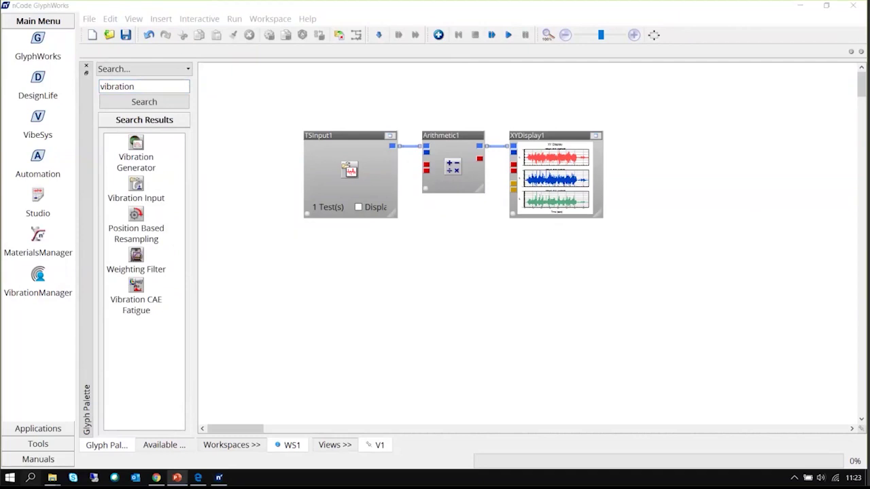
Toggle to Available Data and back, then set the palette to the GlyphWorks collection.
left_click(143, 445)
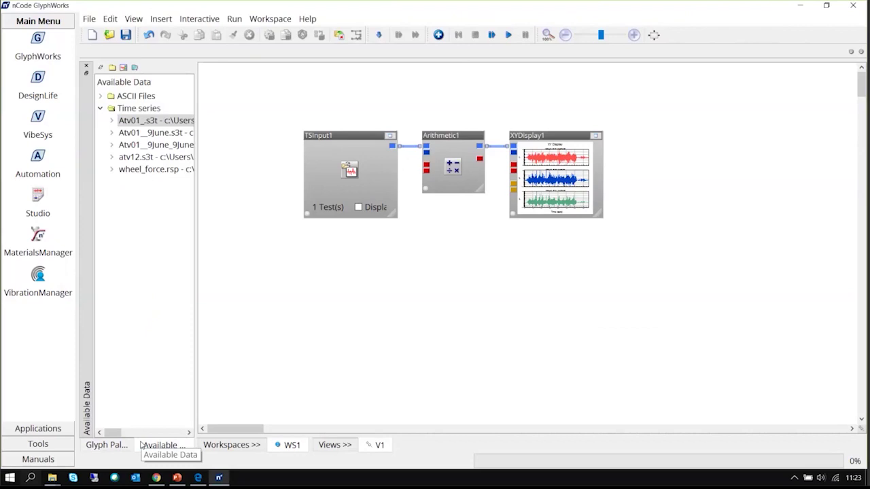
left_click(125, 447)
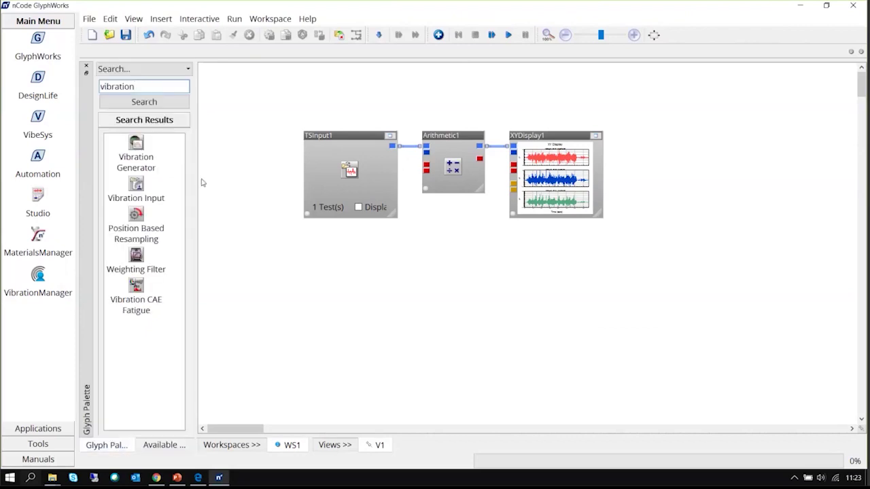
left_click(163, 68)
left_click(163, 82)
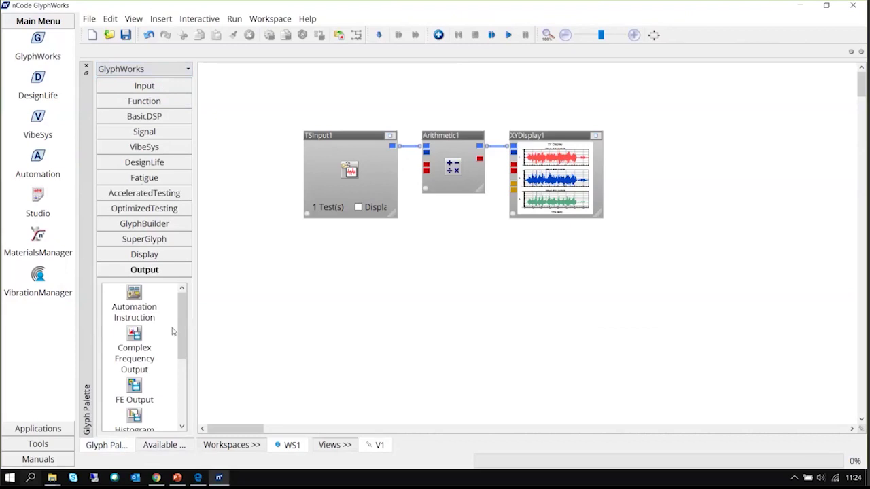
Expand Input, Function, BasicDSP, VibeSys and DesignLife, widening the palette to show DesignLife's glyphs in three columns.
left_click(153, 87)
left_click(167, 259)
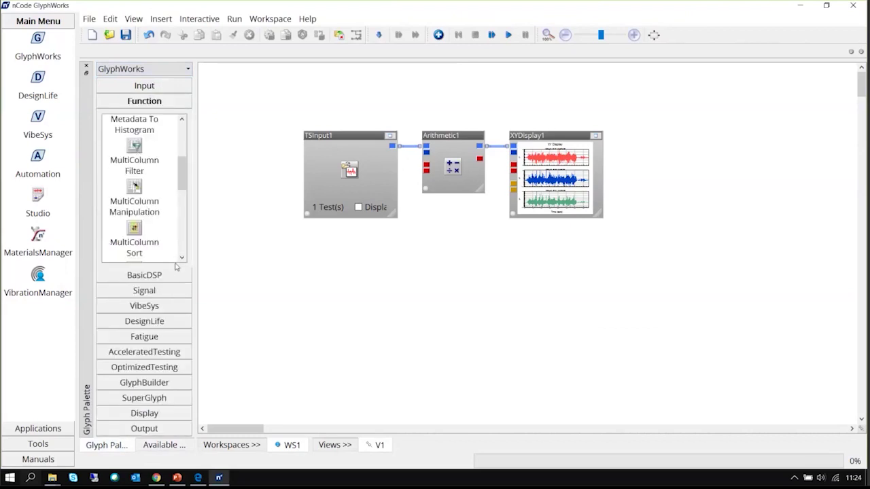
left_click(171, 279)
left_click(167, 306)
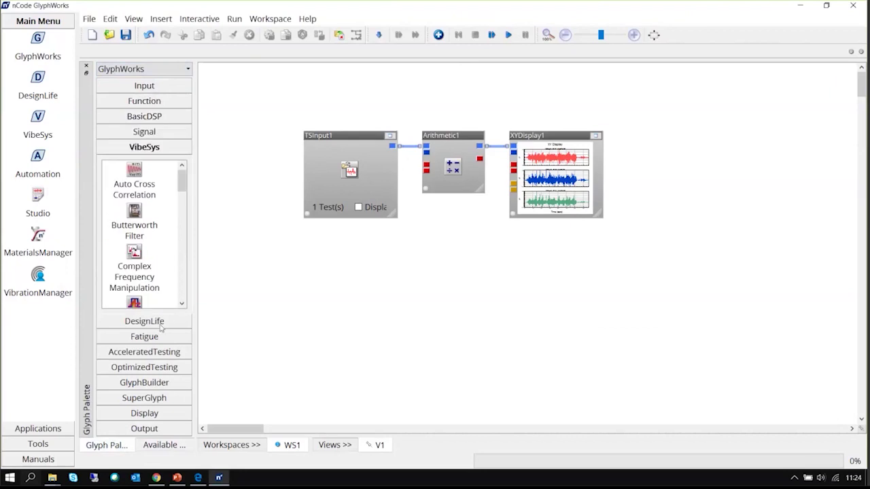
left_click(162, 324)
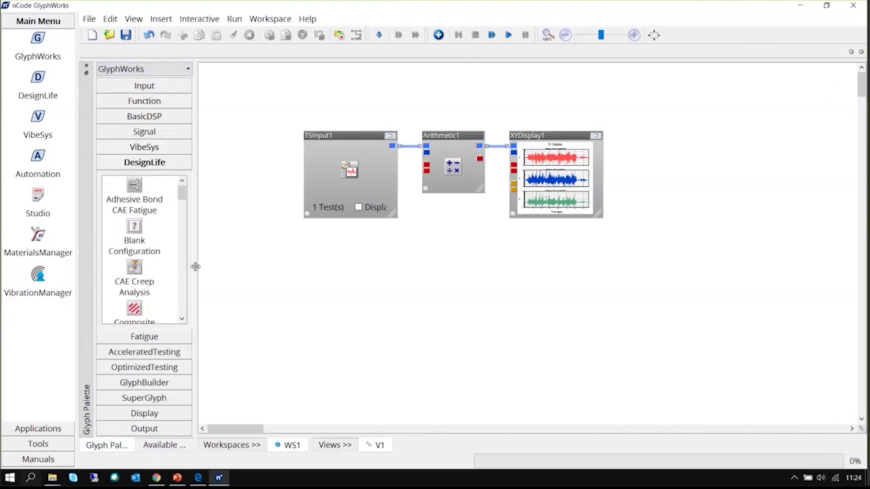
left_click_drag(197, 268, 340, 268)
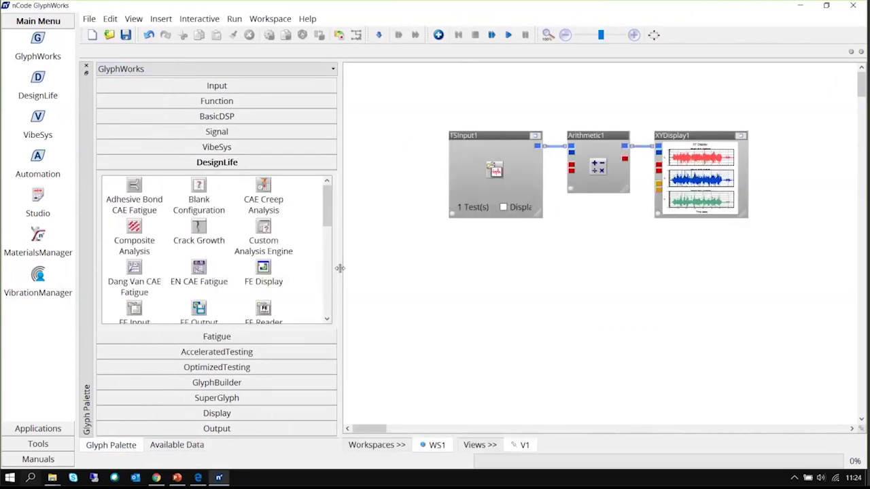
scroll(307, 275, "down", 3)
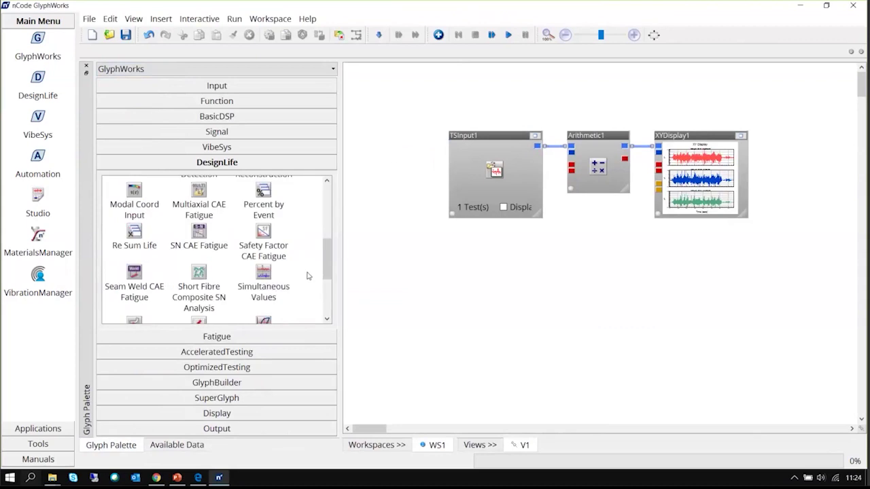
scroll(307, 275, "up", 3)
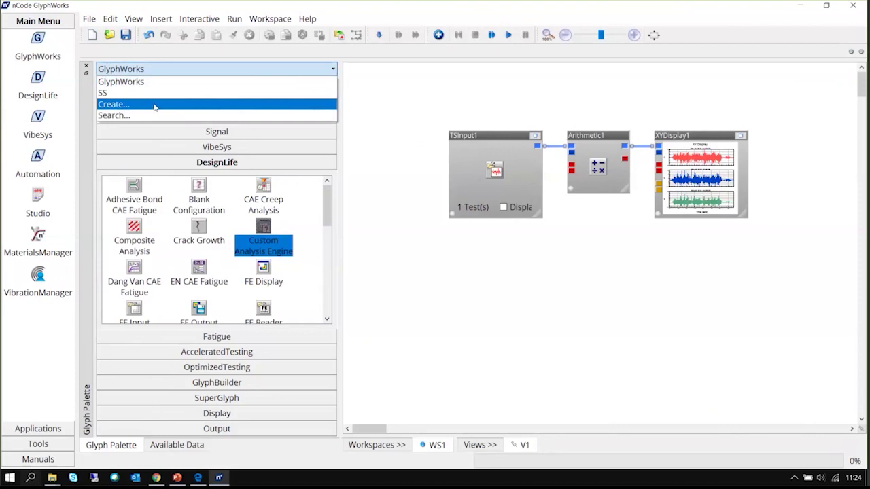
Start a new collection named SS but cancel it, then switch the palette to the existing SS collection.
left_click(155, 107)
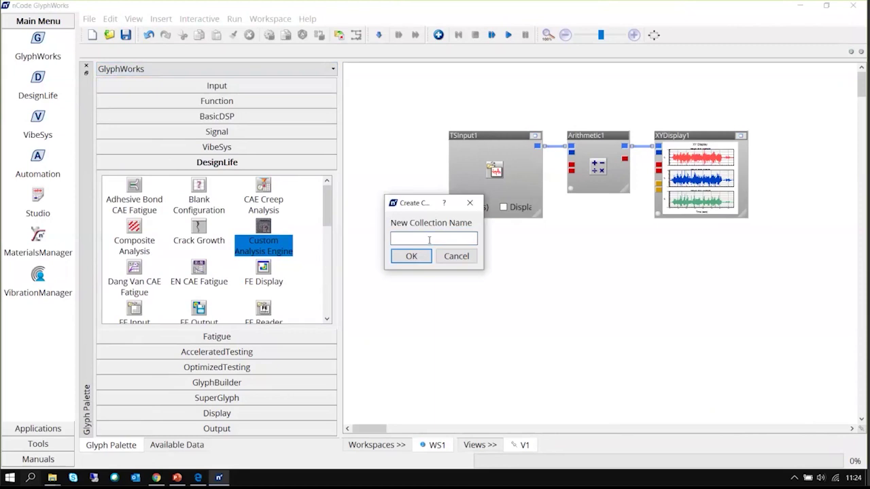
type("SS")
key("BackSpace")
key("BackSpace")
left_click(459, 256)
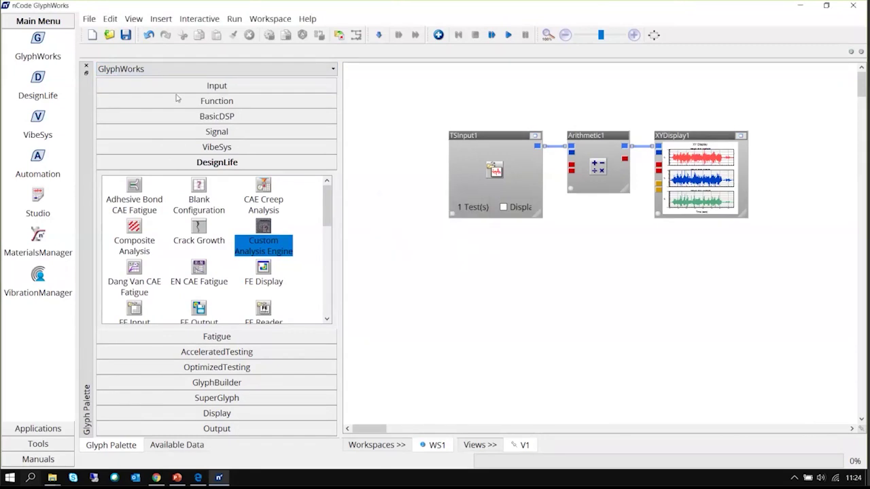
left_click(129, 69)
left_click(129, 93)
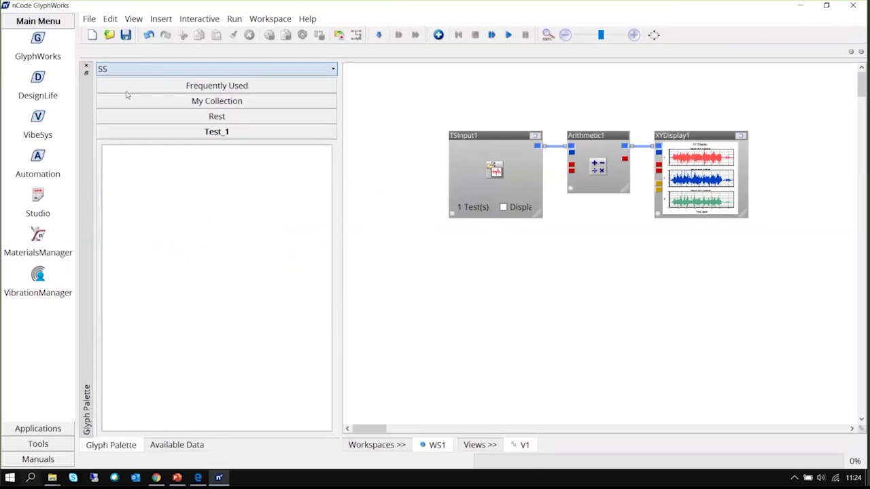
Expand the SS page's Frequently Used, My Collection, Rest and Test_1 sections.
left_click(204, 90)
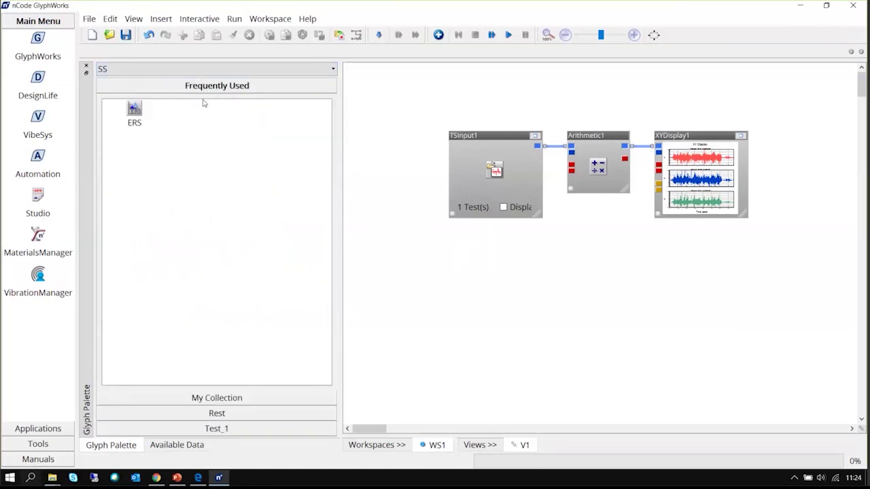
left_click(233, 398)
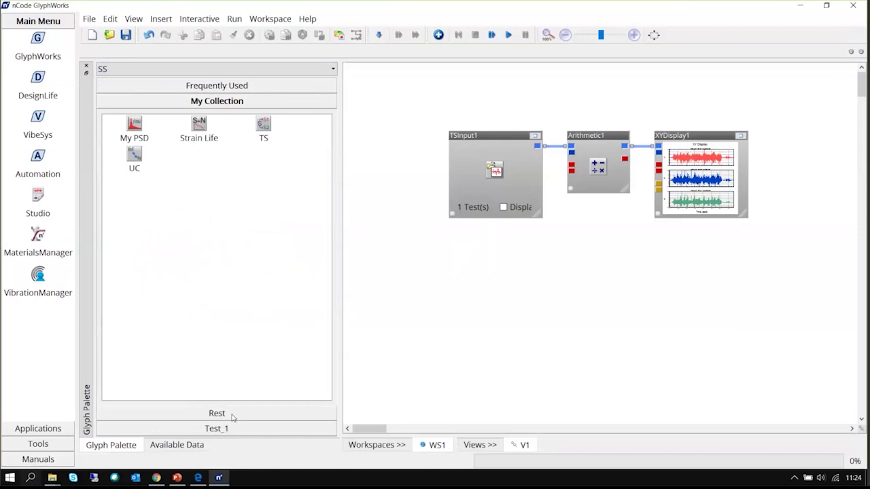
left_click(231, 414)
left_click(233, 429)
left_click(218, 89)
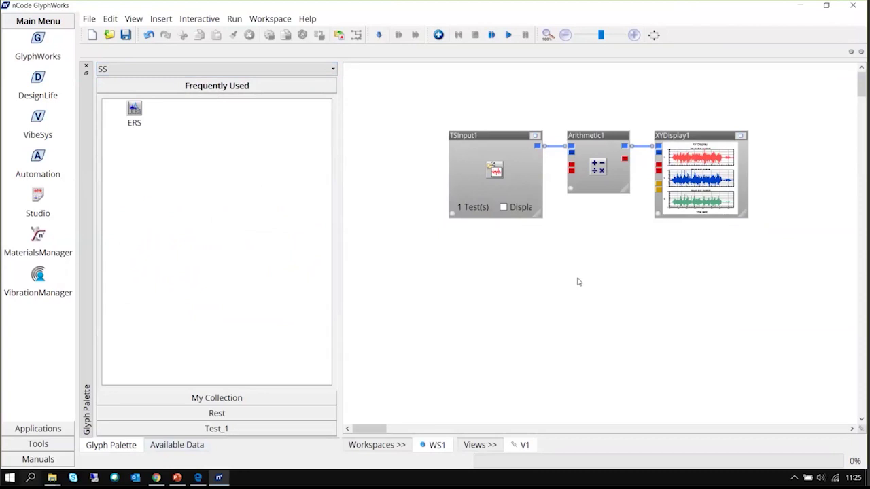
Select the Arithmetic1, TSInput1 and XYDisplay1 glyphs in turn, then deselect.
left_click(575, 140)
left_click(533, 160)
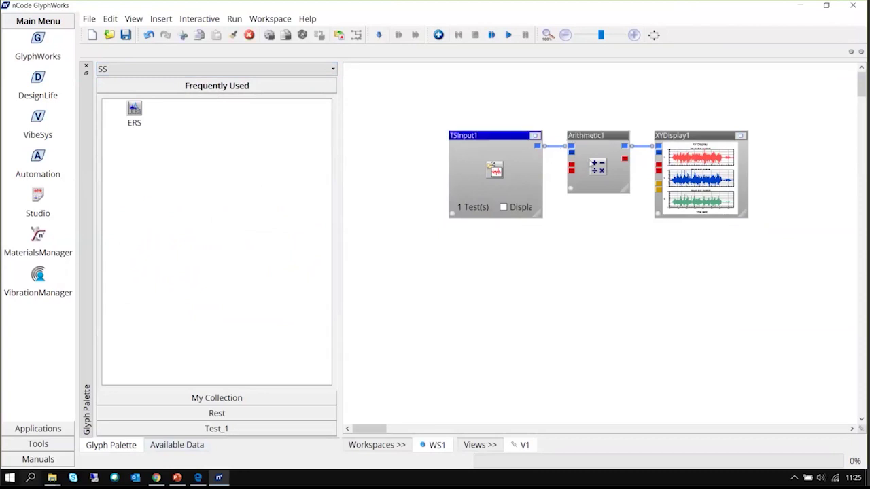
left_click(574, 160)
left_click(664, 159)
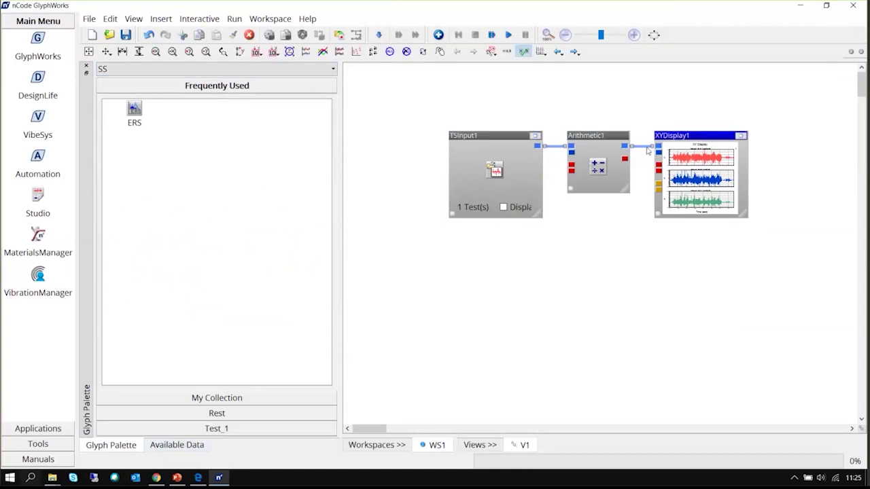
left_click(530, 325)
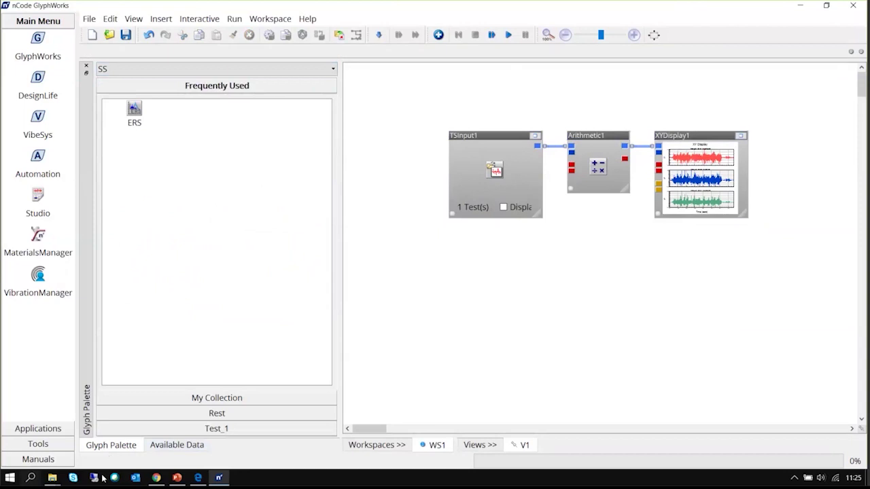
Switch the palette back to GlyphWorks and expand OptimizedTesting to show Test Match.
left_click(184, 71)
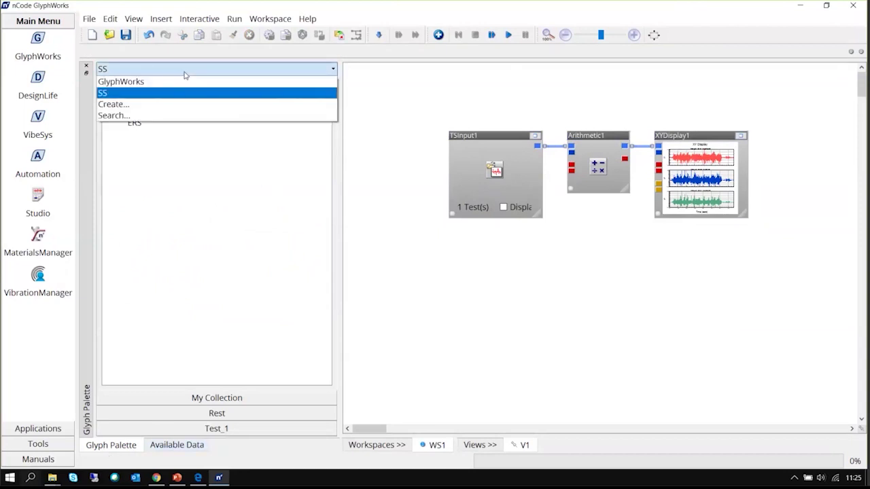
left_click(175, 82)
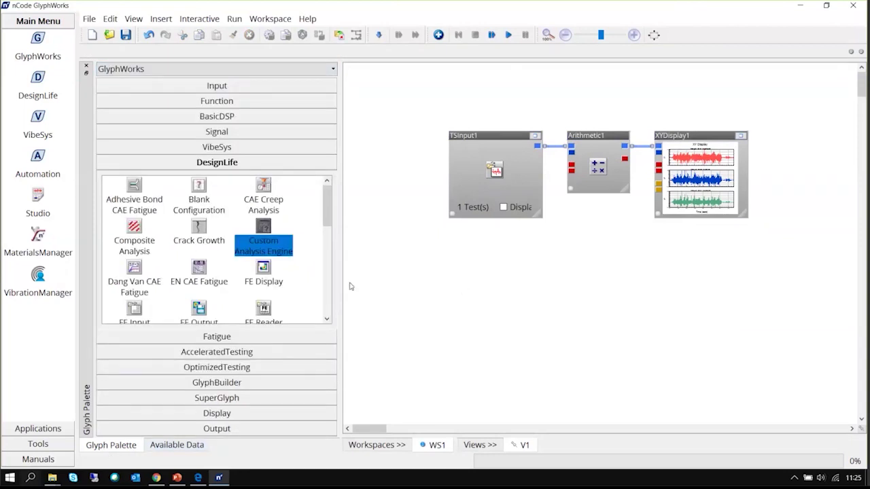
left_click(250, 368)
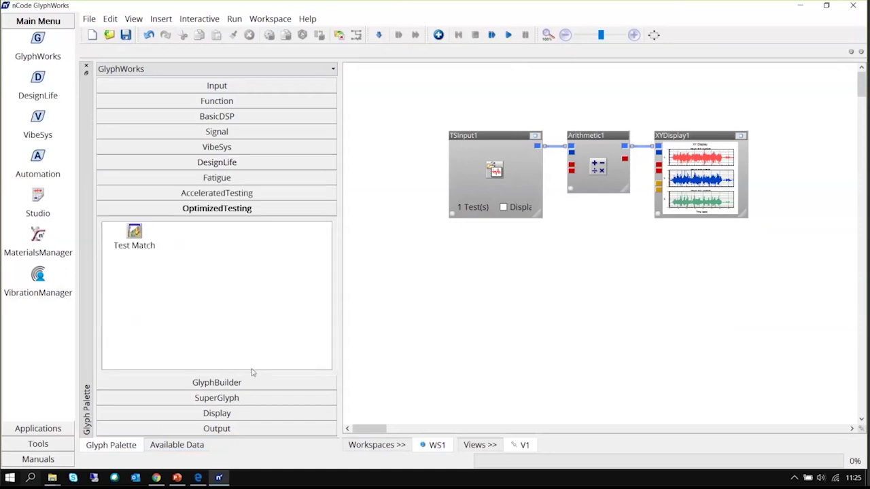
Place a Test Match glyph on the canvas below the three-glyph flow.
left_click_drag(135, 234, 514, 268)
left_click(528, 266)
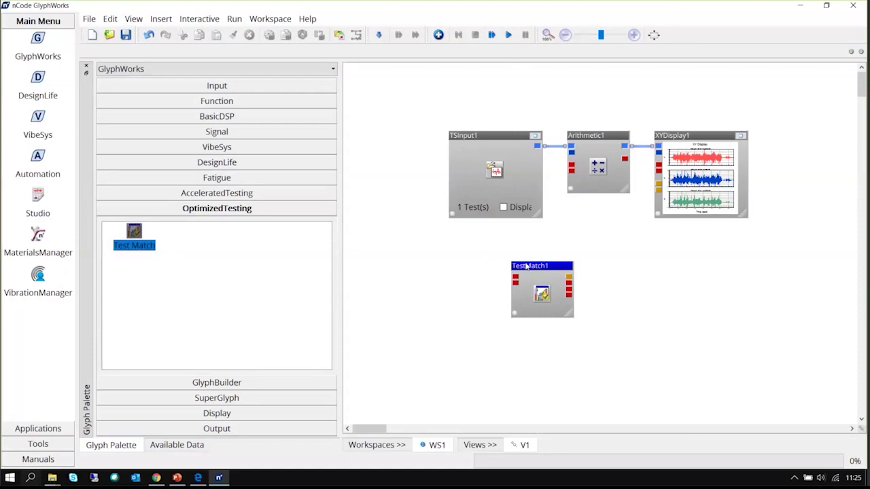
right_click(526, 266)
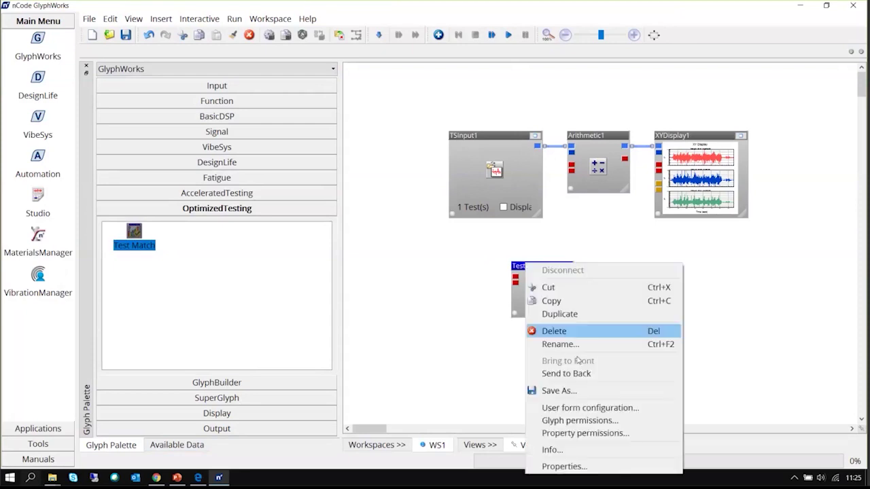
Save TestMatch1 as custom glyph 'TM' on page SS, palette My Collection.
left_click(588, 391)
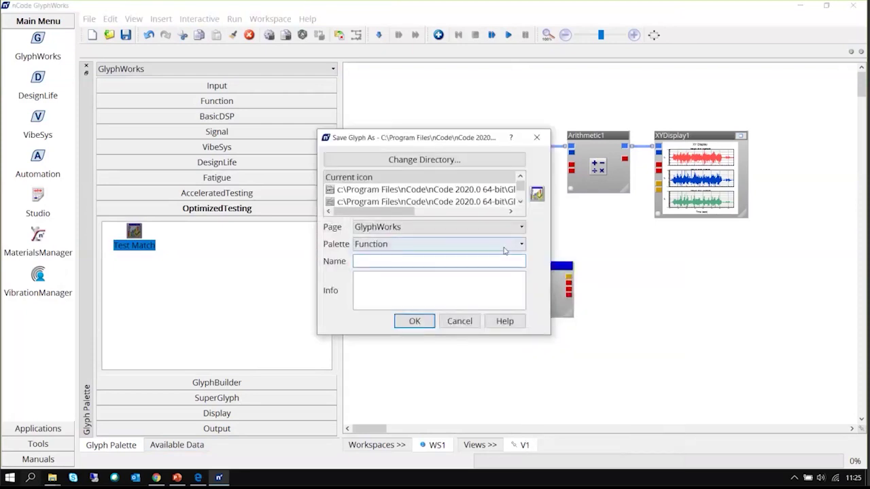
left_click(479, 227)
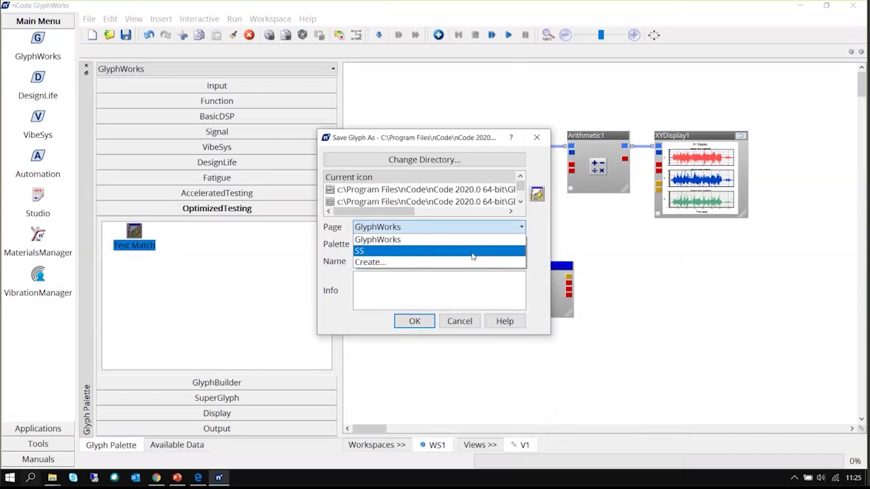
left_click(435, 251)
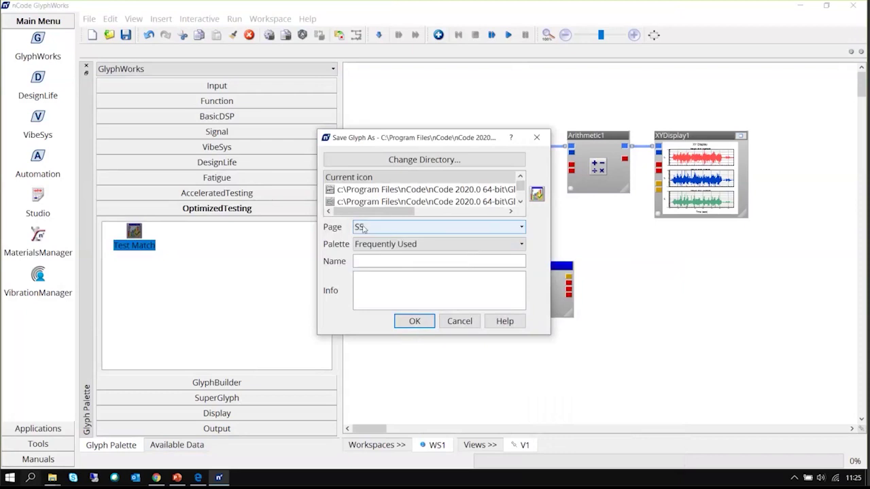
left_click(475, 244)
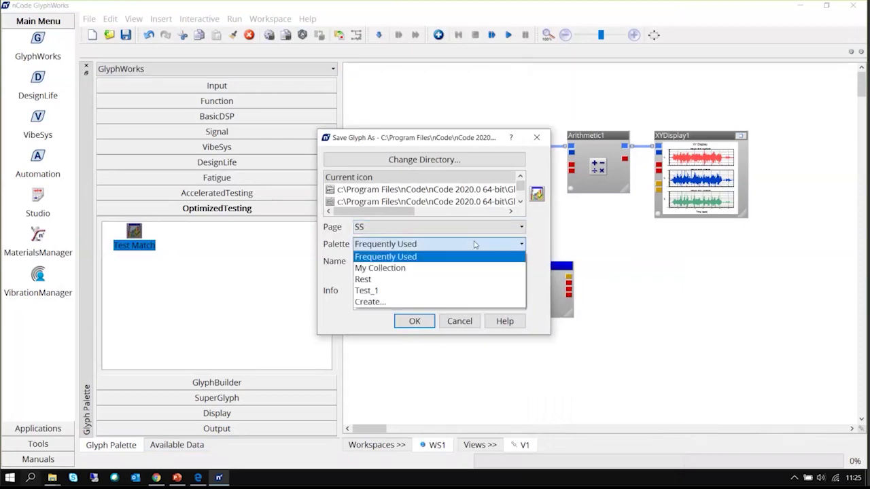
left_click(432, 269)
key("Tab")
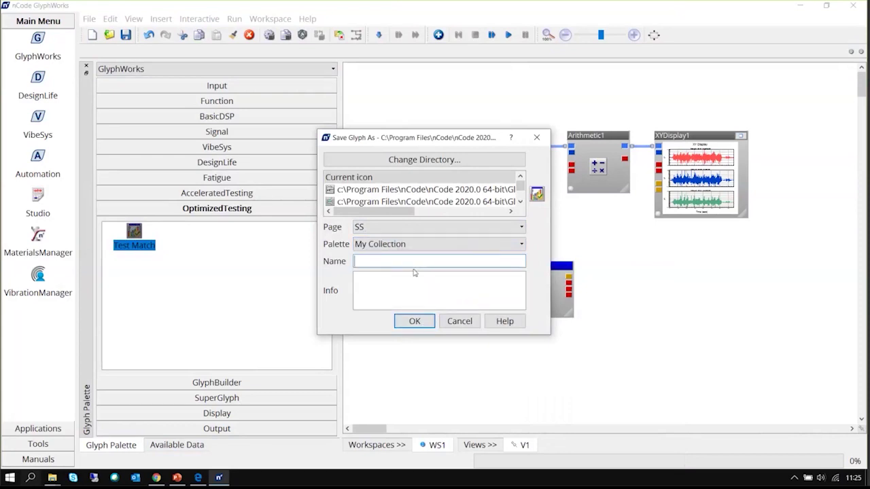
type("TE")
key("BackSpace")
type("M")
left_click(415, 320)
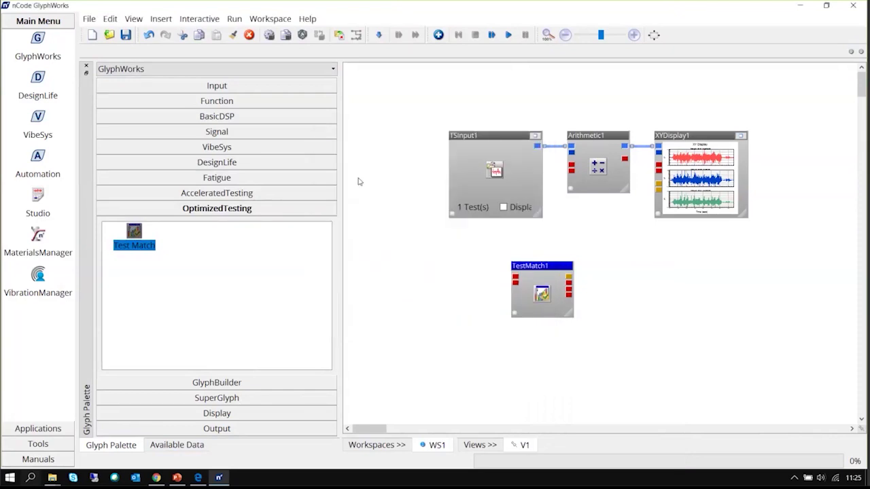
Show the SS page with My Collection listing TM, and nudge TestMatch1 down-right.
left_click(116, 68)
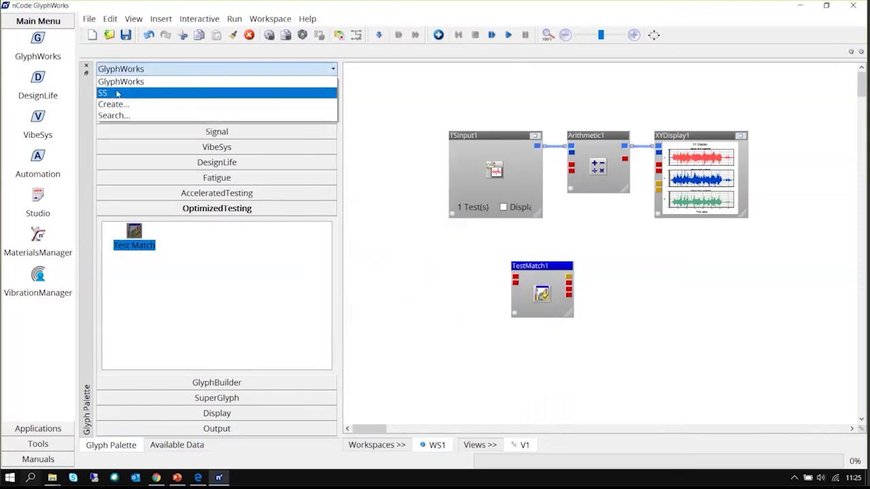
left_click(115, 93)
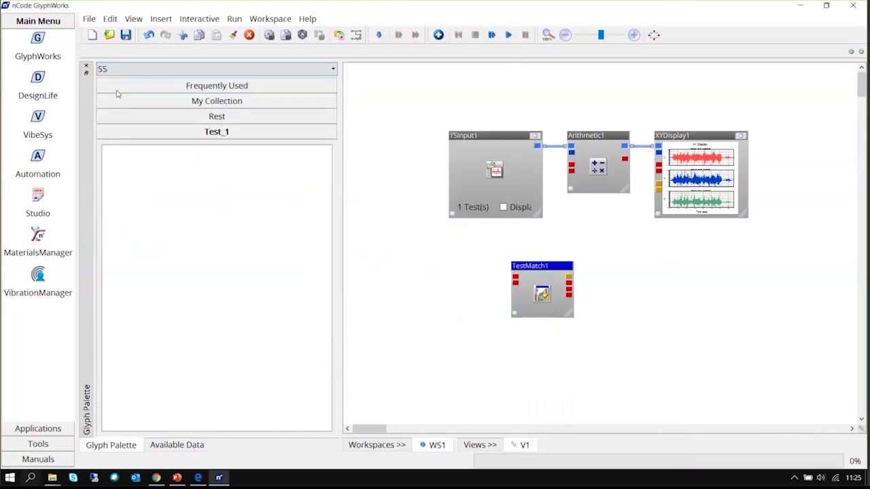
left_click(257, 102)
left_click(263, 127)
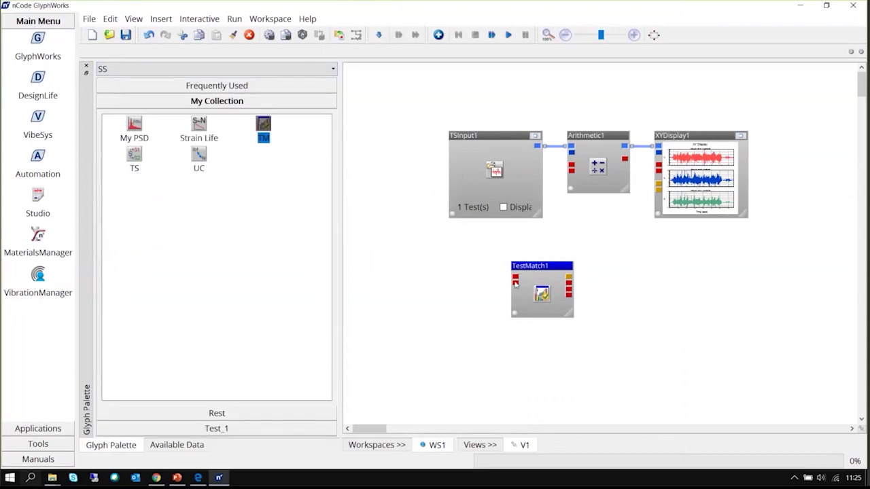
left_click(485, 272)
left_click_drag(536, 269, 546, 283)
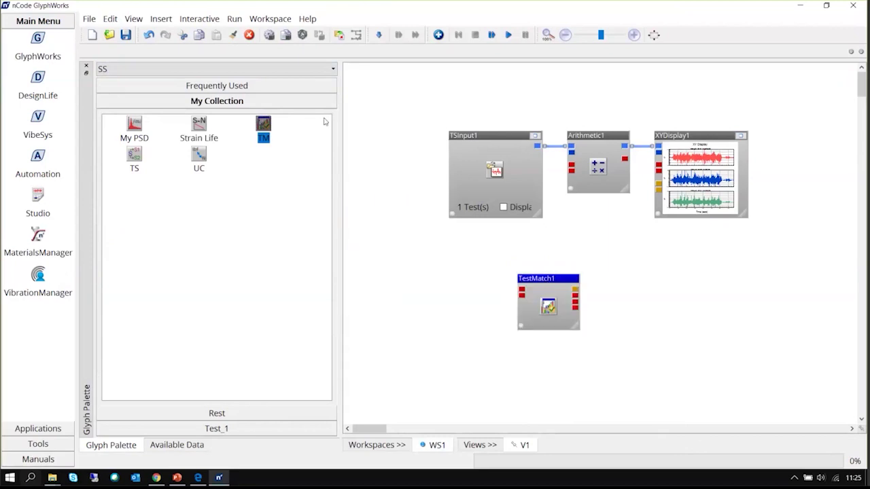
Expand Frequently Used, My Collection, Rest and the empty Test_1, then select Arithmetic1.
left_click(215, 85)
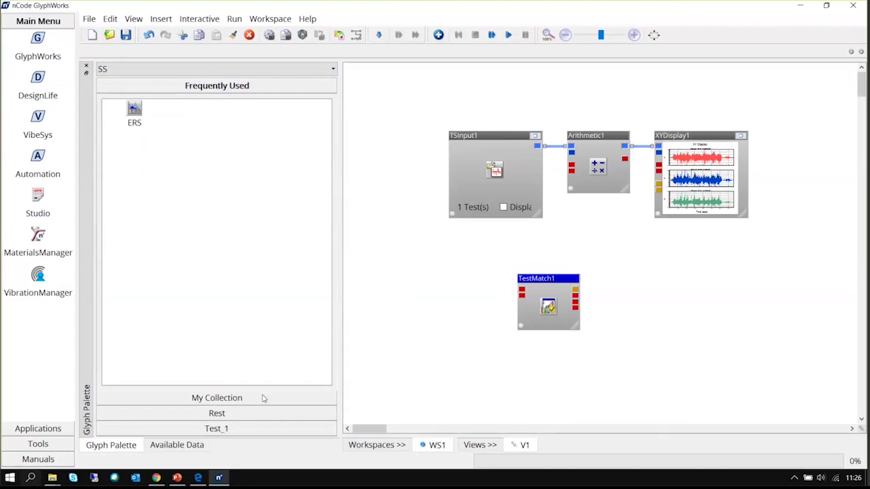
left_click(264, 398)
left_click(257, 413)
left_click(250, 427)
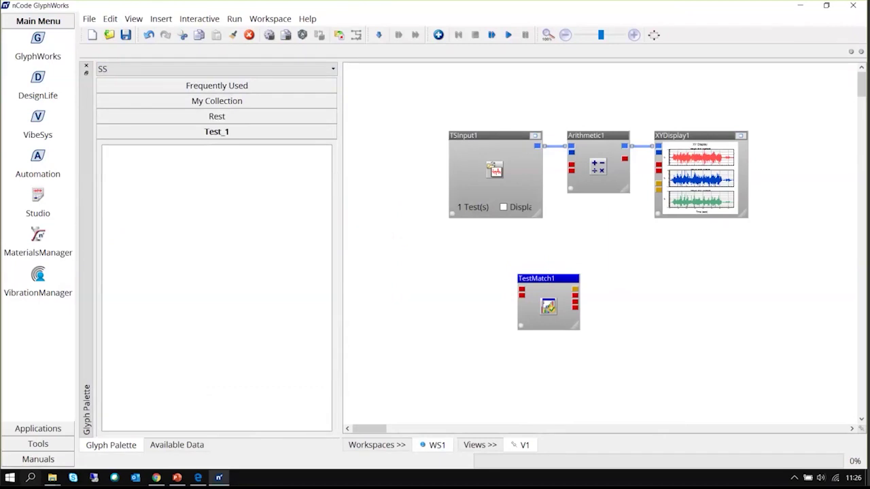
key("alt+Tab")
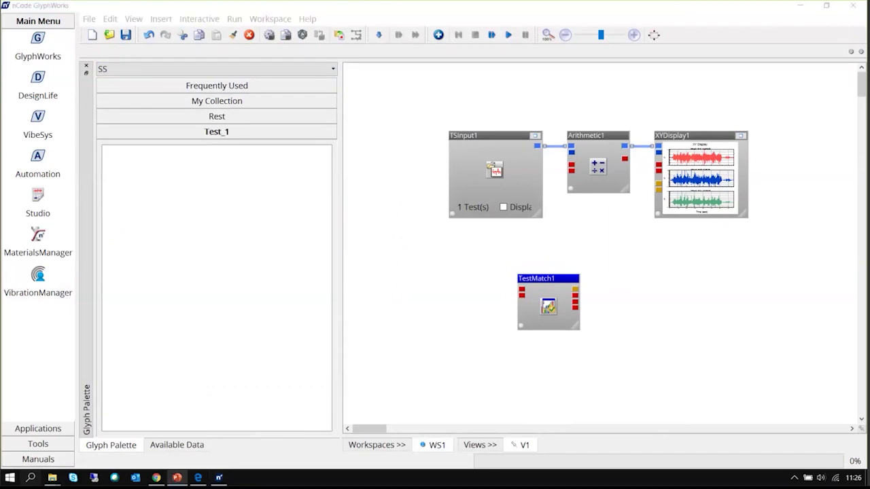
left_click(611, 138)
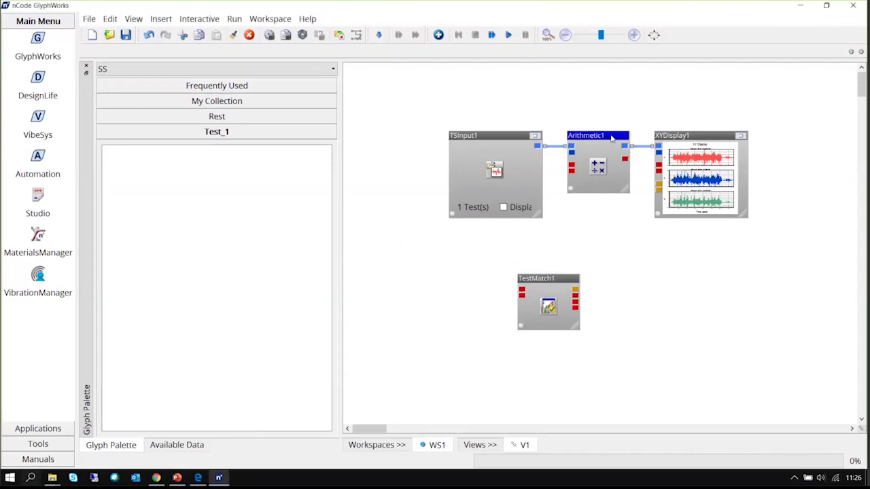
Configure Arithmetic1 with Operator Add and Constant 150 in its properties.
double_click(611, 138)
left_click(437, 161)
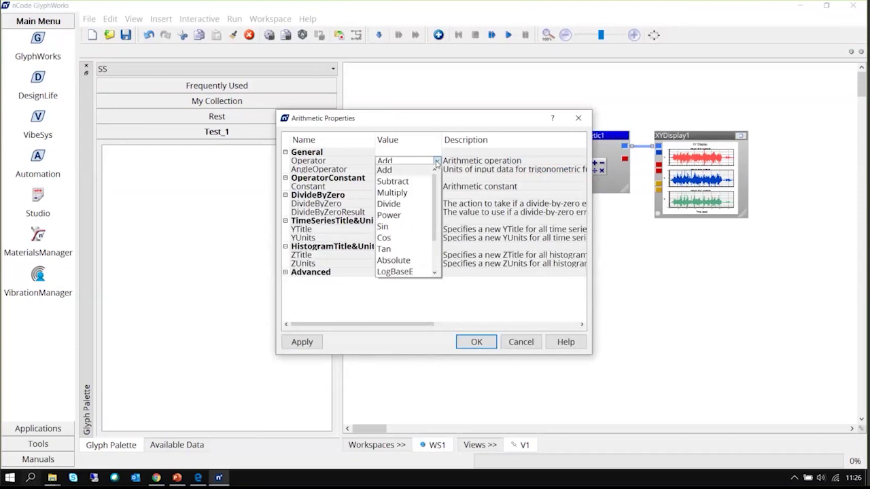
left_click(415, 172)
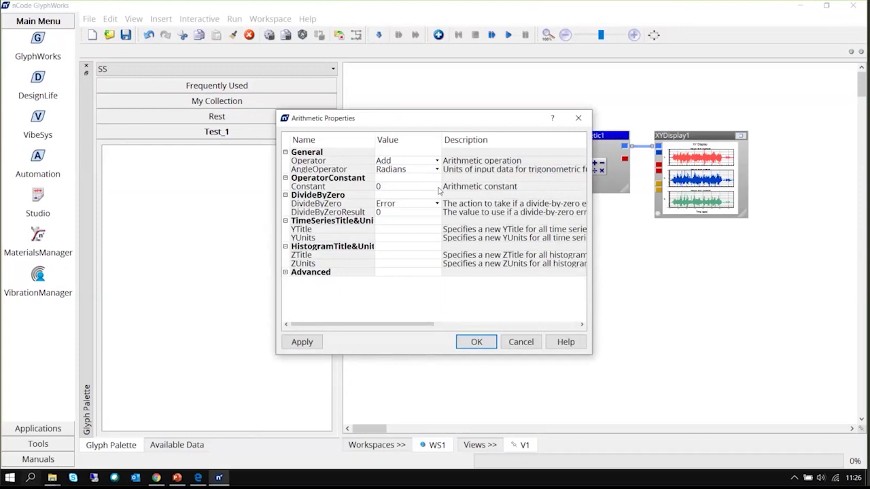
left_click(438, 186)
left_click_drag(439, 186, 293, 189)
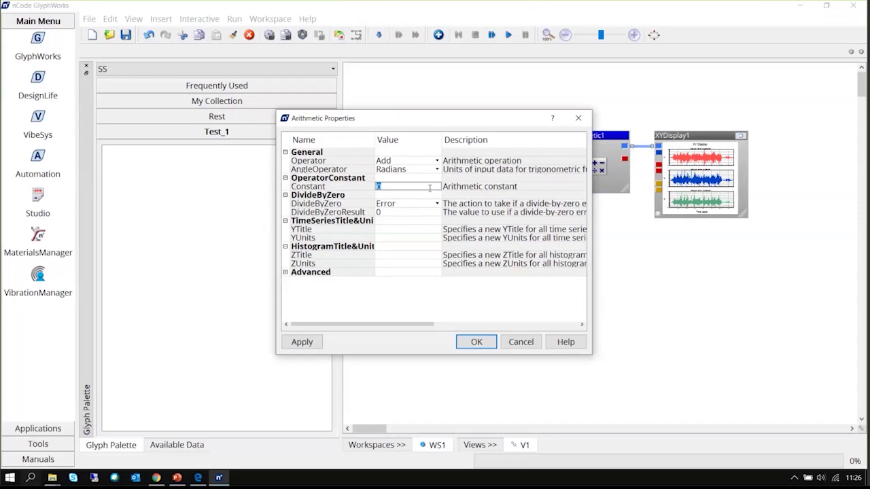
type("150")
left_click(416, 291)
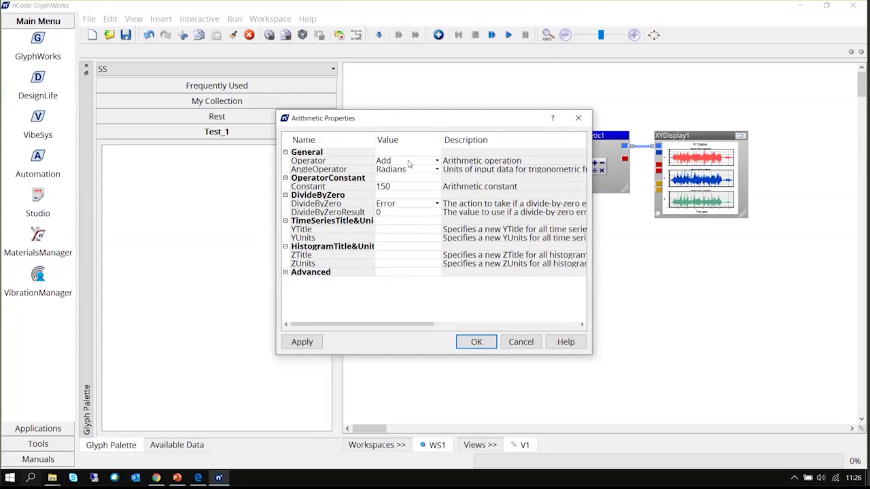
left_click(476, 342)
left_click(590, 119)
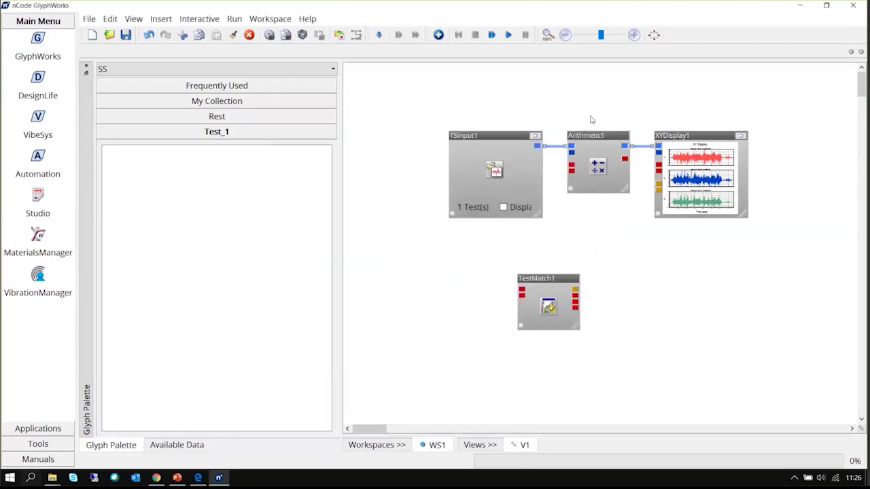
left_click(601, 136)
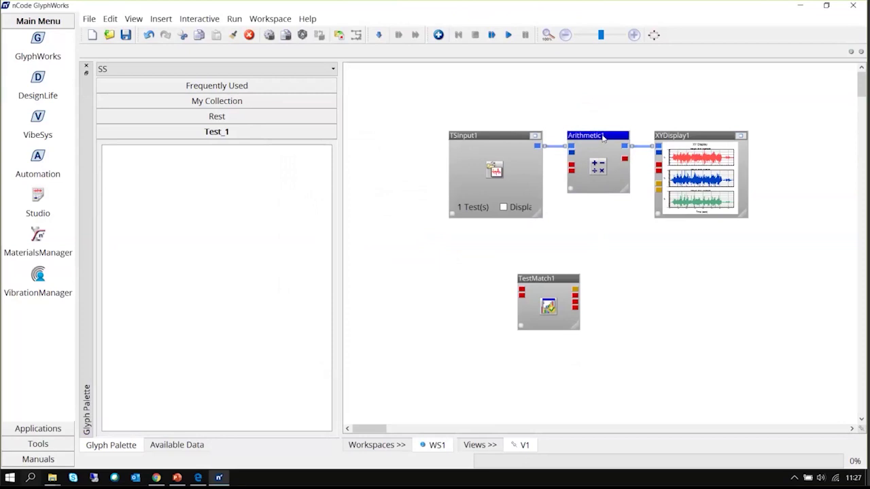
Save the configured Arithmetic1 as 'Arithmatic_custom' to page SS, palette Frequently Used.
right_click(602, 138)
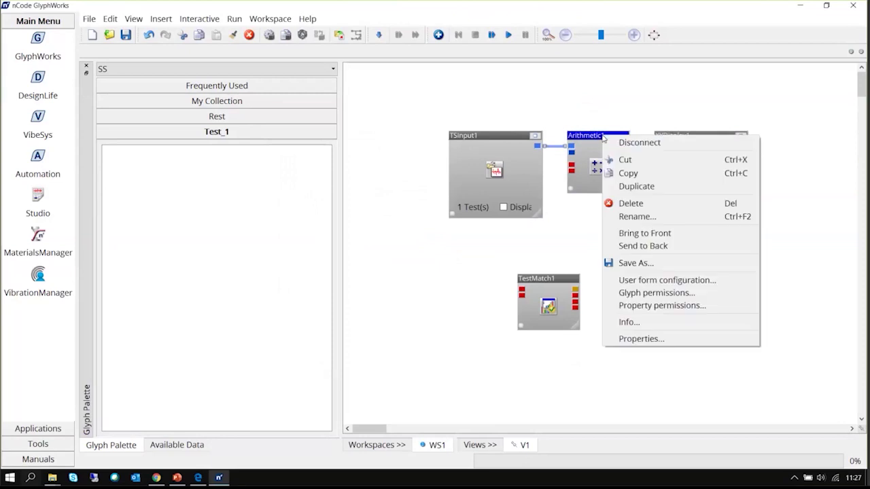
left_click(664, 263)
left_click(498, 248)
left_click(507, 230)
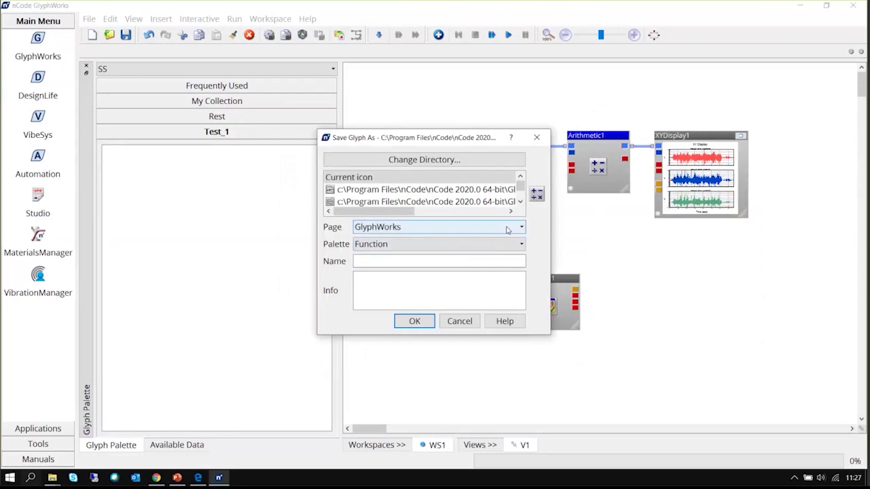
left_click(507, 230)
left_click(503, 248)
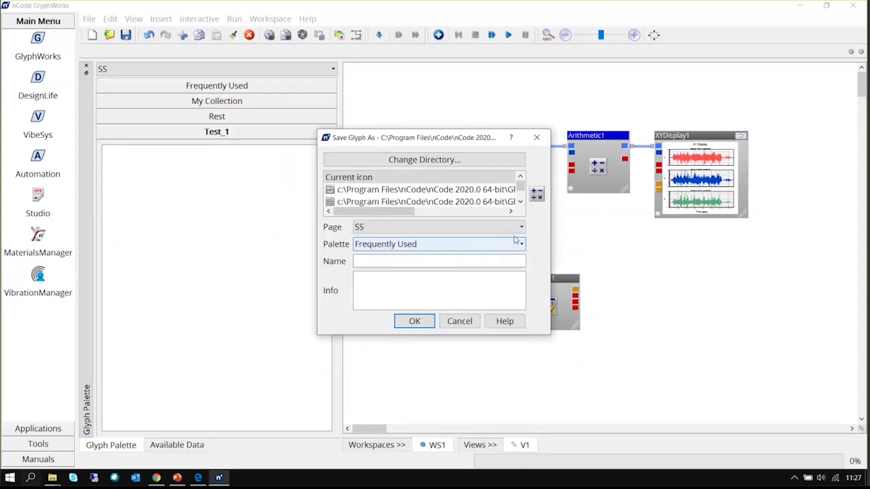
left_click(516, 246)
left_click(517, 244)
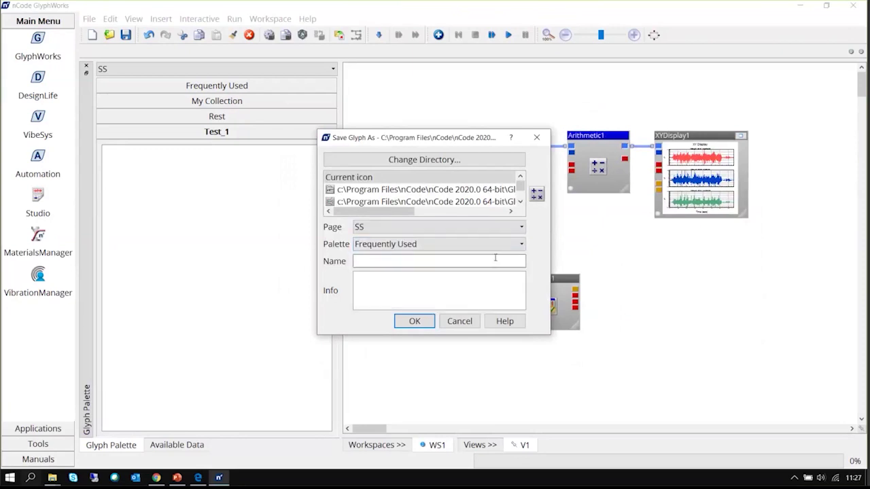
left_click(496, 257)
type("A")
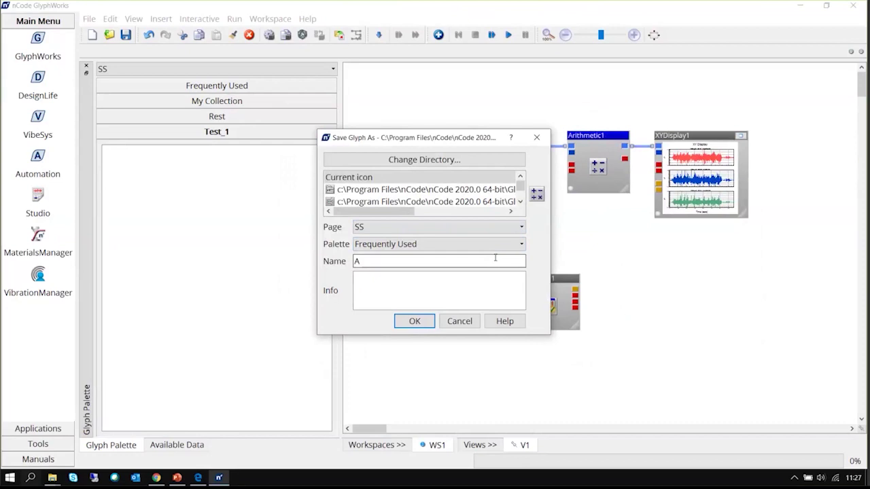
type("rithmatic_custom")
left_click(414, 321)
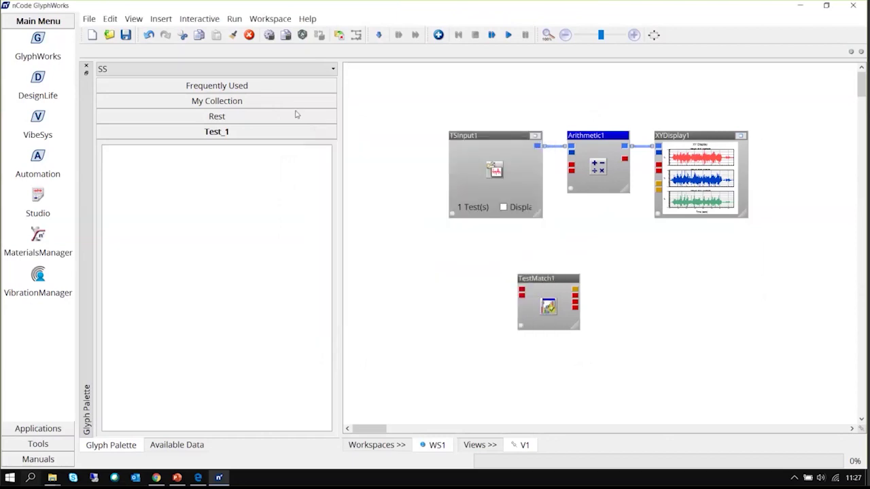
Place an Arithmatic_custom glyph beside TestMatch1 and confirm it keeps Add with Constant 150.
left_click(249, 87)
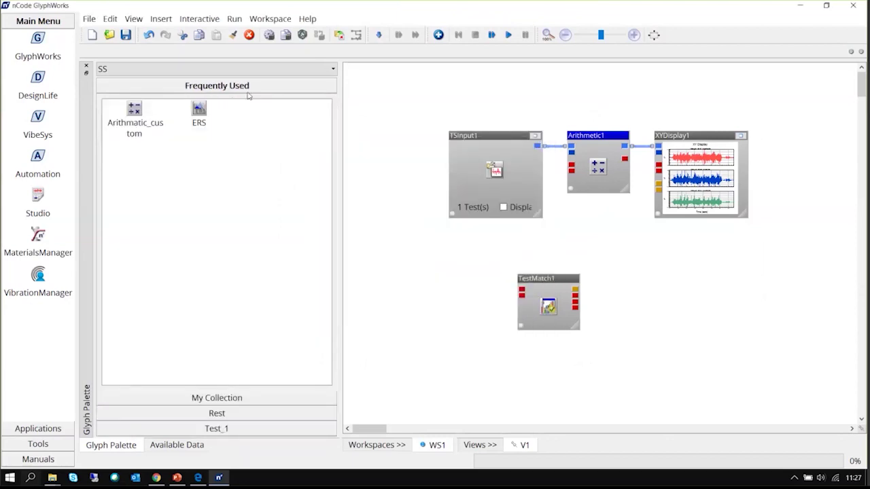
left_click(134, 110)
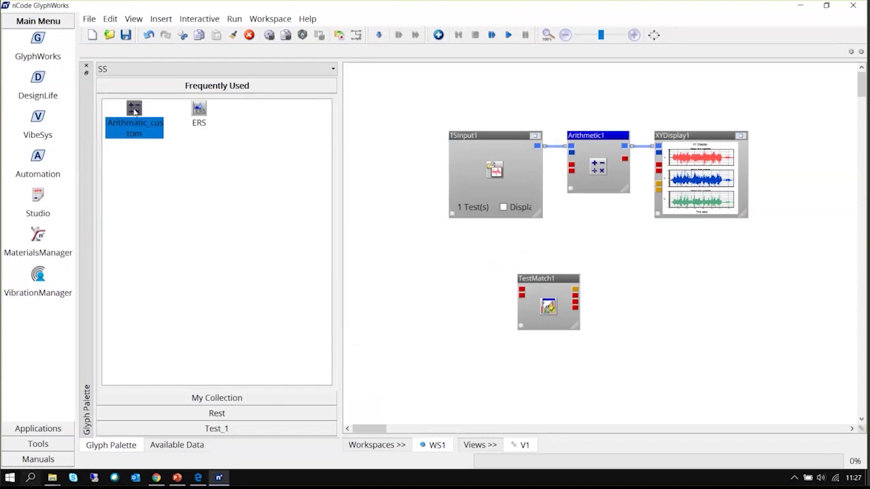
left_click_drag(134, 113, 412, 320)
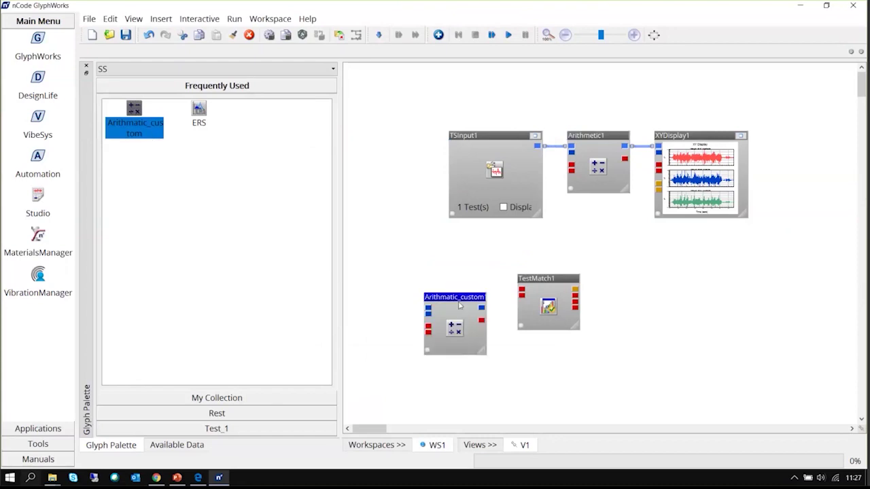
double_click(460, 306)
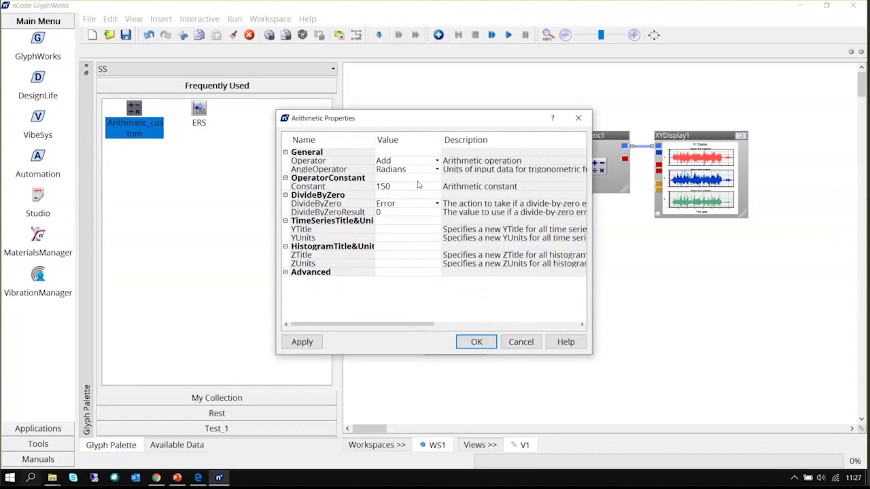
left_click(578, 120)
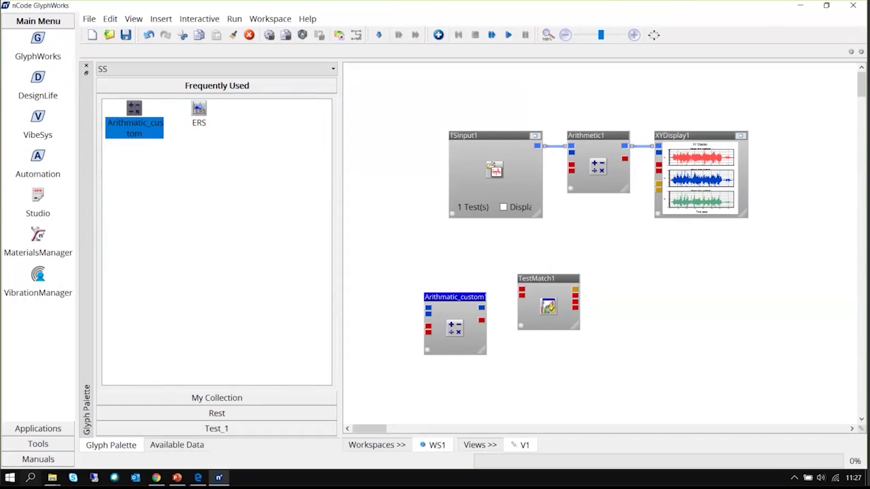
key("alt+Tab")
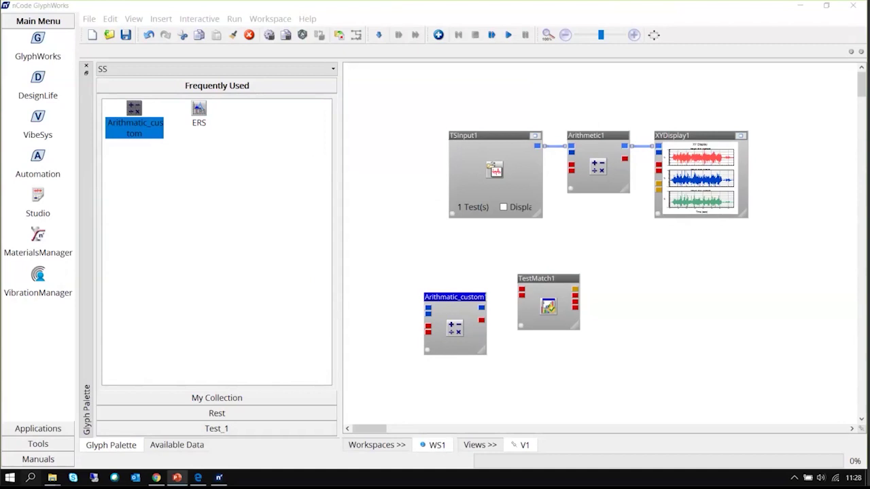
Return the palette to GlyphWorks and delete TestMatch1, Arithmatic_custom and the old three-glyph flow.
left_click(212, 70)
left_click(207, 81)
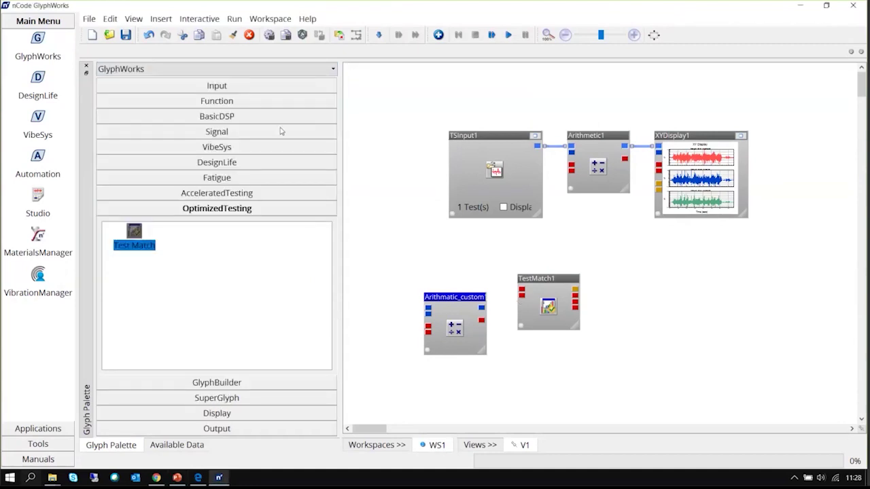
left_click(278, 87)
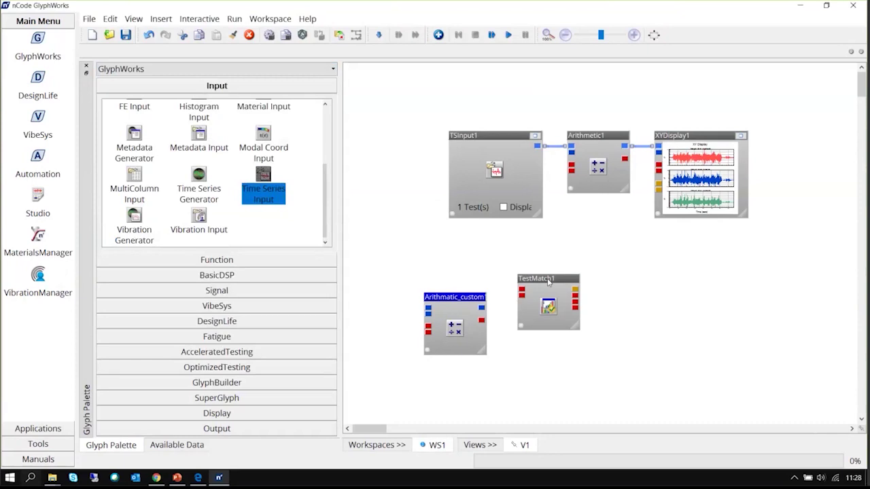
left_click(548, 280)
key("Delete")
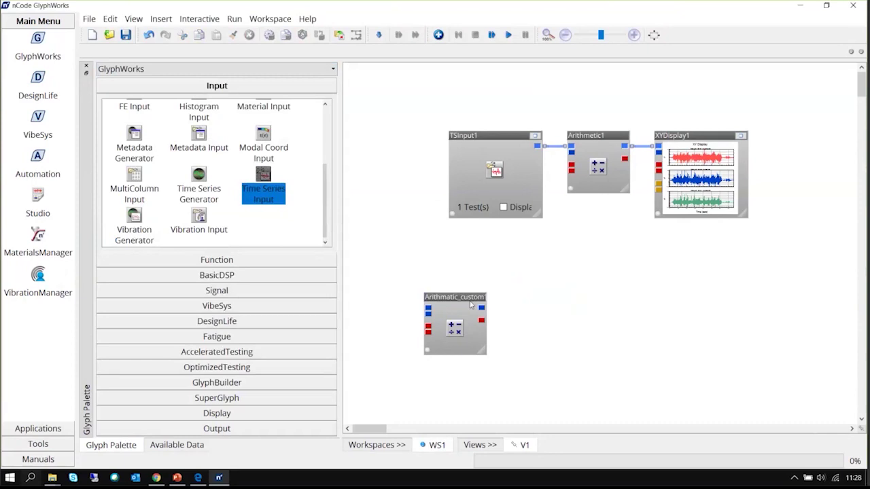
left_click(471, 305)
key("Delete")
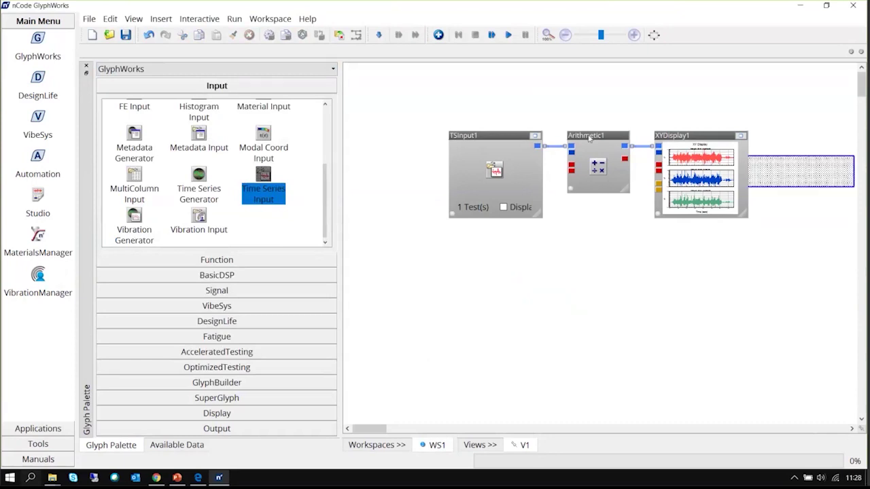
left_click_drag(854, 188, 385, 128)
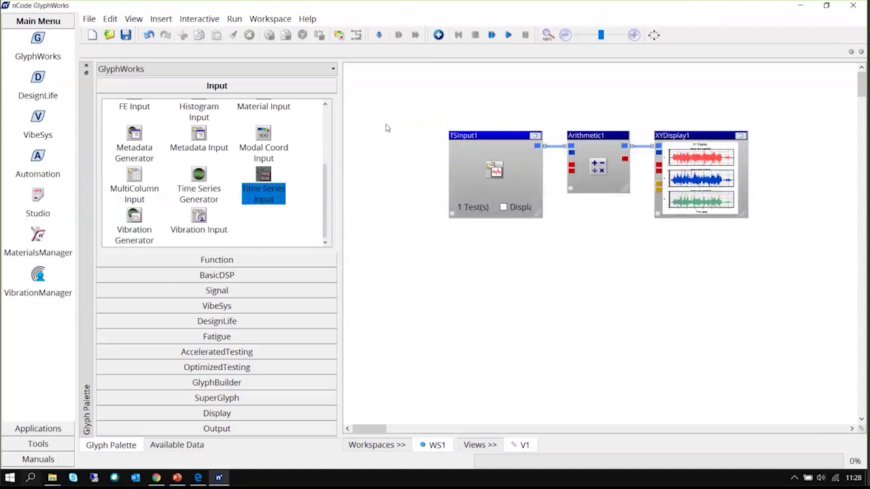
key("Delete")
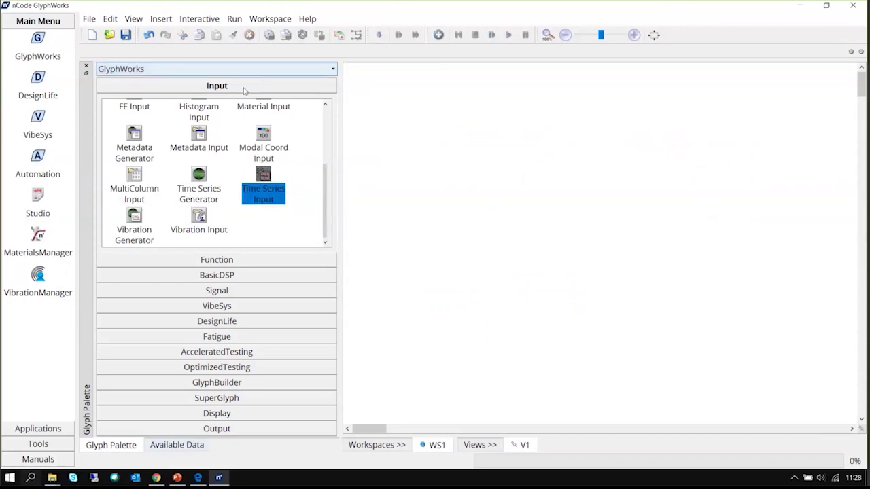
Add a Time Series Input glyph and an Arithmetic glyph, then discard the misplaced Arithmetic2.
left_click_drag(285, 204, 411, 126)
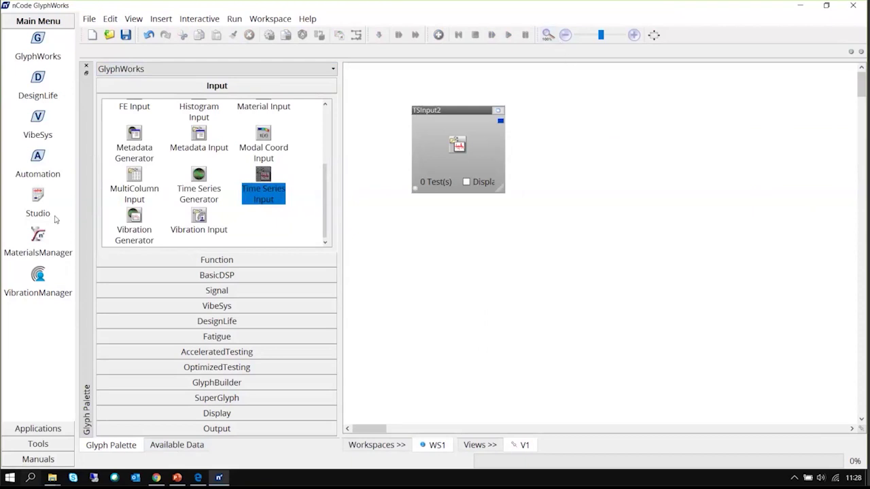
left_click(257, 292)
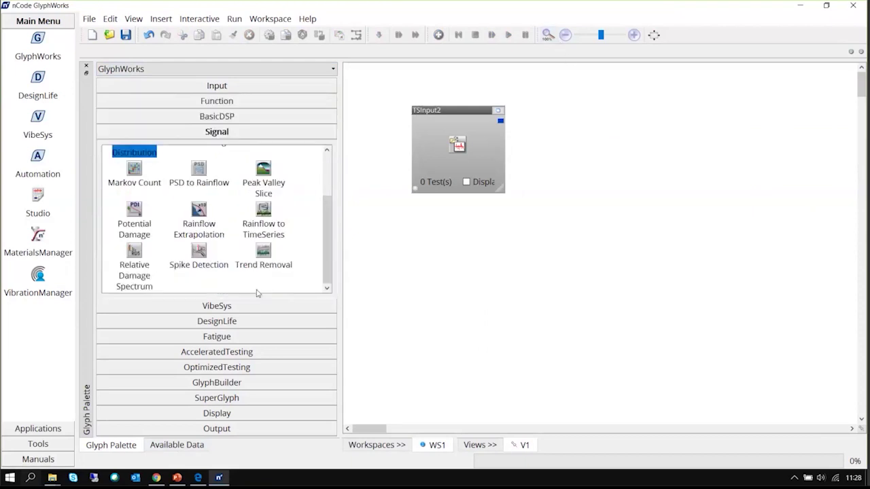
scroll(299, 187, "up", 1)
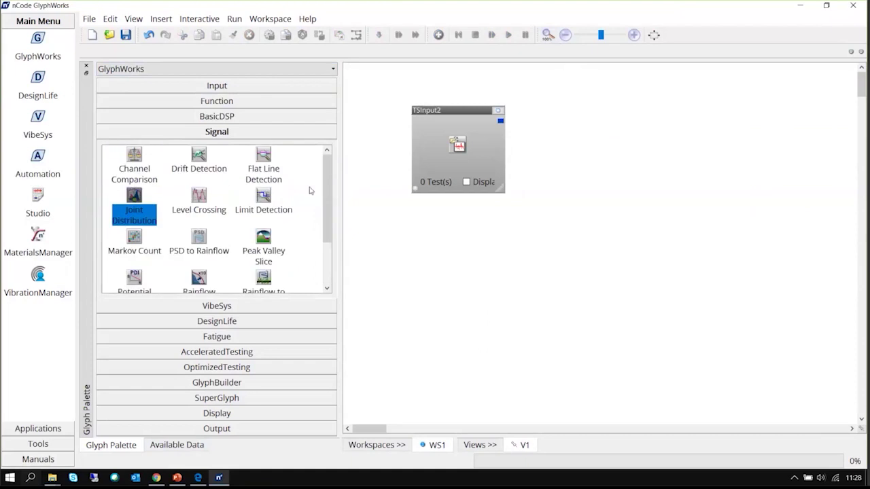
left_click(272, 117)
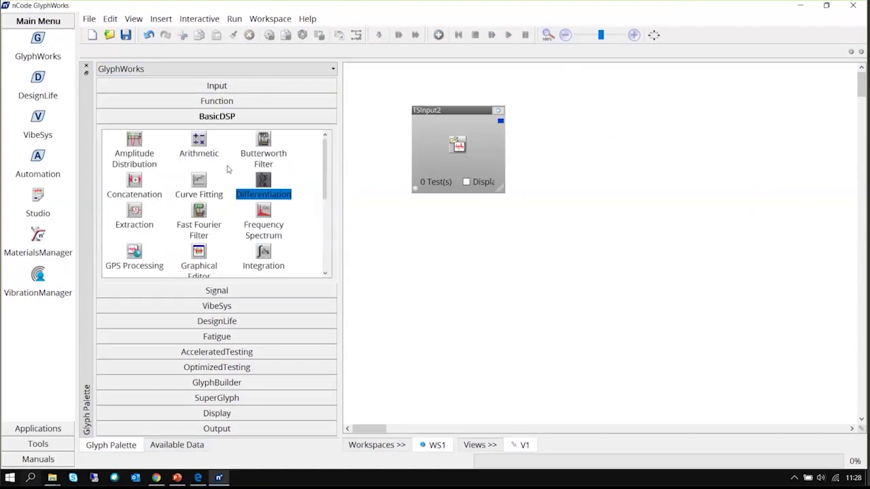
left_click_drag(210, 147, 558, 136)
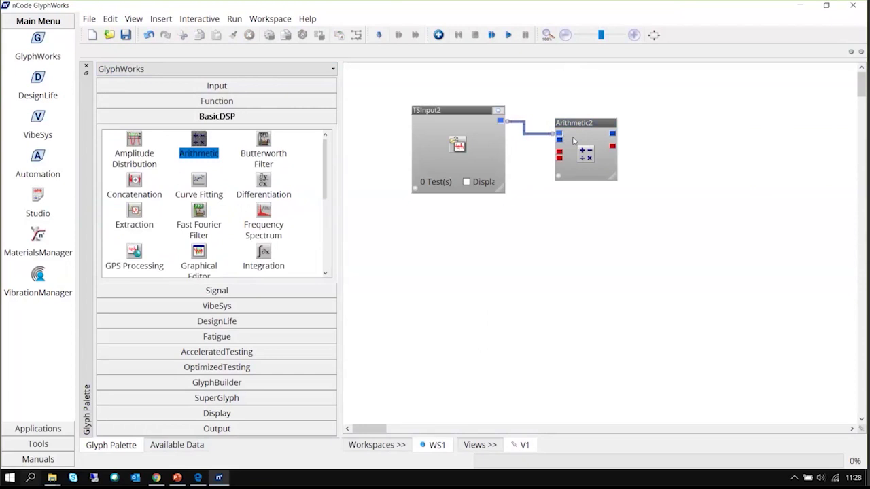
right_click(543, 135)
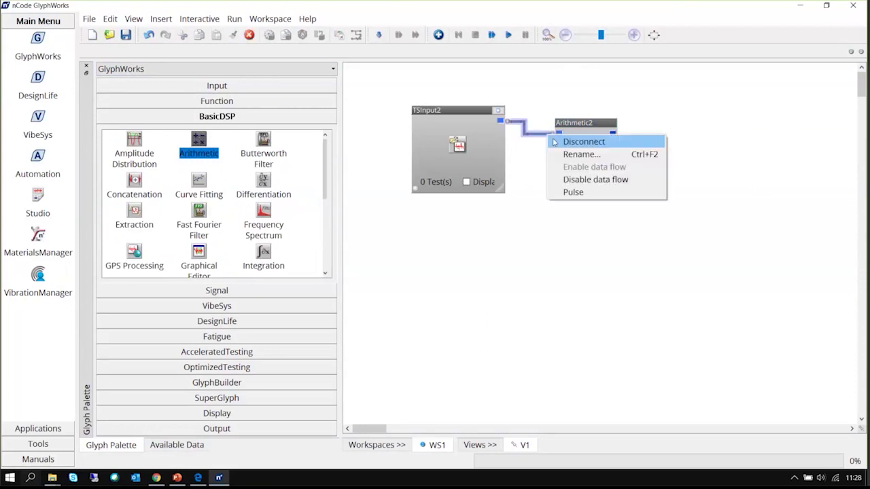
left_click(579, 141)
left_click(595, 125)
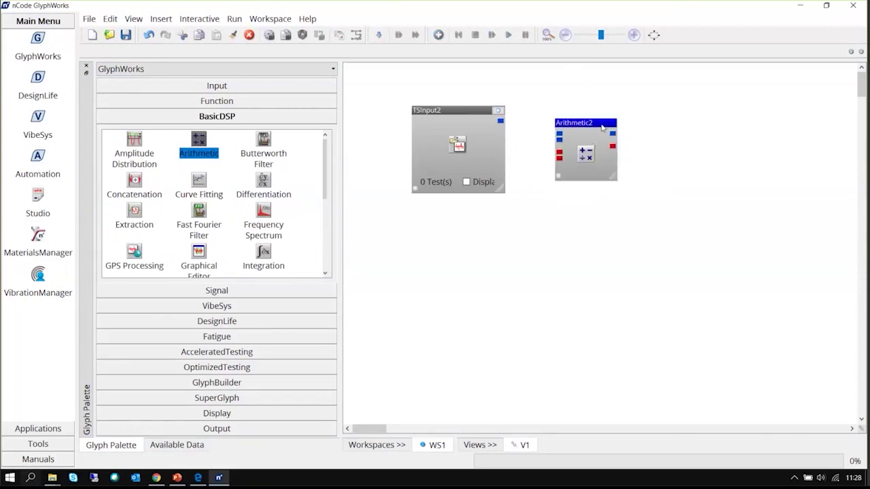
key("Delete")
Add Arithmetic3 and Curve Fitting, wiring TSInput2 → Arithmetic3 → CurveFitting1.
left_click_drag(176, 154, 504, 126)
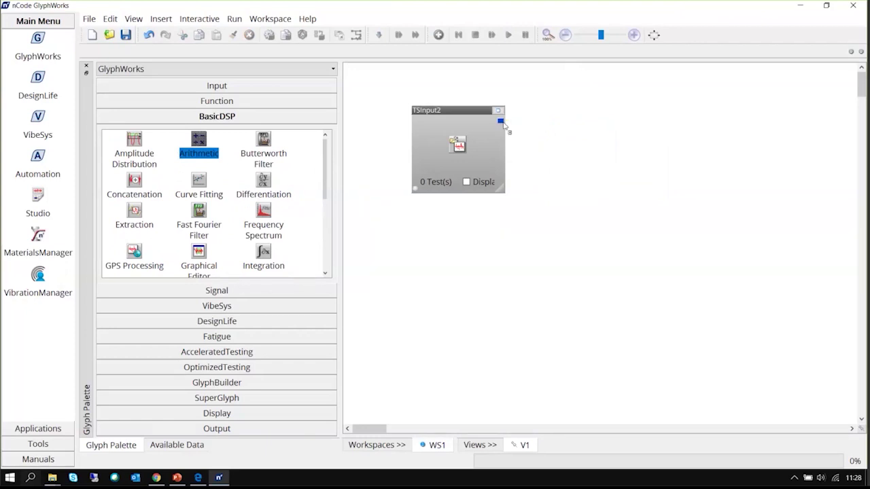
left_click_drag(503, 123, 505, 124)
left_click_drag(209, 148, 498, 126)
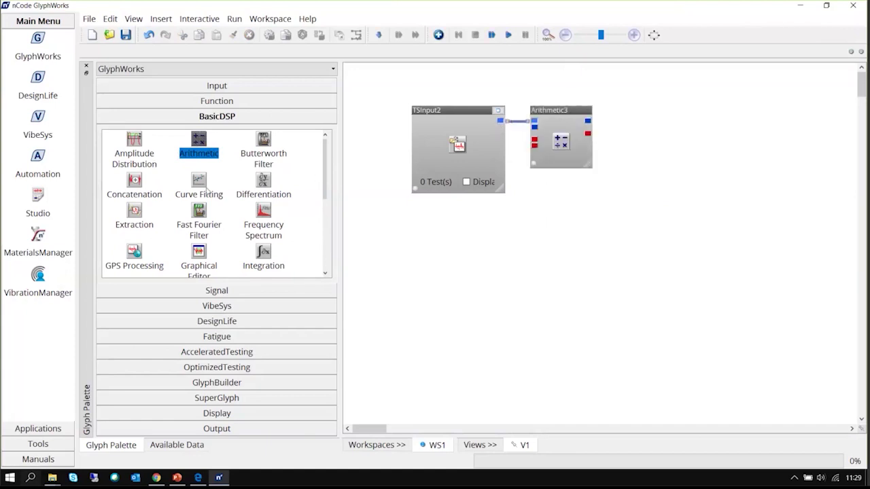
left_click_drag(206, 189, 592, 124)
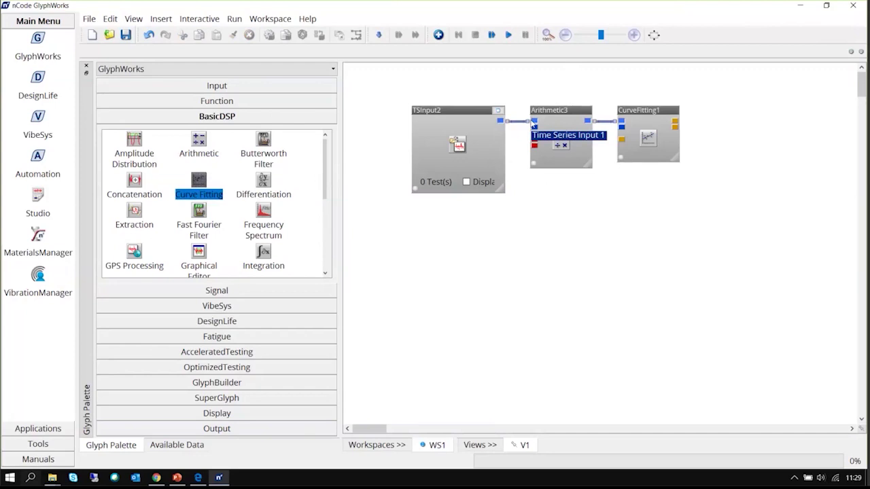
left_click_drag(533, 124, 533, 124)
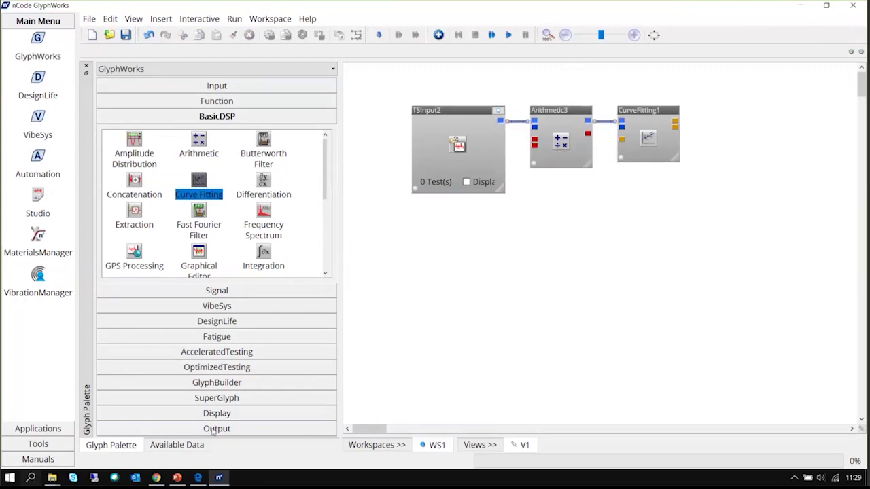
Add a Histogram Display fed from Arithmetic3's red output, replacing the first attempt.
left_click(259, 415)
scroll(273, 390, "up", 1)
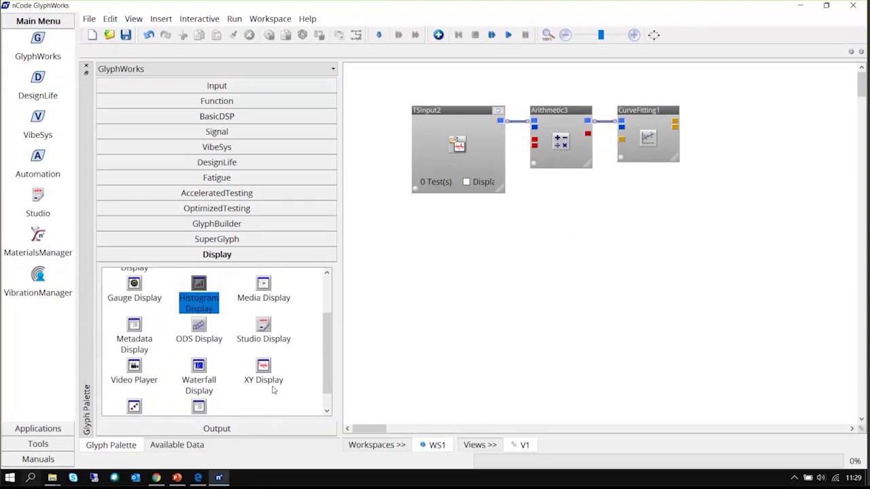
left_click_drag(201, 292, 502, 125)
left_click_drag(502, 124, 623, 261)
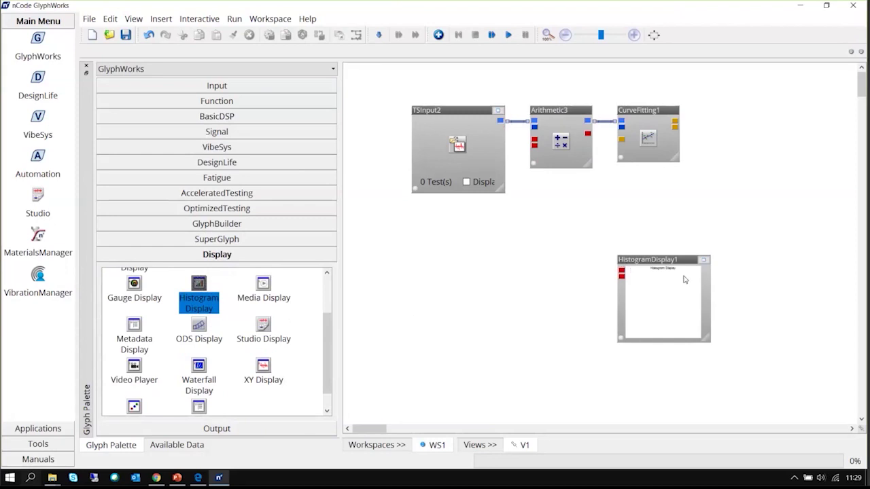
left_click(639, 280)
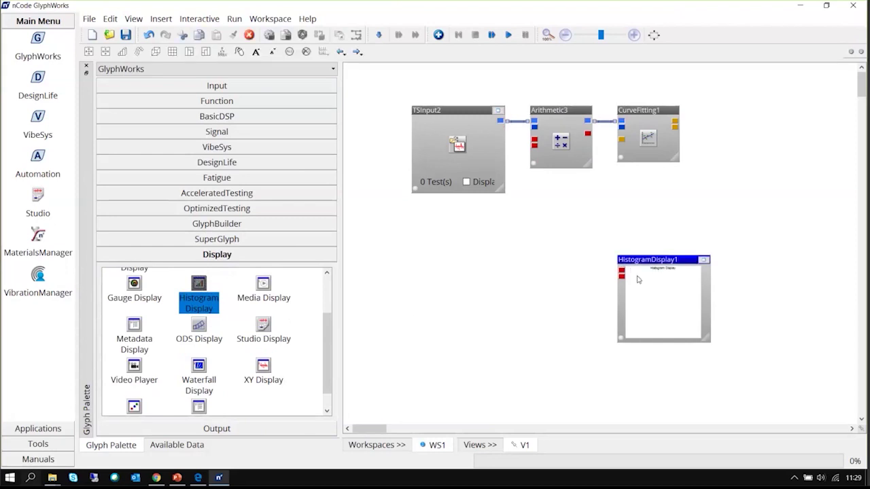
left_click_drag(588, 135, 620, 275)
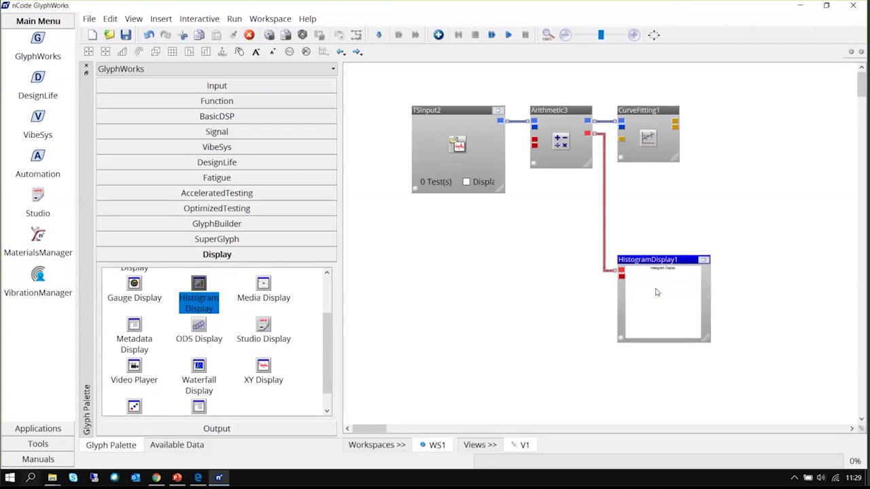
key("Delete")
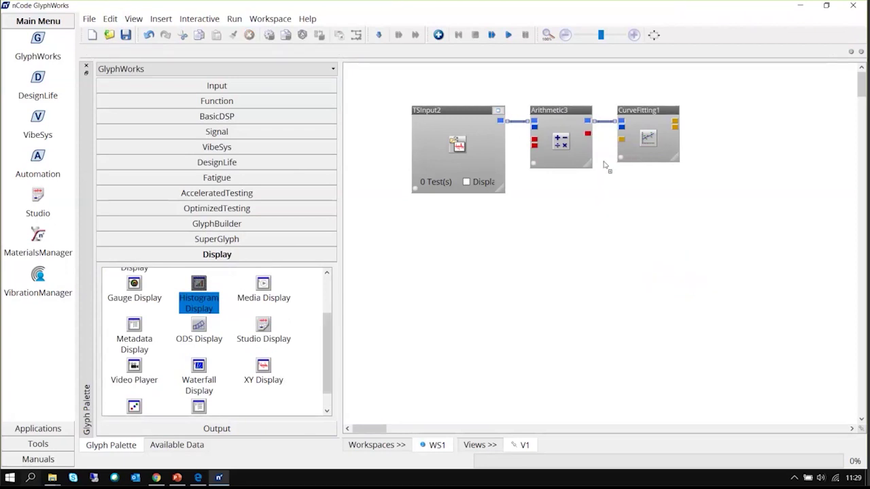
left_click(588, 134)
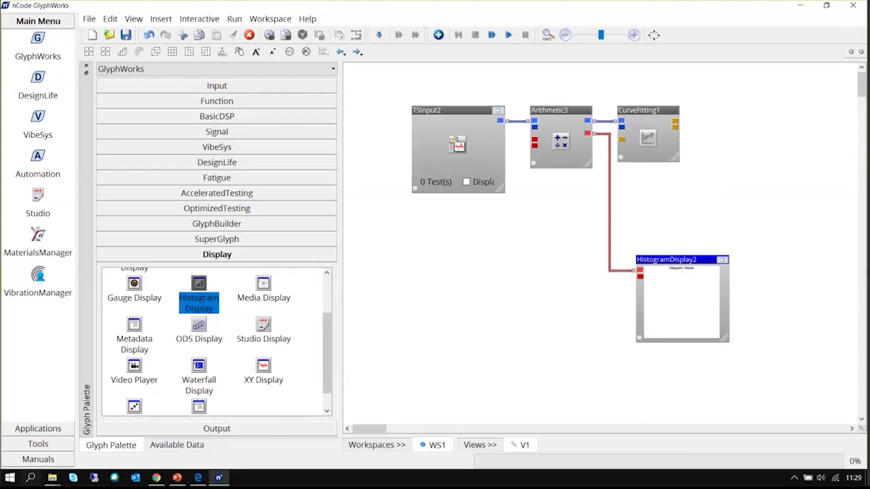
key("alt+Tab")
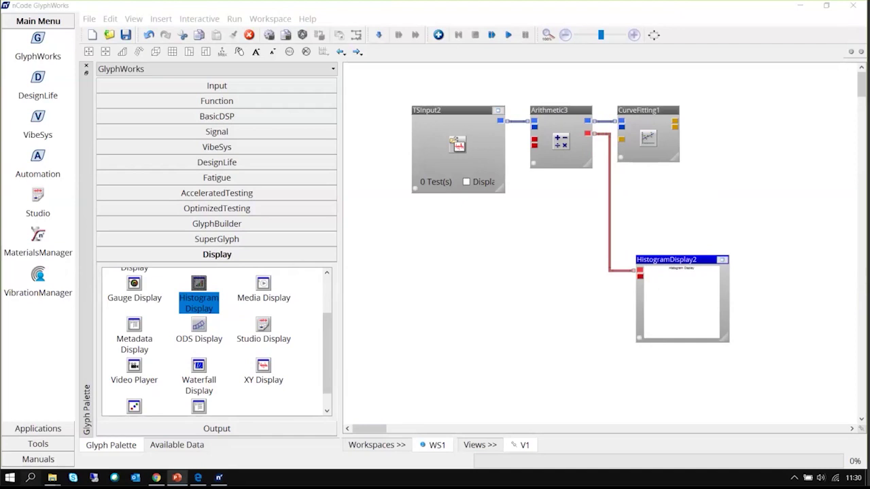
Add TSInput3 feeding Units Conversion into HistogramDisplay2, then narrow the glyph palette.
left_click(258, 86)
left_click_drag(264, 191, 445, 248)
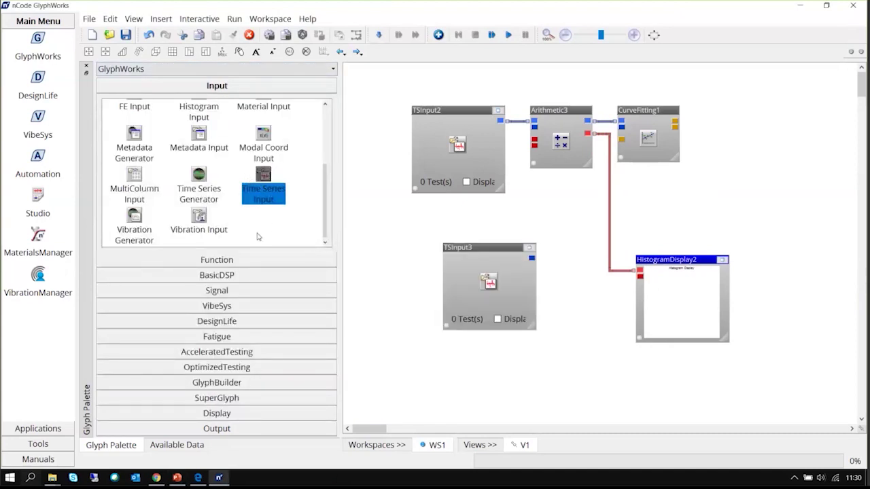
left_click(216, 260)
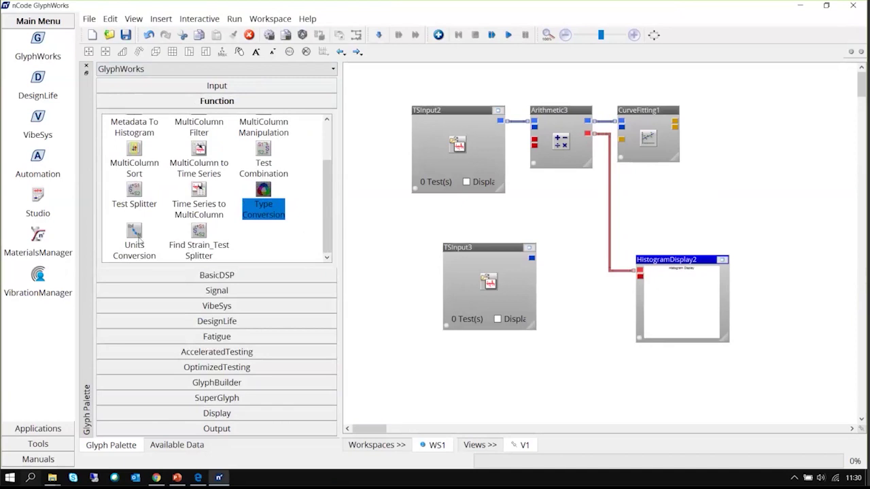
left_click_drag(139, 241, 538, 264)
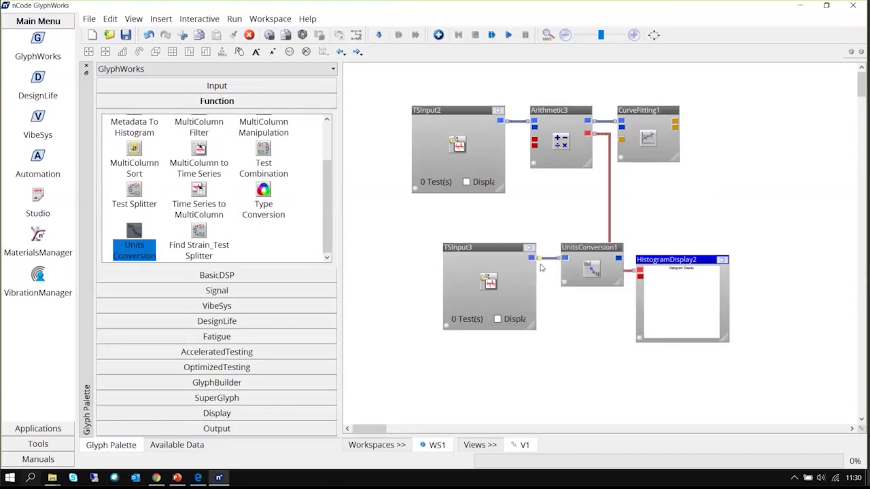
left_click(790, 359)
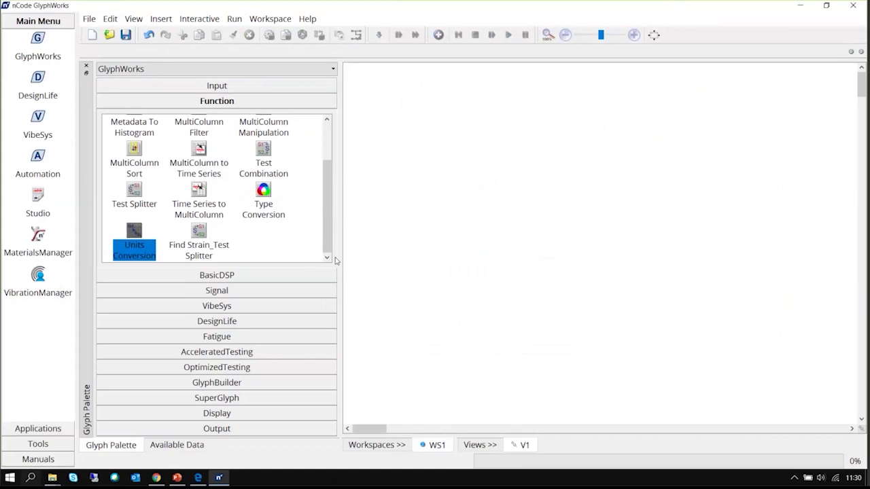
left_click_drag(340, 258, 163, 230)
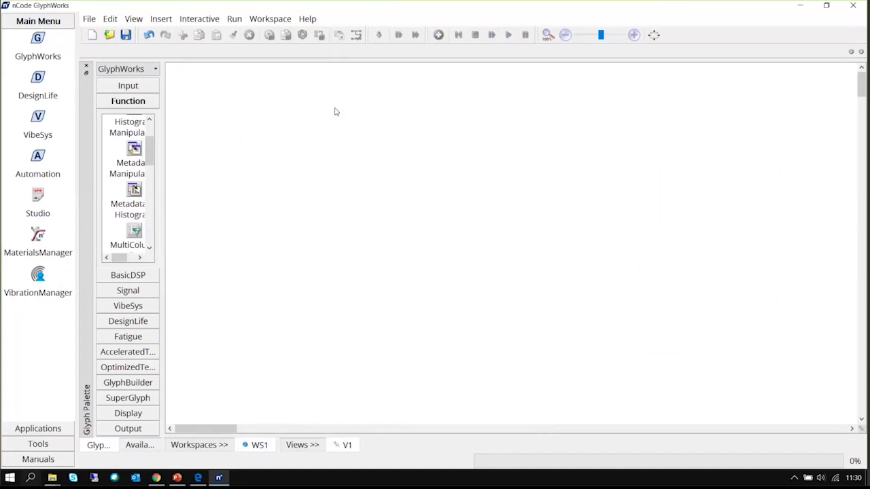
Open the Glyphs catalogue from the canvas menu, enlarge it, move it up and widen its Type column.
right_click(335, 112)
left_click(238, 112)
right_click(238, 113)
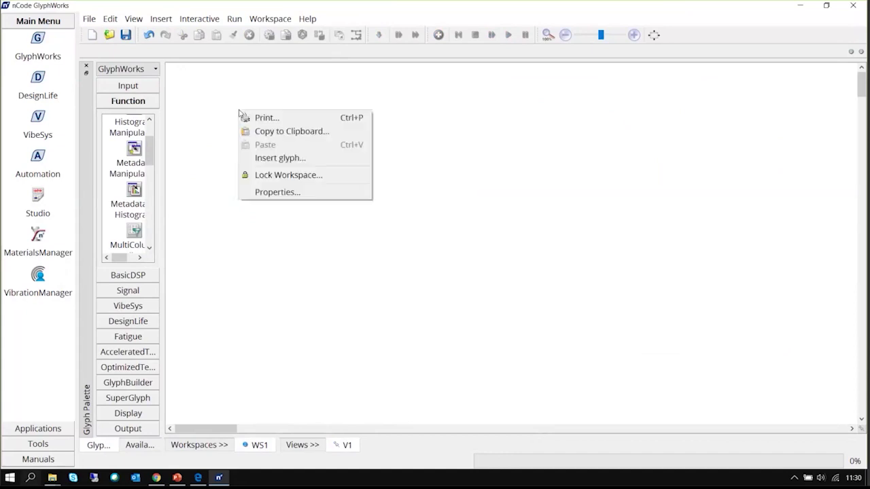
left_click(355, 162)
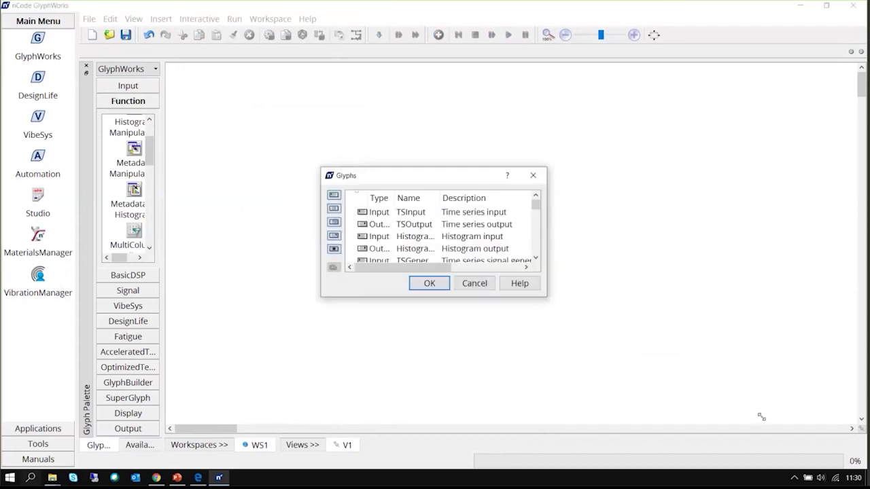
left_click_drag(546, 297, 761, 416)
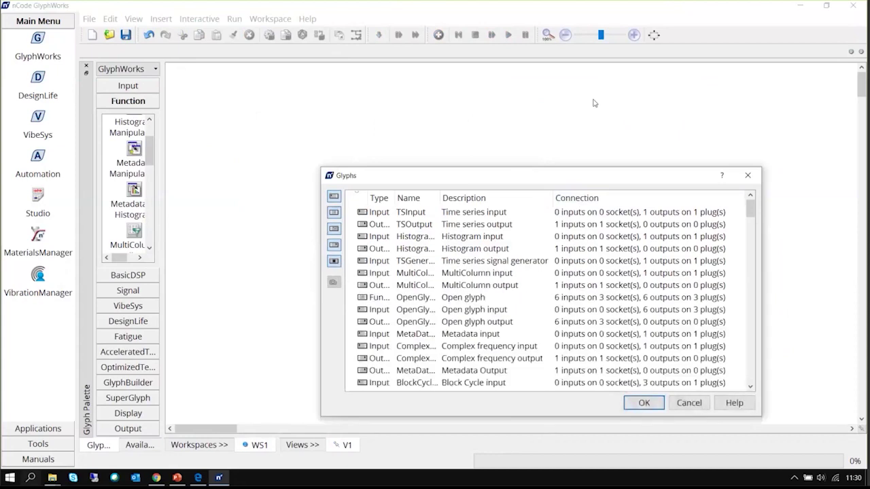
left_click_drag(593, 175, 603, 85)
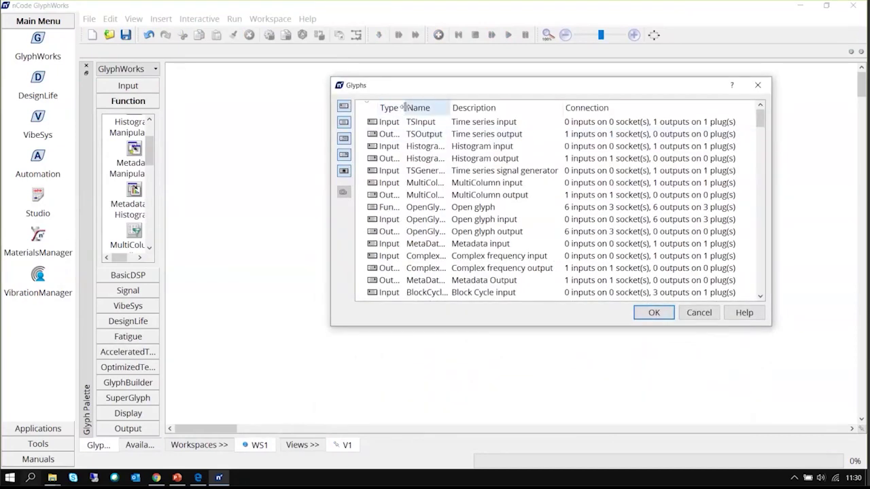
left_click_drag(408, 107, 446, 105)
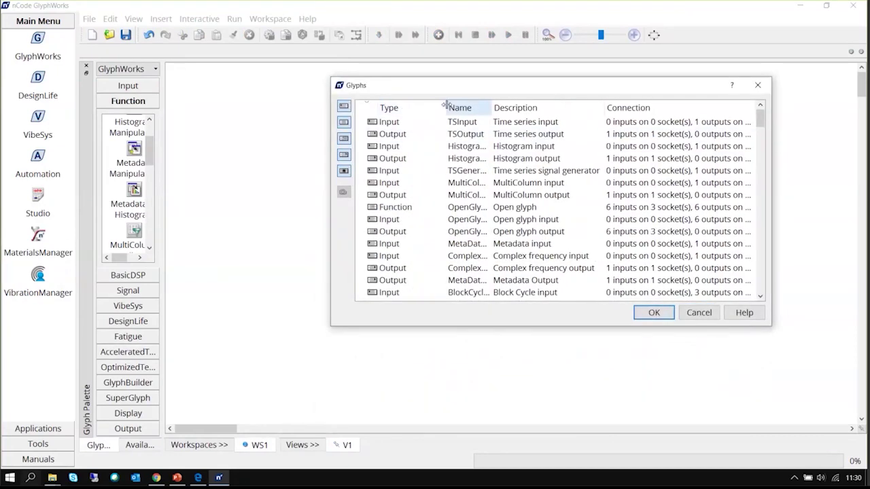
Select the TSInput glyph and browse the catalogue's input, output, function and display glyphs.
left_click(401, 123)
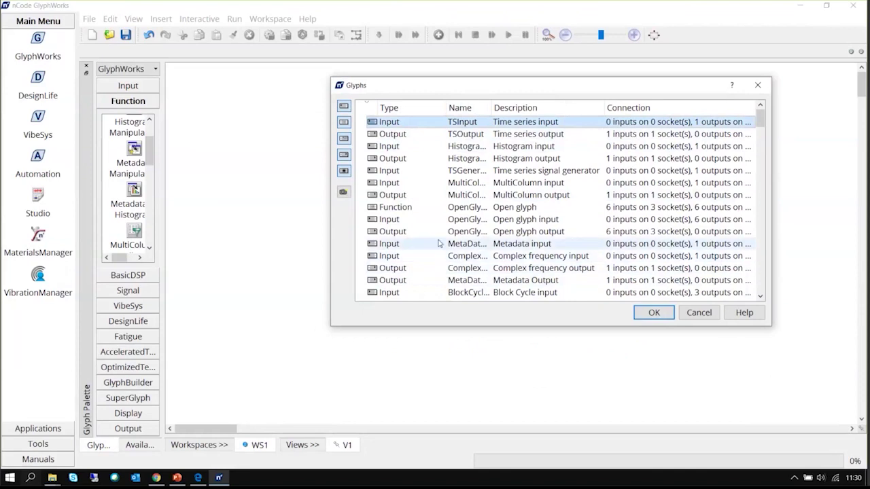
scroll(511, 248, "down", 1)
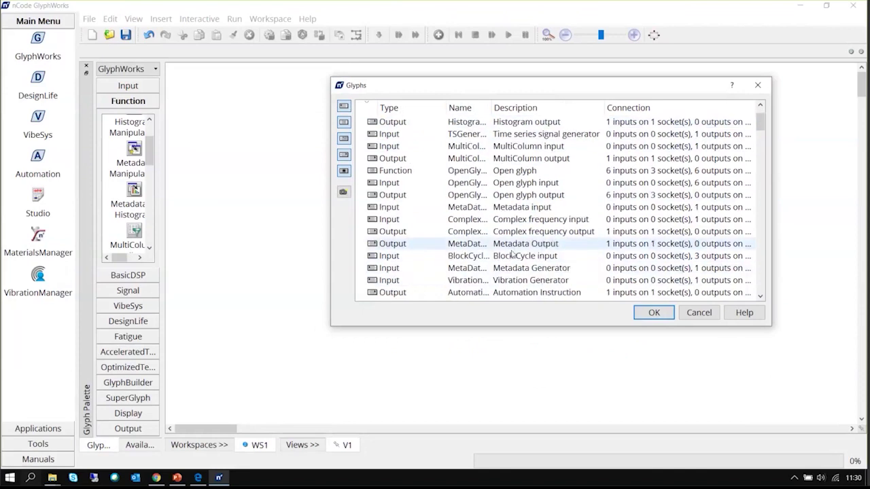
scroll(511, 254, "down", 1)
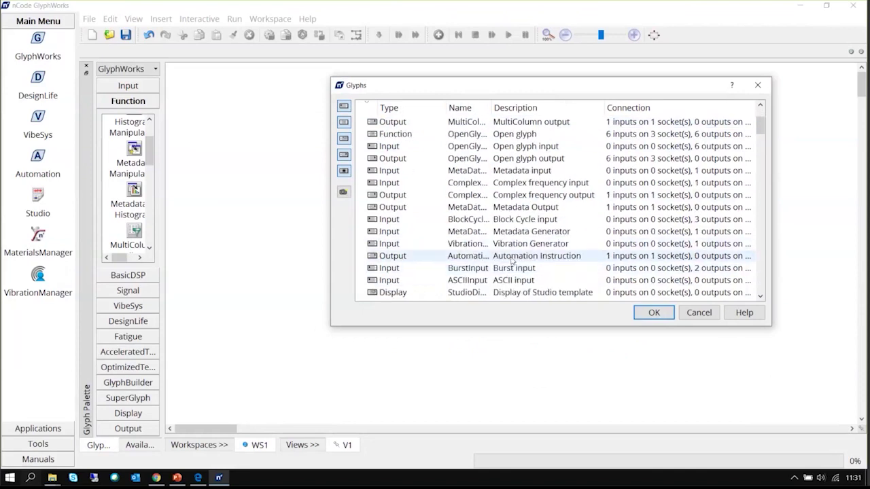
scroll(511, 259, "down", 1)
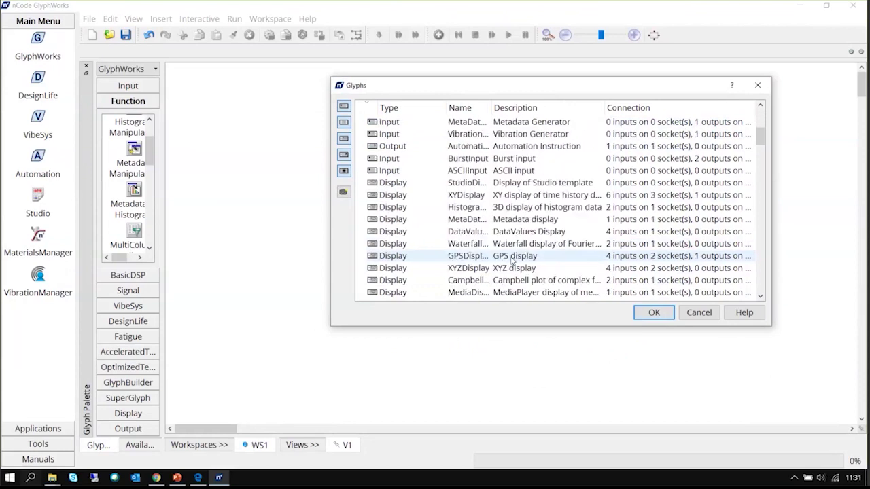
scroll(511, 261, "up", 5)
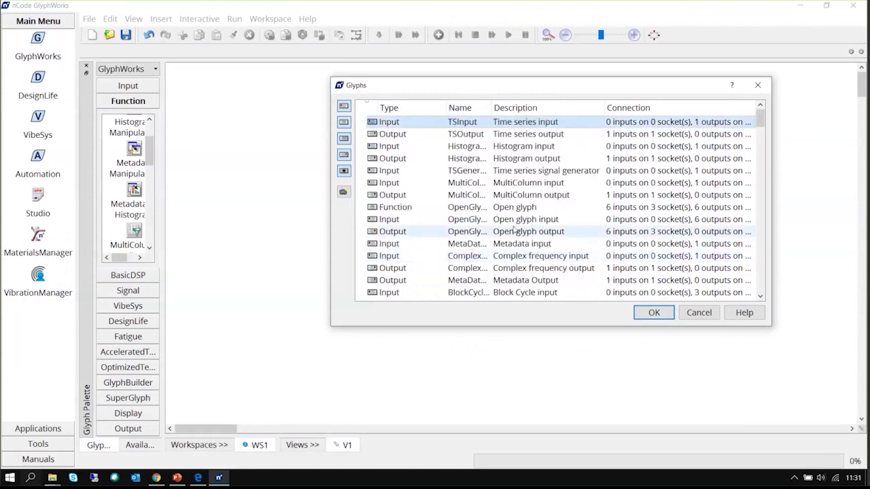
scroll(512, 190, "down", 2)
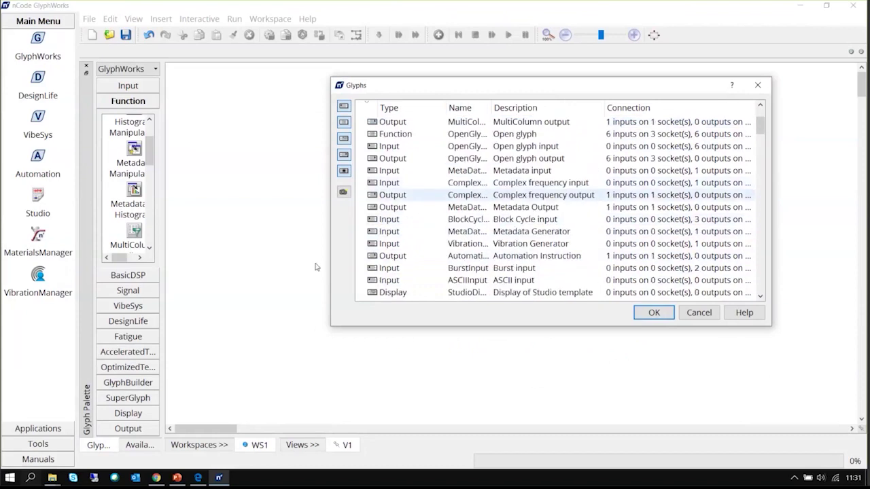
In the Glyphs catalogue, select the TSInput and TSGenerator glyphs.
left_click(405, 270, "shift")
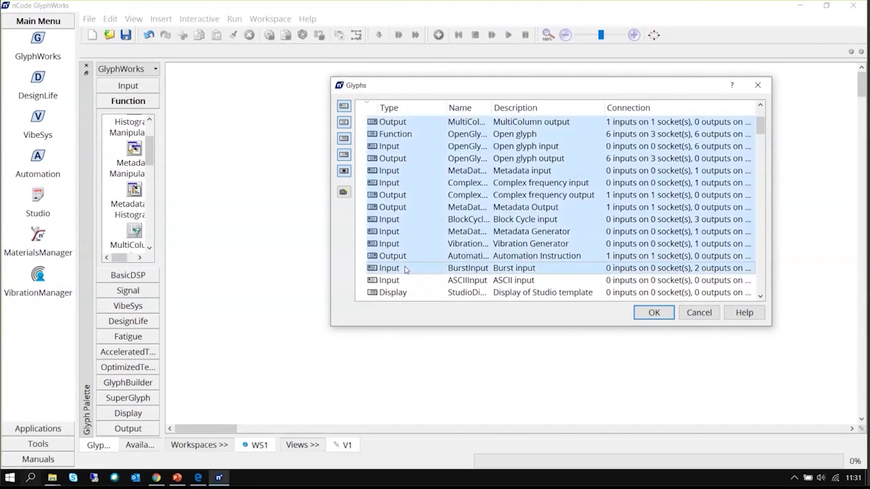
left_click(405, 270)
left_click(407, 124)
scroll(490, 210, "up", 2)
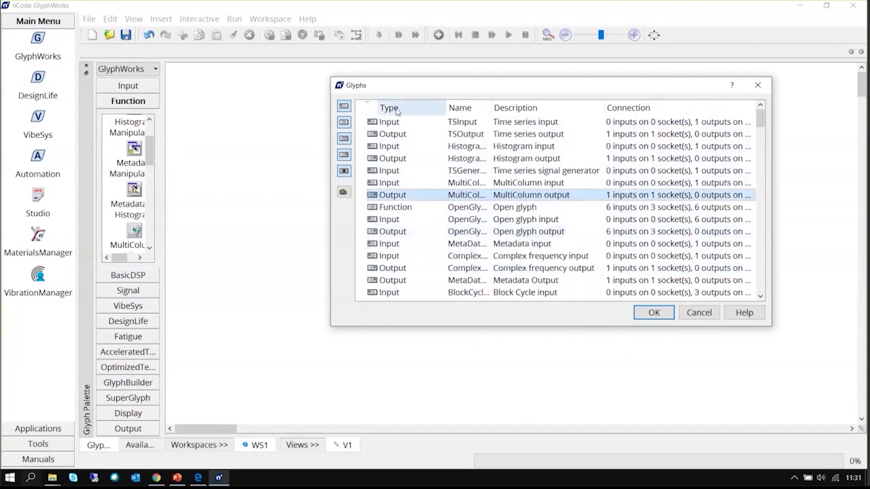
left_click(400, 123)
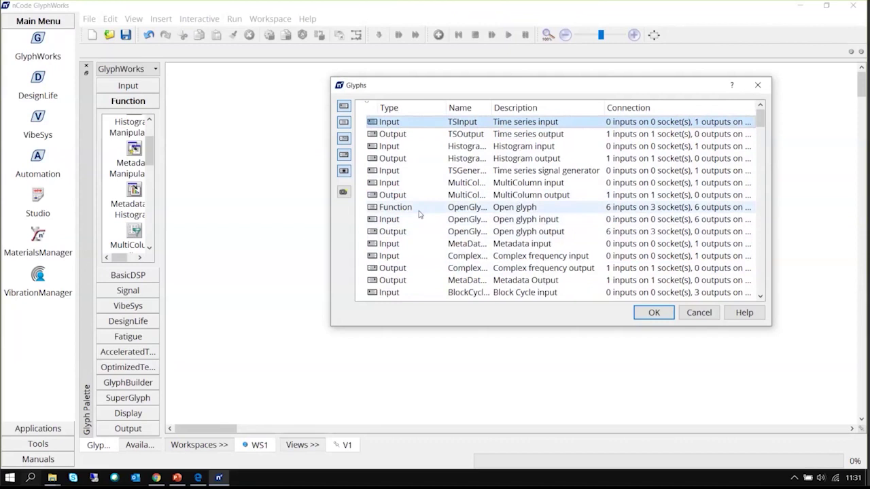
left_click(421, 171, "ctrl")
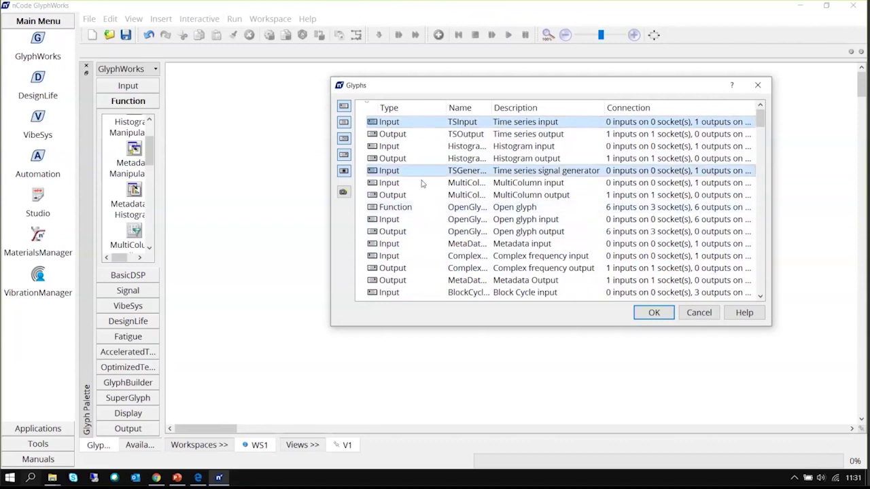
scroll(426, 204, "down", 1)
scroll(432, 226, "down", 3)
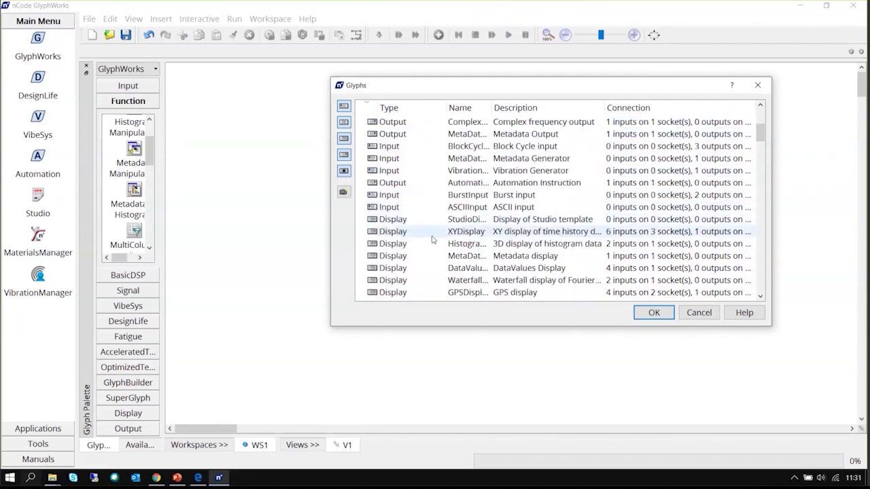
Add XYDisplay, Butterworth, Integration and Arithmetic to the selection and insert all six glyphs.
left_click(438, 232)
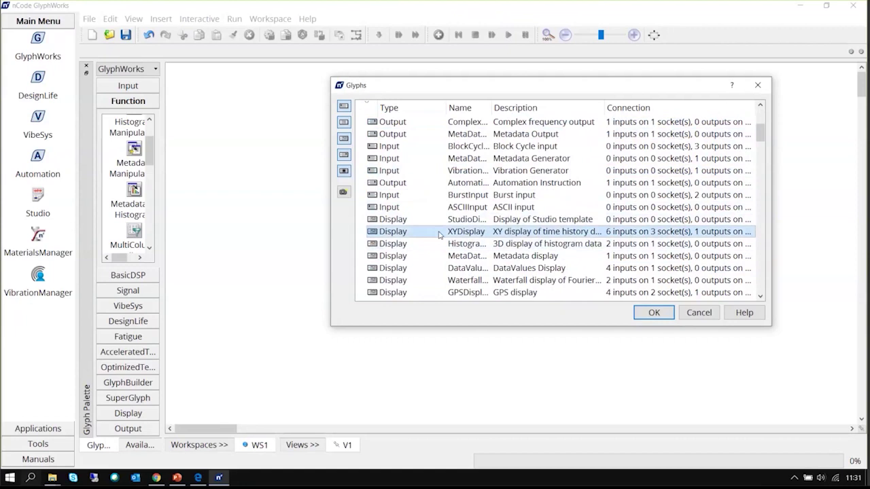
scroll(439, 235, "down", 2)
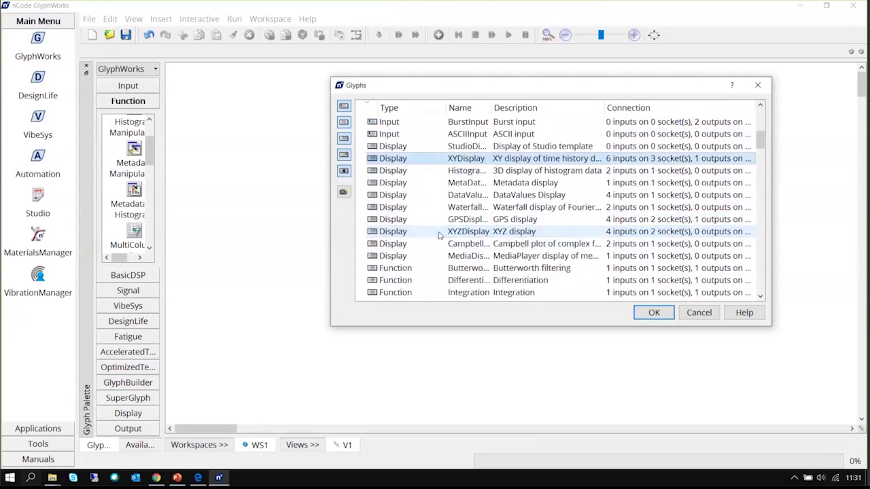
scroll(439, 235, "down", 1)
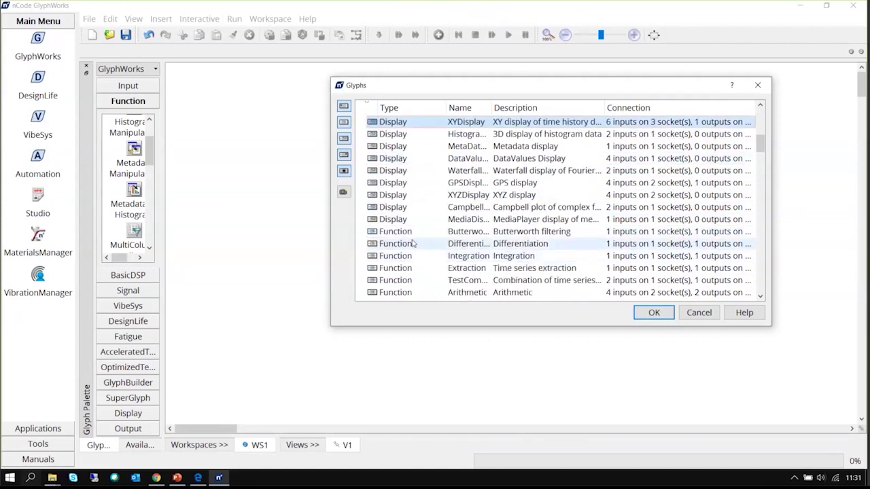
left_click(421, 232, "ctrl")
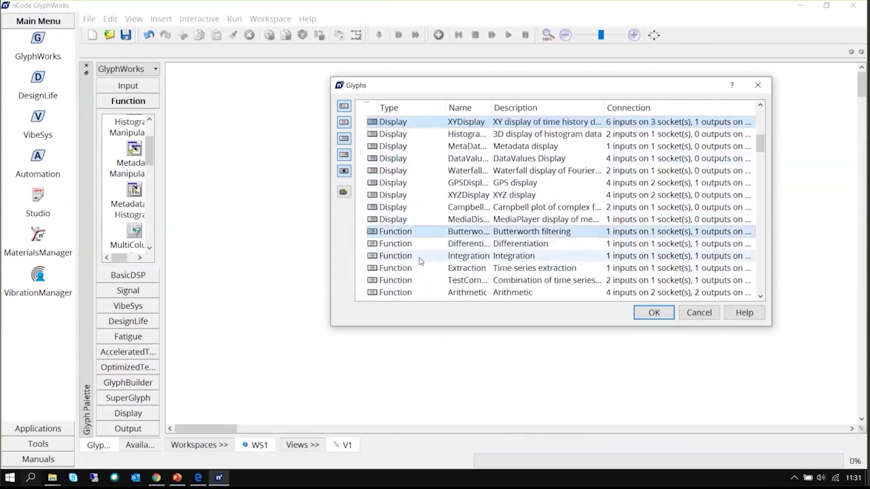
left_click(419, 258, "ctrl")
scroll(419, 260, "down", 2)
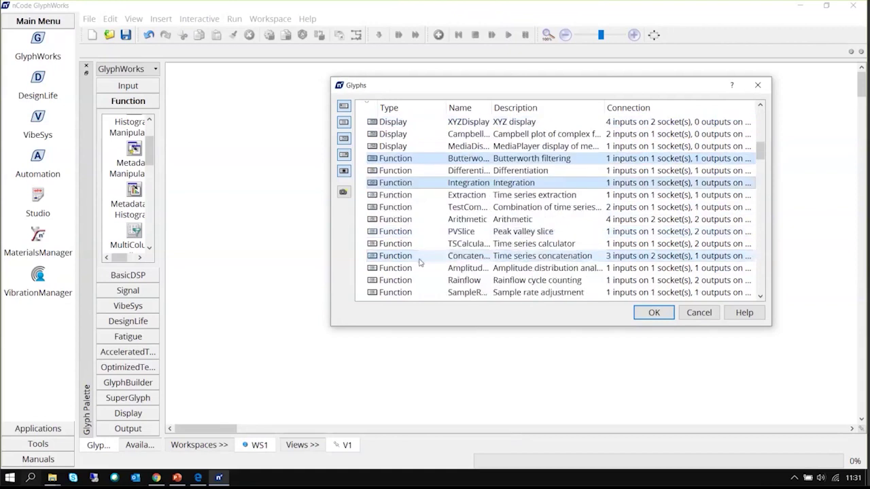
left_click(412, 208, "ctrl")
left_click(412, 219, "ctrl")
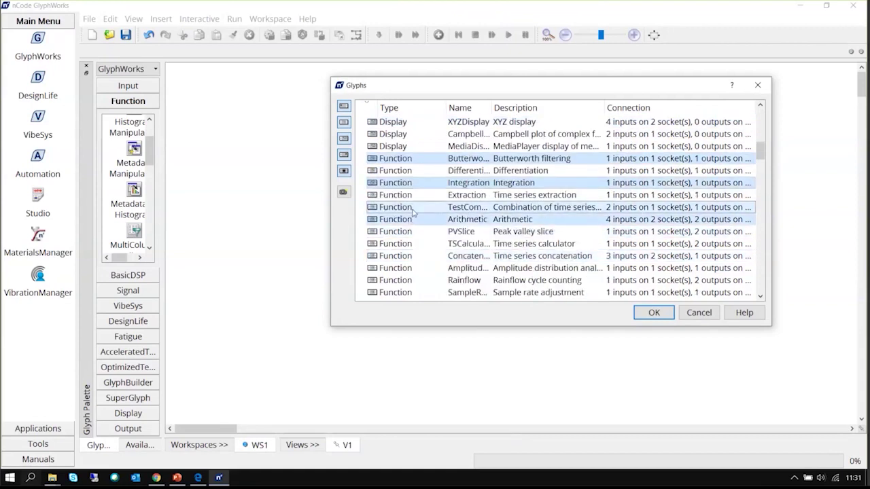
left_click(416, 207, "ctrl")
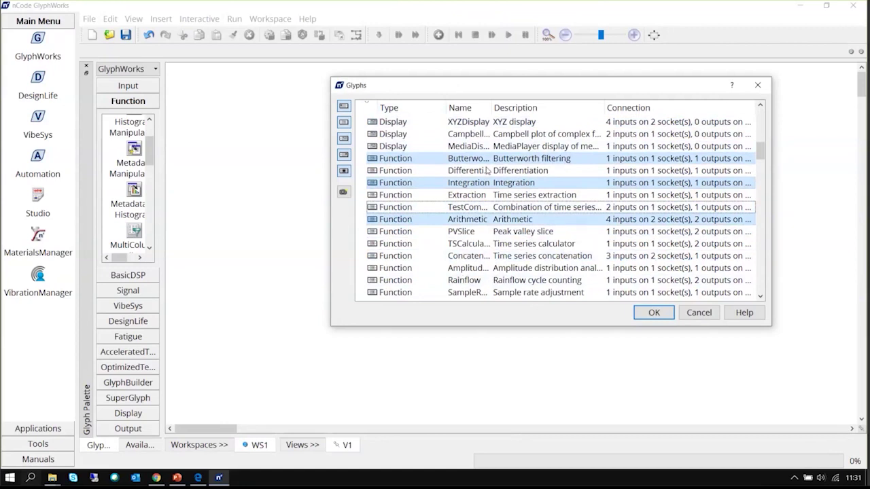
left_click_drag(487, 85, 518, 166)
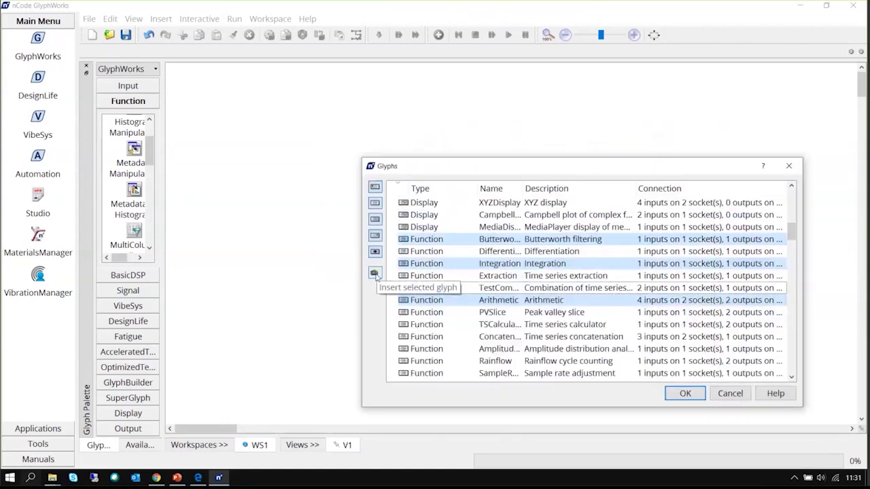
left_click(375, 273)
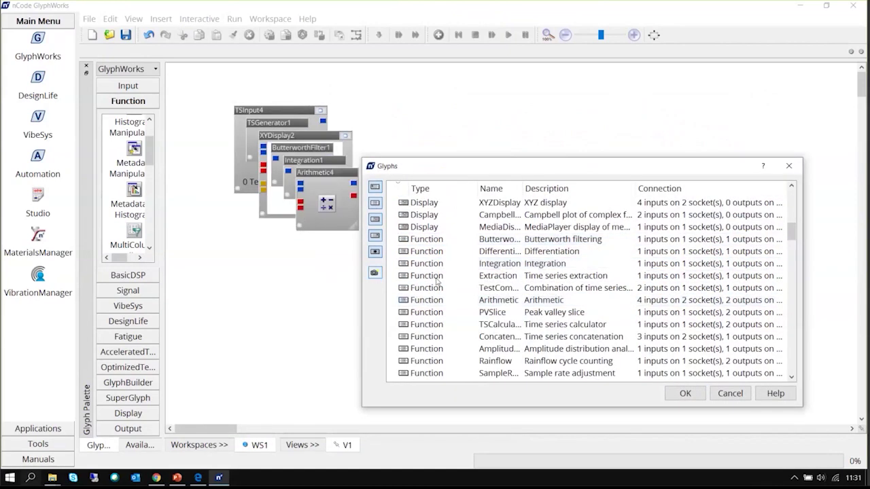
Close the catalogue and spread the stacked glyphs out across the canvas.
left_click(685, 393)
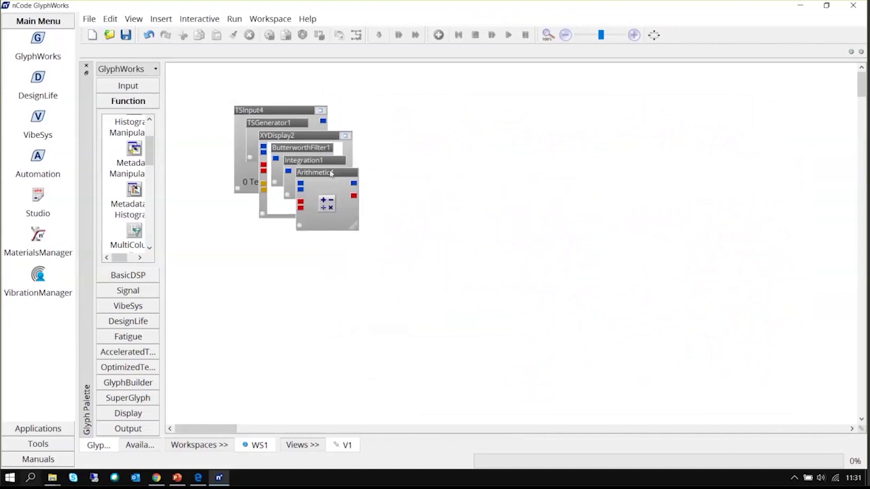
left_click_drag(331, 172, 587, 141)
left_click_drag(332, 158, 508, 146)
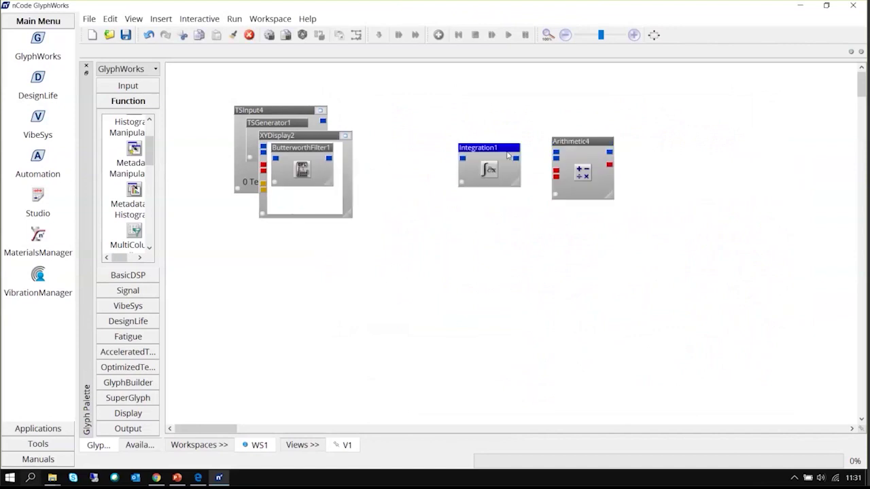
left_click_drag(312, 139, 436, 207)
left_click_drag(304, 151, 391, 145)
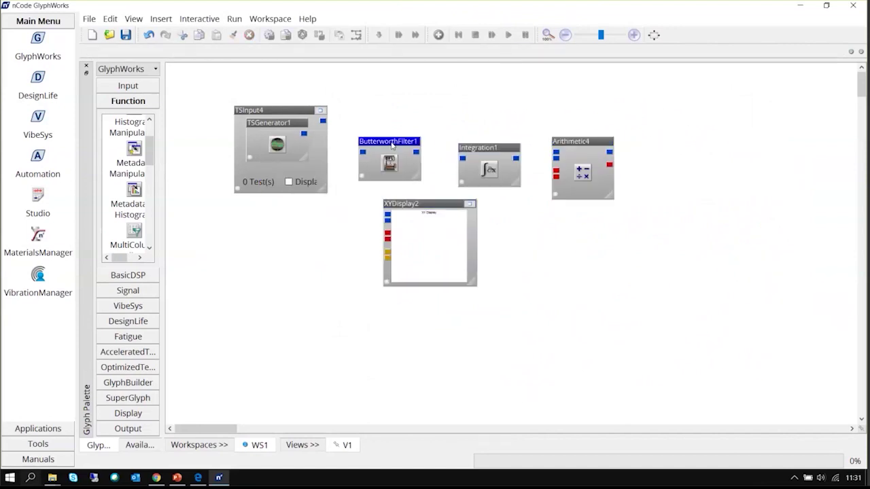
left_click_drag(272, 123, 291, 278)
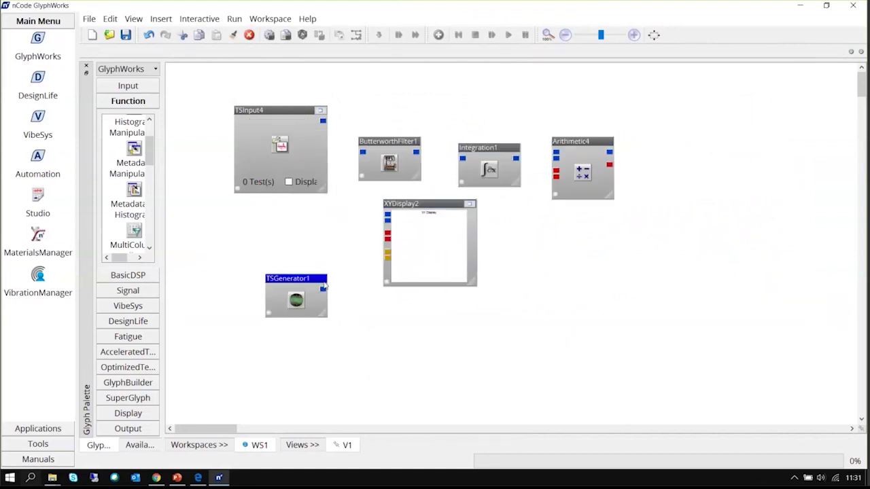
left_click(636, 306)
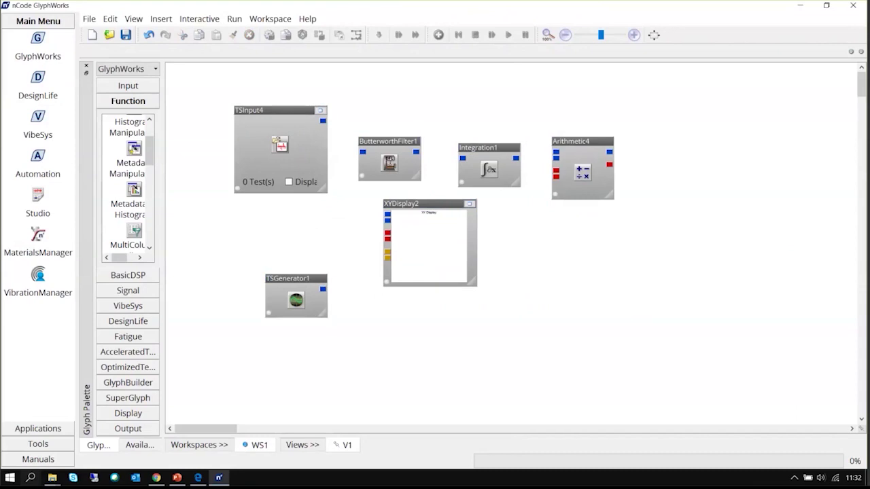
Delete XYDisplay2, TSGenerator1 and Arithmetic4 from the canvas.
key("alt+Tab")
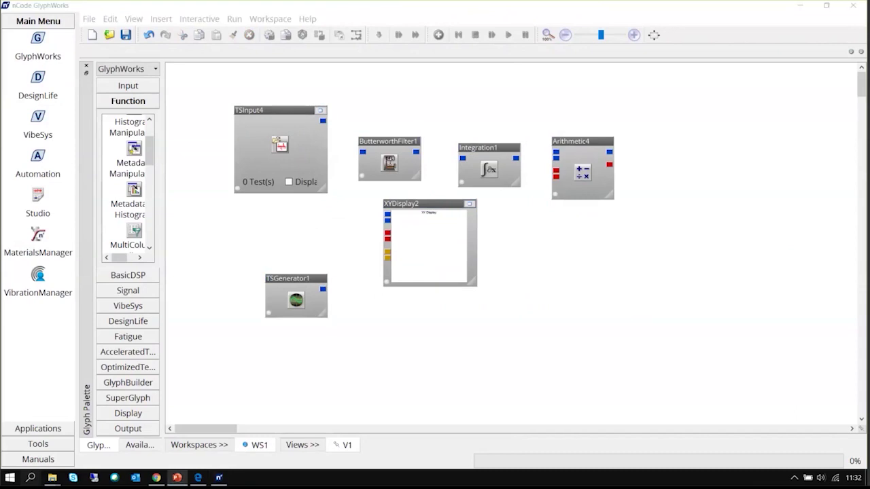
key("alt+Tab")
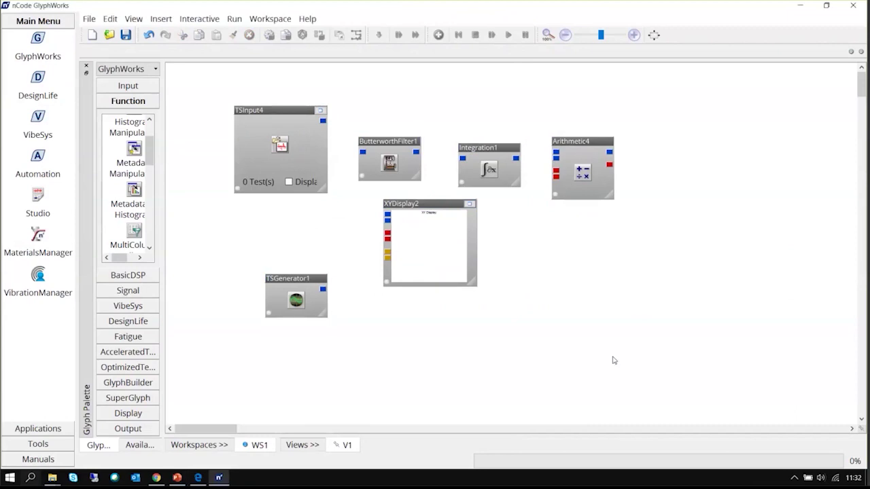
left_click_drag(609, 355, 239, 73)
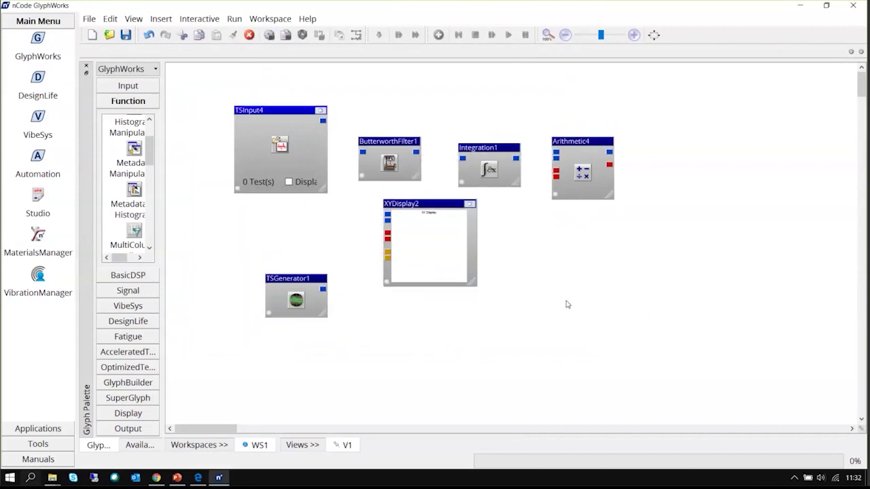
left_click(404, 237)
key("Delete")
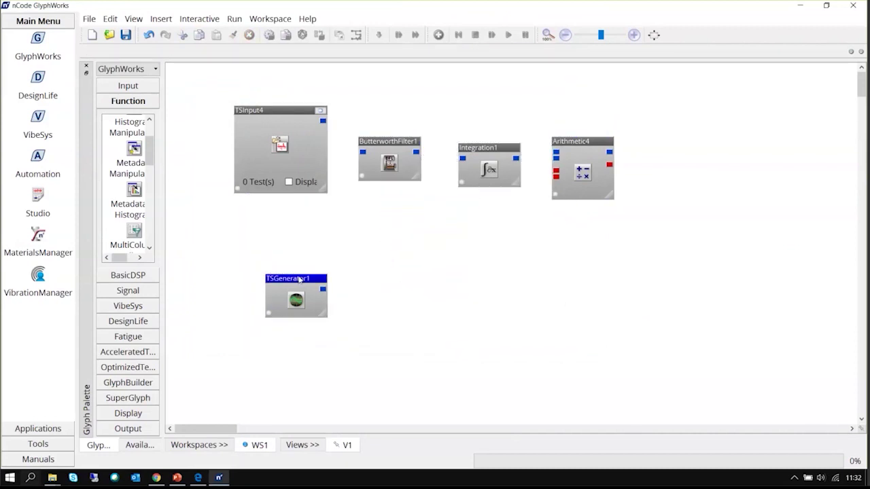
key("Delete")
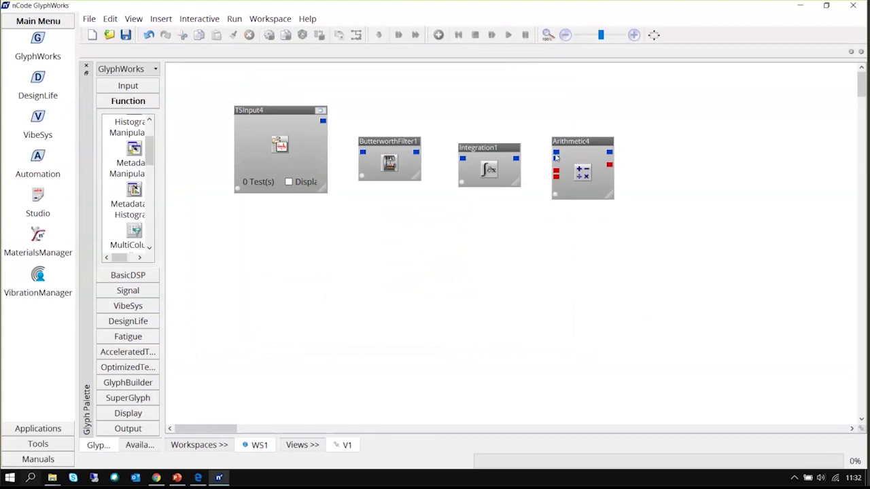
left_click(575, 159)
key("Delete")
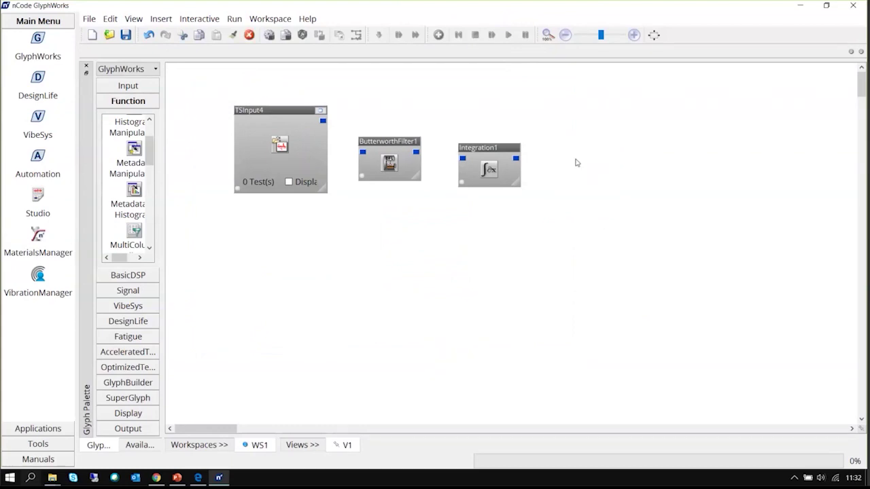
Load the Atv01_.s3t test from Available Data into TSInput4 and display its waveforms.
left_click(140, 445)
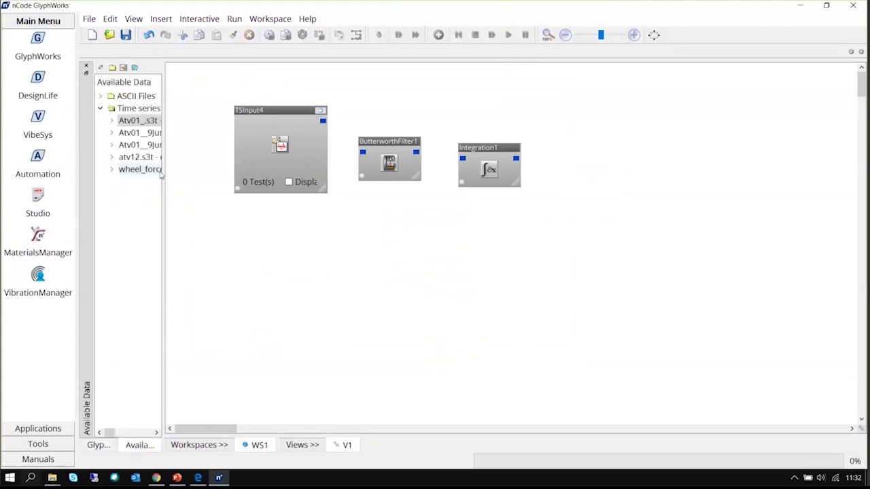
left_click_drag(165, 186, 212, 178)
double_click(157, 120)
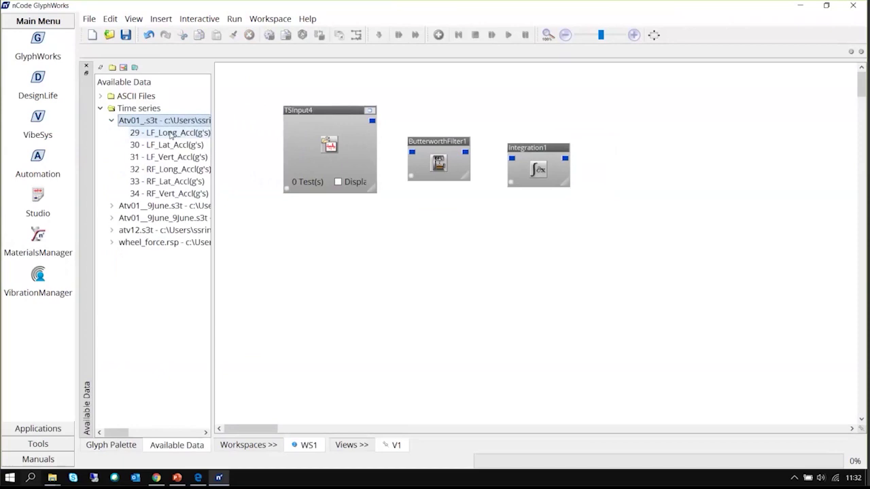
left_click_drag(158, 121, 323, 174)
left_click(338, 182)
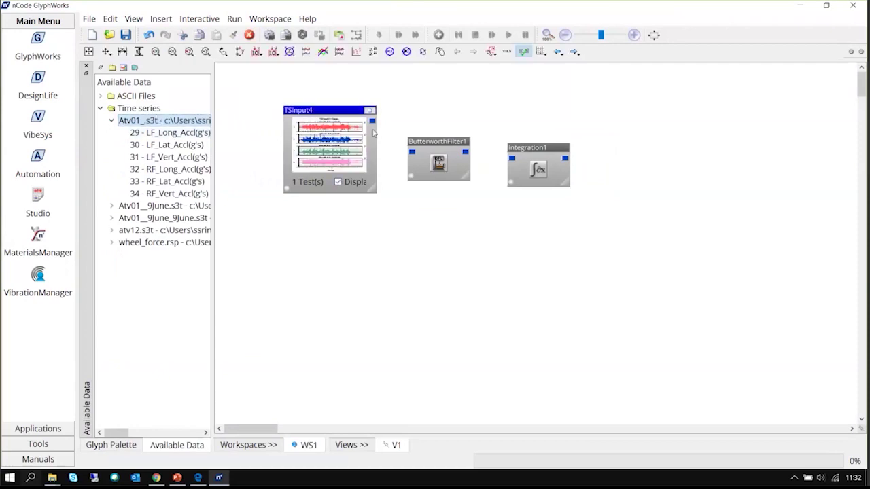
Wire TSInput4 into ButterworthFilter1 and ButterworthFilter1 into Integration1.
left_click_drag(372, 120, 410, 152)
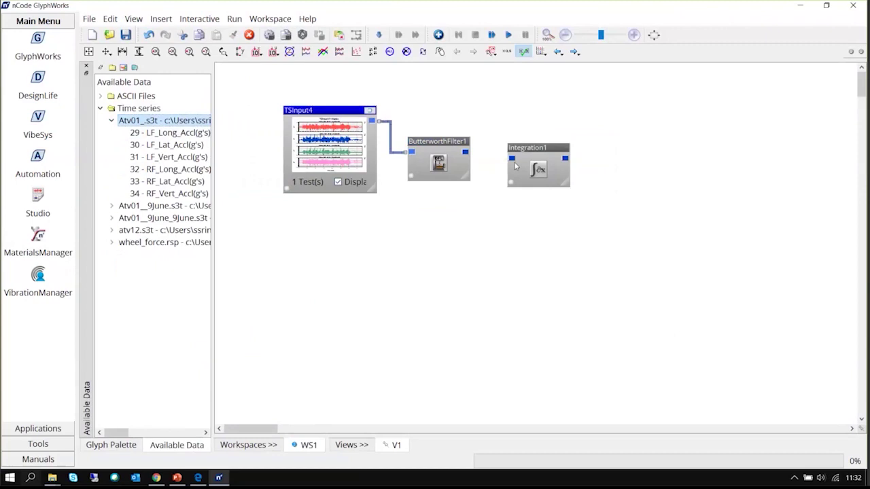
left_click_drag(467, 157, 511, 158)
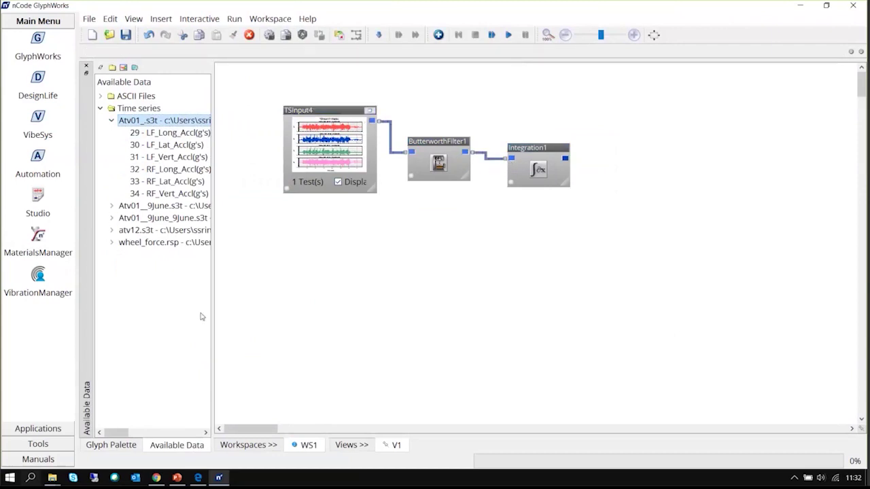
left_click(110, 446)
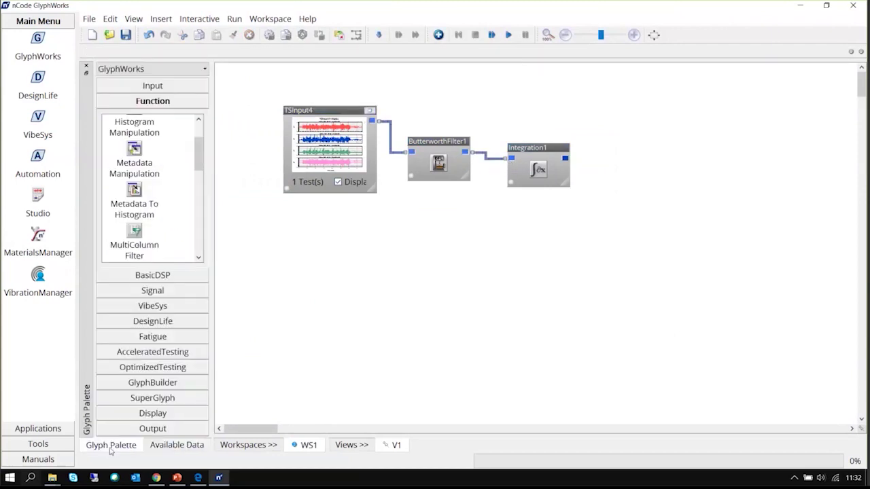
Attach an XY Display to Integration1's output and run the flow to plot the three traces.
left_click(188, 415)
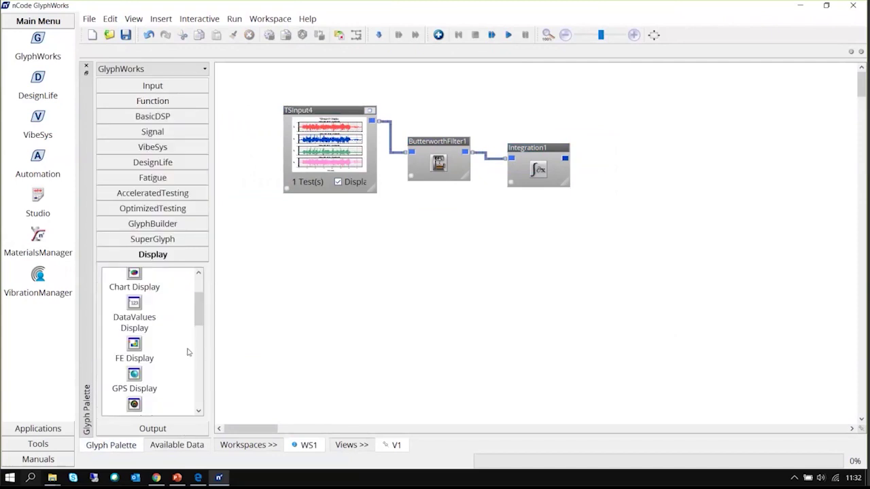
scroll(188, 352, "down", 5)
left_click(137, 398)
left_click_drag(137, 398, 569, 162)
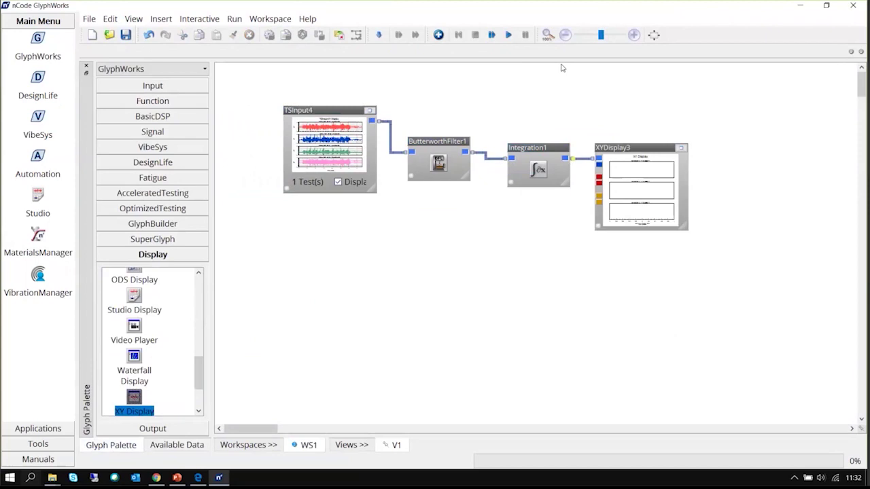
left_click(509, 35)
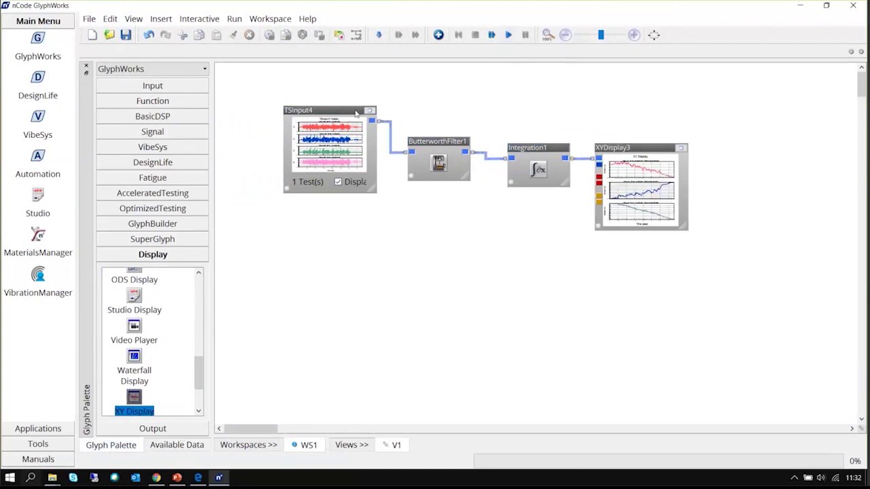
left_click_drag(360, 113, 354, 145)
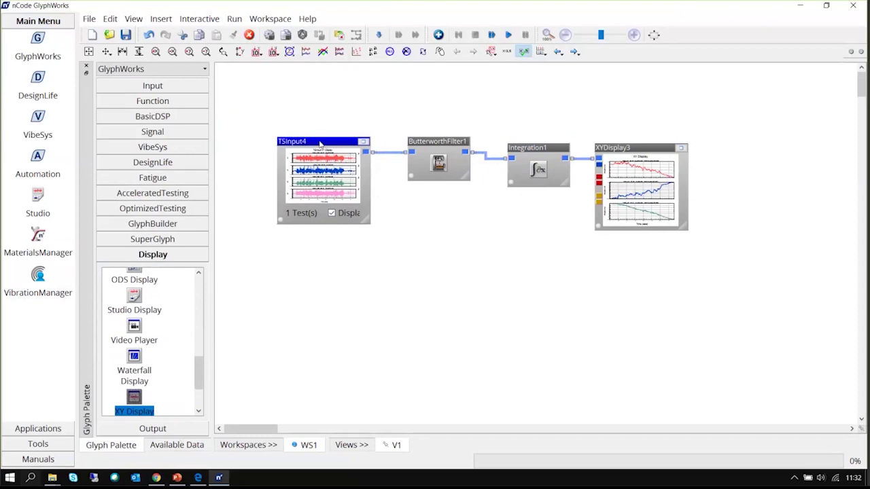
Zoom in and attempt renaming Integration1 to 'Acceleration to Velocity', then cancel.
left_click(634, 37)
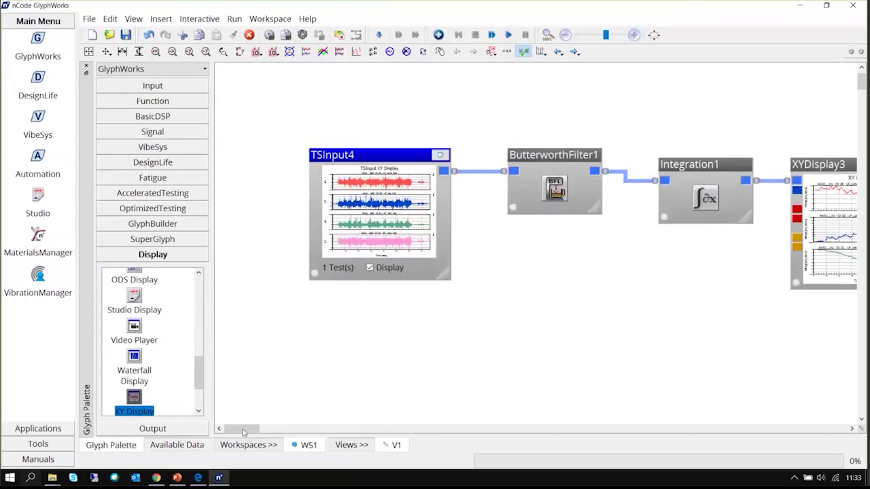
mouse_move(240, 433)
left_mouse_down()
mouse_move(256, 435)
mouse_move(230, 435)
left_mouse_up()
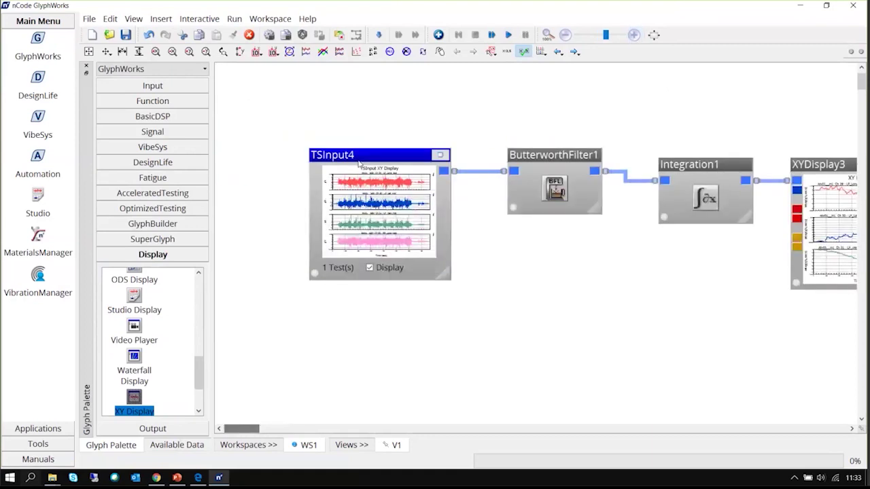
right_click(698, 170)
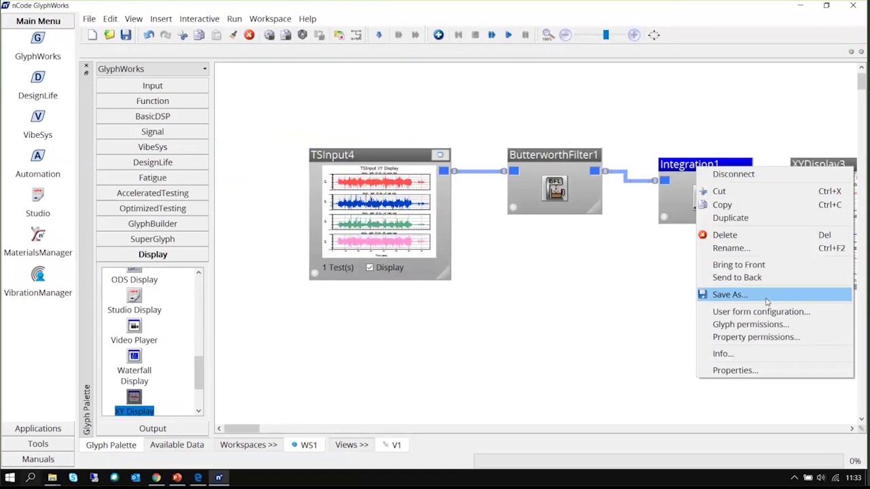
left_click(674, 242)
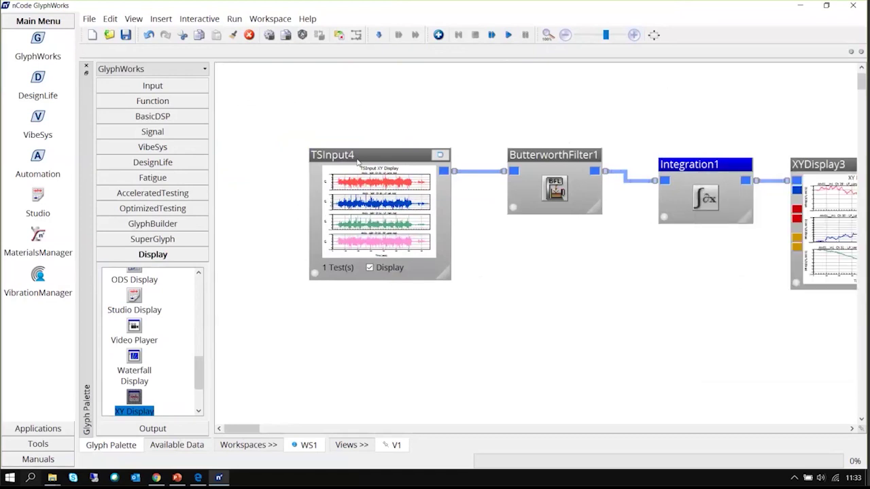
right_click(709, 167)
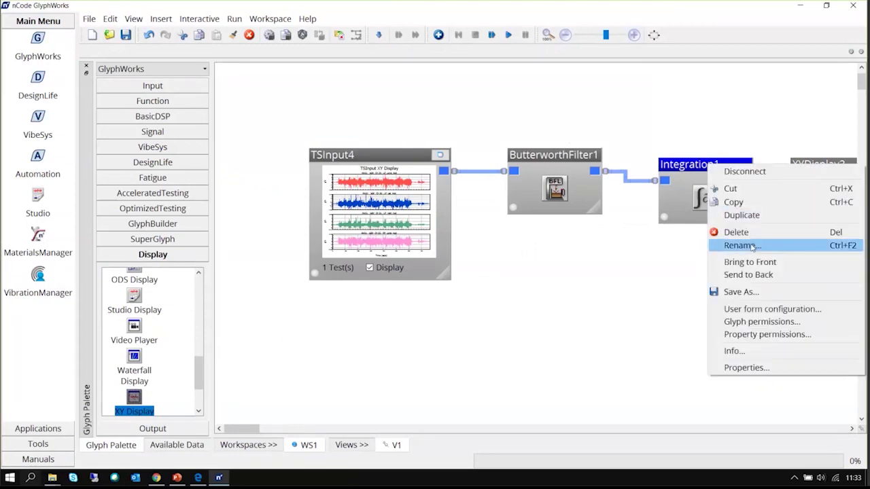
left_click(738, 245)
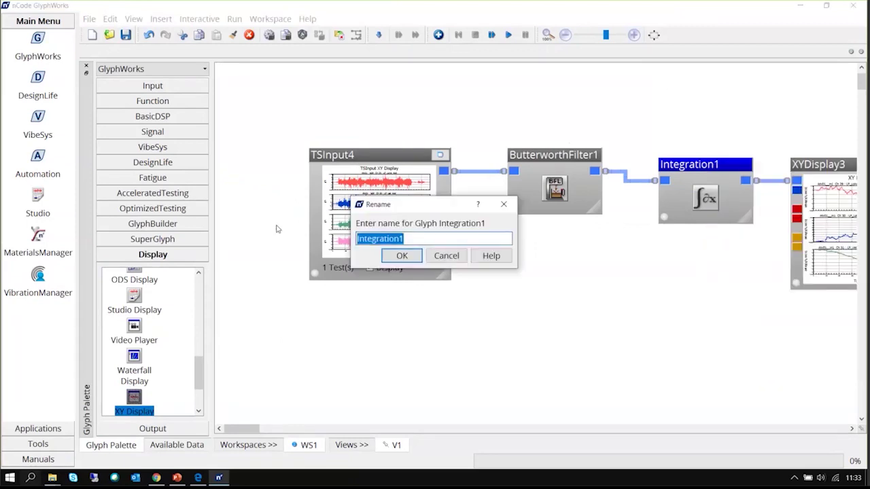
type("Acce")
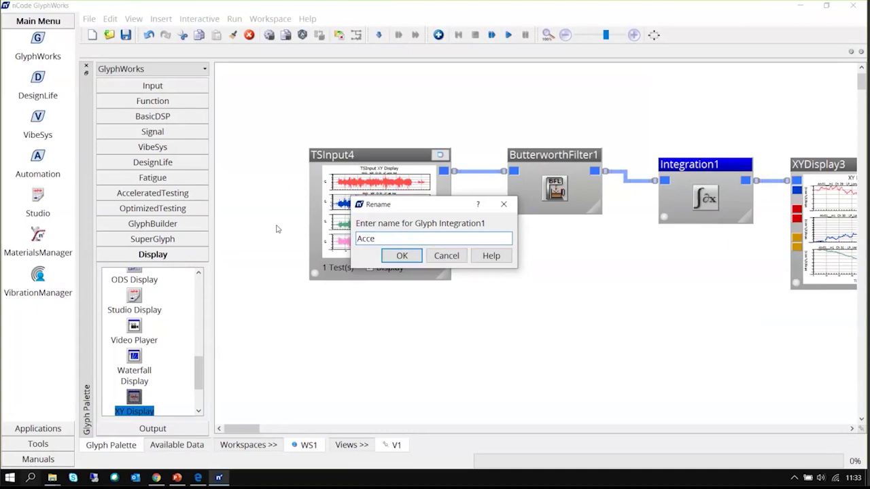
type("leration to Velocity")
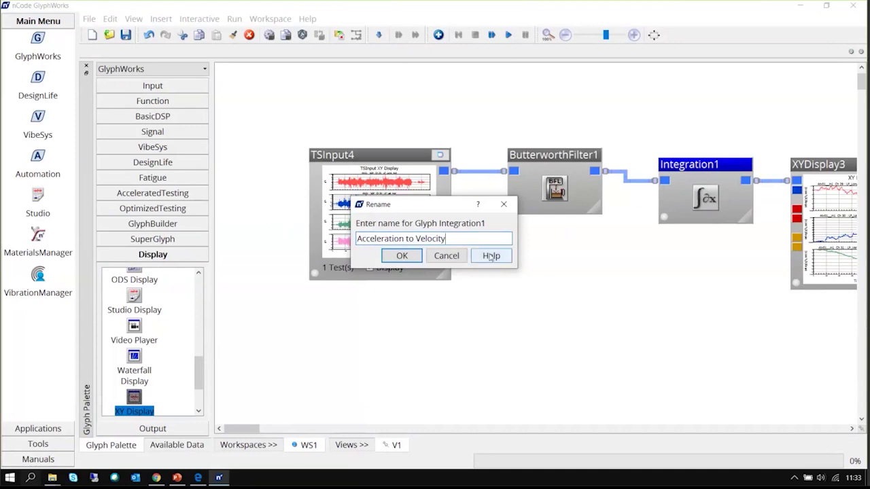
triple_click(432, 241)
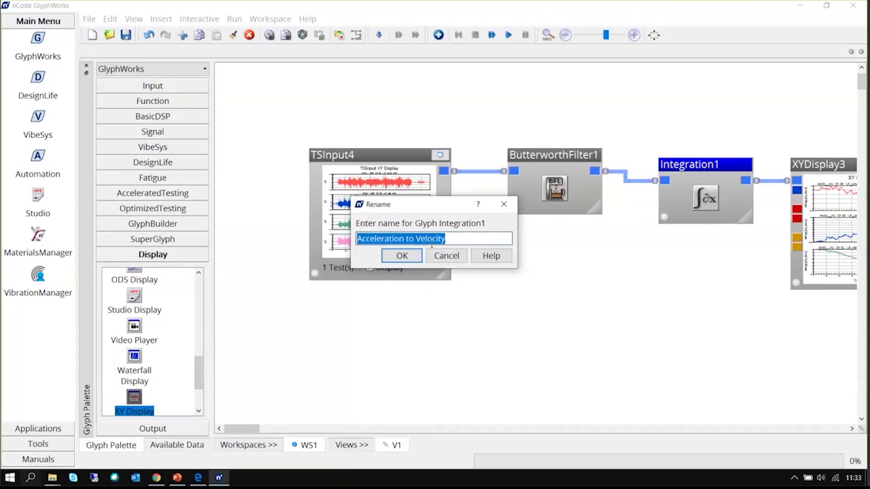
left_click(504, 204)
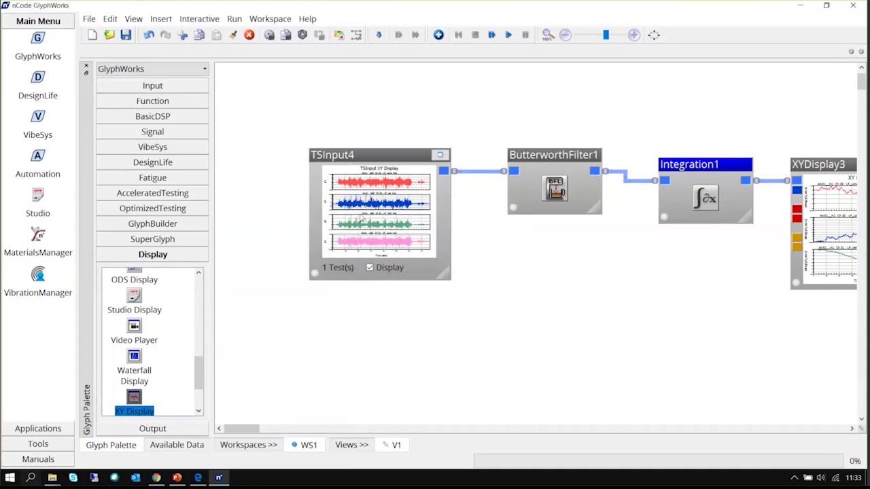
Rename Integration1 to 'Acceleration to Velocity' and enlarge the glyph.
left_click(392, 154)
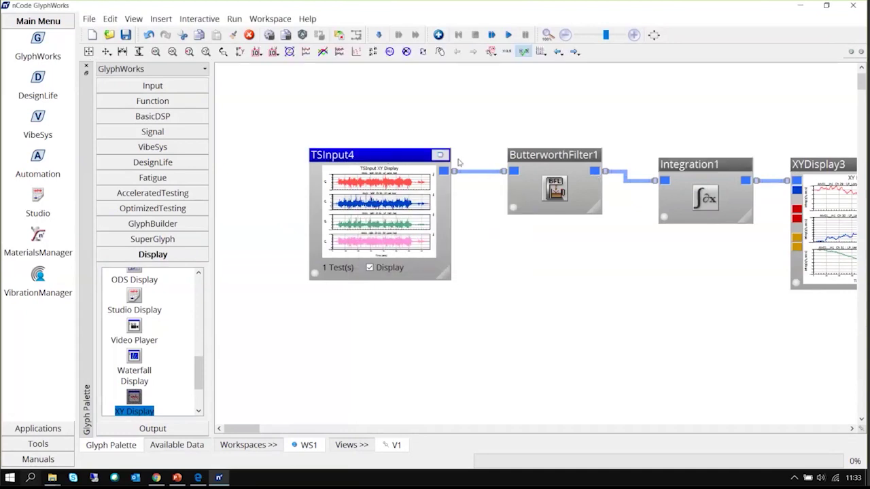
left_click(581, 161)
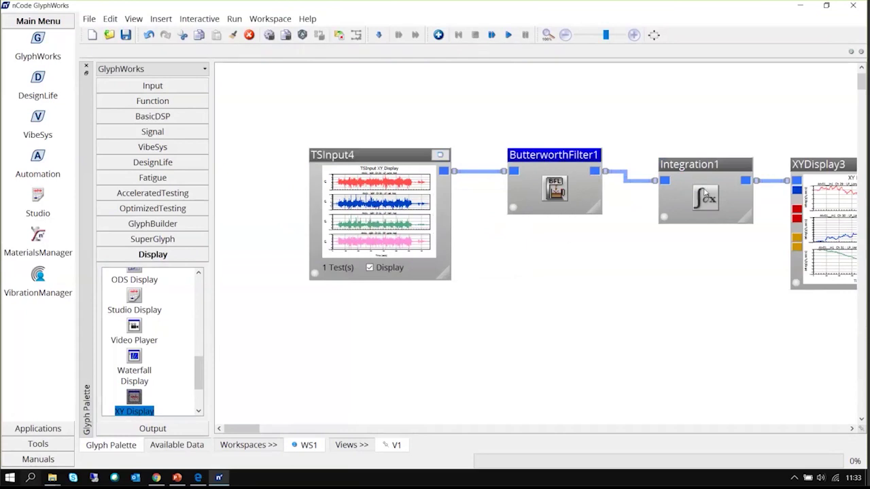
left_click(712, 165)
right_click(713, 165)
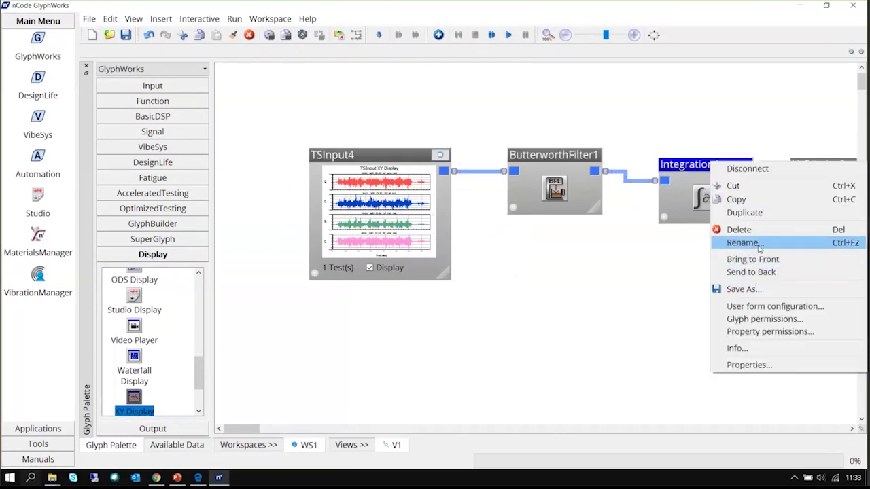
left_click(759, 249)
type("Accel")
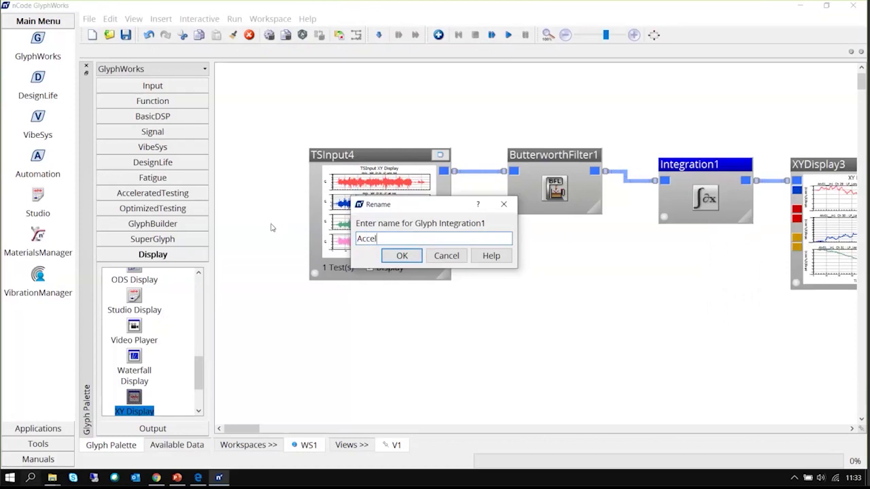
type("eration to Velocity")
left_click(402, 255)
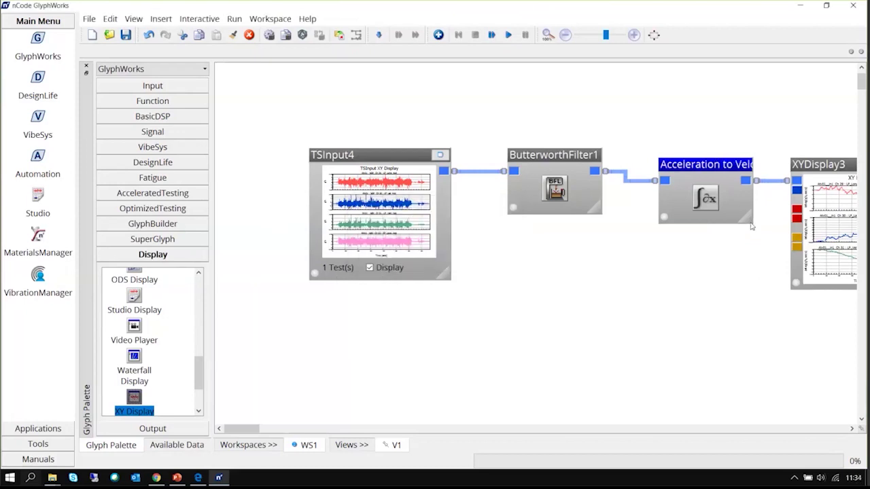
left_click_drag(751, 223, 779, 299)
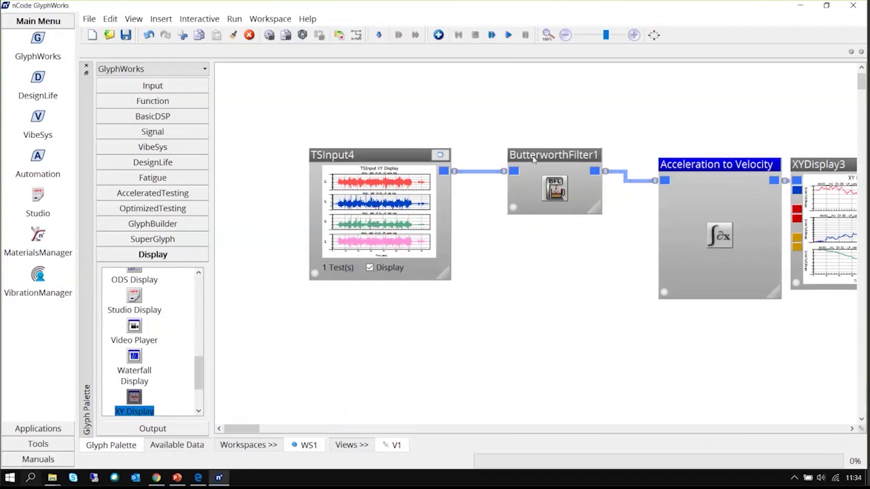
Rename the TSInput4 glyph to 'Acceleration' using its Rename... command.
right_click(364, 158)
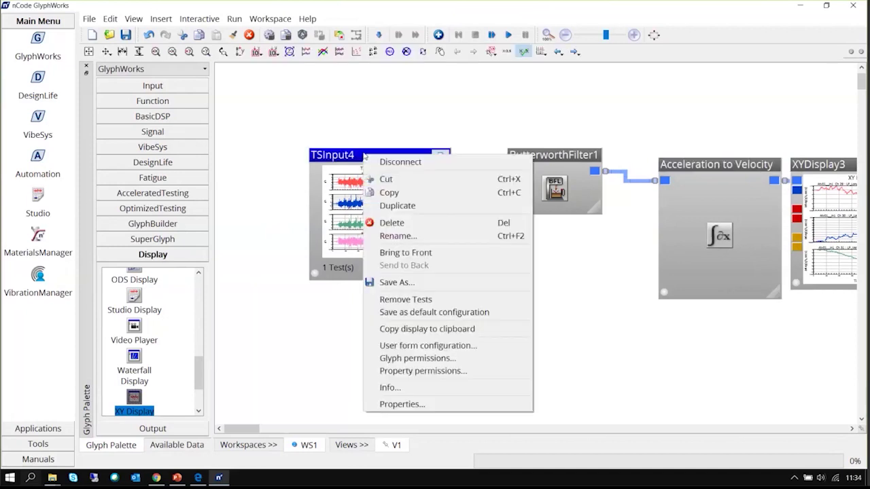
left_click(438, 236)
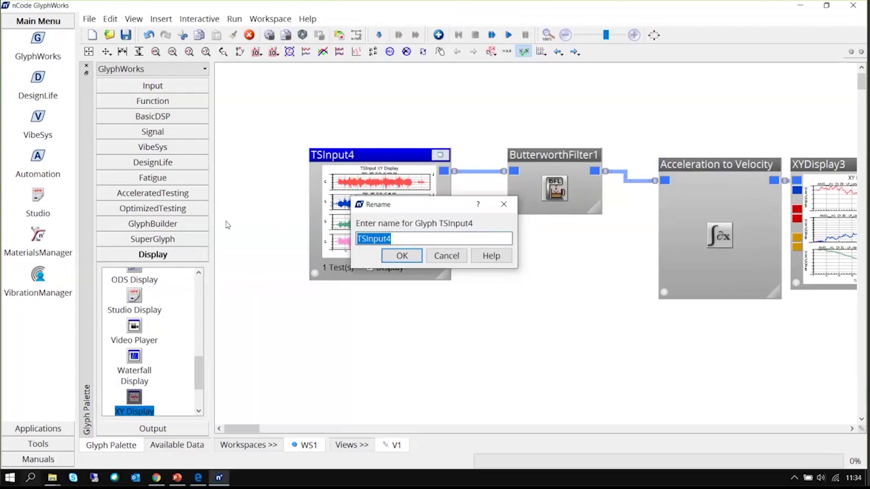
type("Accelration")
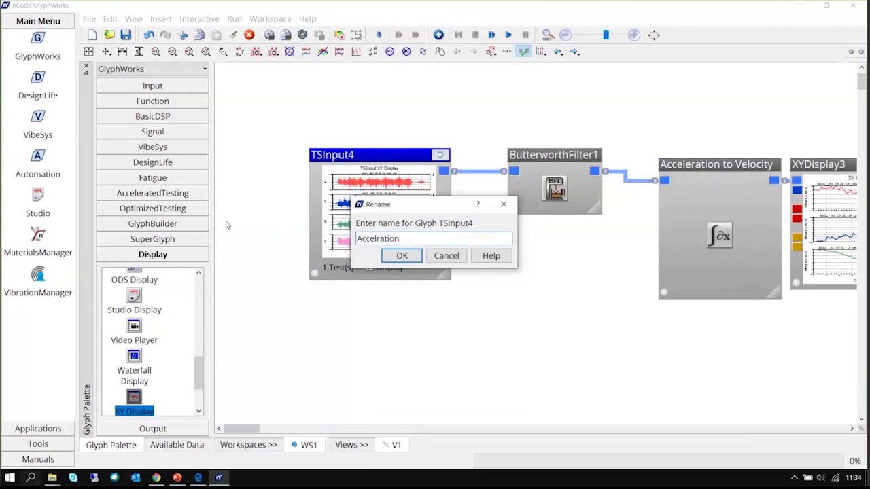
key("BackSpace")
key("BackSpace")
key("BackSpace")
key("BackSpace")
key("BackSpace")
key("BackSpace")
type("eration")
left_click(414, 261)
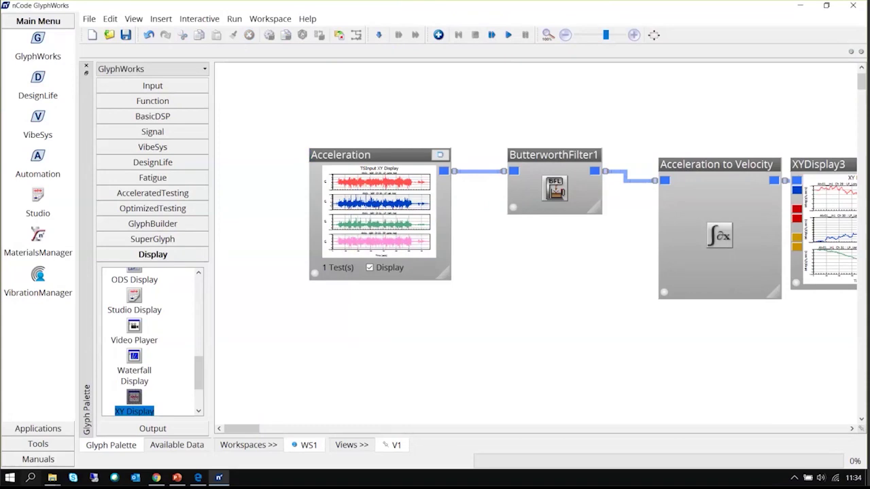
key("alt+Tab")
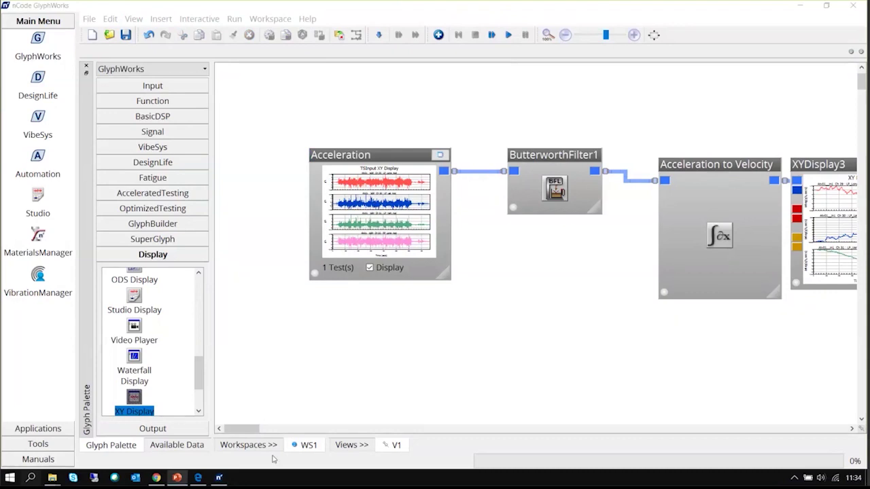
Zoom out and nudge XYDisplay3 and Acceleration to Velocity into line.
left_click(564, 36)
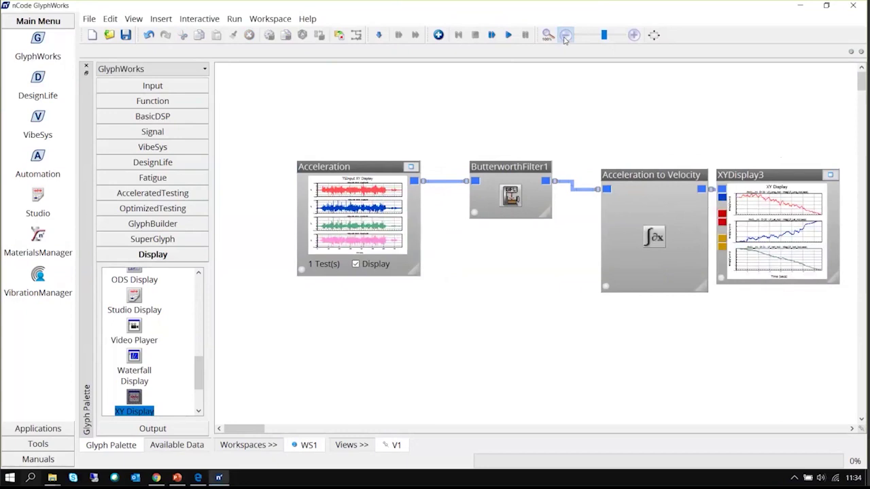
left_click(564, 36)
left_click_drag(688, 169, 704, 166)
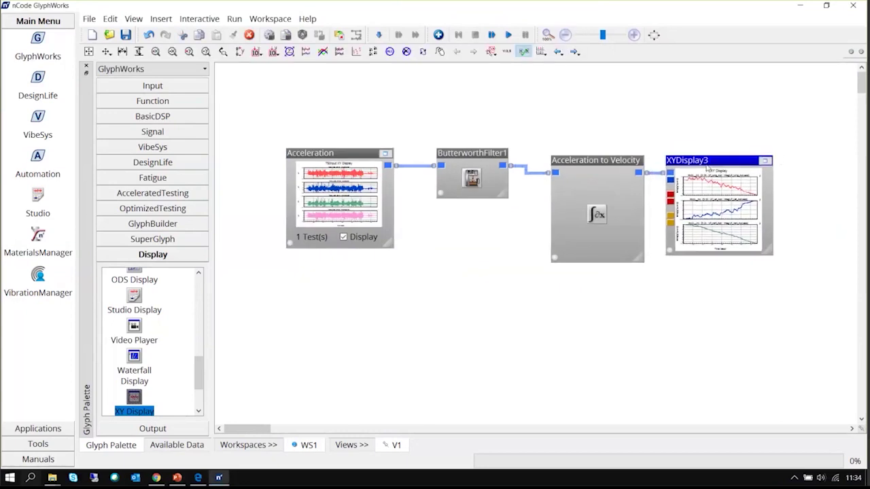
left_click_drag(606, 165, 606, 158)
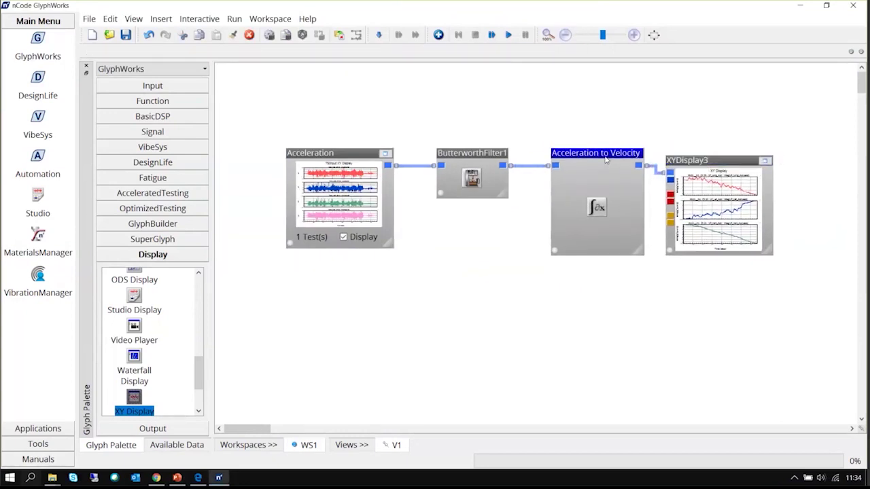
left_click(443, 268)
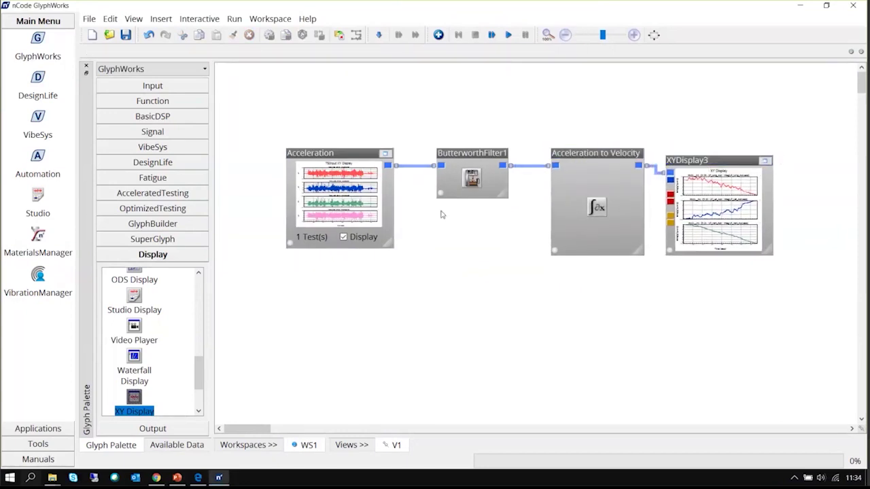
Disconnect the Acceleration–Butterworth, Butterworth–Acceleration to Velocity and XYDisplay3 links.
right_click(425, 166)
left_click(454, 173)
right_click(536, 166)
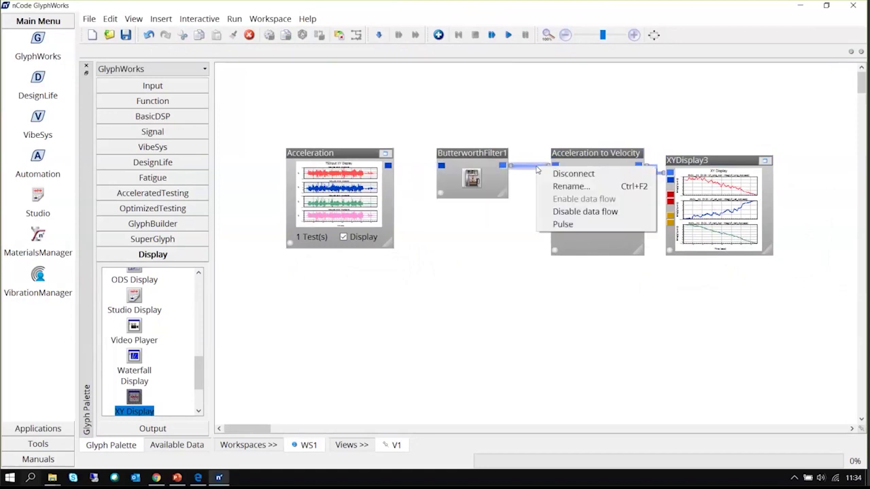
left_click(587, 170)
right_click(659, 167)
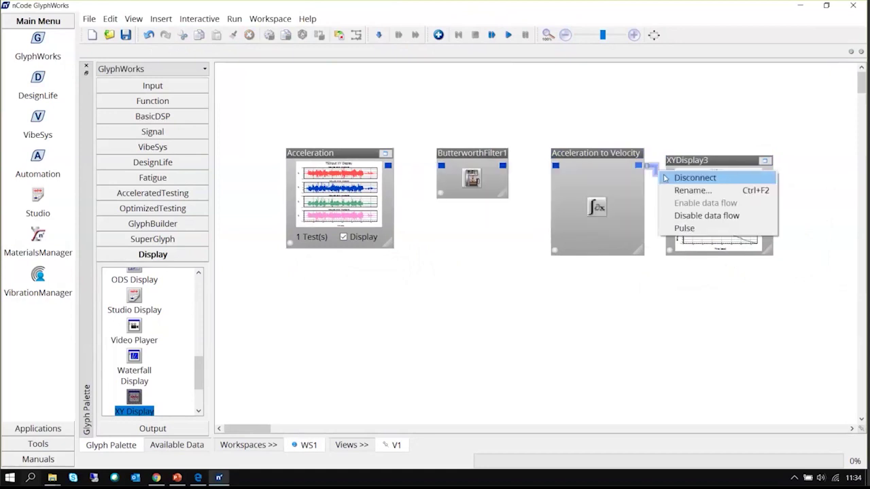
left_click(665, 176)
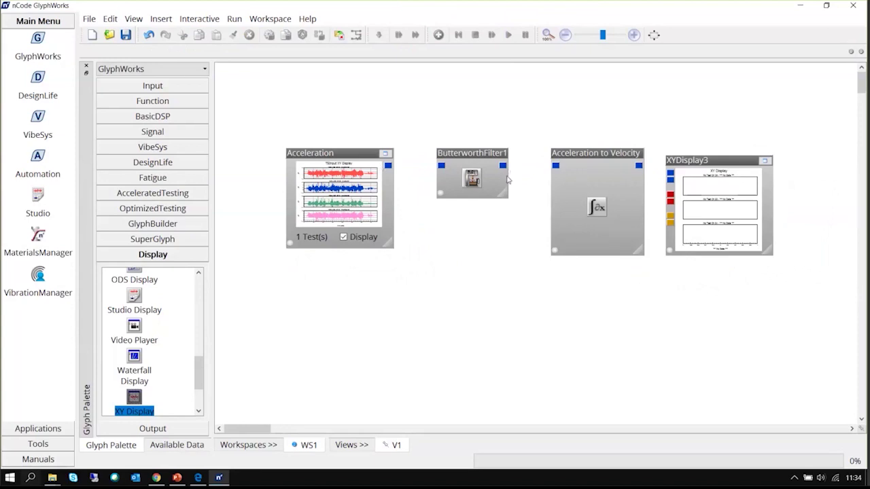
right_click(335, 155)
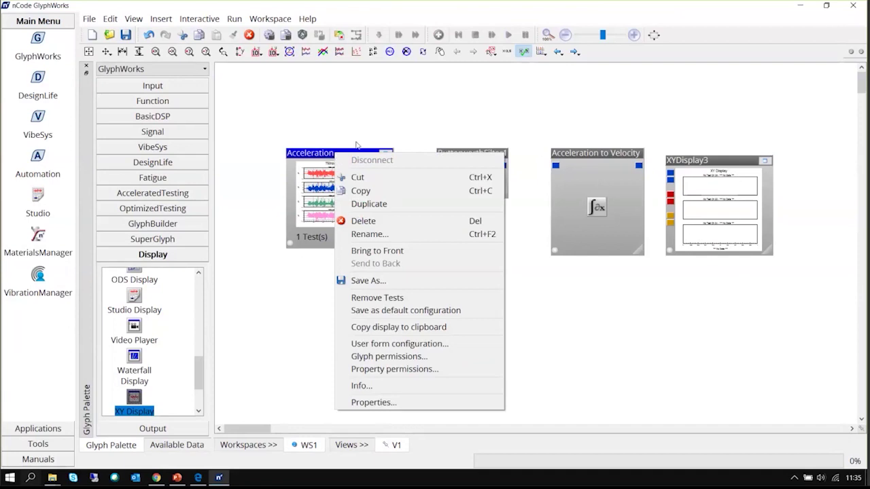
key("Escape")
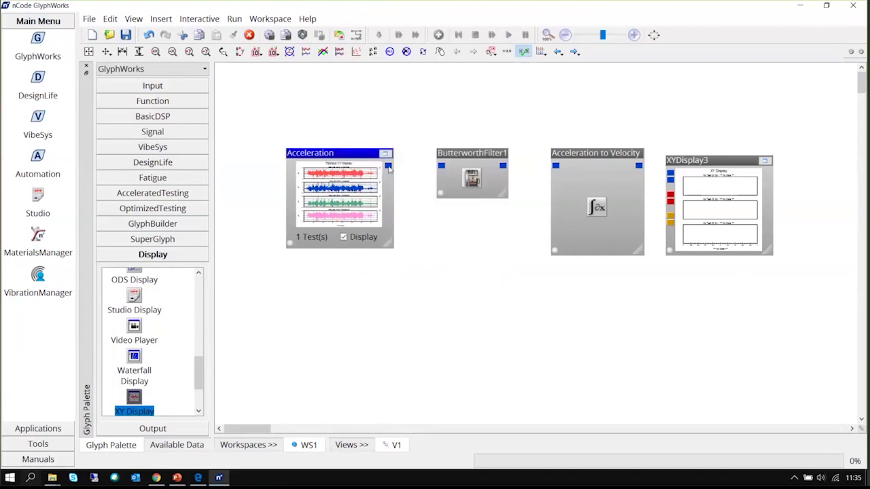
right_click(389, 168)
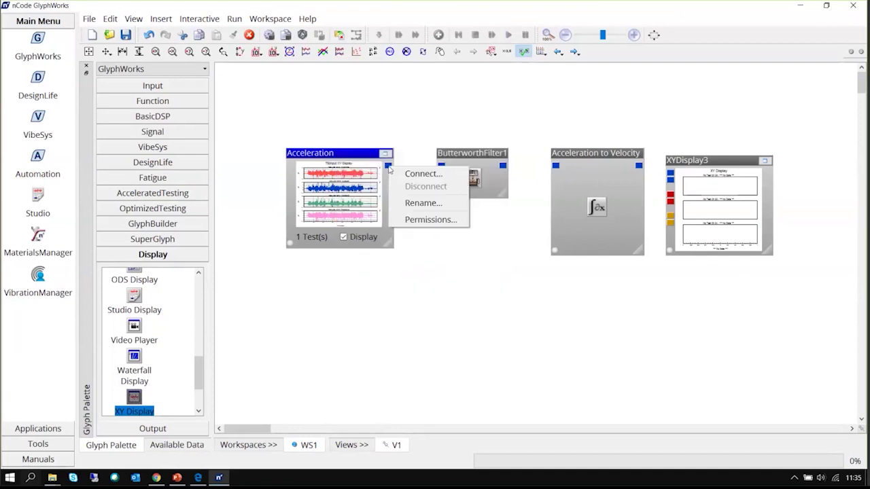
left_click(423, 173)
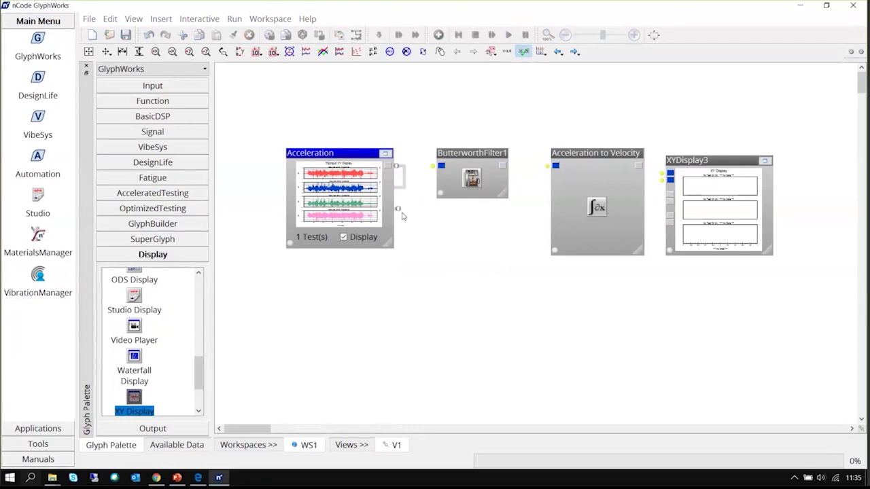
left_click(401, 216)
right_click(389, 167)
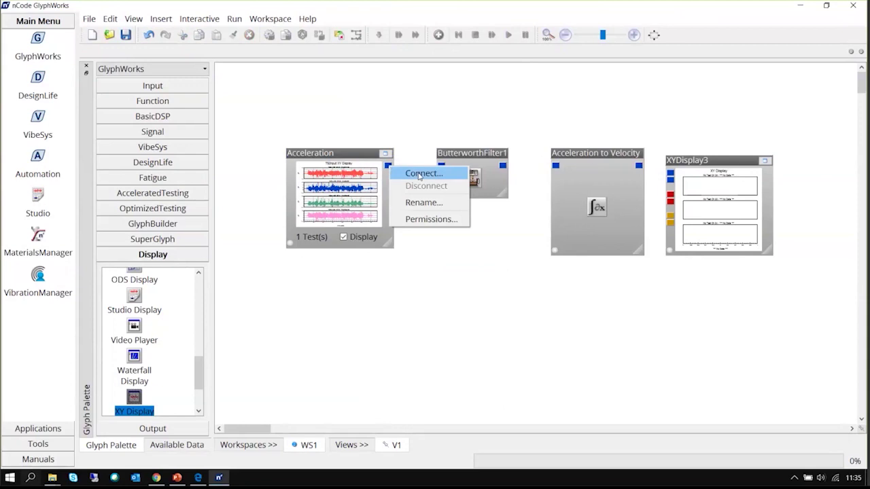
left_click(420, 174)
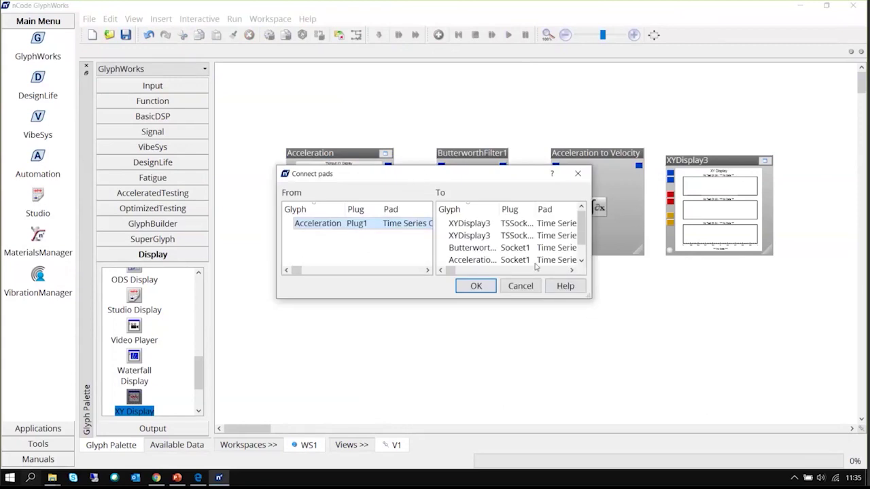
left_click_drag(590, 298, 708, 421)
left_click_drag(408, 173, 404, 306)
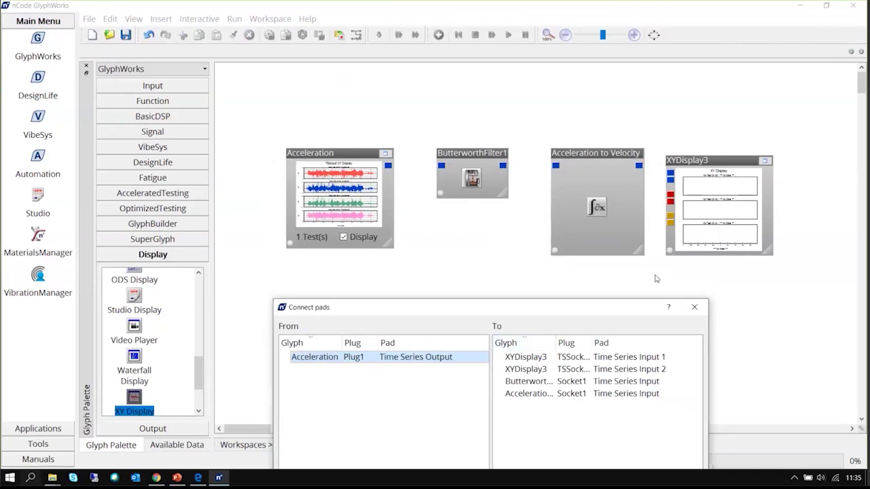
left_click(693, 307)
scroll(180, 396, "down", 2)
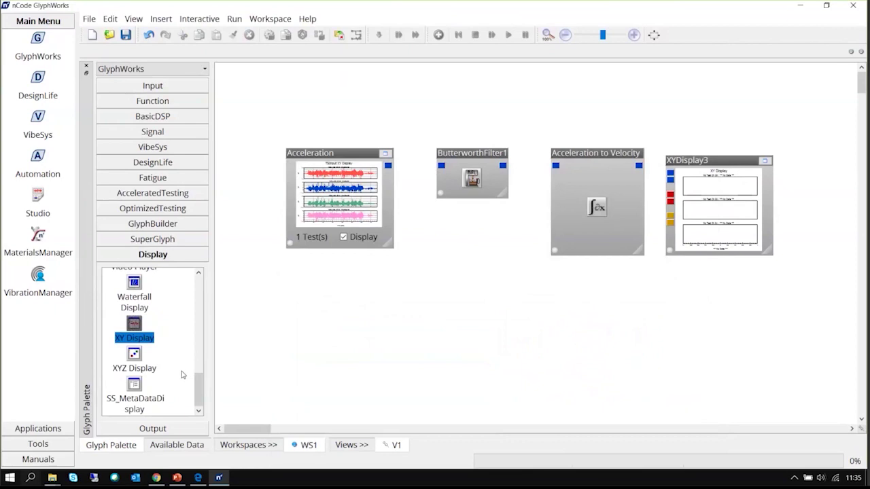
Place a Histogram Display glyph and connect the Acceleration output pad to XYDisplay3.
key("h")
left_click_drag(136, 309, 602, 297)
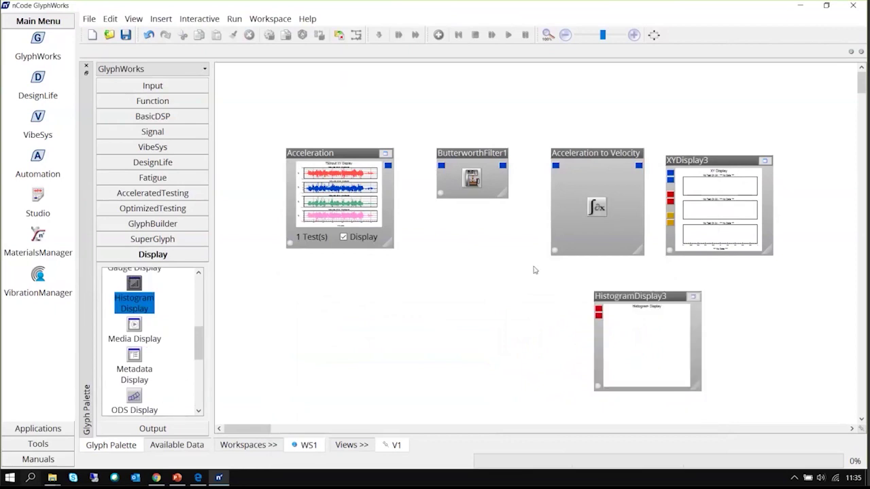
right_click(388, 168)
left_click(394, 170)
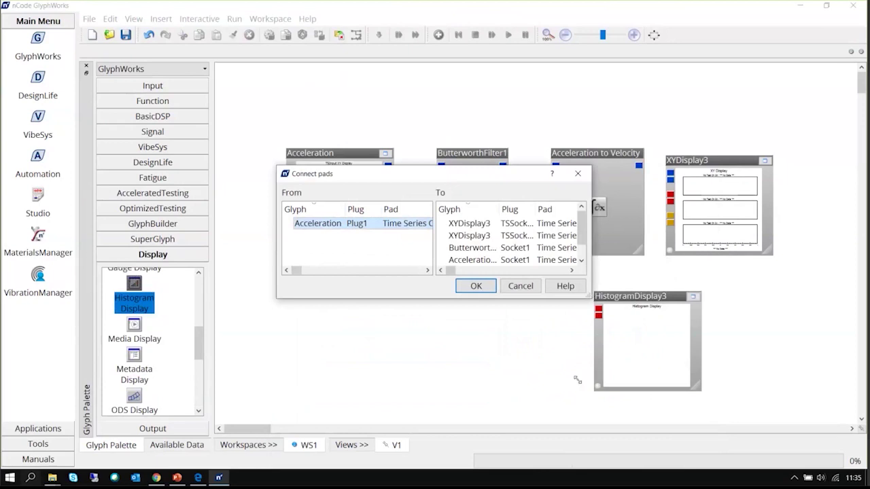
left_click_drag(590, 297, 578, 381)
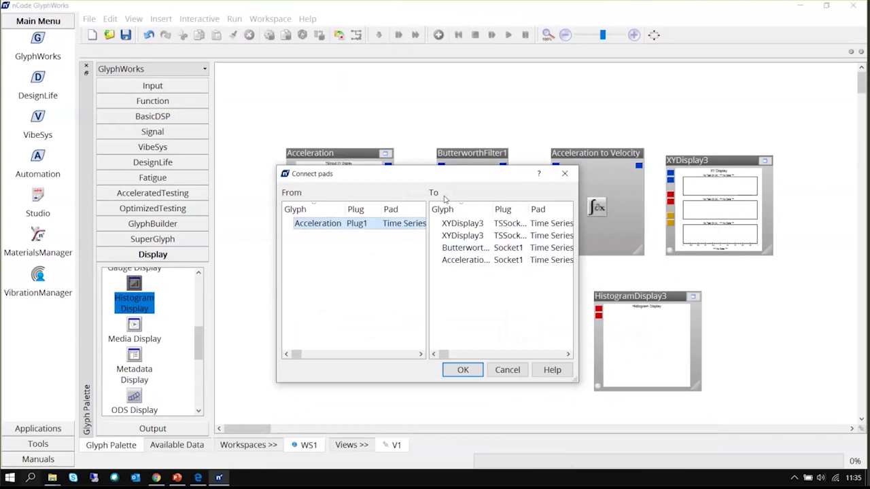
left_click_drag(441, 174, 459, 270)
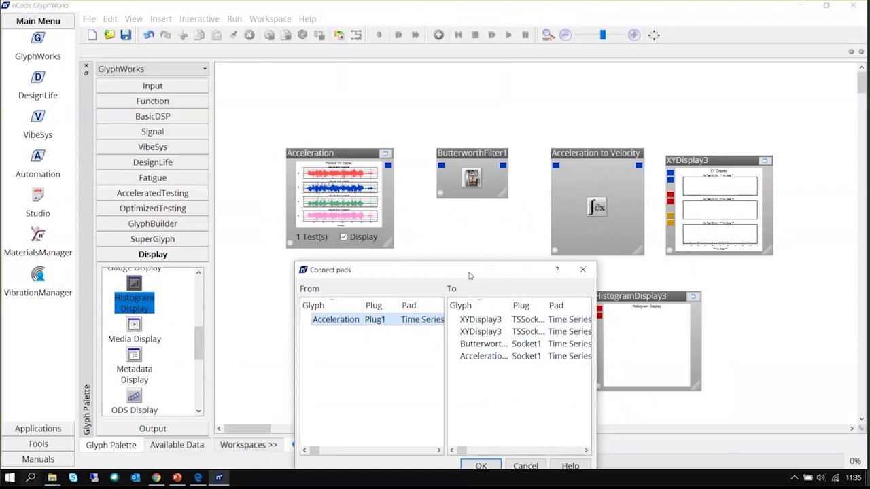
left_click_drag(449, 270, 434, 252)
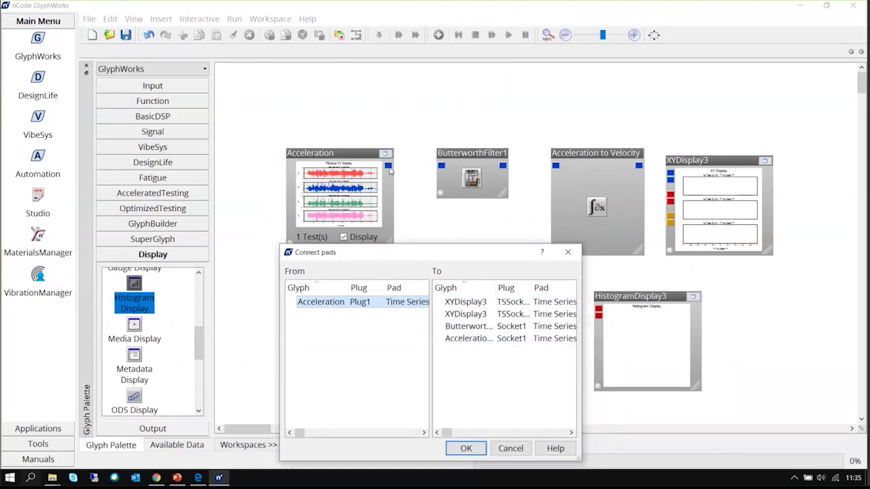
left_click(473, 305)
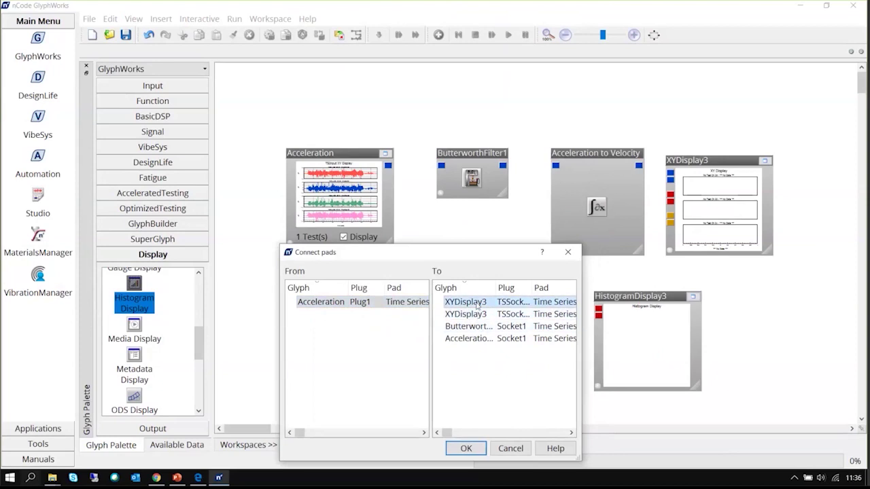
left_click(476, 446)
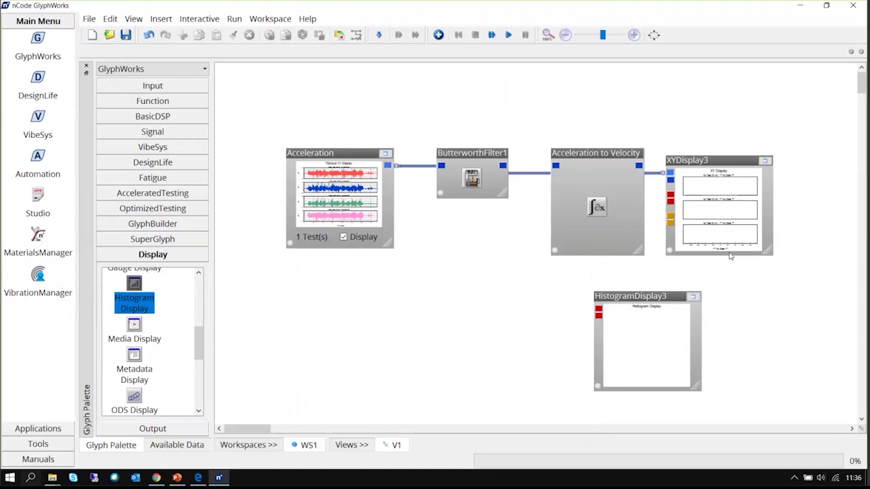
Zoom out and move HistogramDisplay3 up and to the right of the chain.
left_click(565, 35)
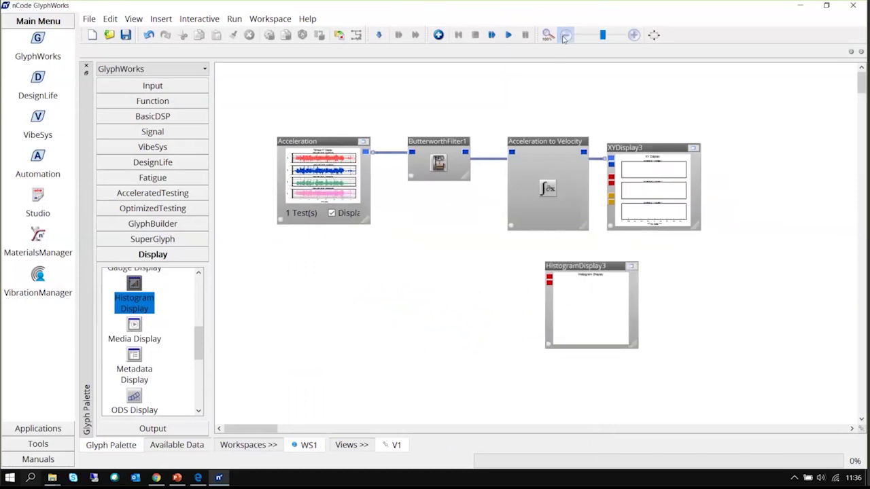
left_click(565, 35)
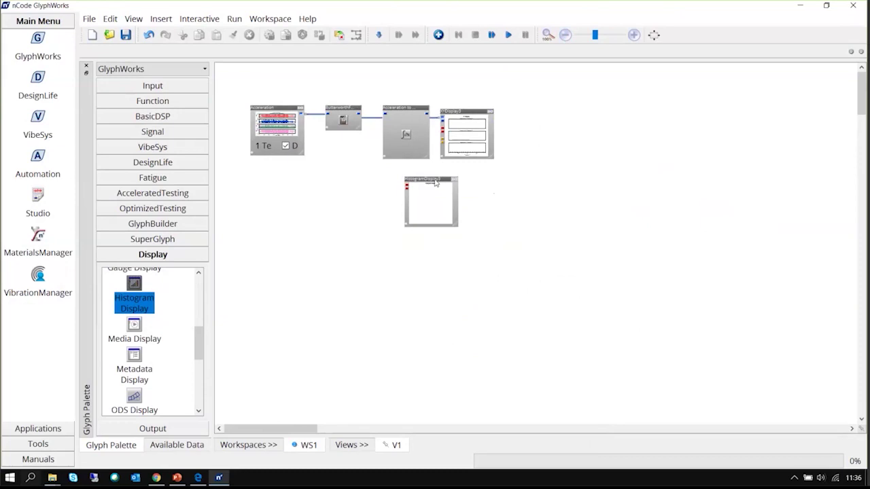
left_click_drag(437, 191, 588, 121)
Zoom out and check the Acceleration glyph's action list without choosing anything.
left_click(565, 35)
left_click(566, 35)
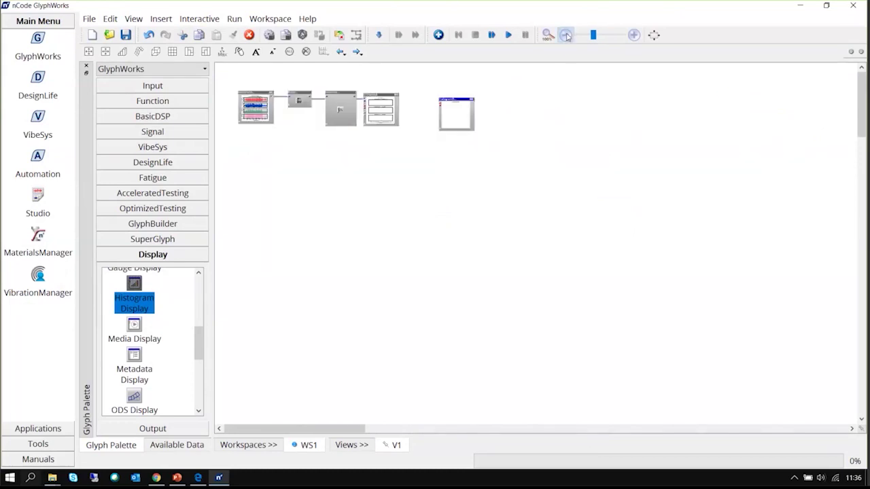
right_click(253, 85)
key("Escape")
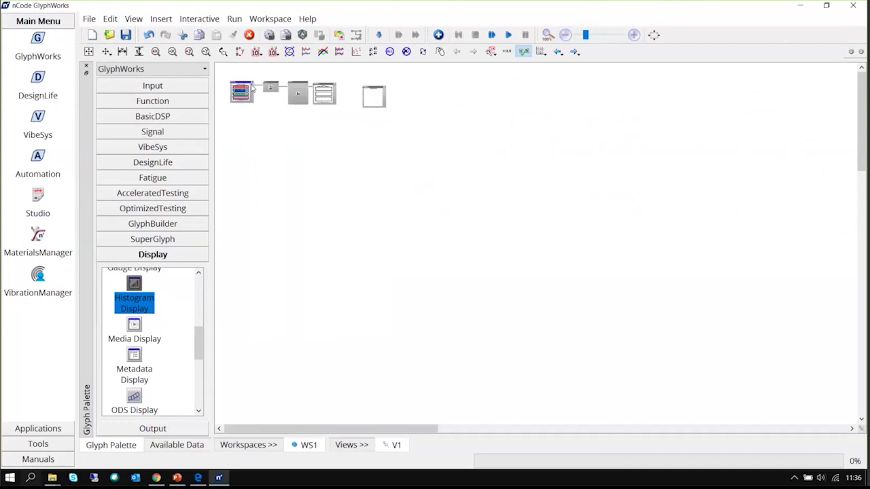
right_click(252, 87)
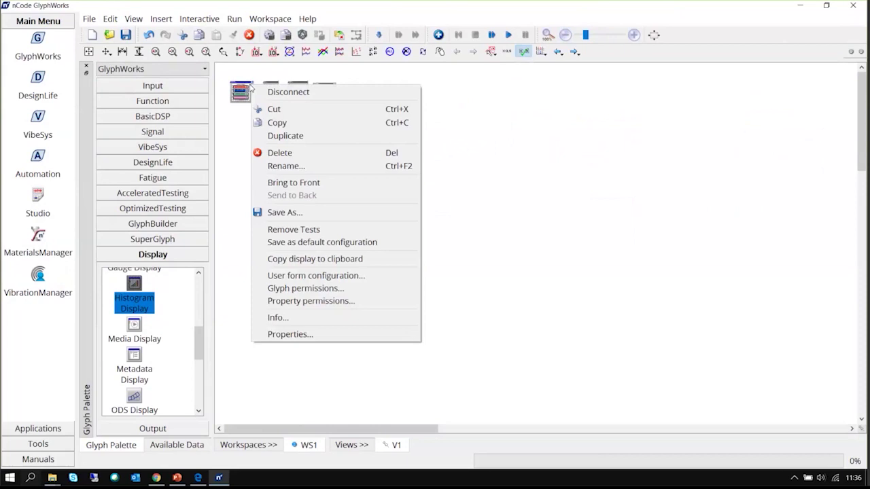
key("Escape")
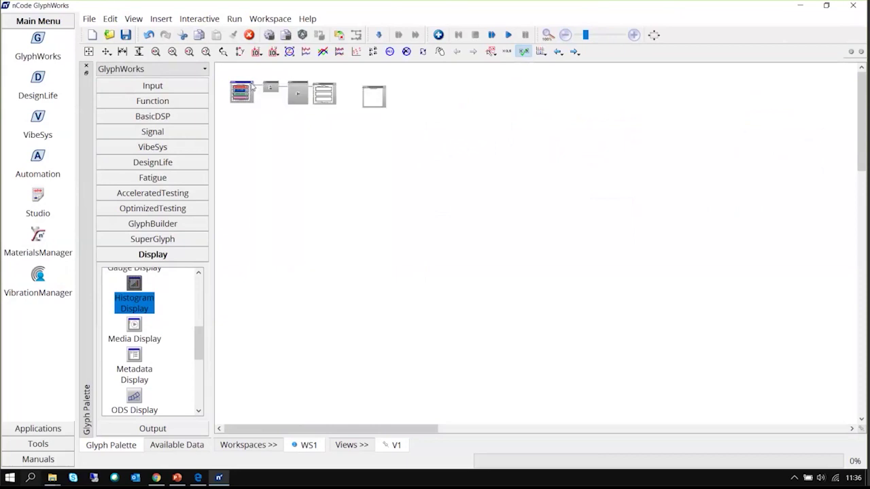
Zoom in three steps to enlarge the five-glyph flow and select ButterworthFilter1.
scroll(252, 87, "down", 1)
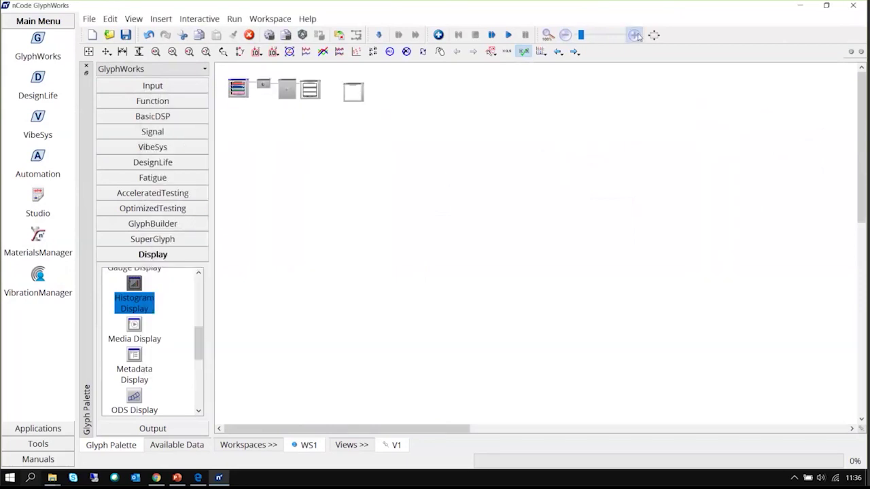
left_click(634, 35)
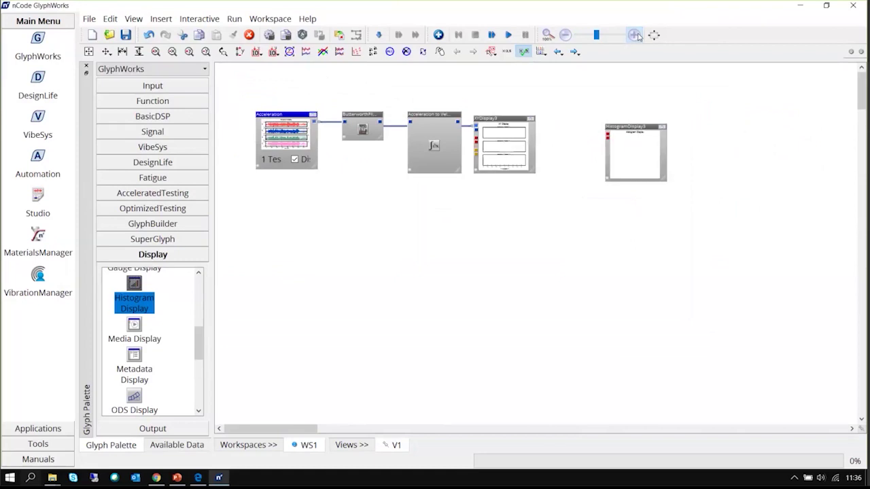
left_click(634, 34)
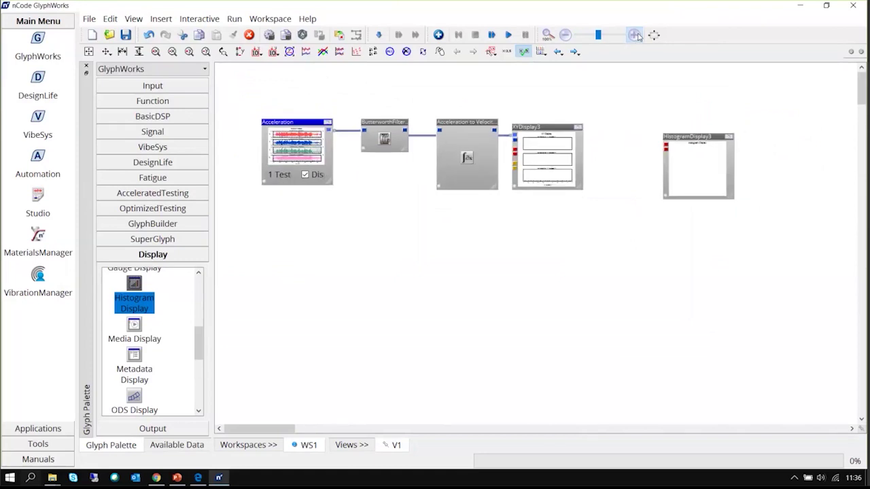
left_click(635, 34)
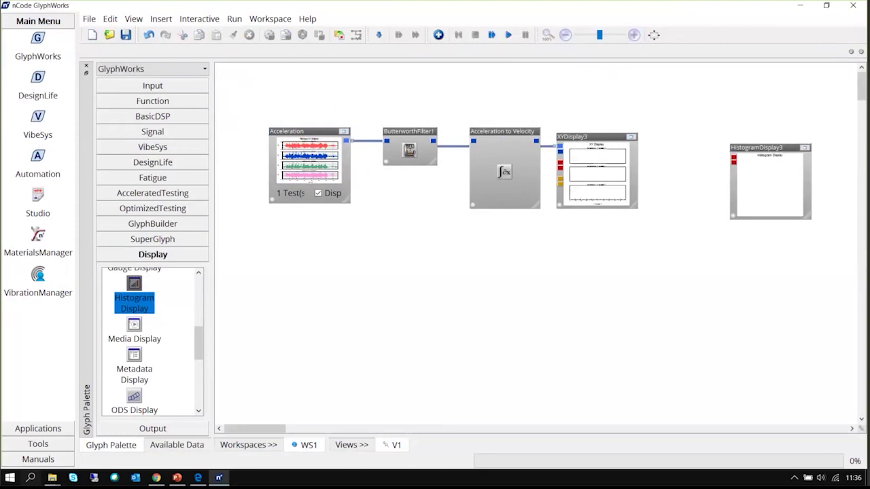
left_click(406, 132)
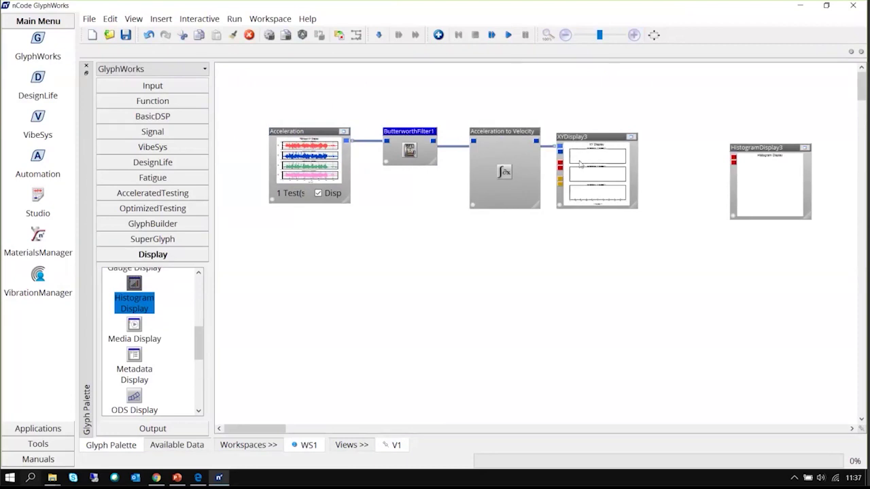
Give the Acceleration to Velocity glyph the info note 'Convert Accel data to Velocity by Integration'.
right_click(518, 133)
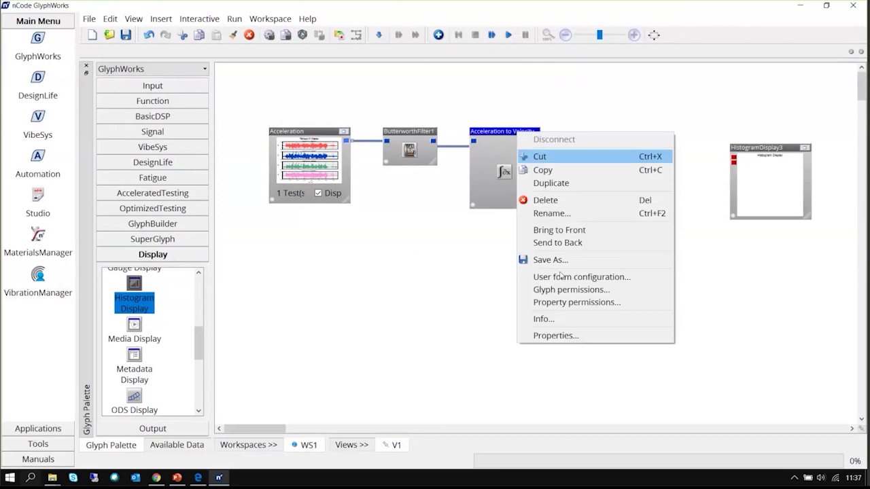
key("Escape")
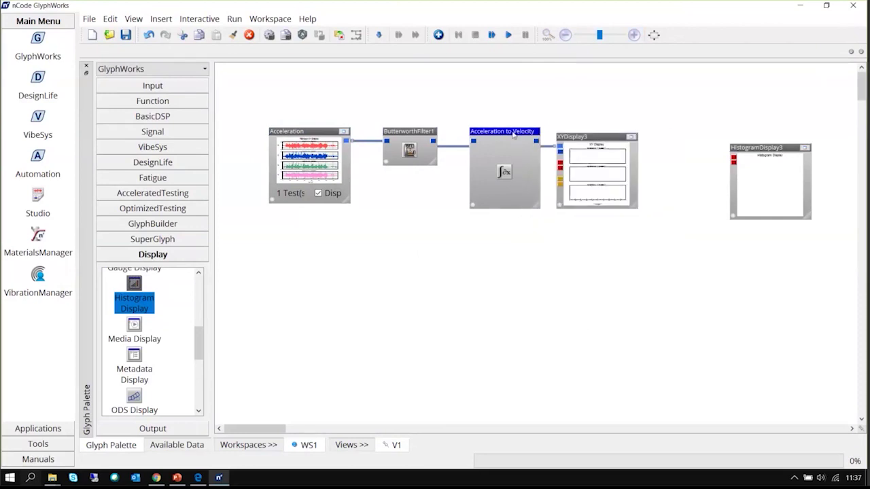
right_click(513, 133)
left_click(543, 320)
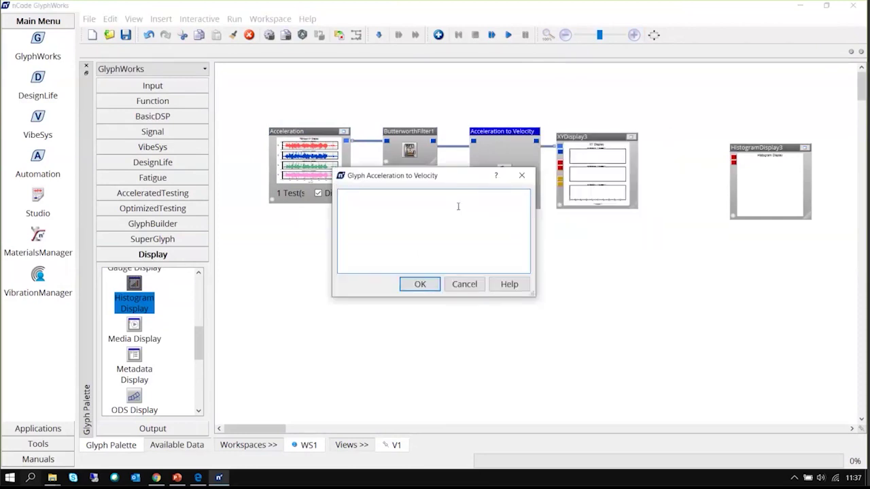
type("Convert Accel data to V")
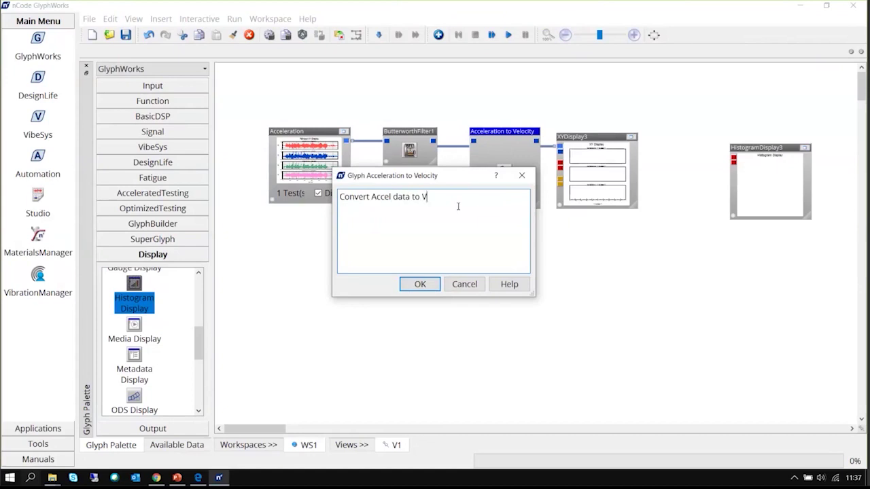
type("elocity by Integration")
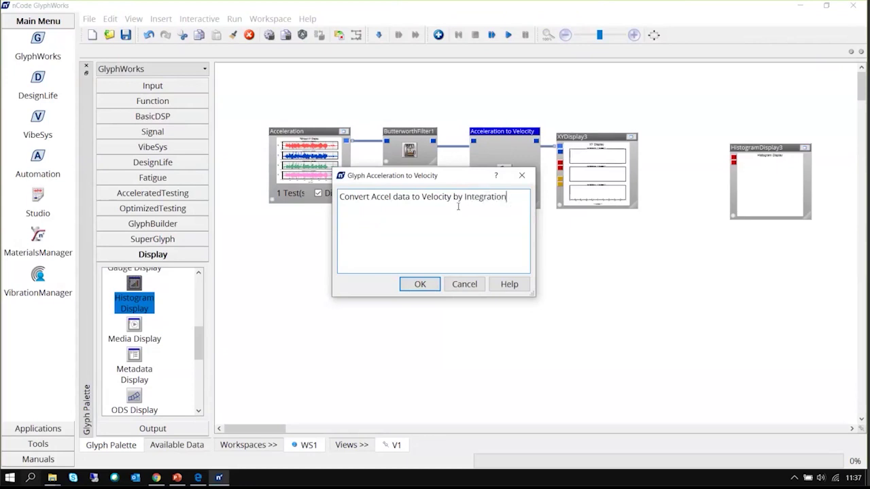
left_click(436, 287)
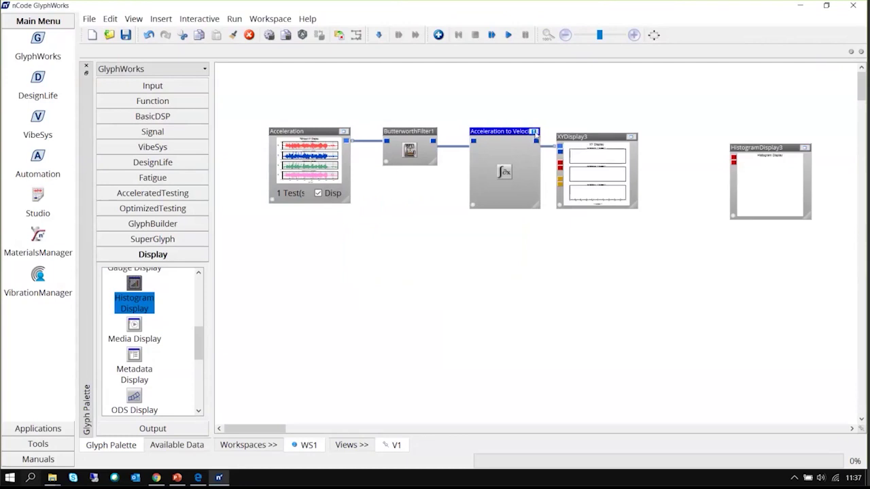
Reopen the glyph's info to check the saved description, then close it unchanged.
left_click(534, 132)
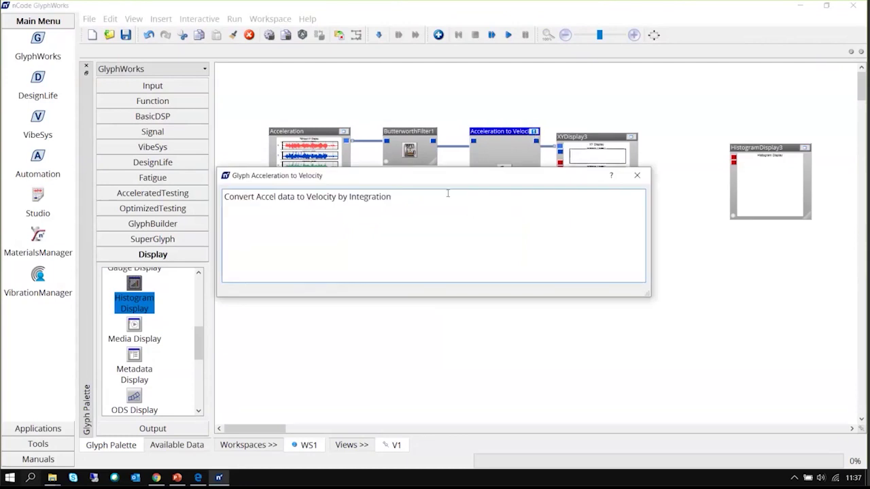
left_click(635, 176)
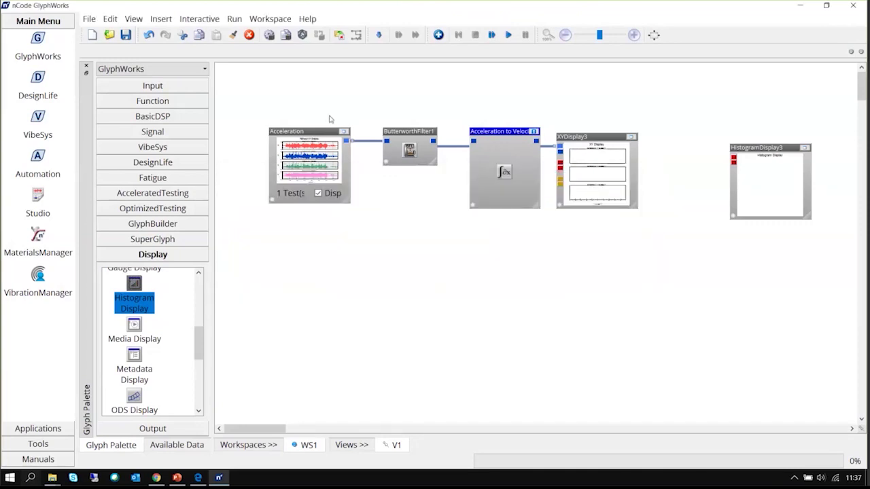
right_click(502, 143)
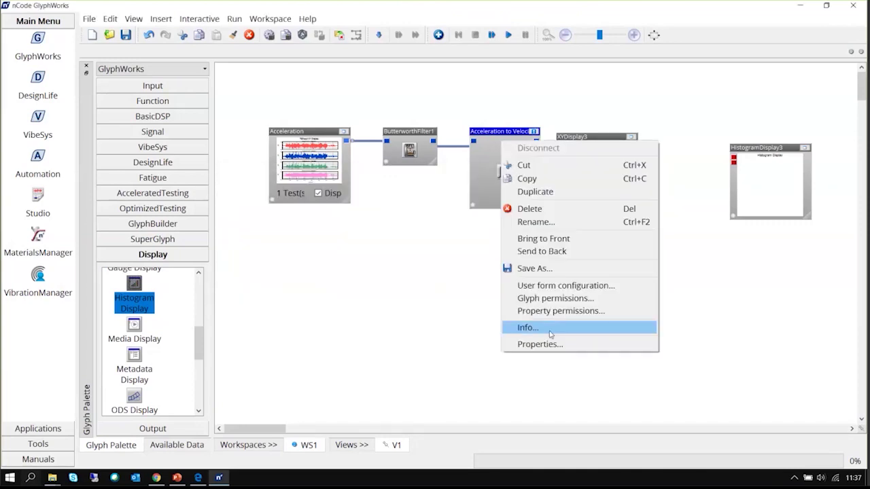
left_click(527, 327)
left_click_drag(281, 198, 467, 217)
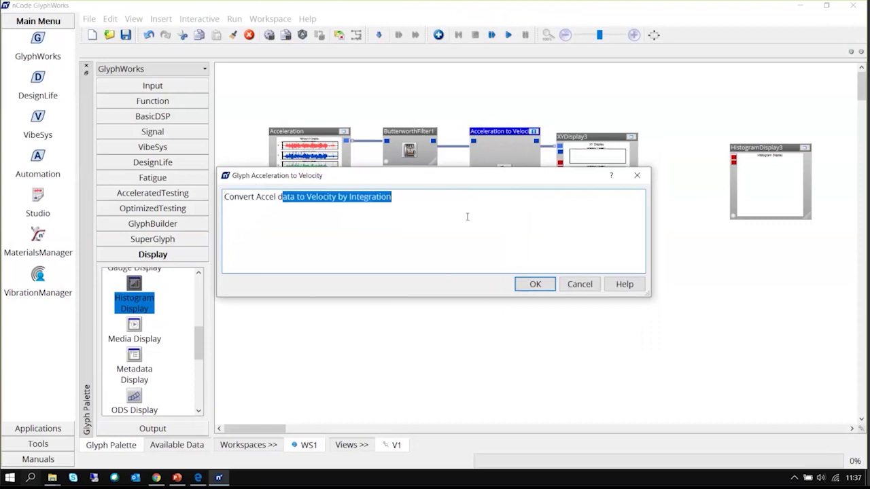
left_click(466, 217)
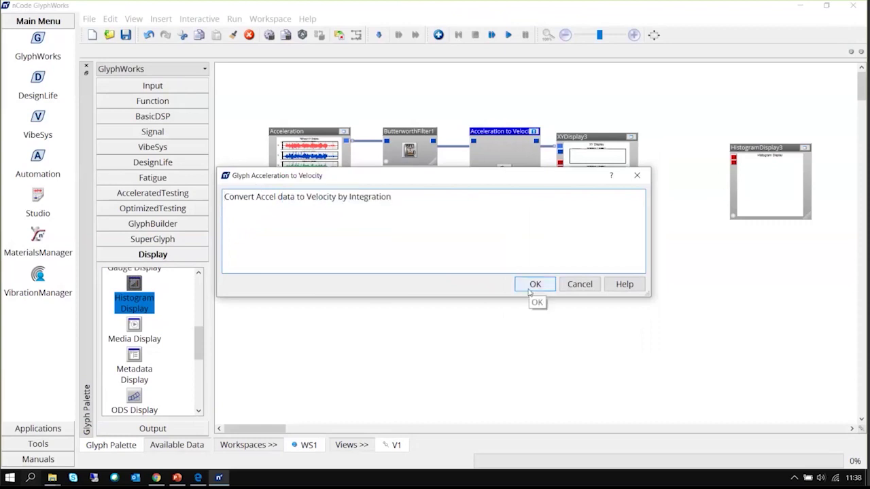
left_click(529, 292)
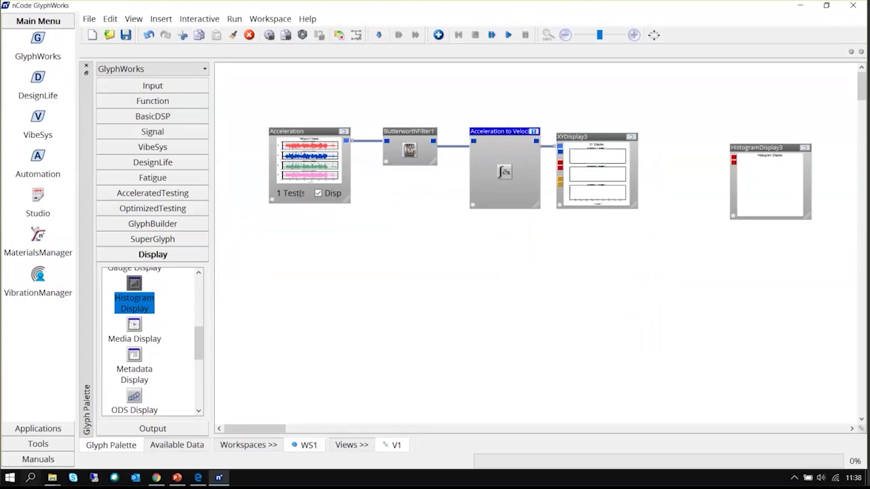
Drag a Strain Life glyph from the Fatigue category onto the canvas below the existing flow.
key("alt+Tab")
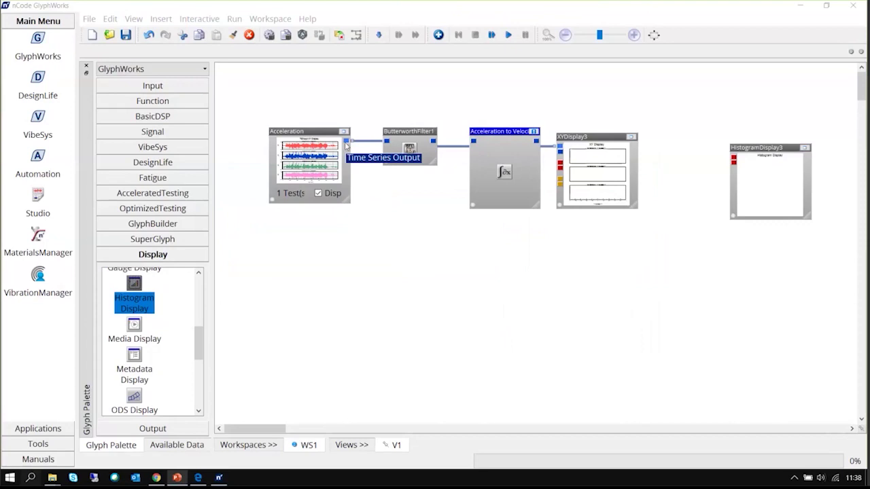
left_click(400, 235)
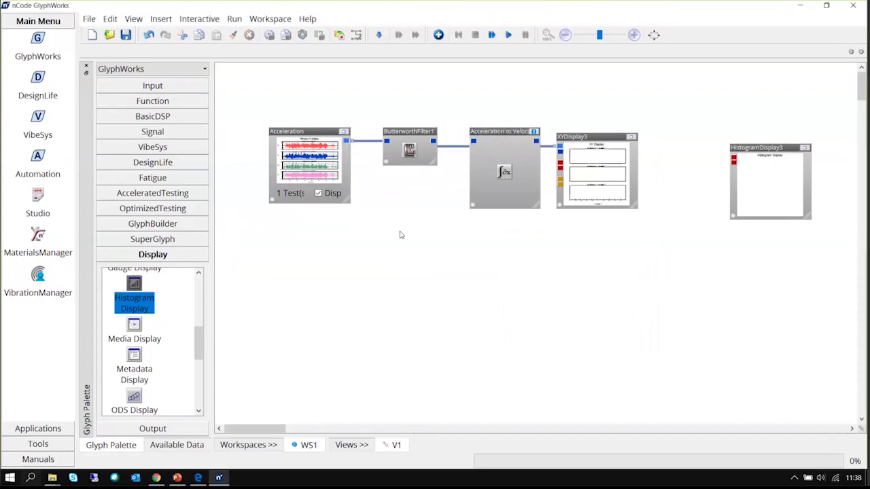
left_click(176, 137)
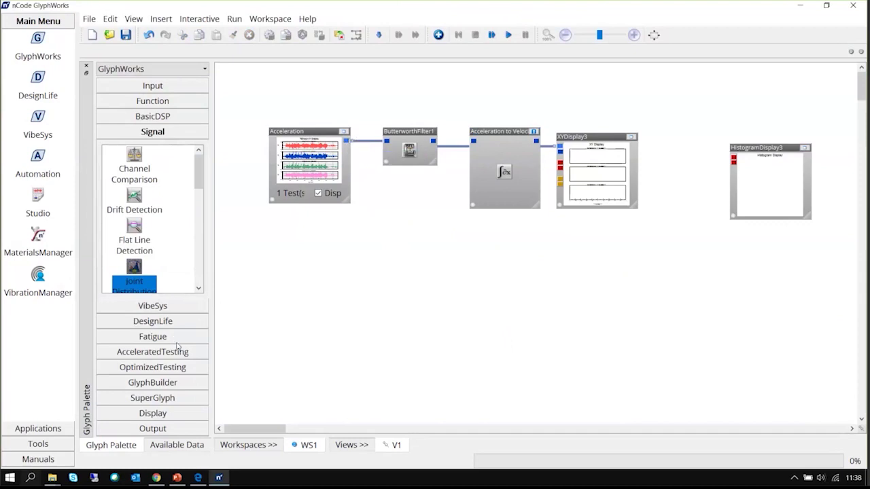
left_click(164, 321)
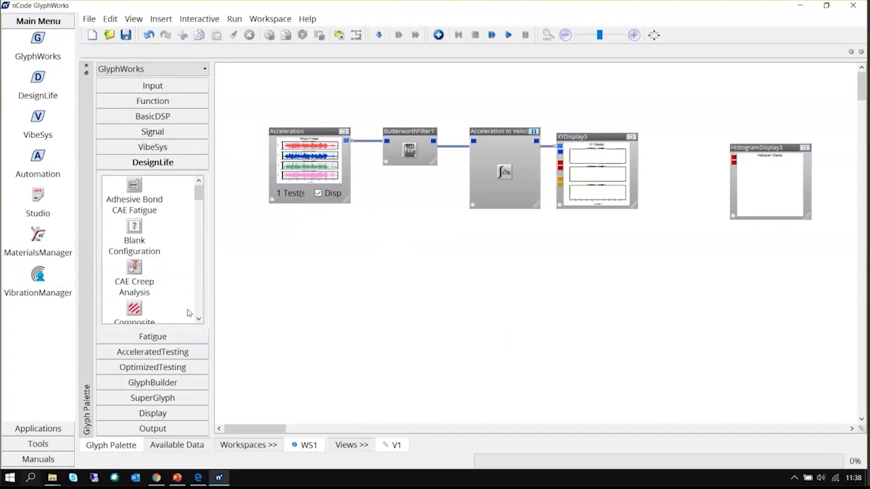
scroll(188, 313, "down", 5)
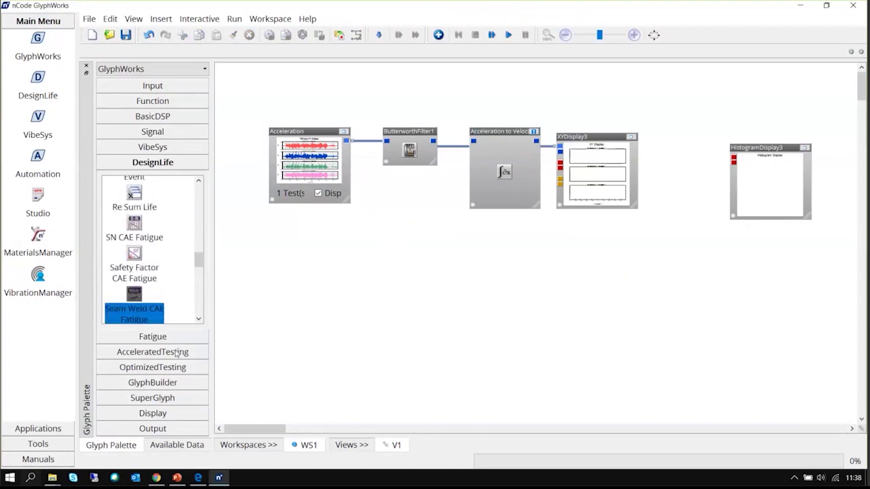
left_click(178, 337)
left_click(144, 305)
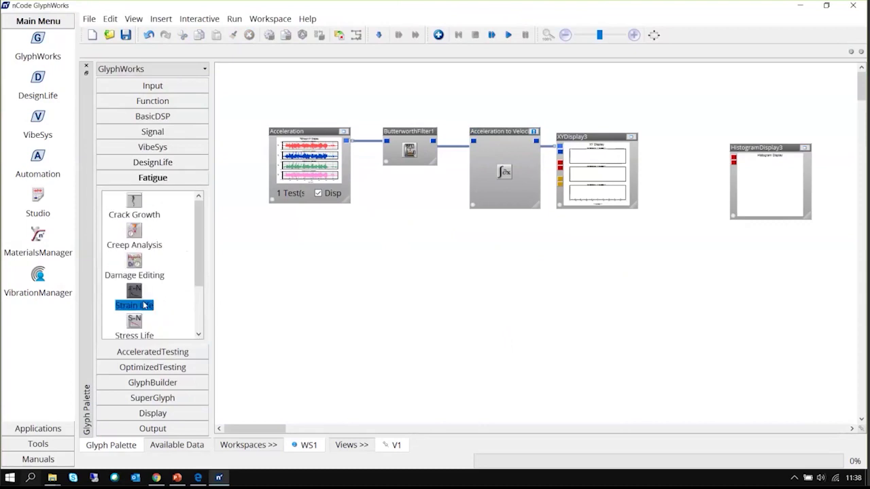
left_click_drag(143, 305, 422, 284)
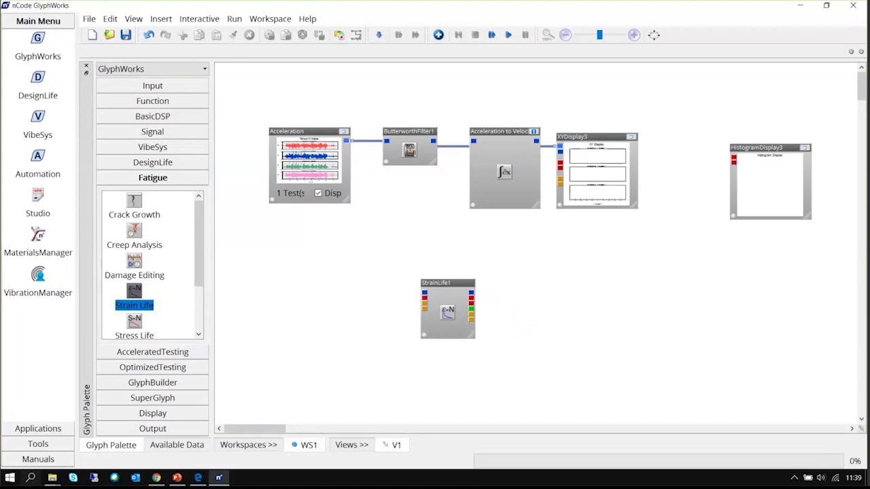
key("alt+Tab")
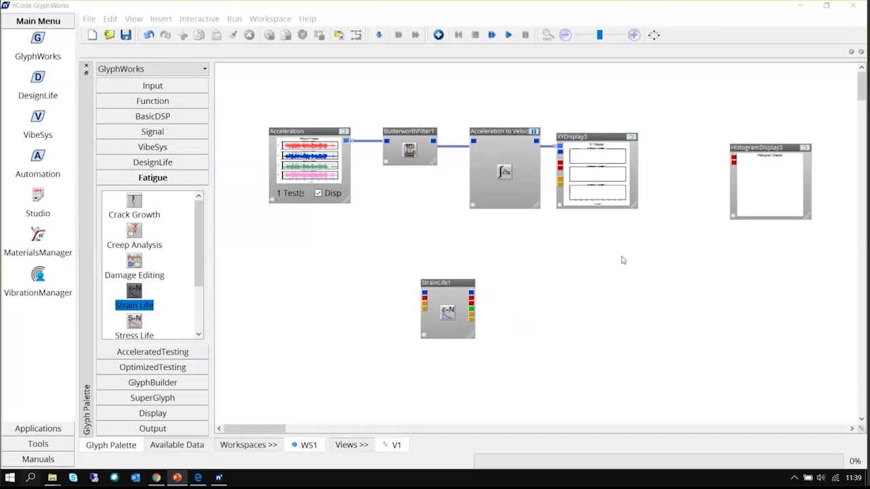
Select all glyphs, paste a copy offset over the flow, then start a new workspace with Ctrl+N.
left_click(270, 85)
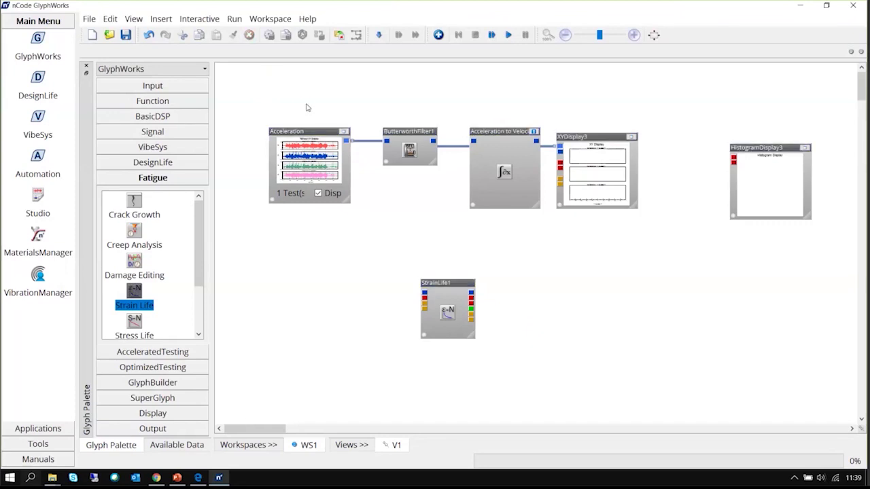
key("ctrl+a")
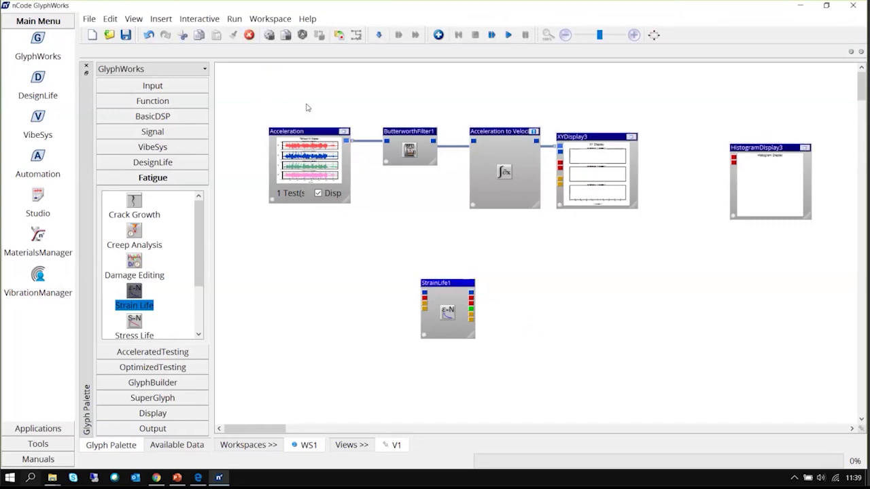
left_click(307, 107)
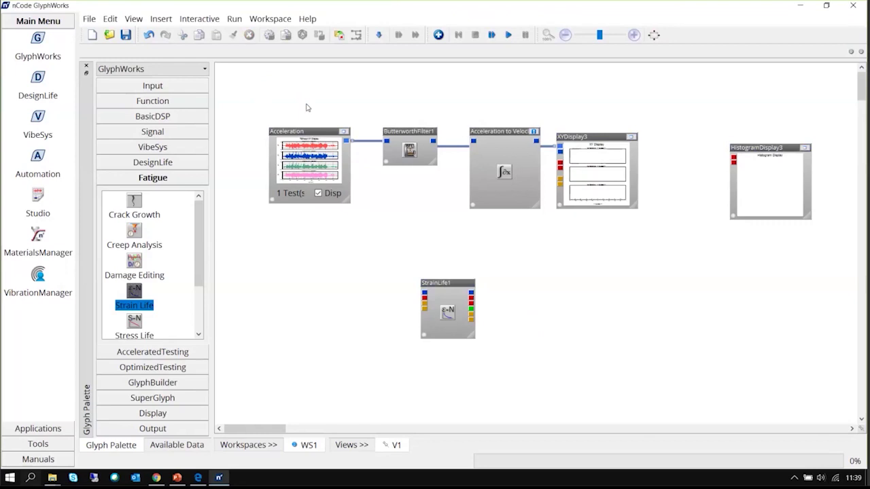
key("ctrl+a")
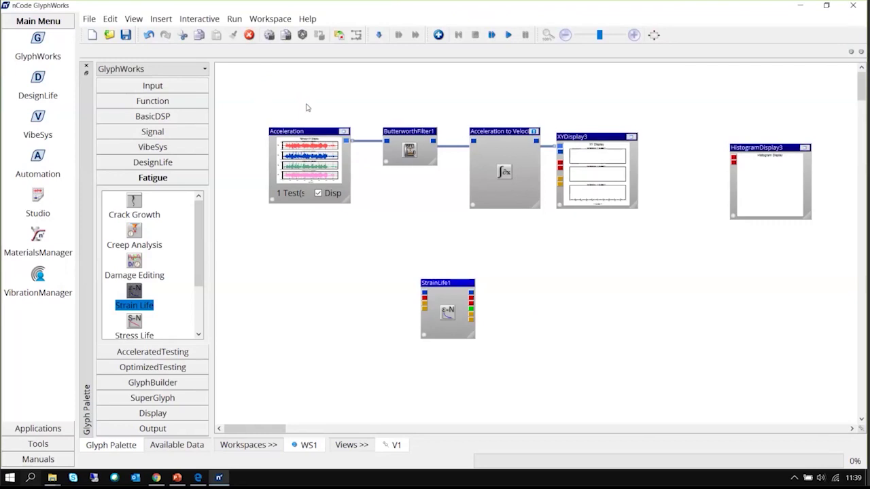
left_click(330, 261)
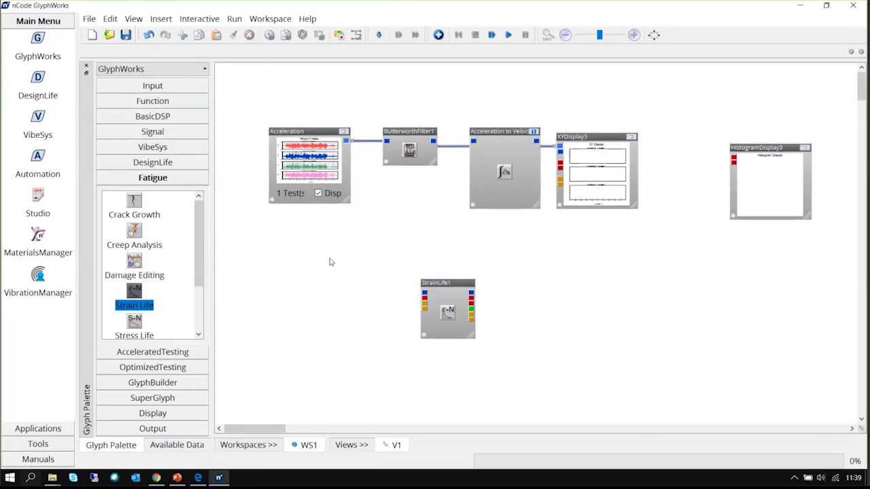
key("ctrl+v")
left_click_drag(426, 138, 437, 233)
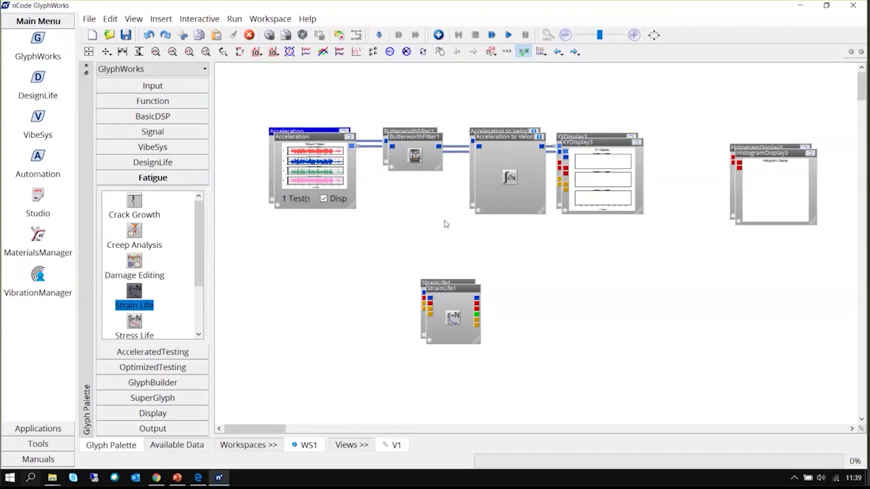
key("ctrl+n")
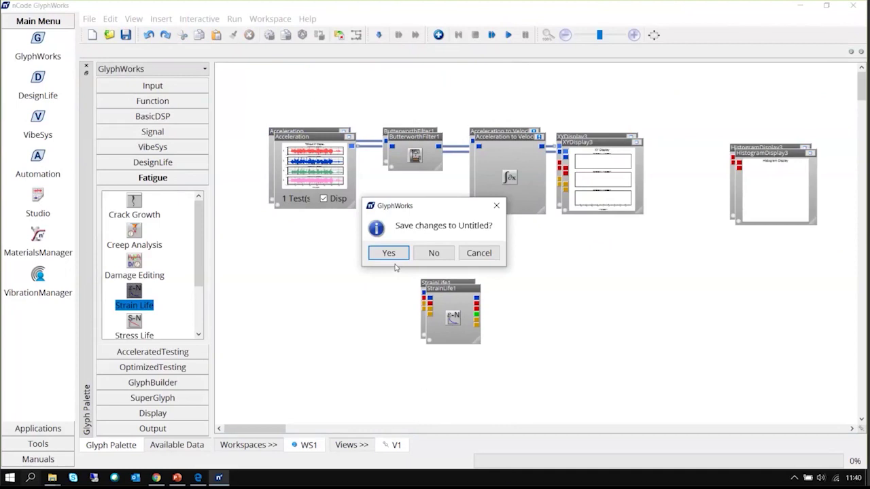
Dismiss the save prompt and set the process description to 'Input ts acceleratiion and convert into velocity'.
left_click(479, 252)
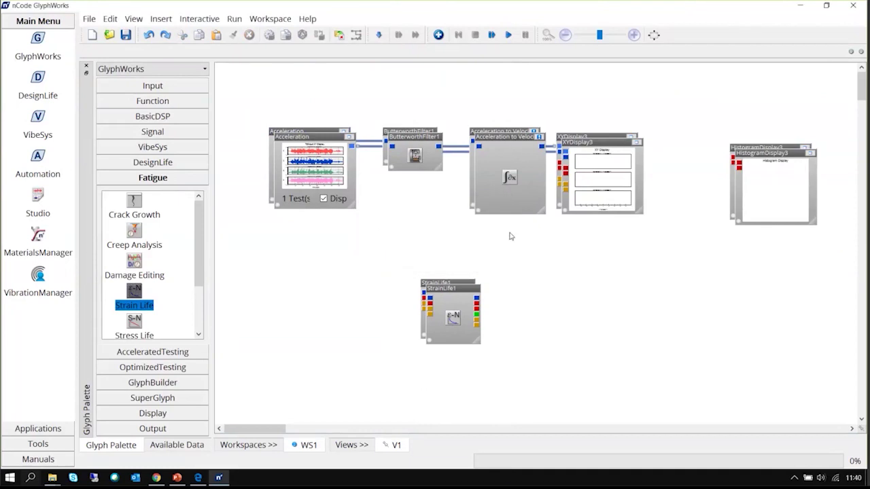
double_click(338, 290)
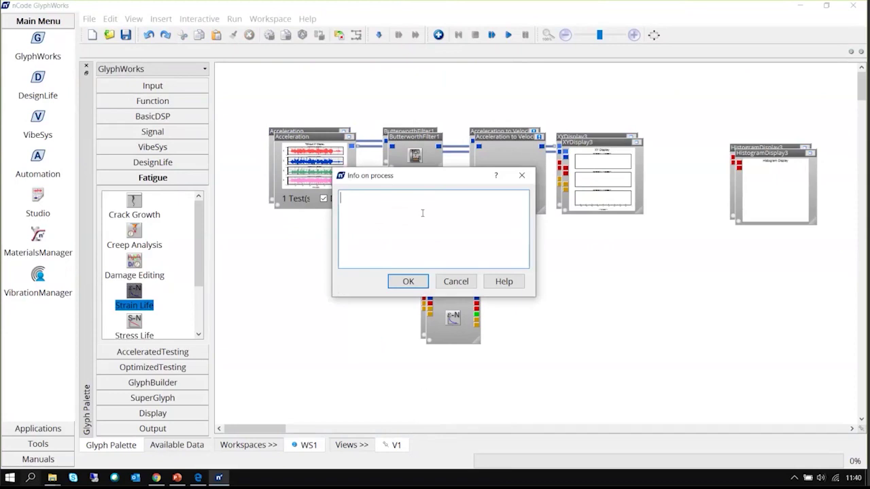
type("Input ts accele")
key("BackSpace")
type("eratiion and")
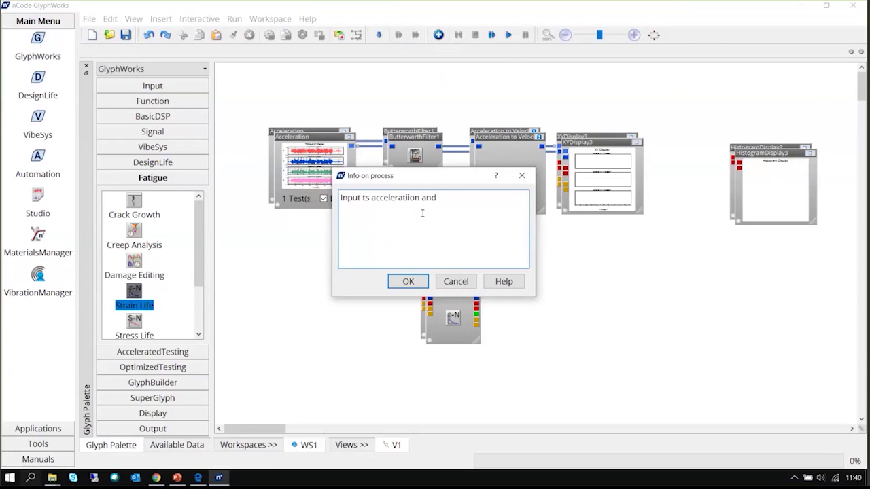
type(" convert int o velocity")
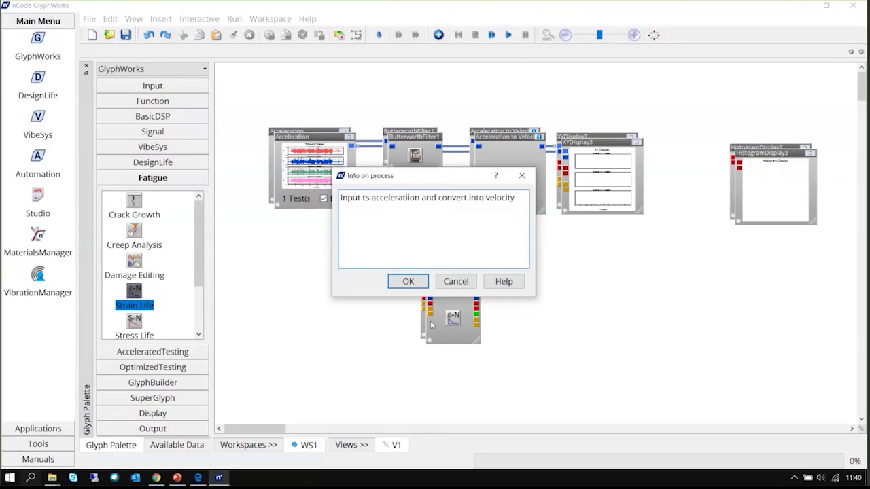
left_click(409, 281)
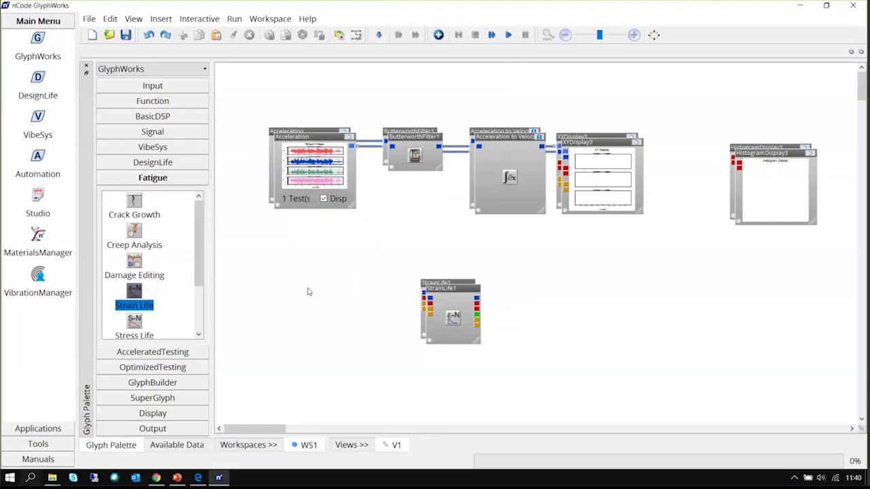
Reopen the process description to review it and close it without changes.
double_click(346, 112)
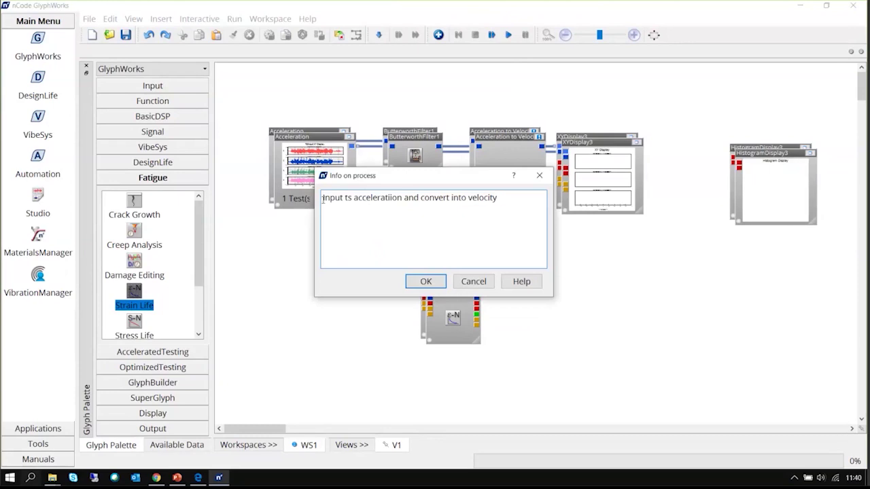
left_click_drag(323, 198, 483, 208)
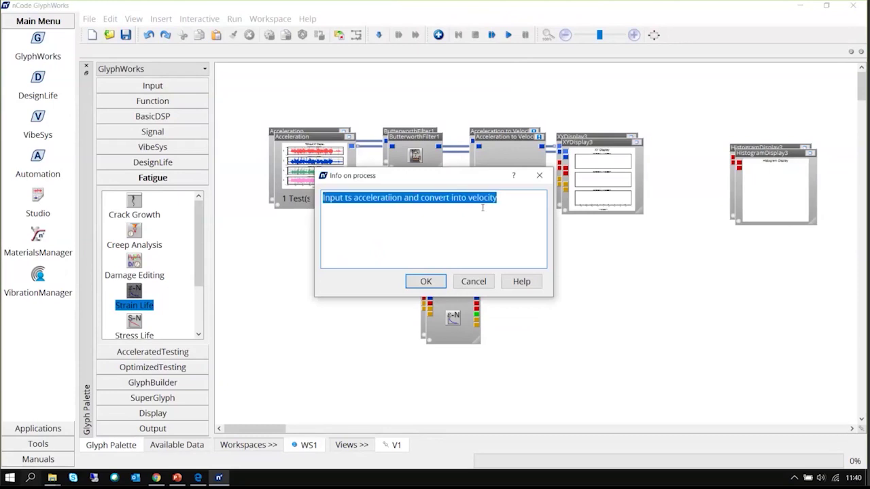
left_click(483, 208)
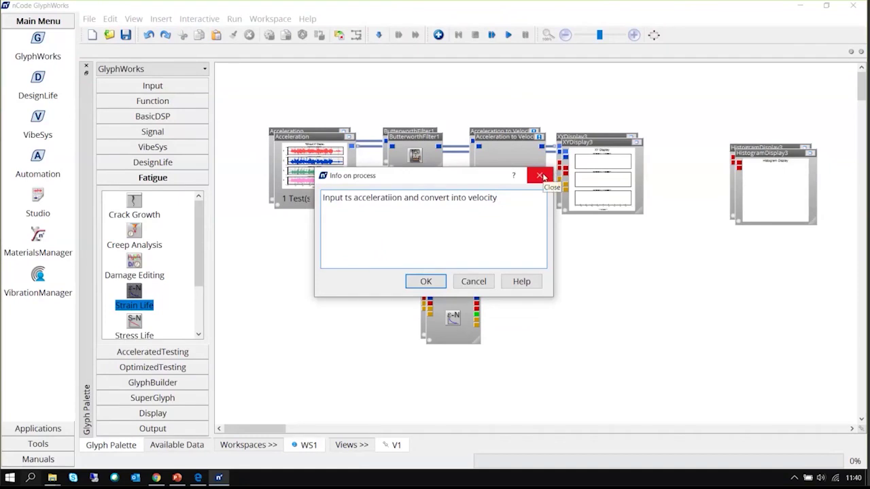
left_click(542, 176)
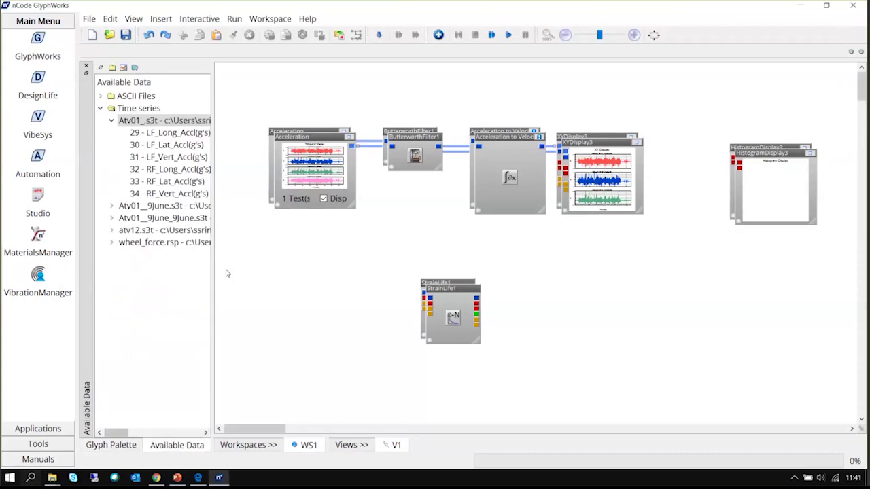
Widen the Available Data panel and display the ASCII files as a table.
left_click_drag(212, 265, 264, 265)
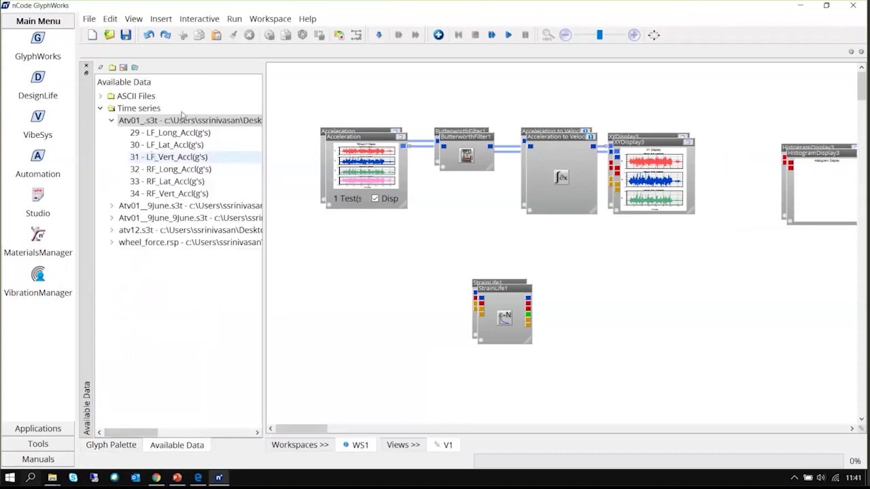
right_click(144, 100)
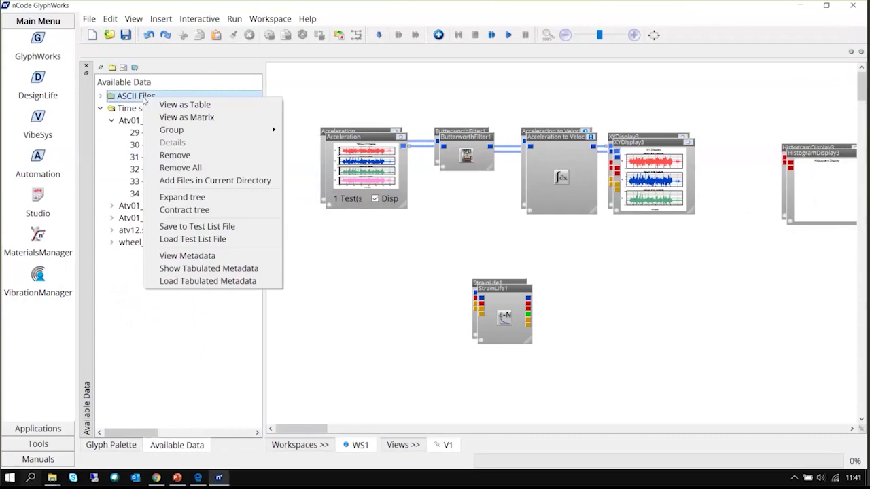
left_click(197, 106)
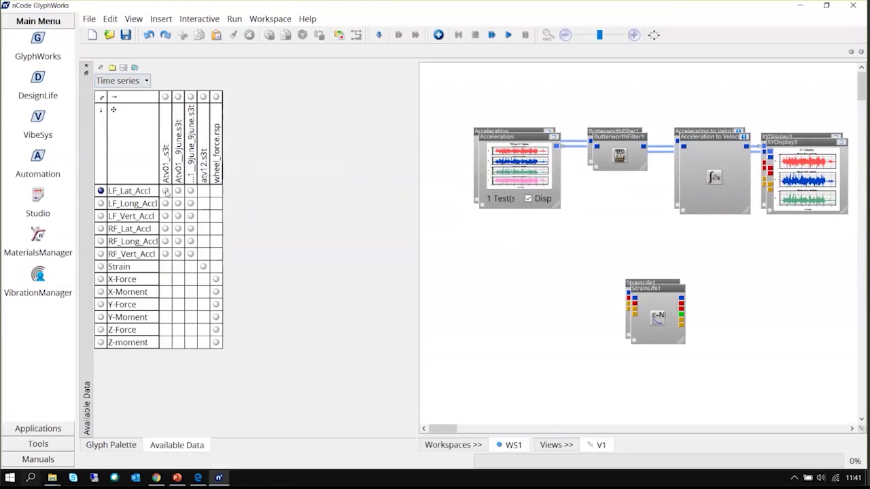
Pick LF_Lat_Accl and RF_Vert_Accl from the three Atv01 files, Strain from atv12.s3t, and the X-Force row.
left_click(166, 193)
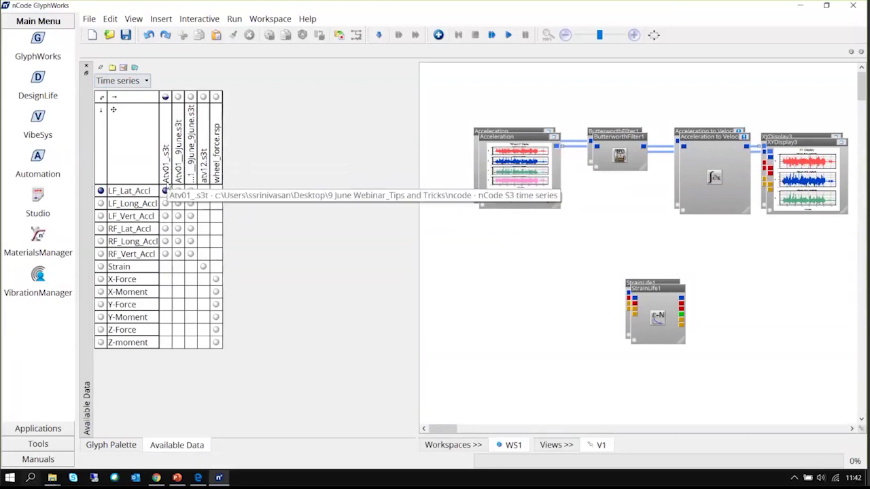
left_click(178, 192)
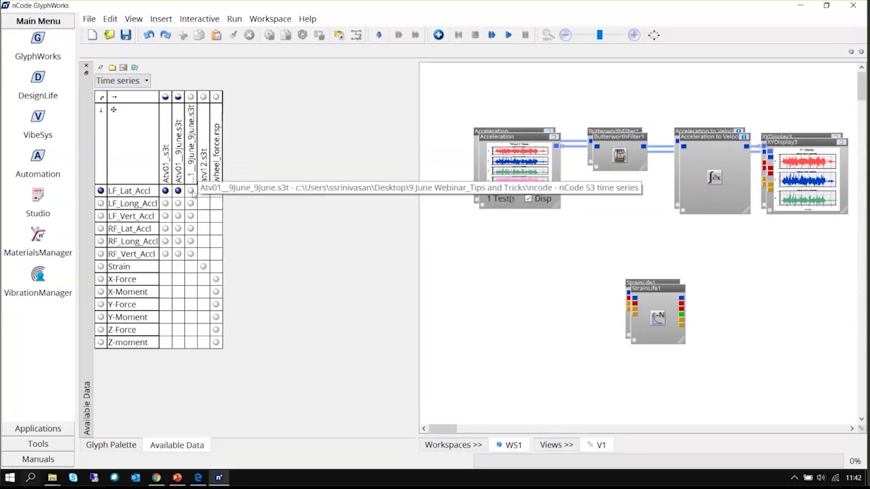
left_click(191, 191)
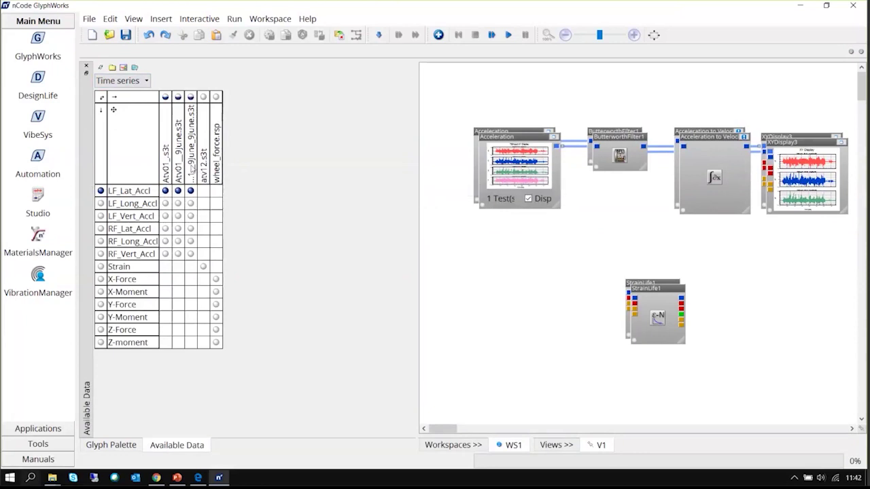
left_click(101, 253)
left_click(178, 254)
left_click(191, 254)
left_click(101, 267)
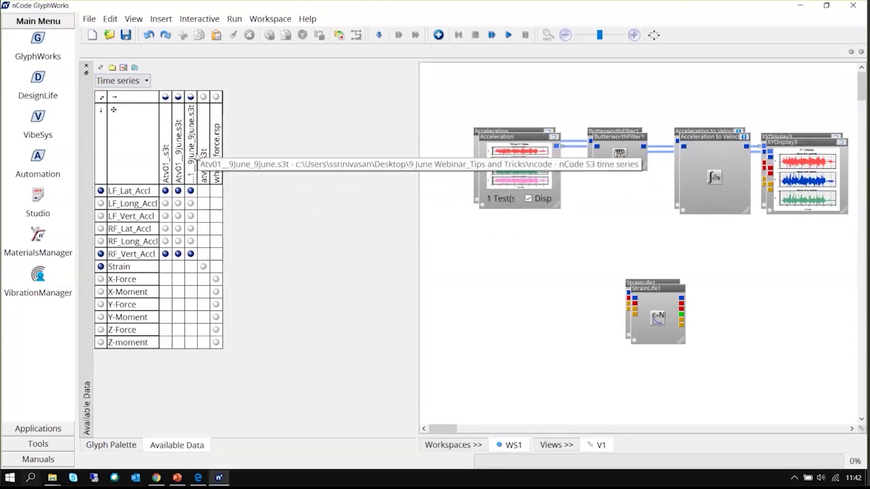
left_click(203, 266)
left_click(101, 279)
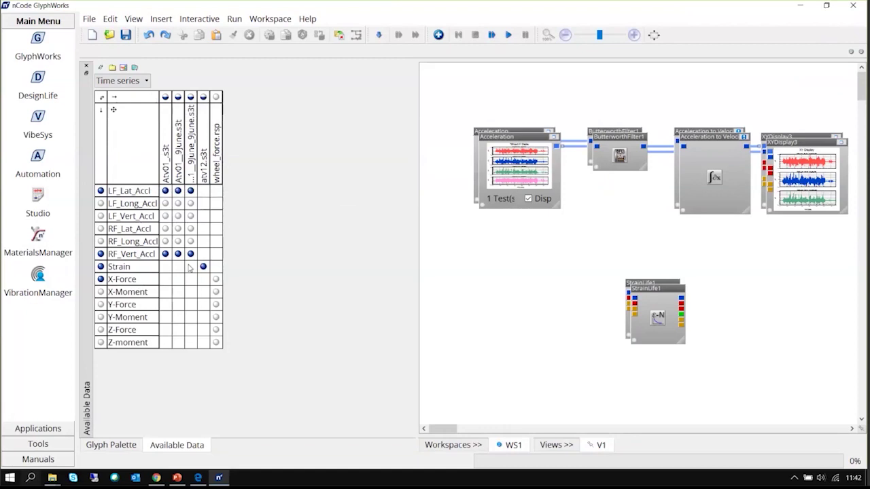
Switch the data type list to ASCII Files and back to Time series, clearing all channel picks.
left_click(129, 82)
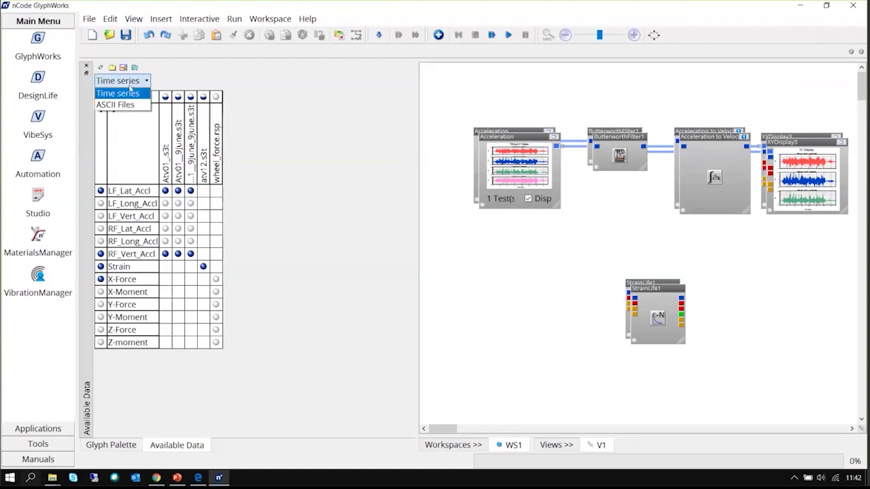
left_click(117, 105)
left_click(144, 82)
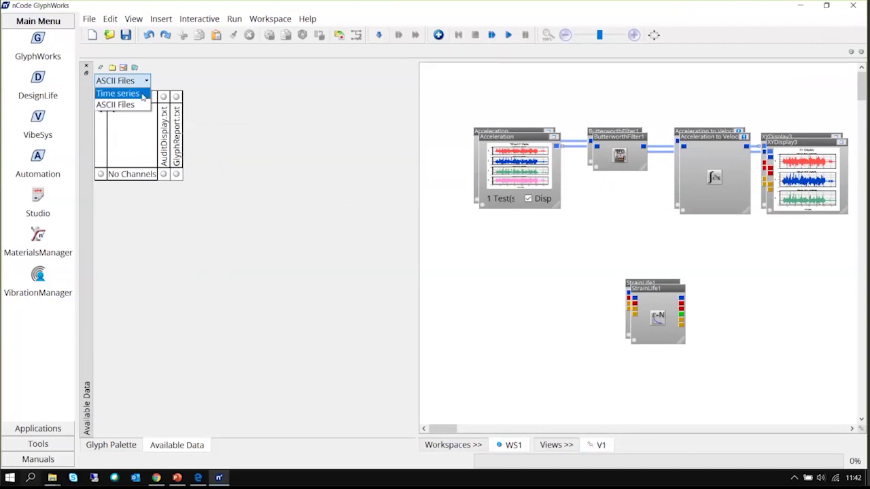
left_click(143, 96)
scroll(141, 85, "down", 1)
left_click(144, 82)
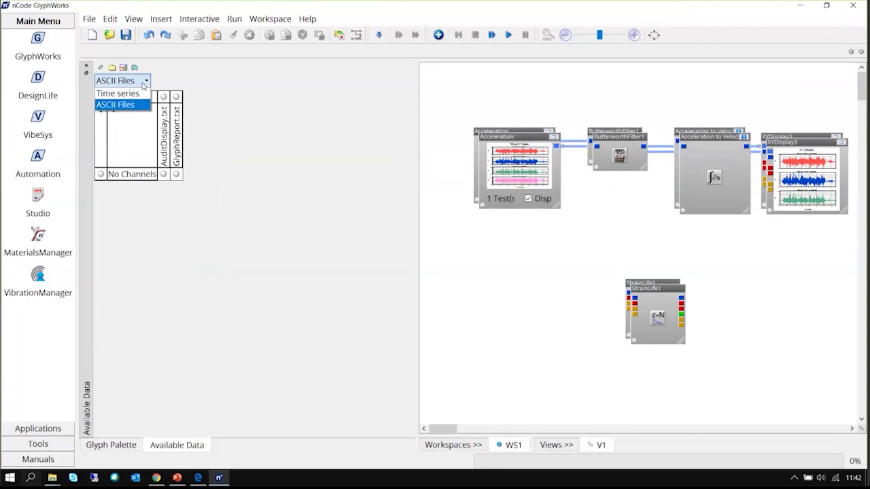
left_click(142, 95)
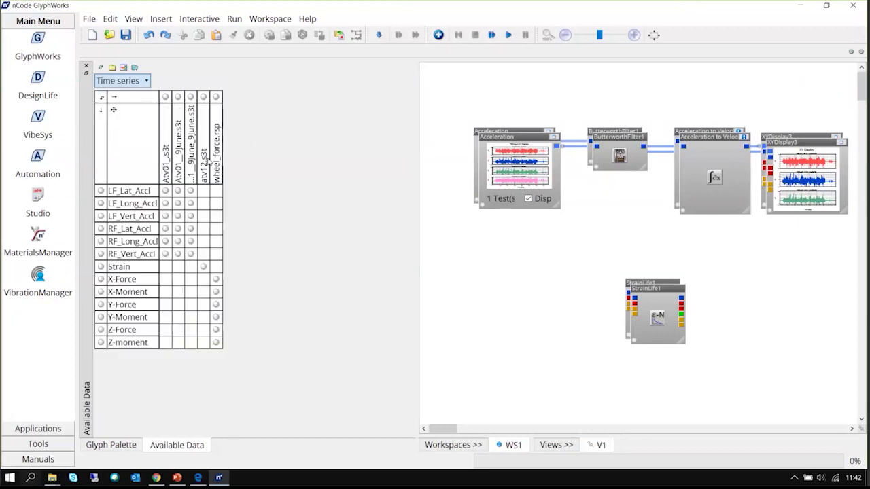
Return the available data panel to tree view with ASCII Files and Time series folders.
right_click(139, 107)
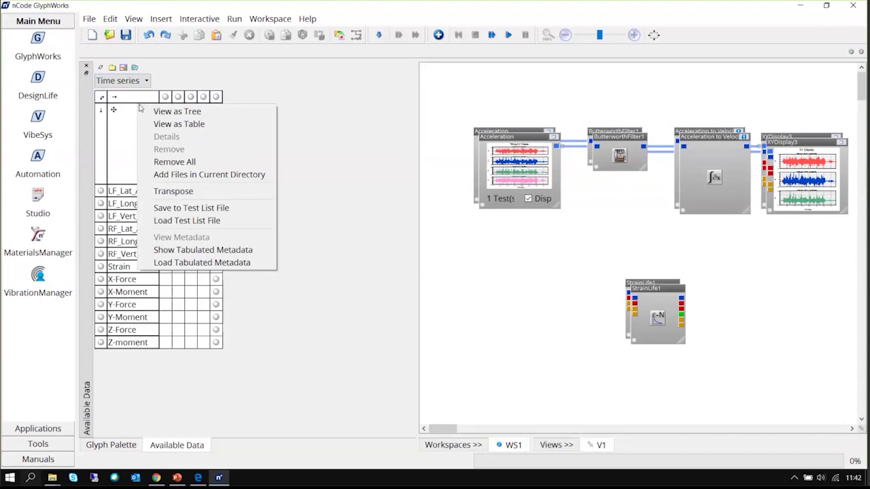
left_click(167, 111)
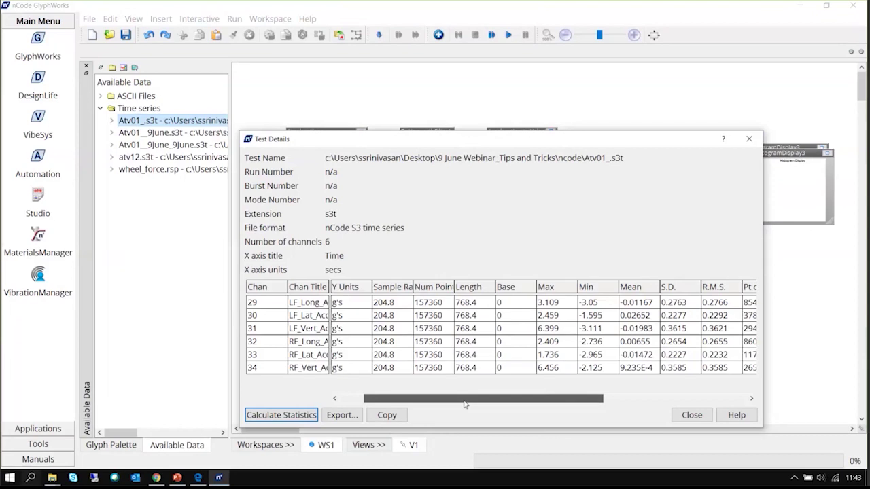
Scroll the Test Details channel table sideways to review the Atv01_.s3t statistics.
scroll(462, 404, "right", 1)
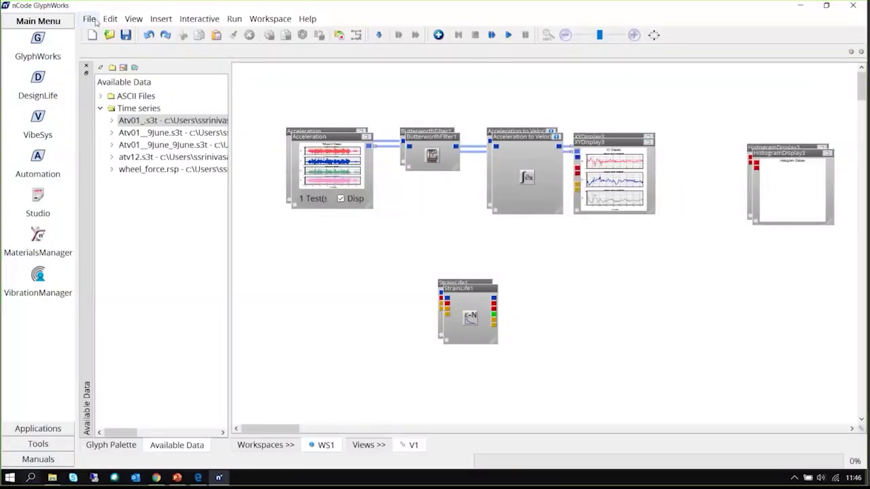
left_click(89, 19)
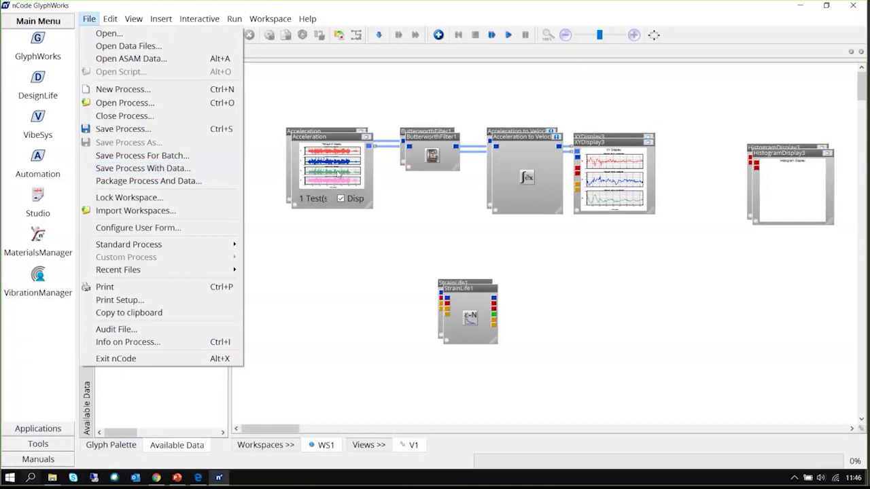
left_click(146, 186)
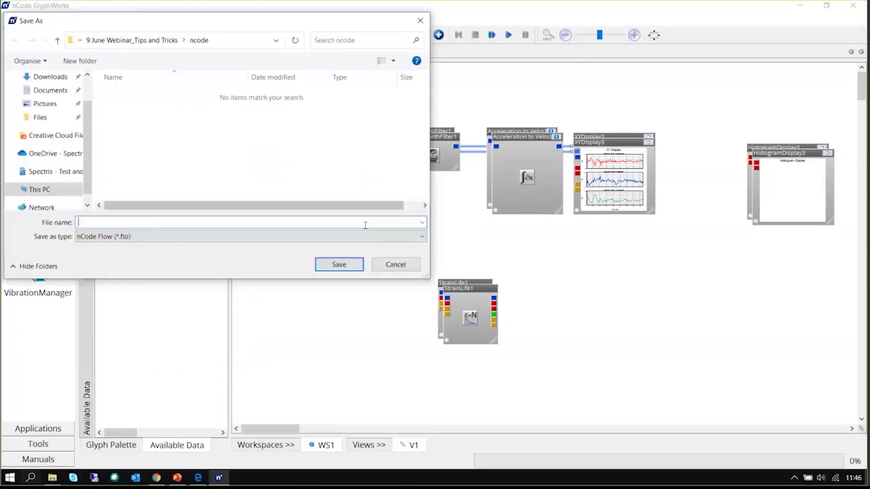
left_click(182, 238)
left_click(182, 237)
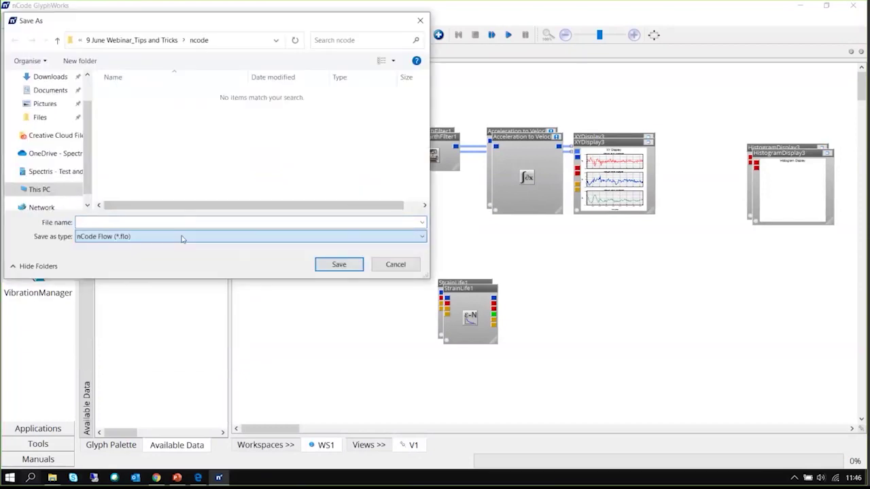
left_click(196, 218)
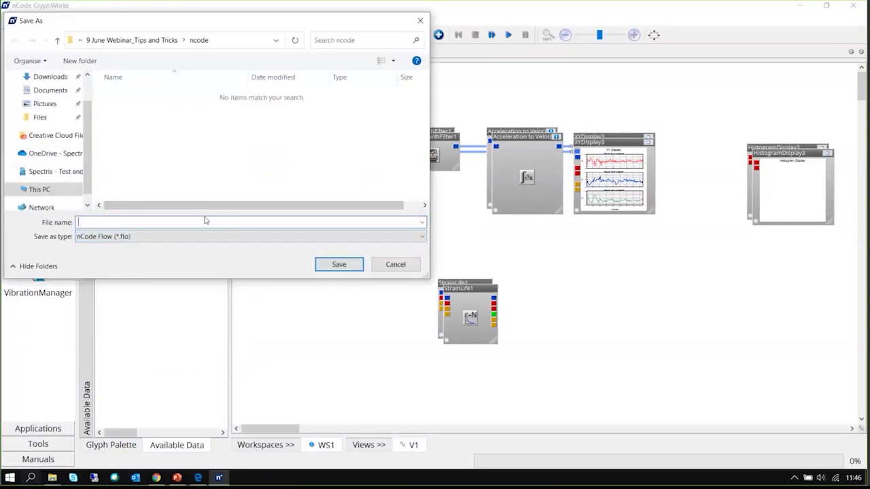
left_click(414, 269)
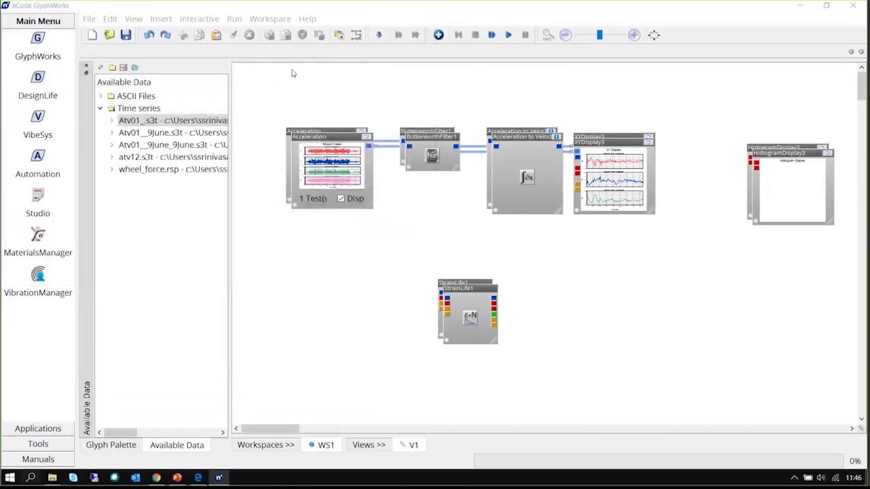
left_click(90, 19)
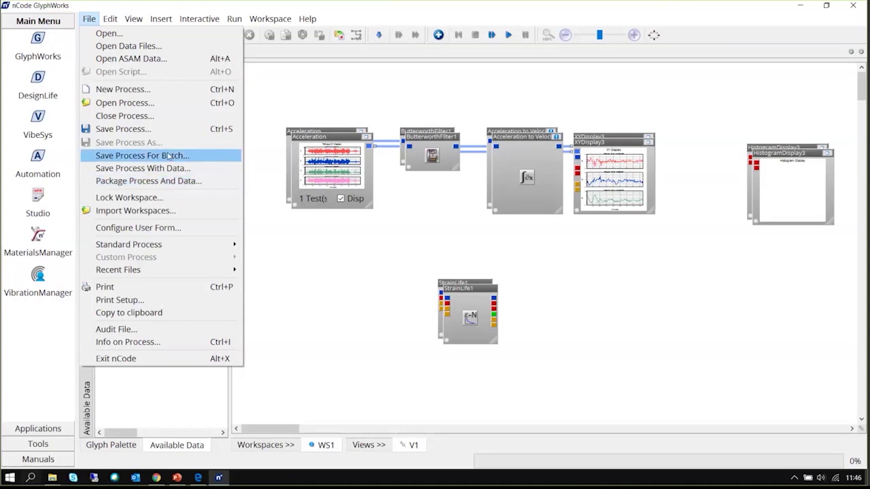
left_click(367, 250)
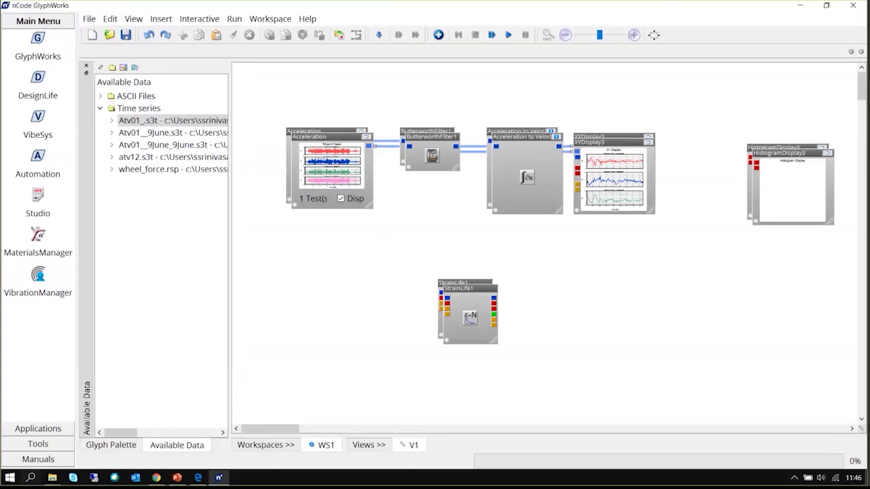
key("alt+Tab")
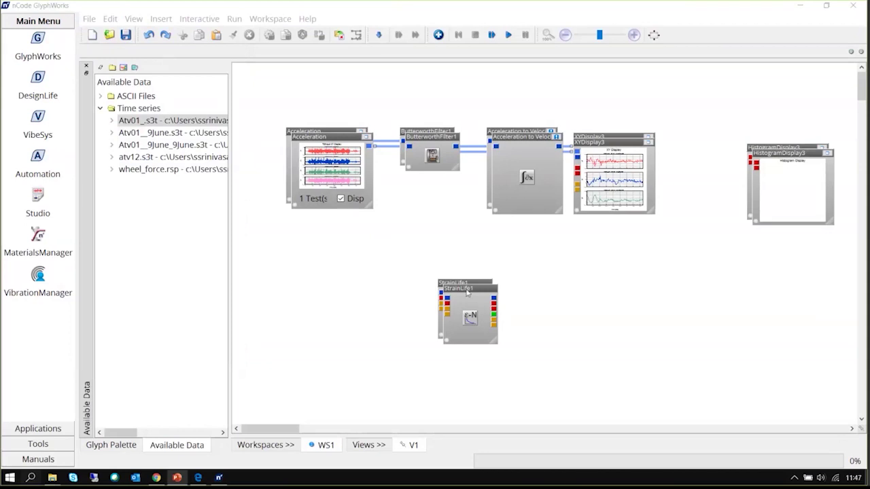
Delete the StrainLife1 and HistogramDisplay3 glyphs from the flow.
left_click(619, 375)
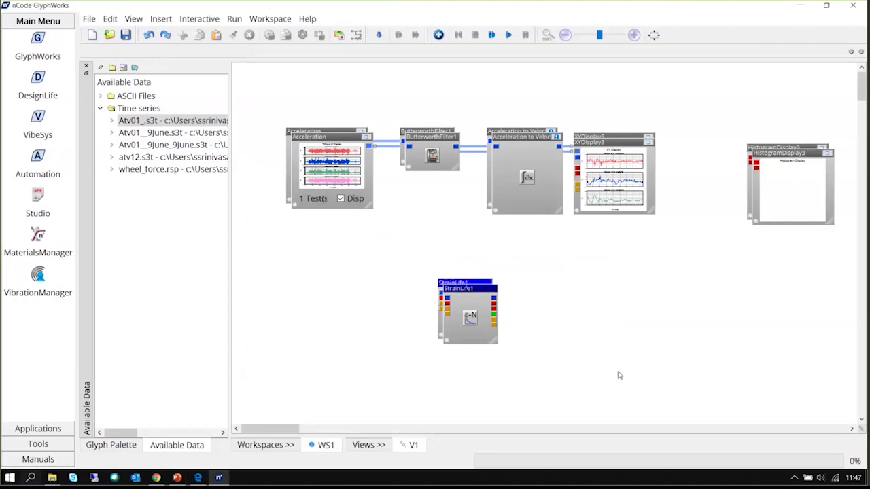
key("Delete")
left_click_drag(742, 128, 843, 243)
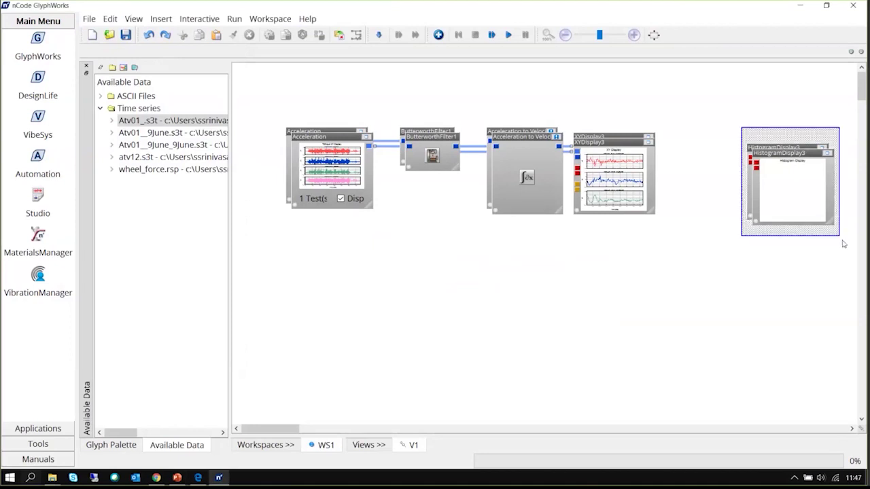
key("Delete")
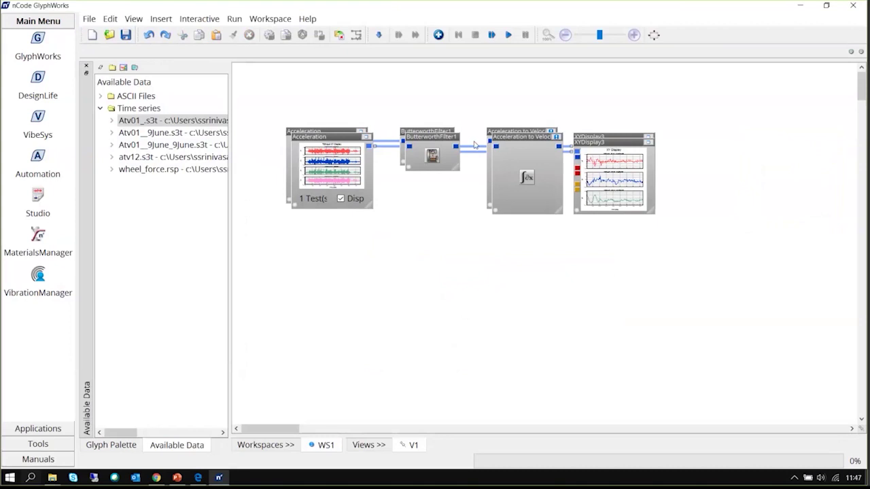
Maximise XYDisplay3 to check its plots, then restore the flow view.
left_click(600, 144)
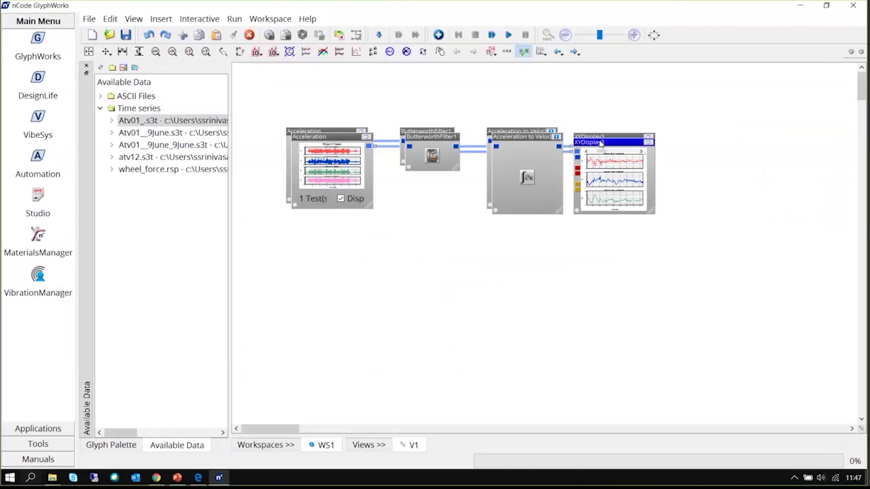
left_click(648, 144)
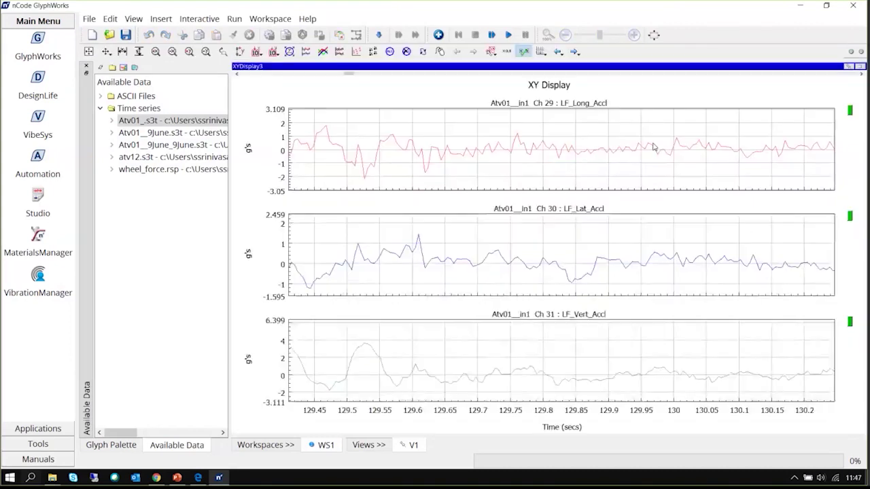
left_click(861, 67)
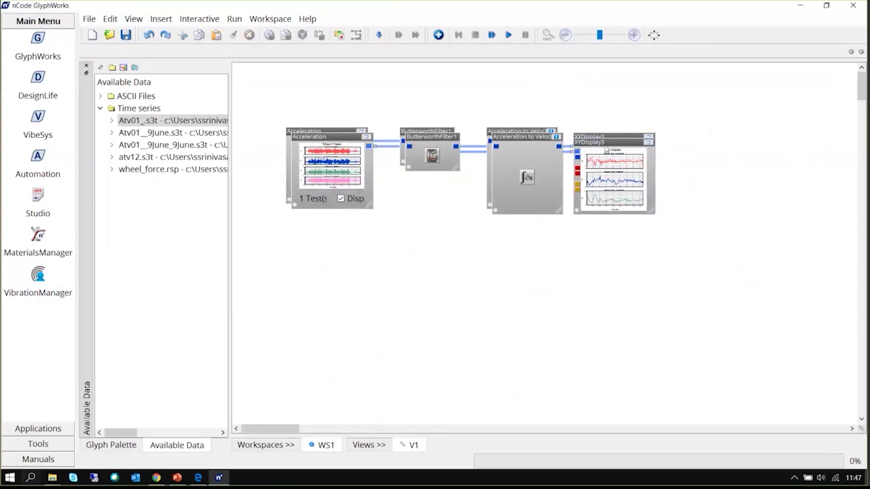
Move ButterworthFilter1 and Acceleration to Velocity down, chaining Butterworth → Acceleration to Velocity → XYDisplay3.
left_click(296, 135)
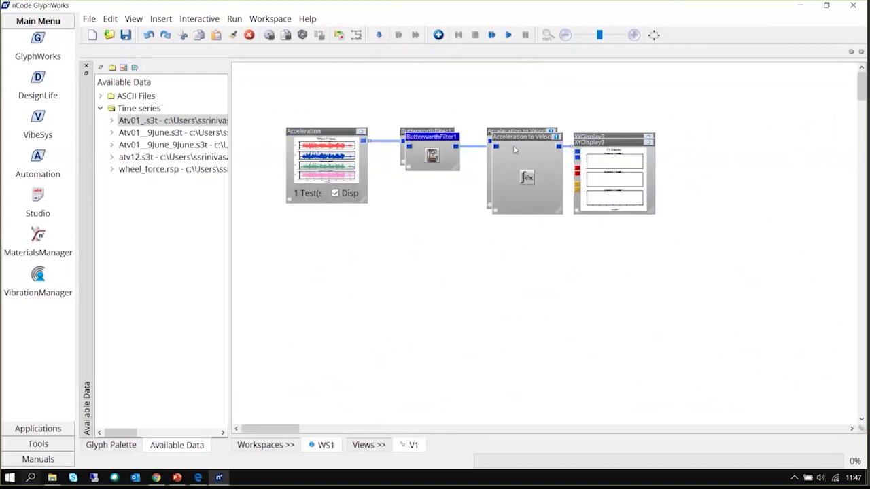
left_click(420, 138)
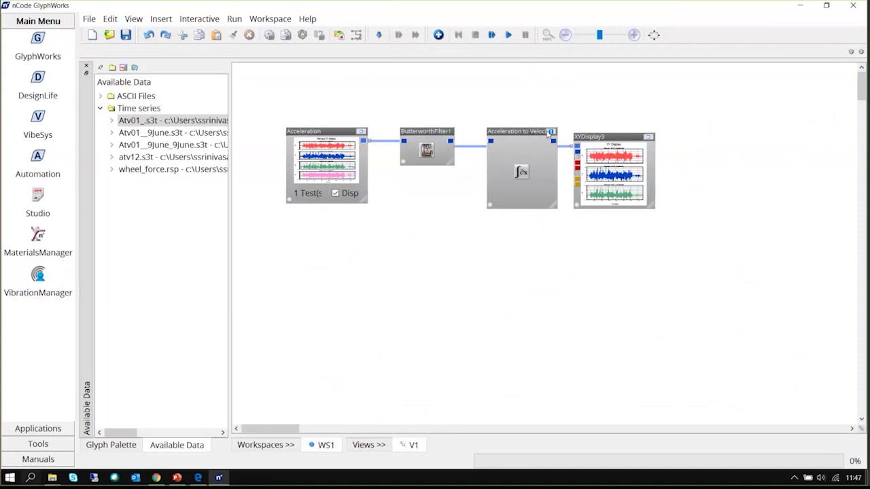
left_click_drag(535, 133, 524, 220)
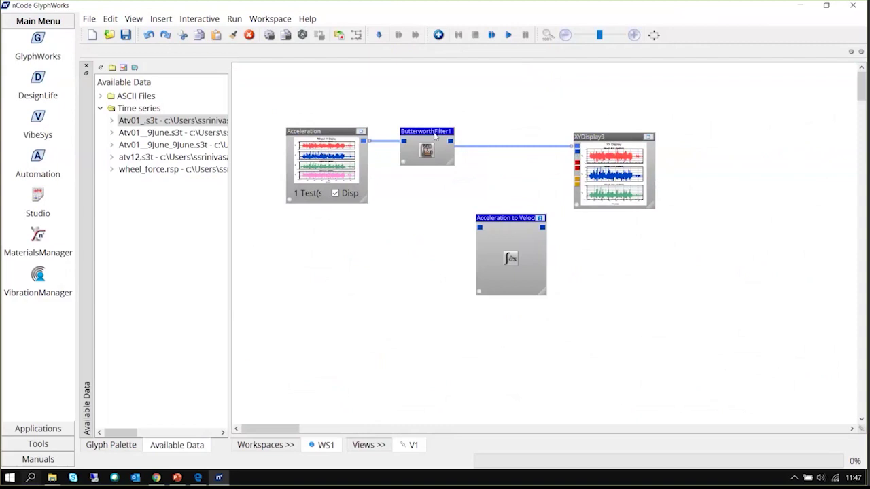
left_click_drag(407, 131, 396, 202)
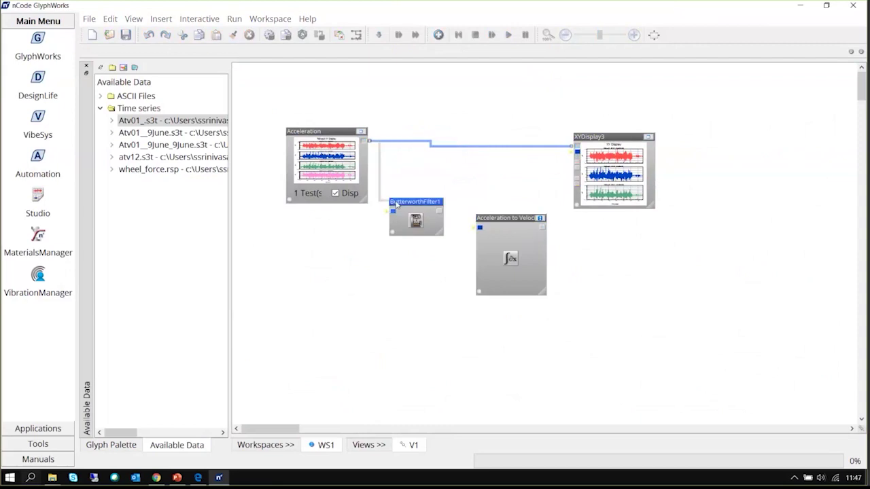
left_click_drag(441, 210, 480, 229)
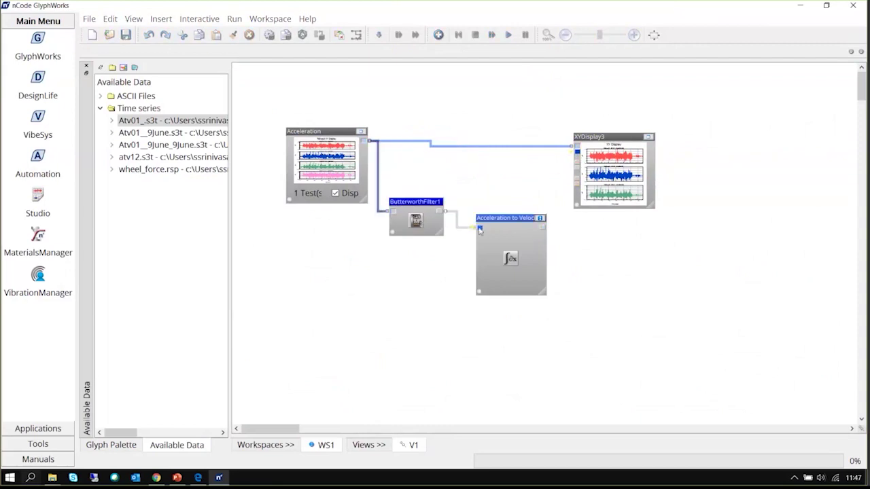
left_click_drag(543, 226, 577, 152)
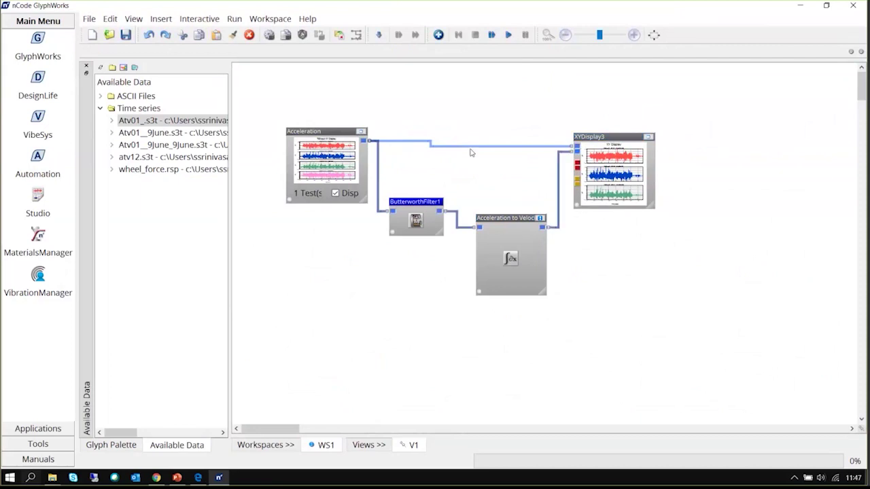
Disconnect the direct Acceleration-to-XYDisplay3 link and move the filter and velocity glyphs back into line.
left_click(473, 146)
right_click(473, 147)
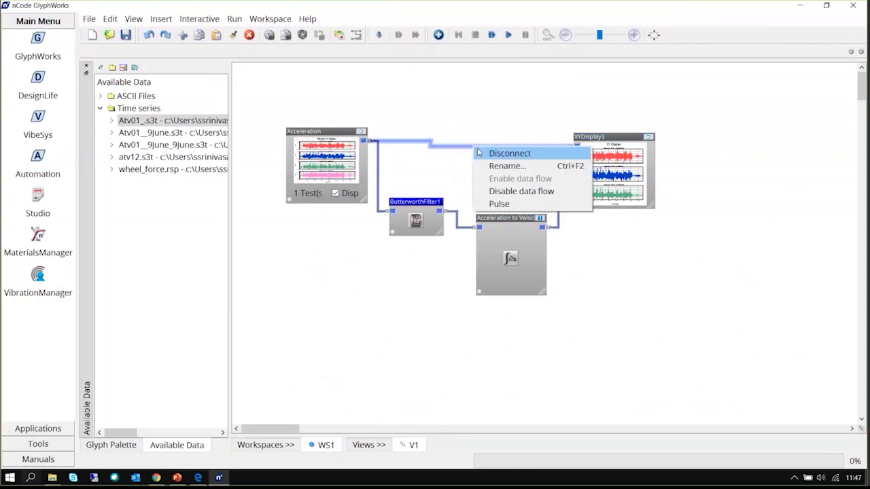
left_click(495, 152)
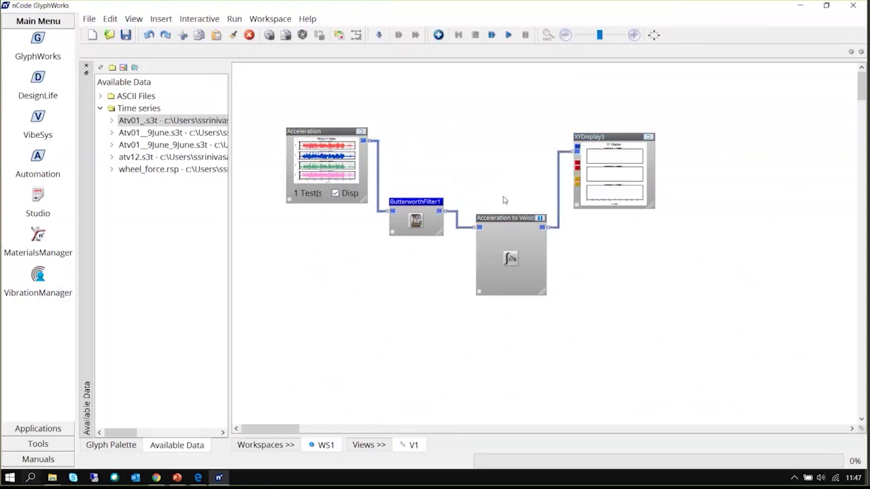
left_click(477, 256, "ctrl")
left_click_drag(485, 218, 487, 147)
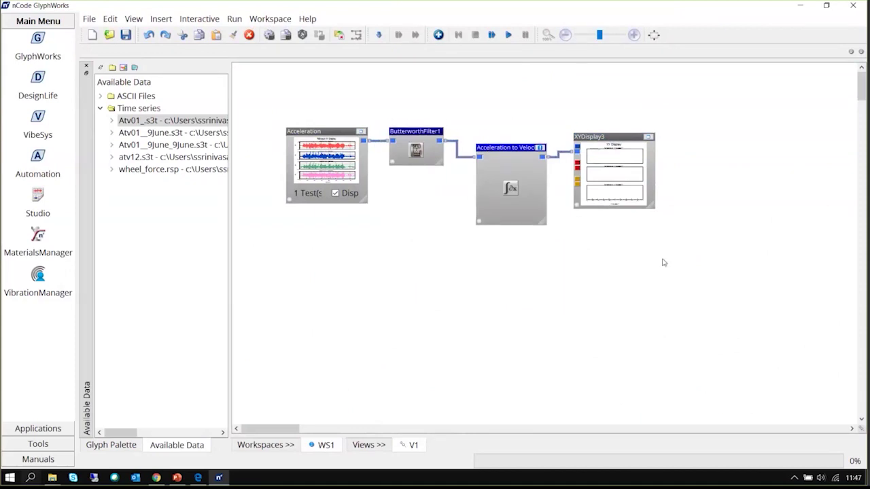
Rerun the rewired flow and maximise XYDisplay3 to view velocity traces for channels 29–31.
left_click(664, 262)
left_click(509, 34)
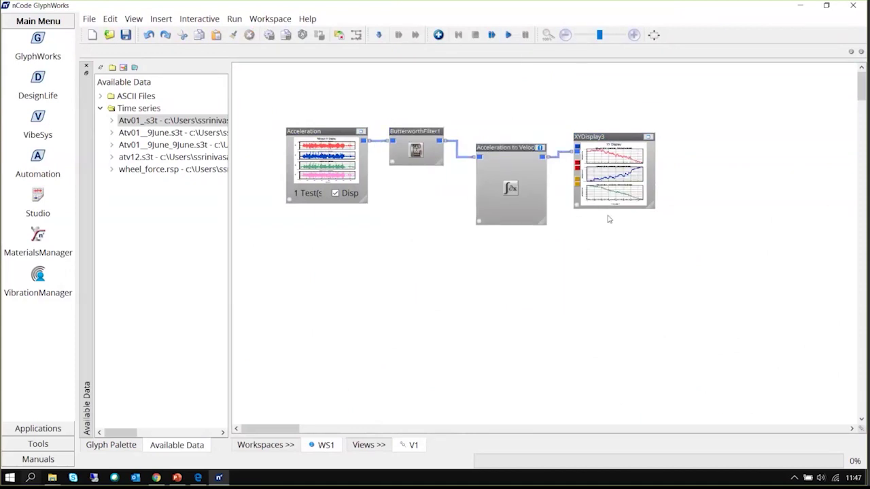
left_click(649, 137)
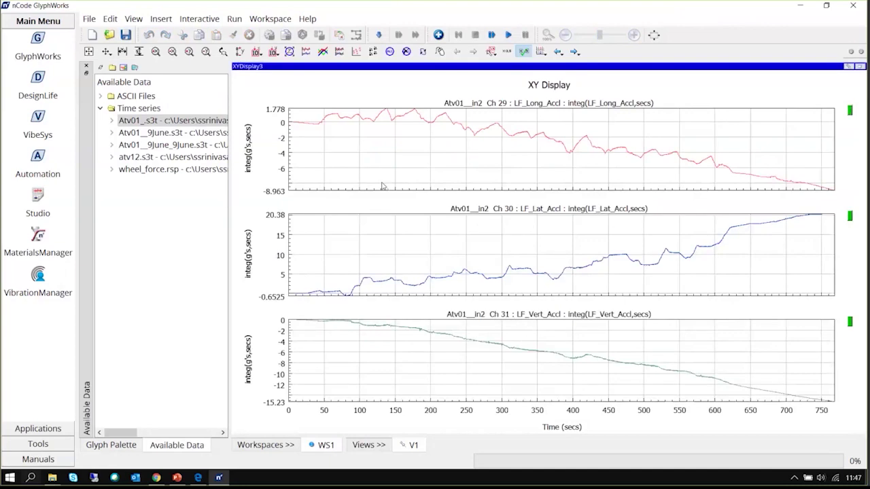
left_click(859, 65)
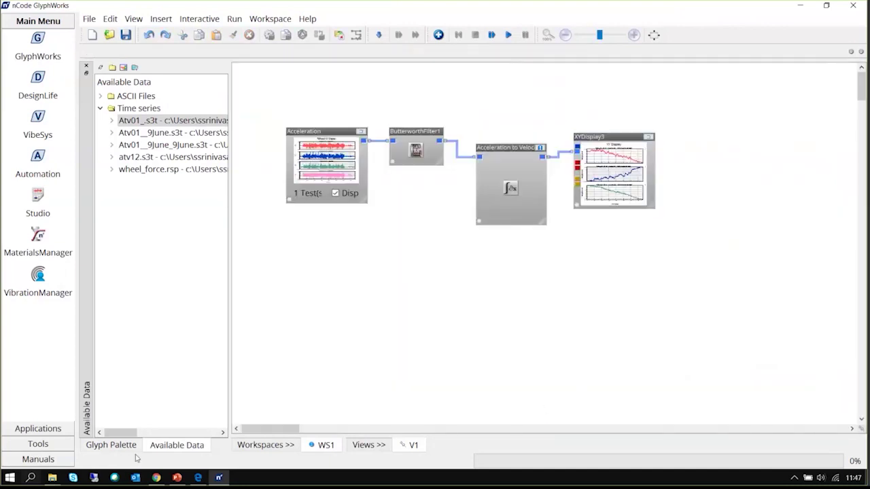
Add a Time Series Output glyph (TSOutput1) after Acceleration to Velocity and open its properties.
left_click(114, 446)
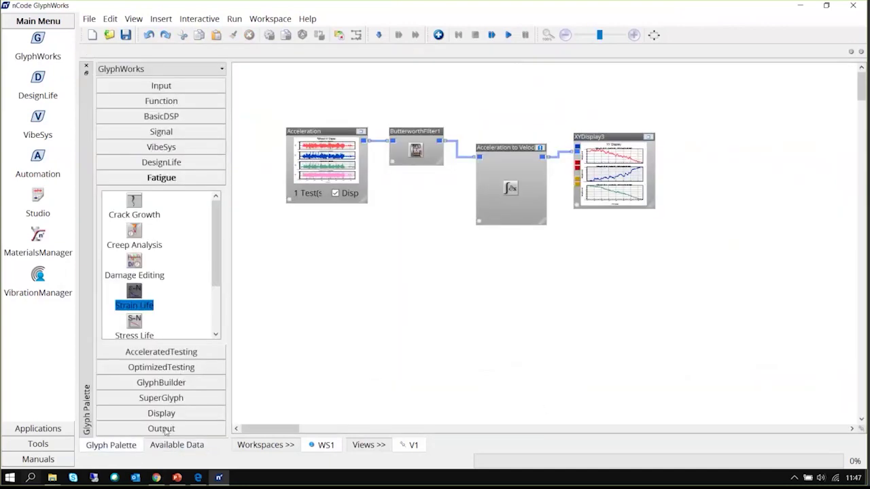
left_click(166, 428)
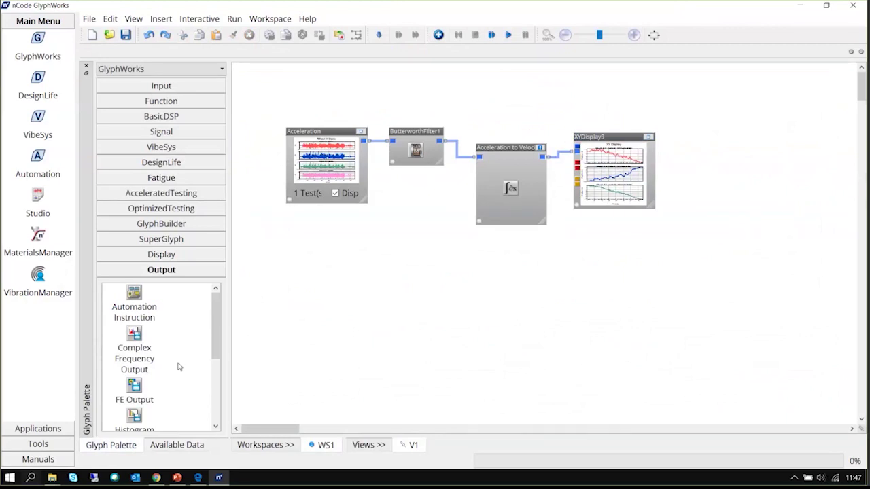
scroll(179, 367, "down", 5)
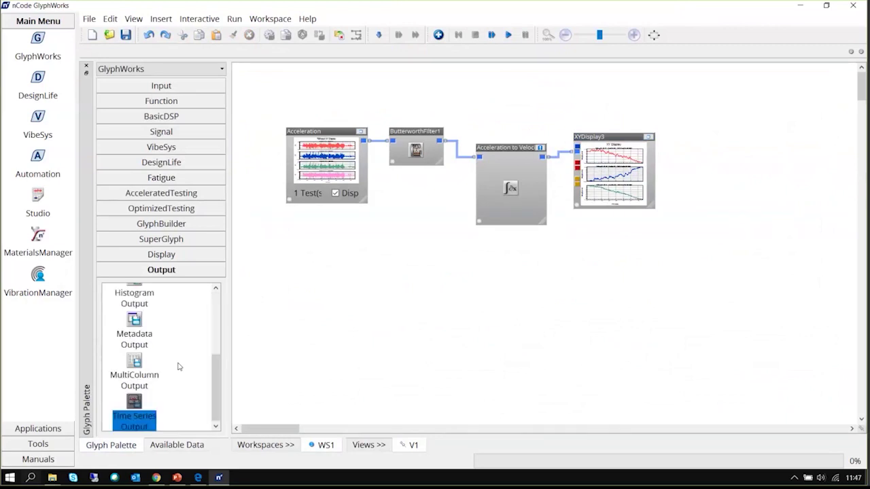
left_click_drag(139, 428, 623, 254)
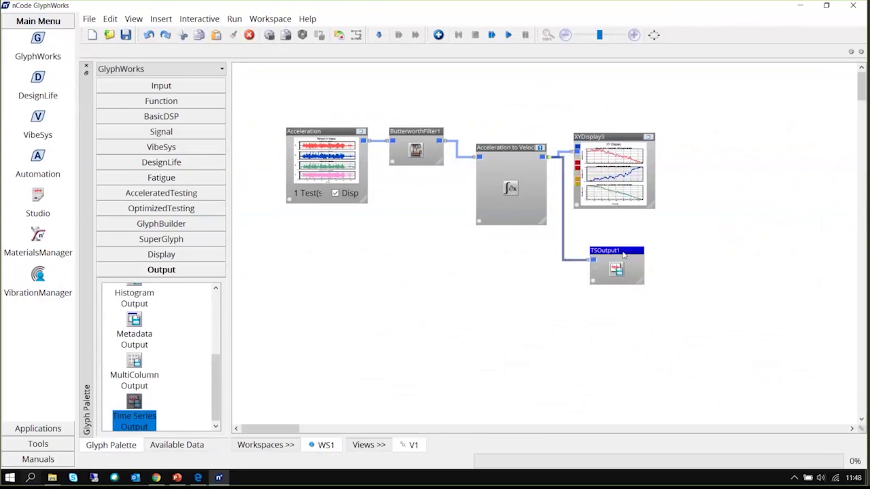
left_click(176, 445)
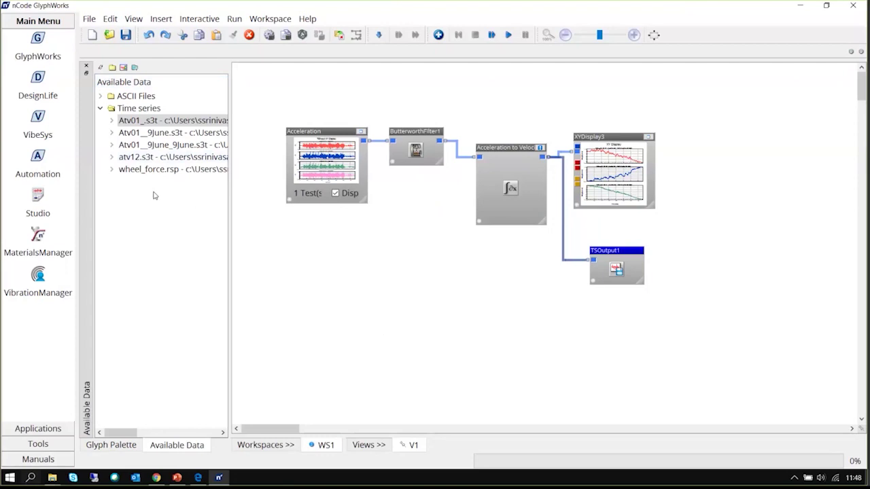
double_click(617, 253)
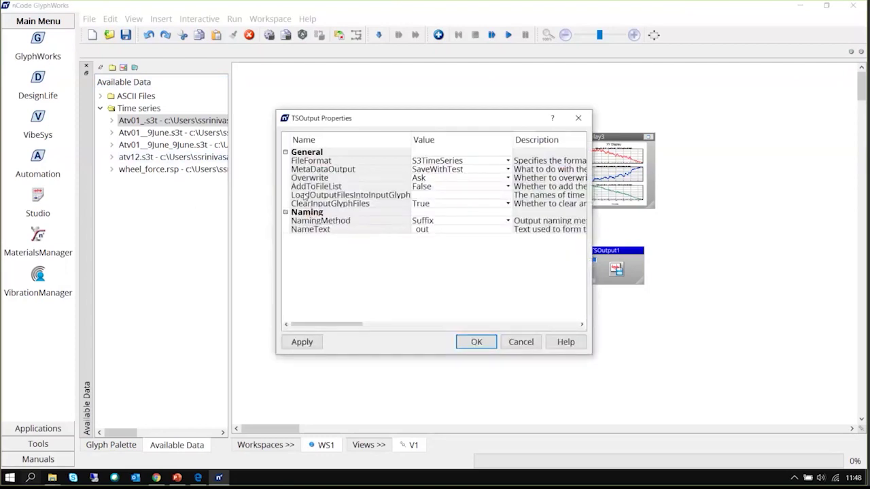
In TSOutput1 properties, set AddToFileList to True and the NameText suffix to 'out'.
left_click(508, 186)
left_click(476, 197)
left_click(464, 231)
left_click(435, 235)
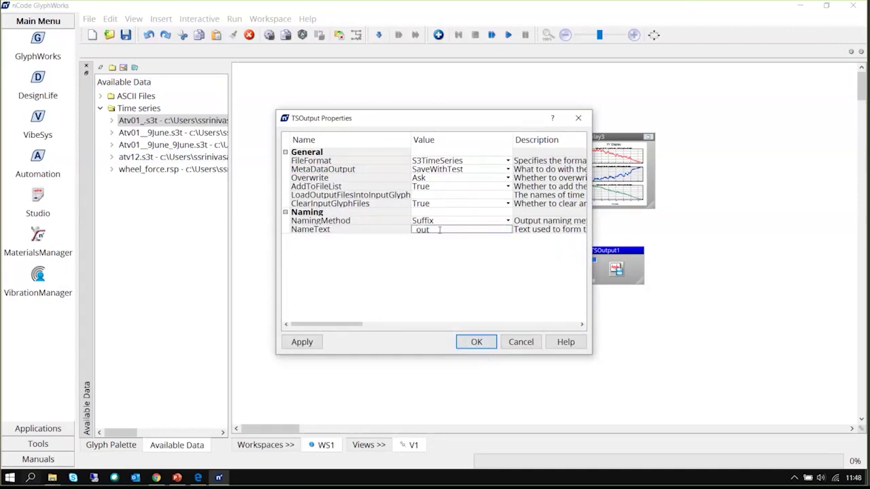
left_click_drag(435, 233, 384, 234)
key("Tab")
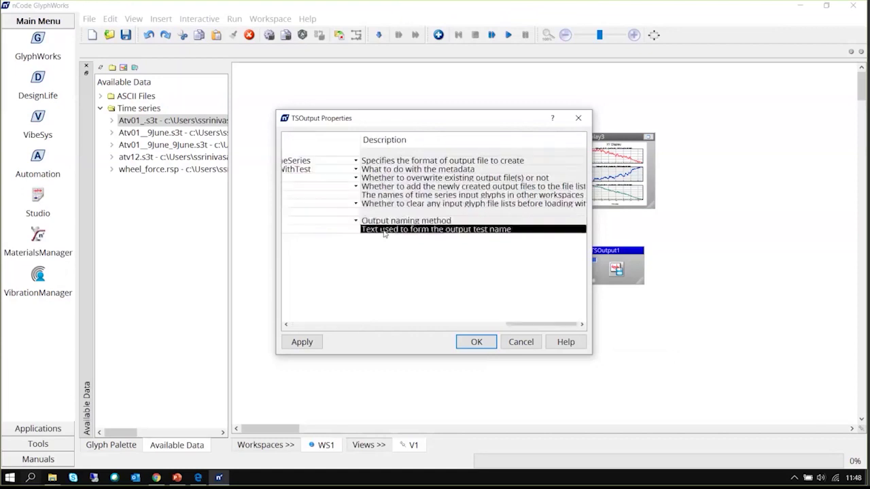
Confirm the 'out' suffix, accept the settings and run the flow to write Atv01__out.s3t.
left_click_drag(542, 324, 326, 324)
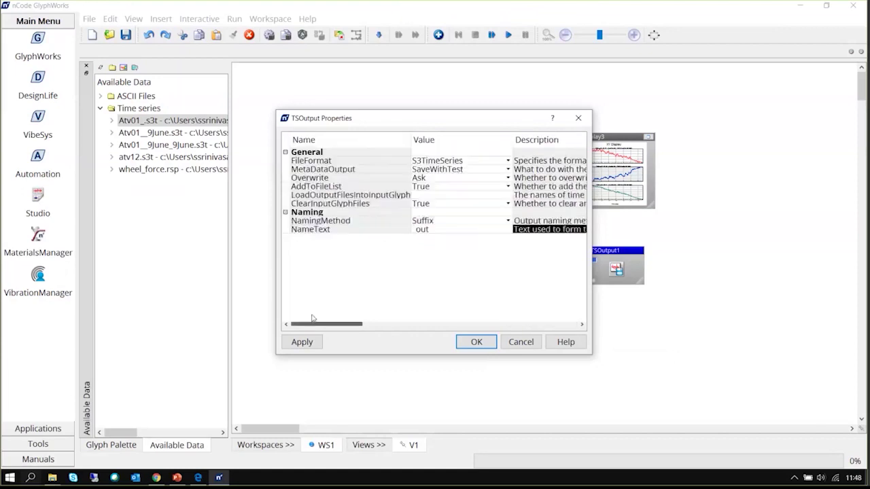
left_click(443, 232)
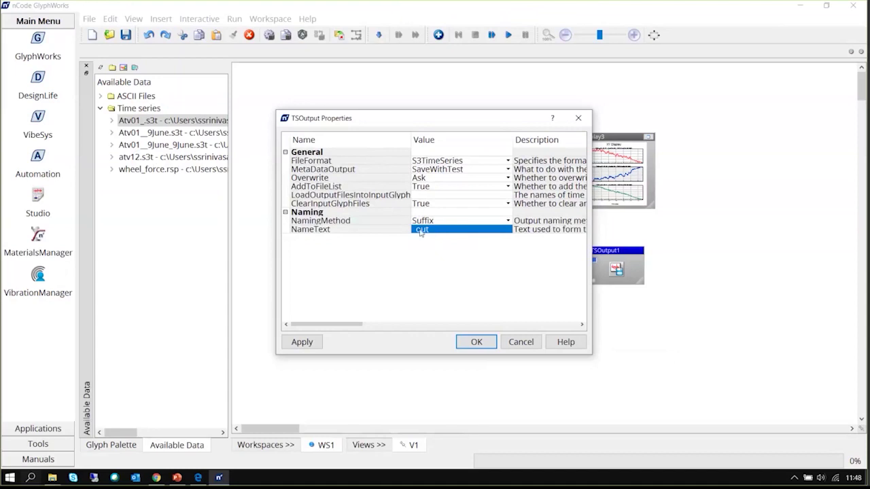
left_click(421, 231)
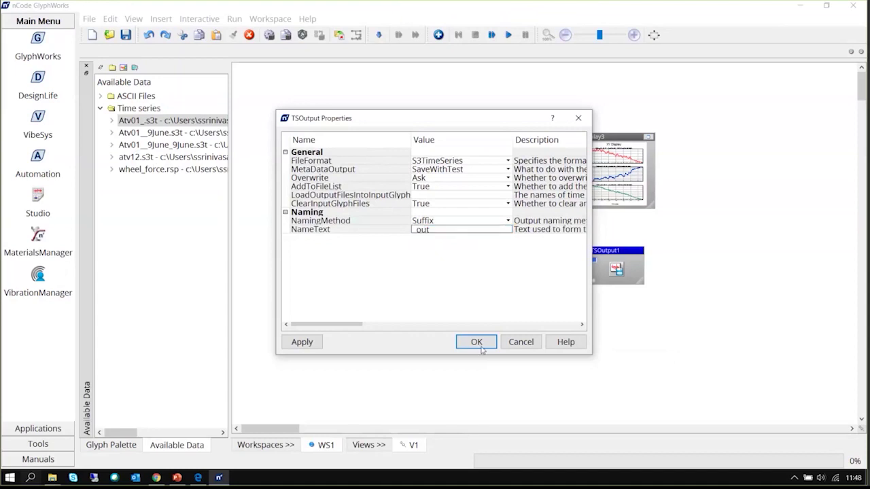
left_click(476, 341)
left_click(509, 34)
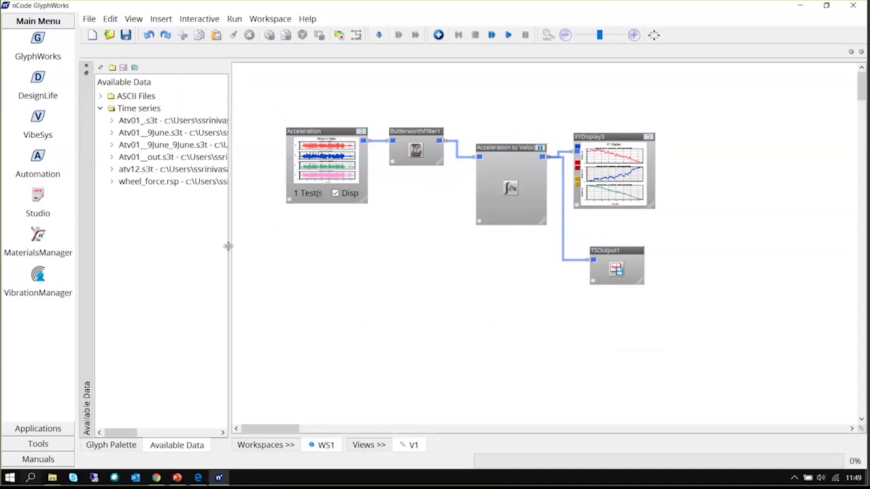
Widen the Available Data panel and inspect the Atv01__out.s3t entry and its viewer.
left_click_drag(228, 246, 349, 246)
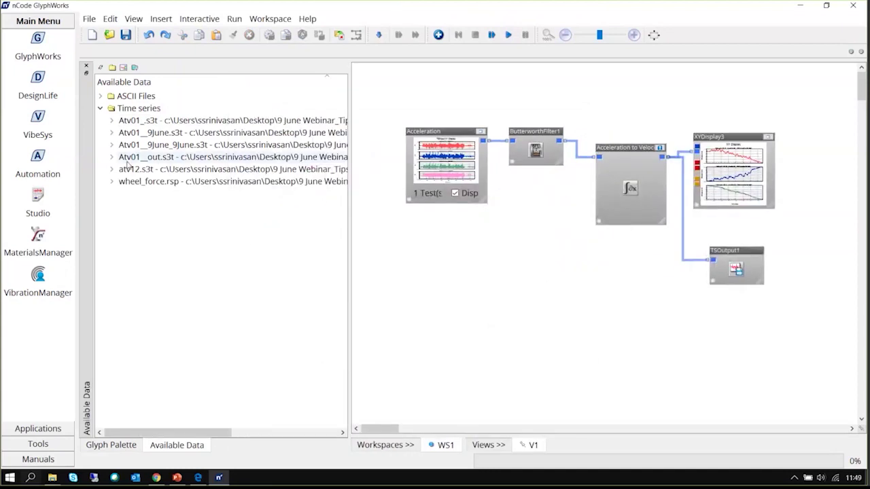
double_click(127, 161)
double_click(127, 160)
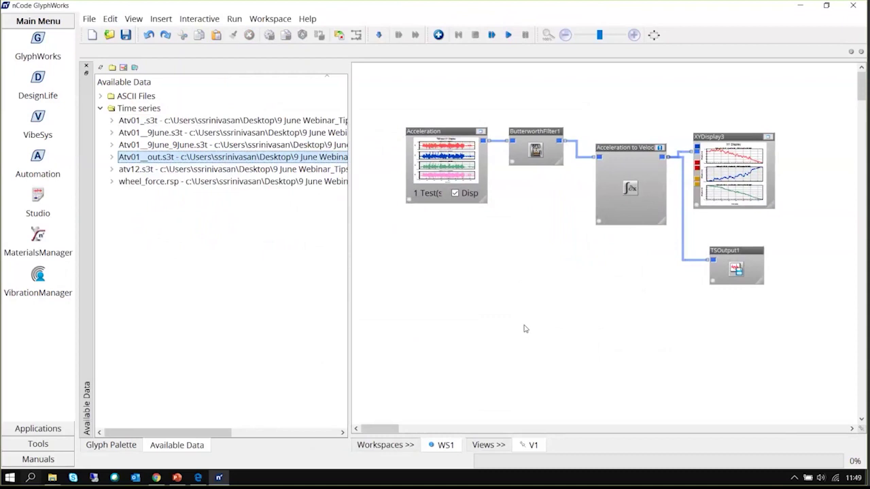
left_click(123, 68)
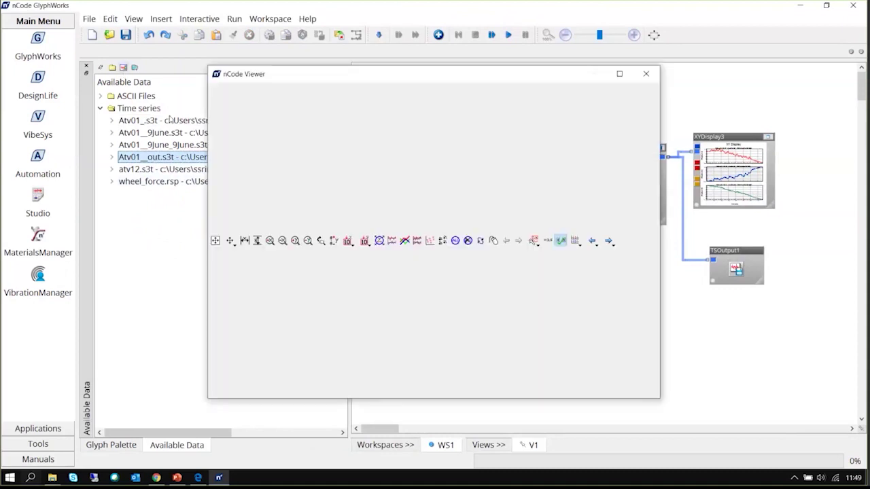
left_click(643, 74)
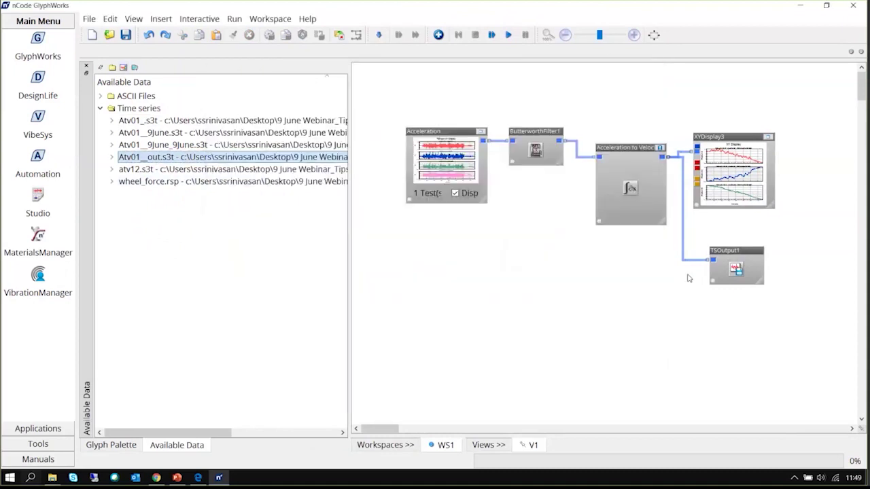
Remove Atv01__out.s3t from the data list and reopen TSOutput1's properties.
right_click(161, 157)
left_click(207, 216)
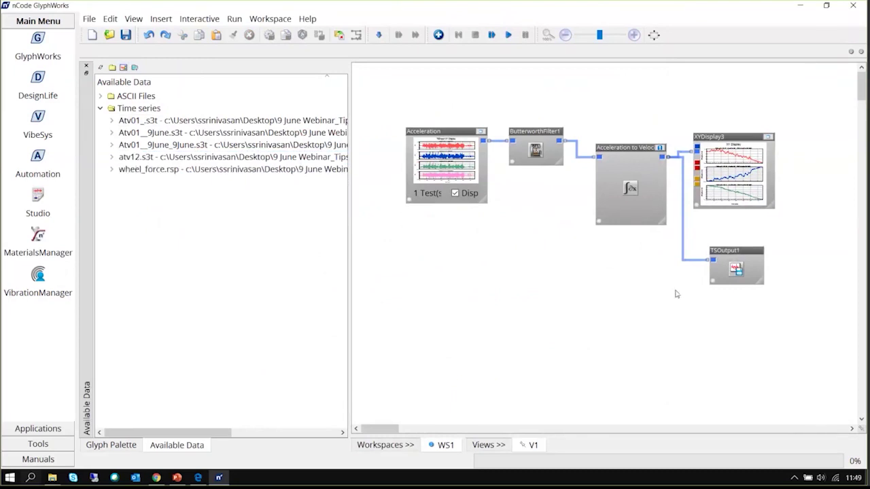
double_click(739, 254)
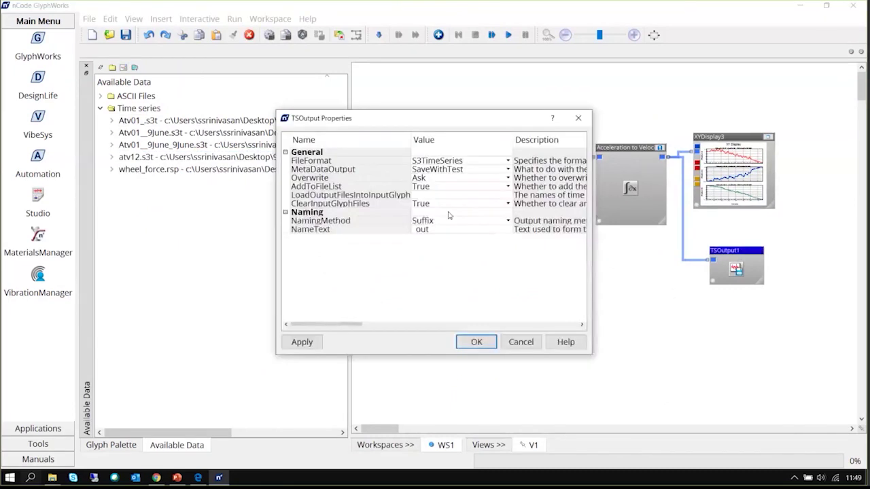
Set TSOutput1's AddToFileList to False and accept the settings.
left_click(508, 186)
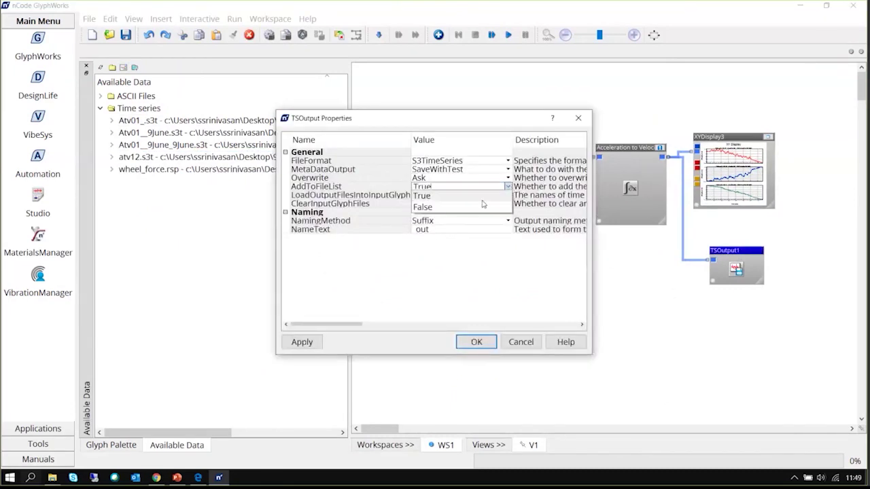
left_click(478, 205)
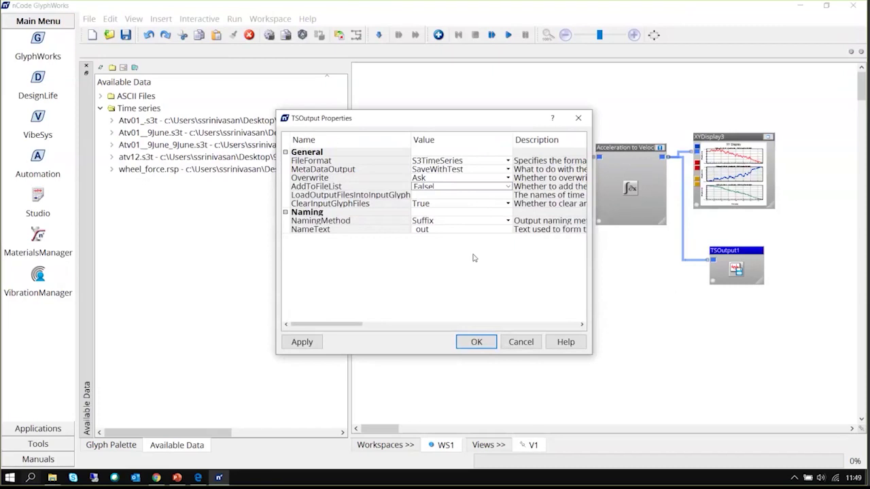
left_click(476, 342)
Rerun the flow, overwriting the existing output files, and reopen TSOutput1's properties.
left_click(508, 35)
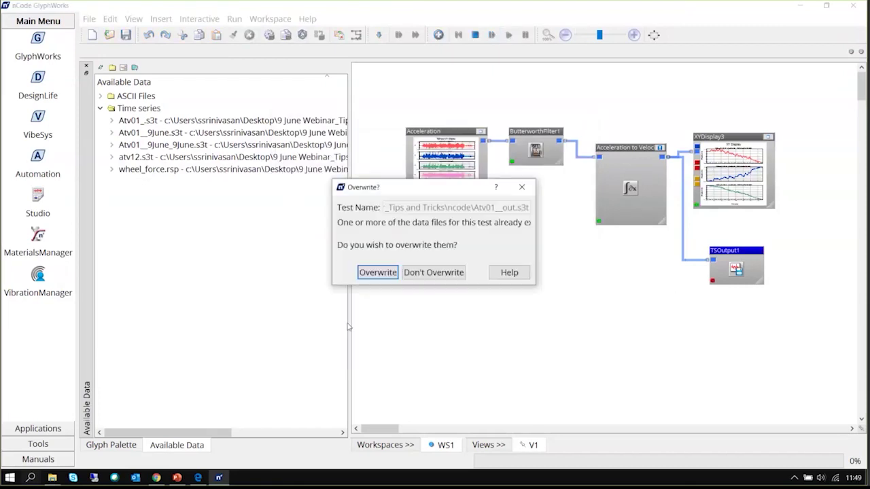
left_click(378, 272)
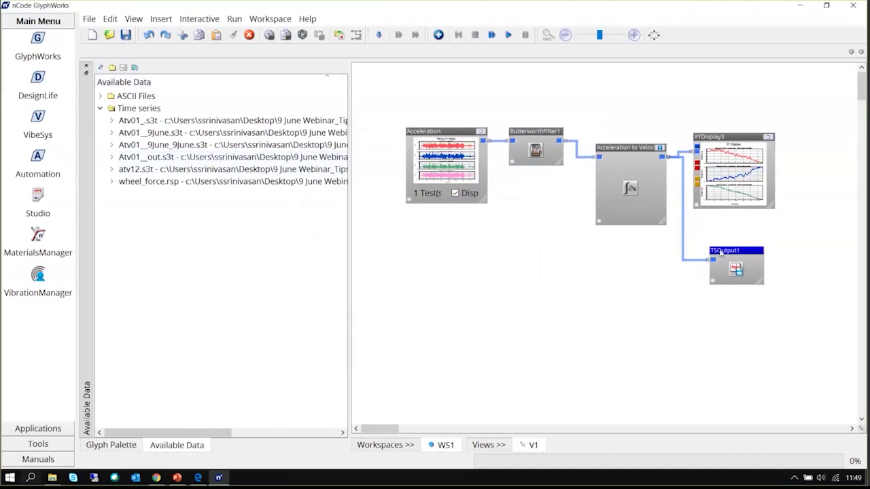
double_click(736, 268)
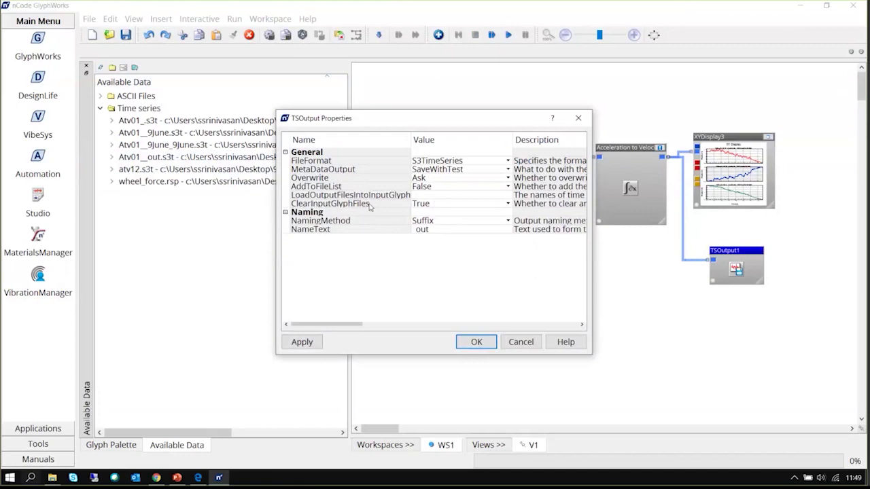
Cancel TSOutput1 properties, narrow the data panel, and open the Acceleration glyph's full display.
left_click(519, 341)
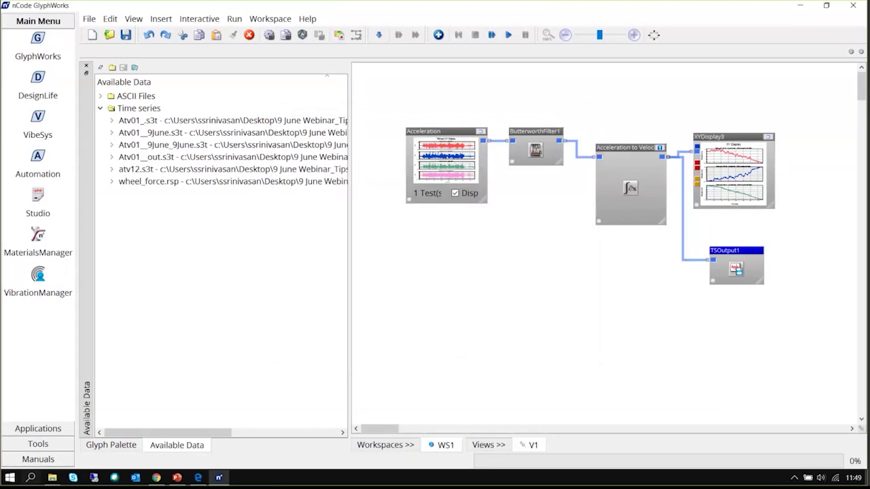
key("alt+Tab")
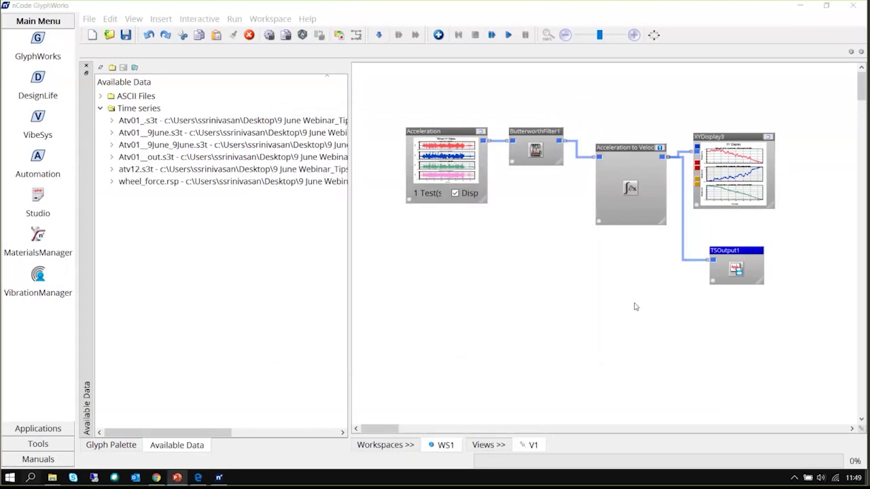
left_click_drag(348, 301, 169, 284)
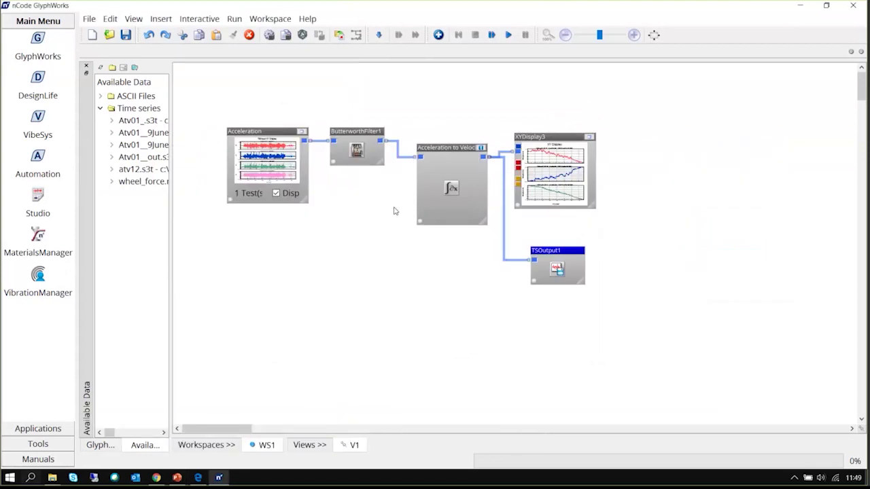
left_click_drag(574, 280, 585, 275)
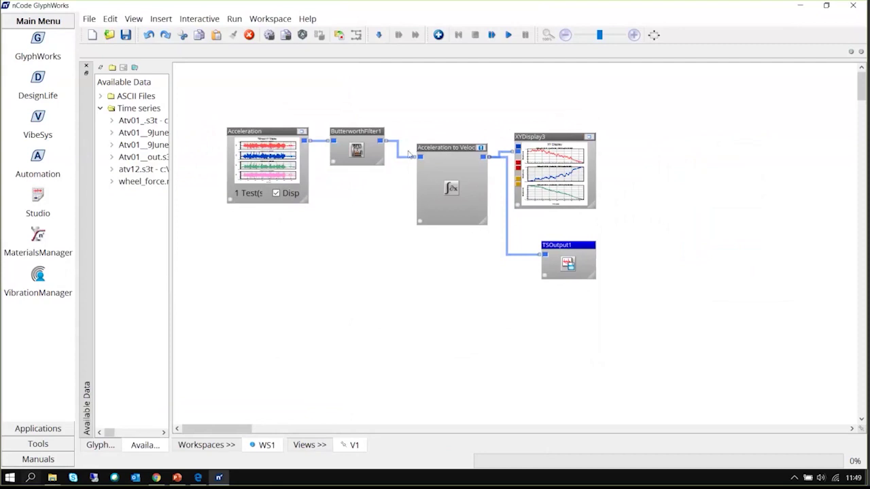
left_click(302, 131)
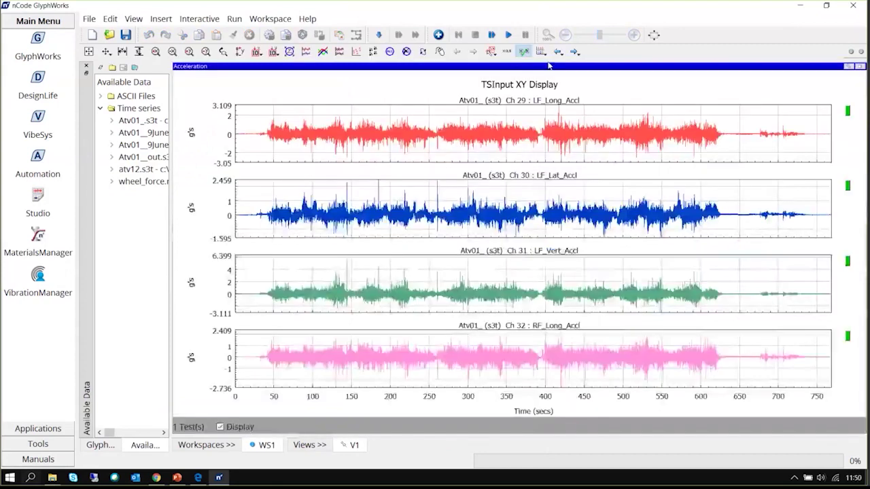
Show a single plot per page, zoom into details around 233–280 s, then restore 0–750 s.
left_click(541, 52)
left_click(550, 66)
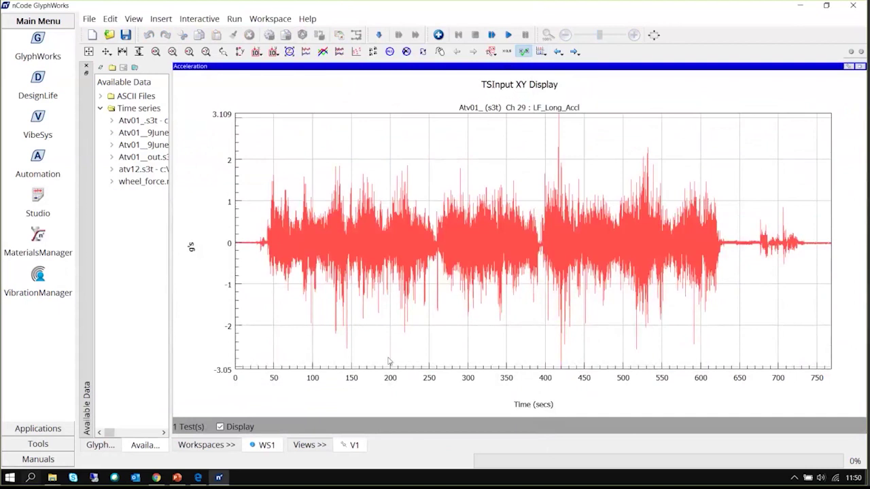
left_click_drag(389, 163, 585, 205)
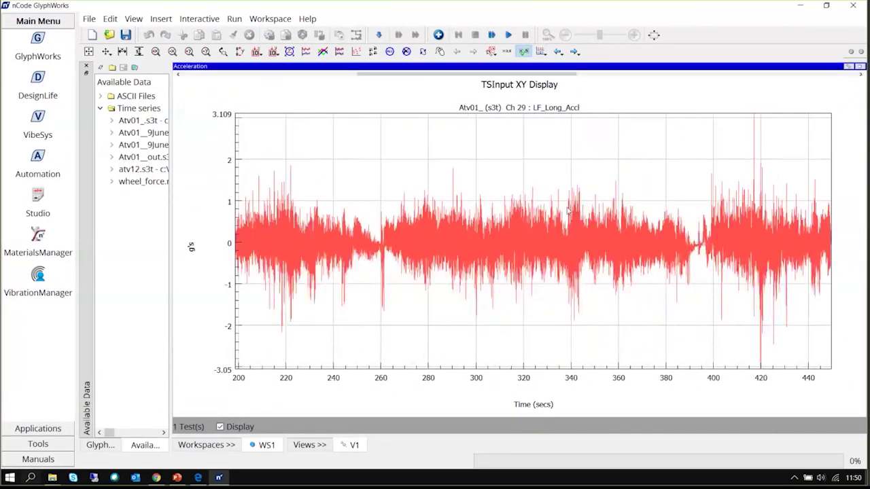
left_click_drag(318, 175, 516, 297)
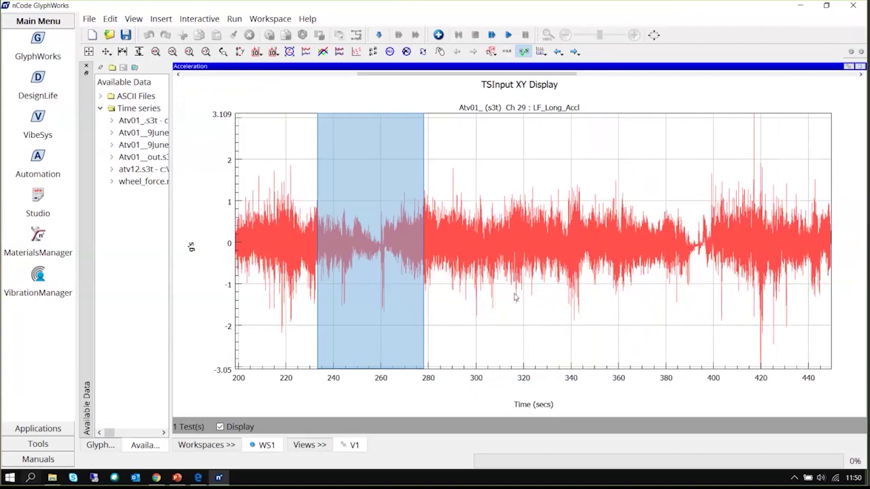
left_click_drag(297, 238, 466, 237)
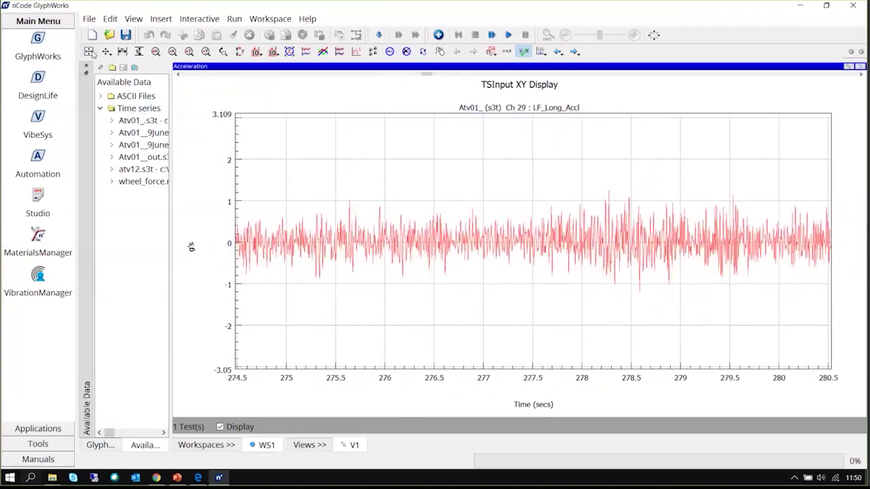
double_click(464, 238)
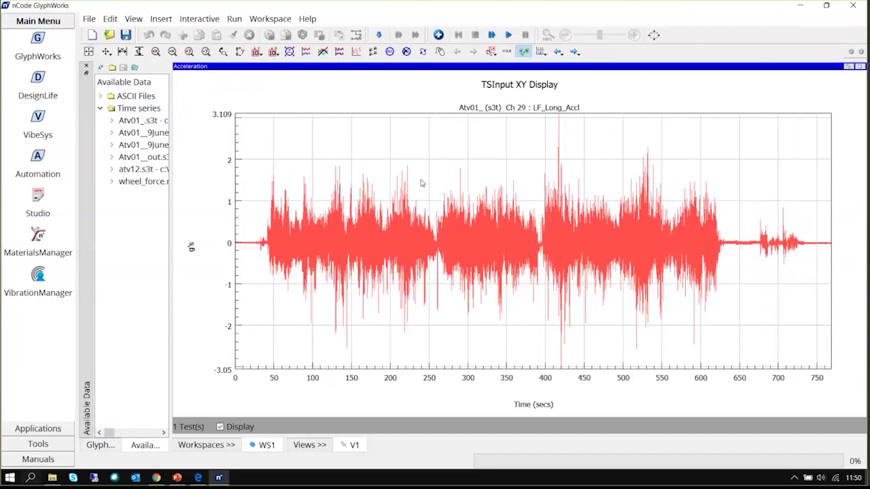
Zoom into the 200–450 s stretch down to about 306.5–307.4 s, then return to the workflow.
mouse_move(390, 127)
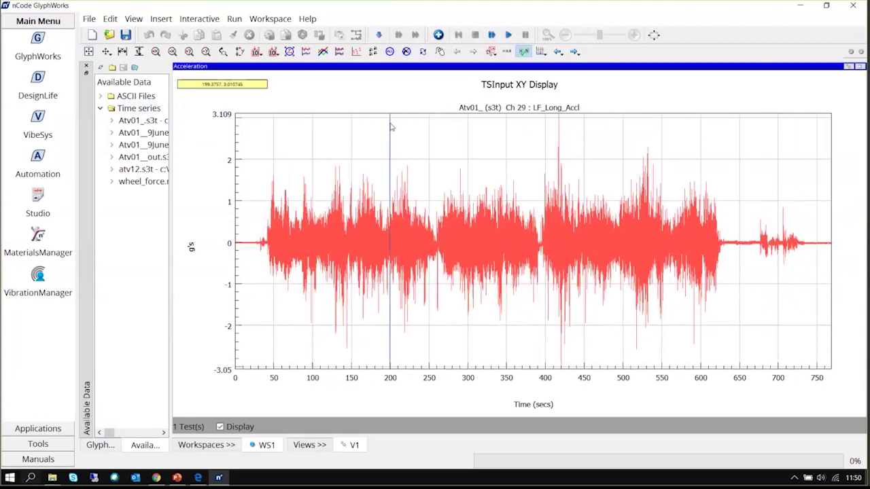
left_click_drag(390, 127, 585, 184)
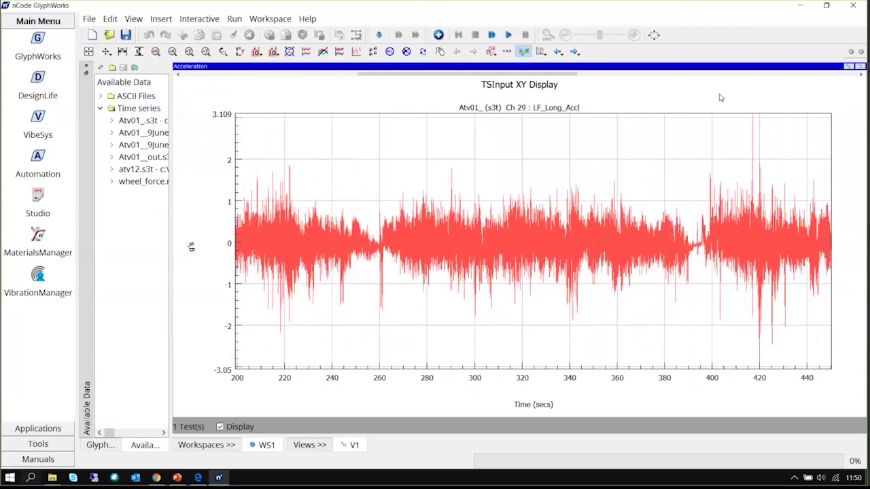
double_click(357, 131)
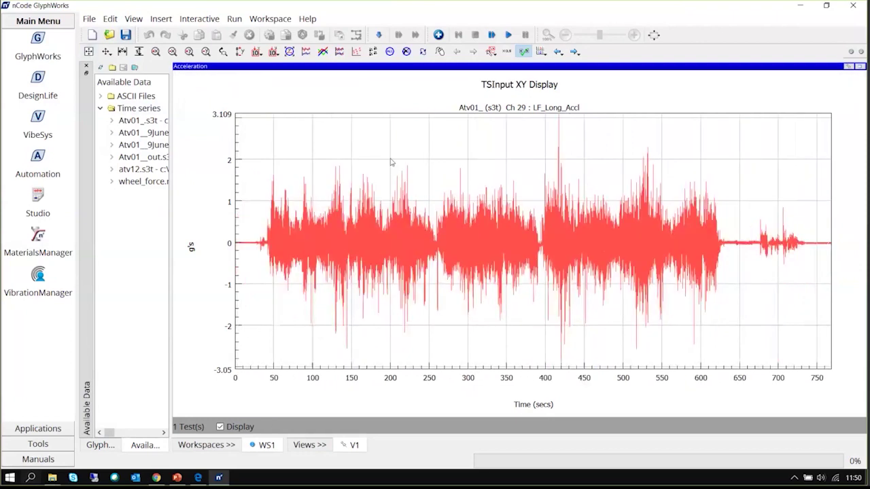
left_click(391, 120)
left_click_drag(392, 119, 585, 139)
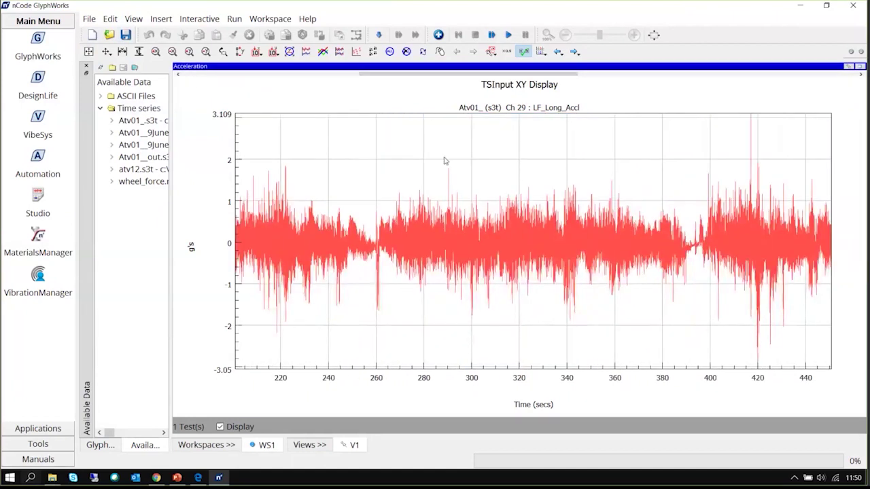
left_click(90, 52)
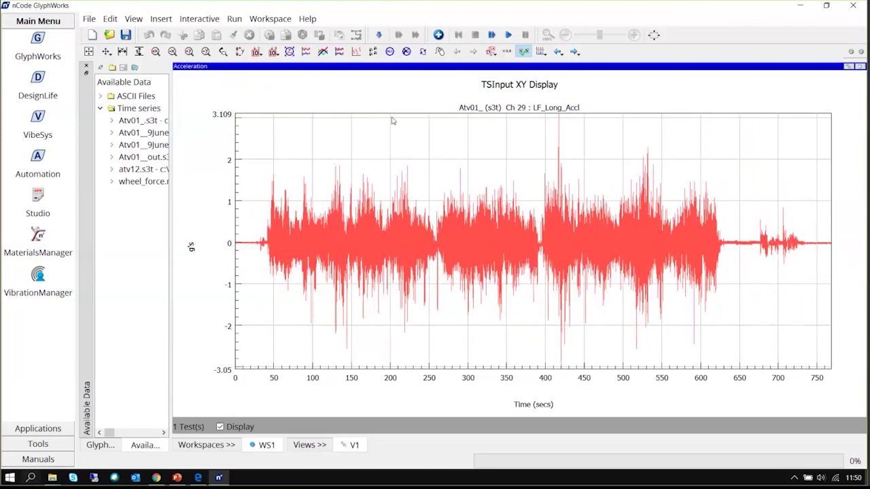
left_click_drag(392, 121, 584, 164)
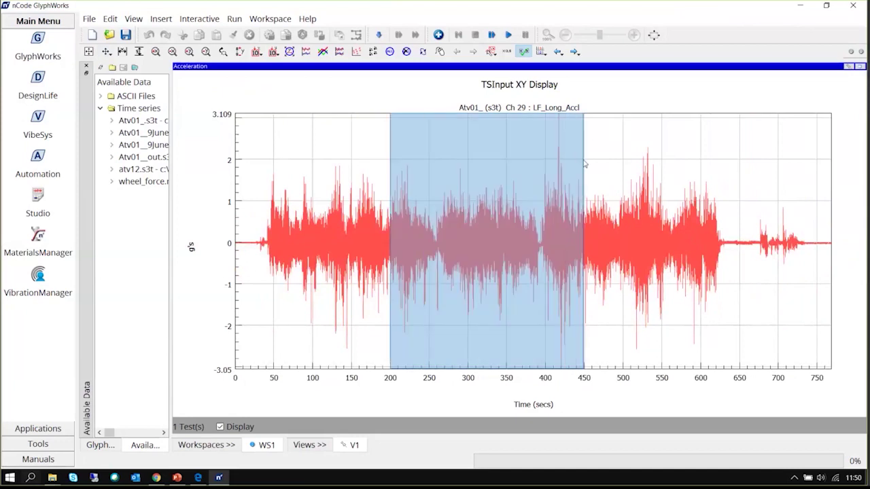
left_click_drag(489, 170, 490, 171)
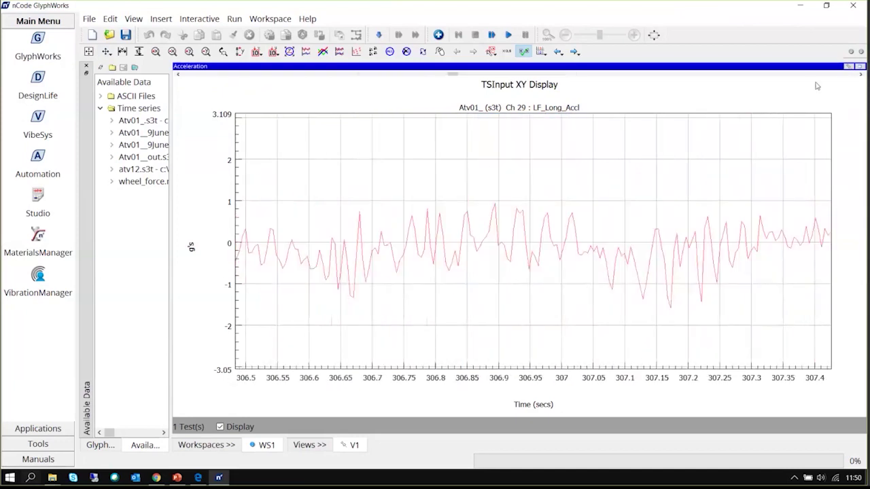
left_click(859, 66)
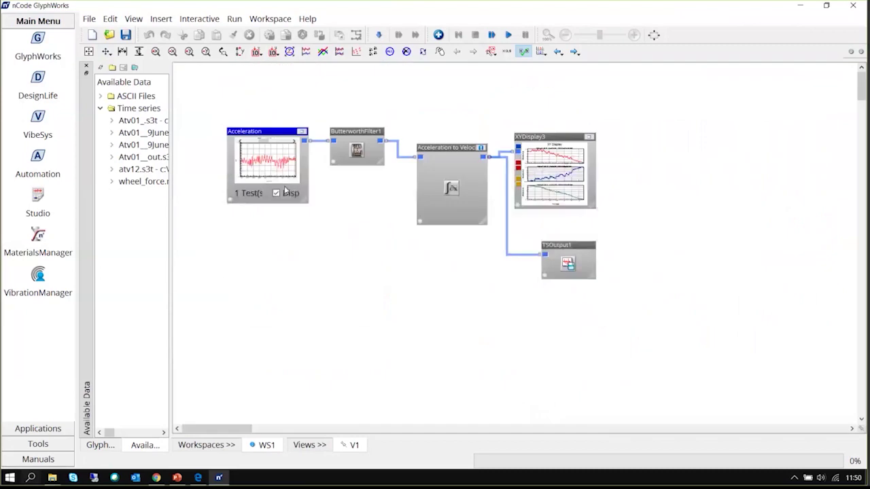
Maximise the Acceleration plot, drag-zoom a range, zoom back to full range and restore.
left_click(302, 132)
left_click(88, 52)
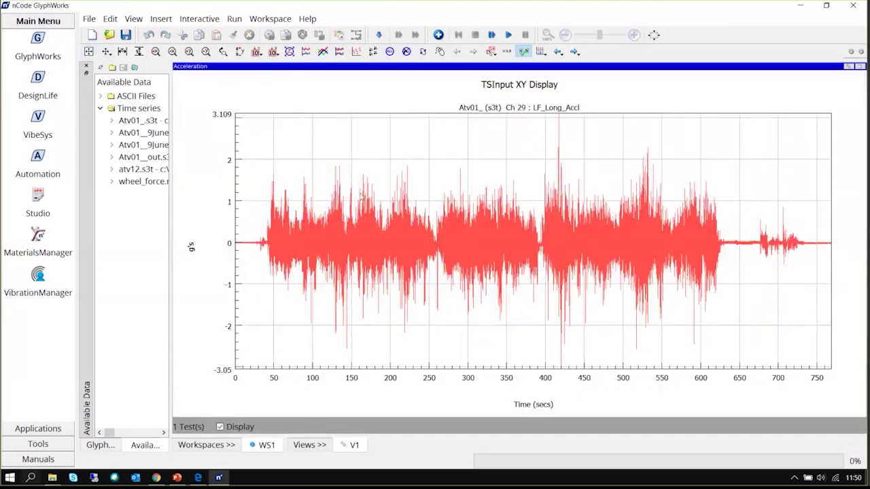
right_click(391, 120)
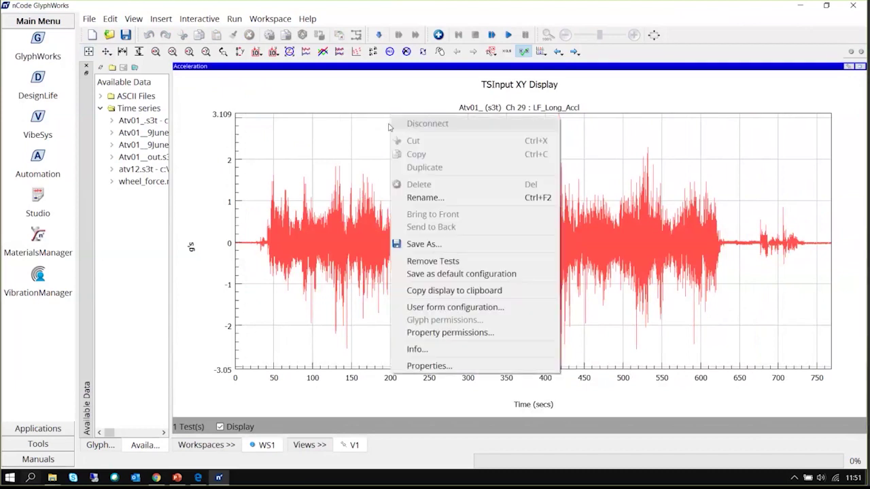
left_click(374, 129)
left_click_drag(372, 119, 488, 152)
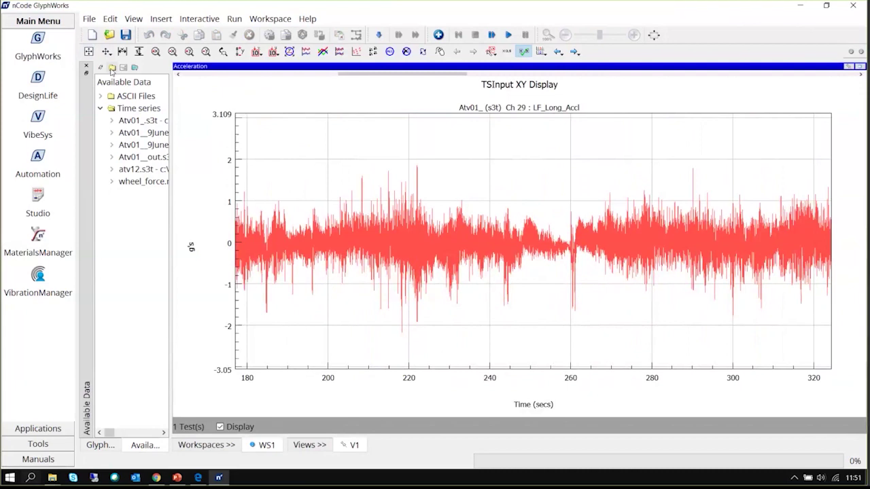
left_click(89, 52)
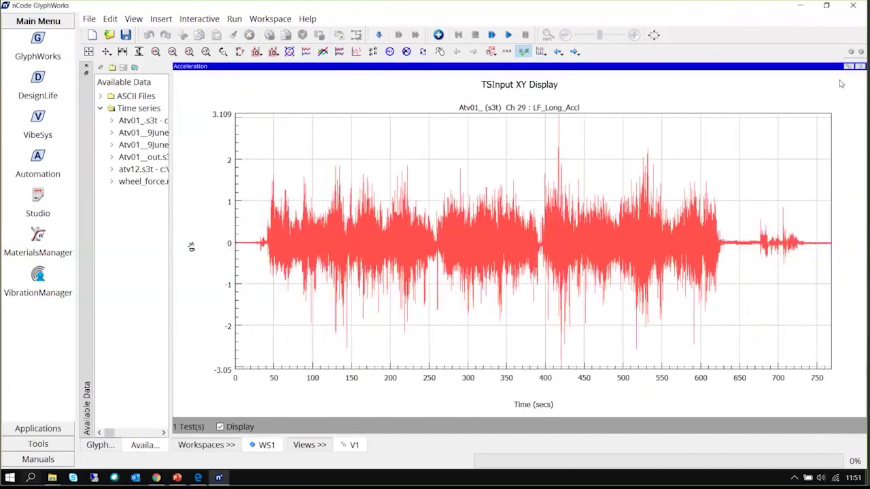
left_click(860, 66)
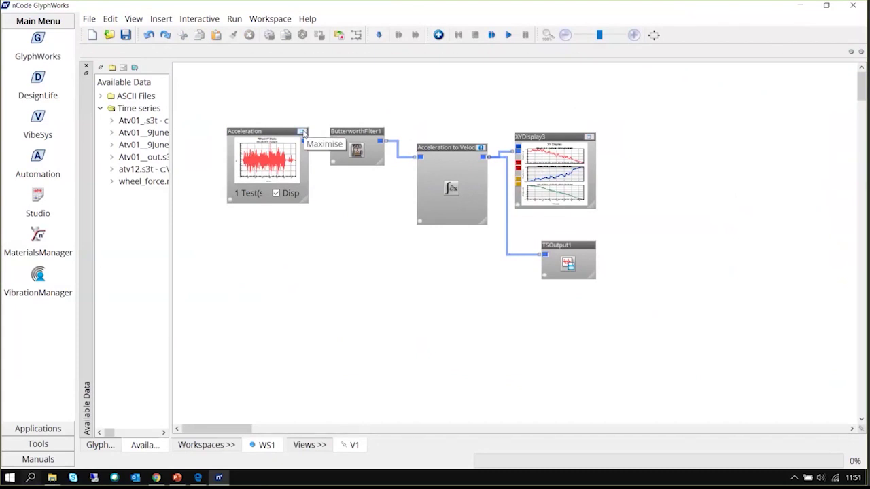
Maximise the Acceleration plot again, zoom into about 192–198 s, and return to the flow.
left_click(304, 133)
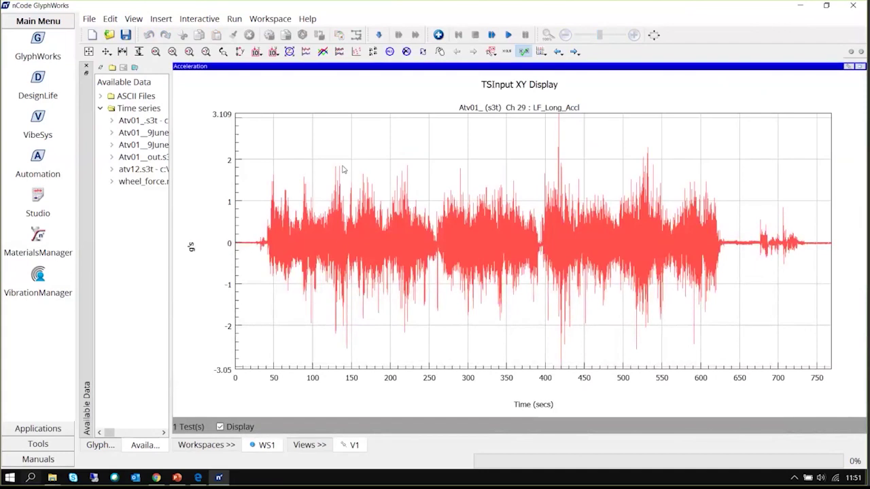
left_click_drag(376, 131, 414, 169)
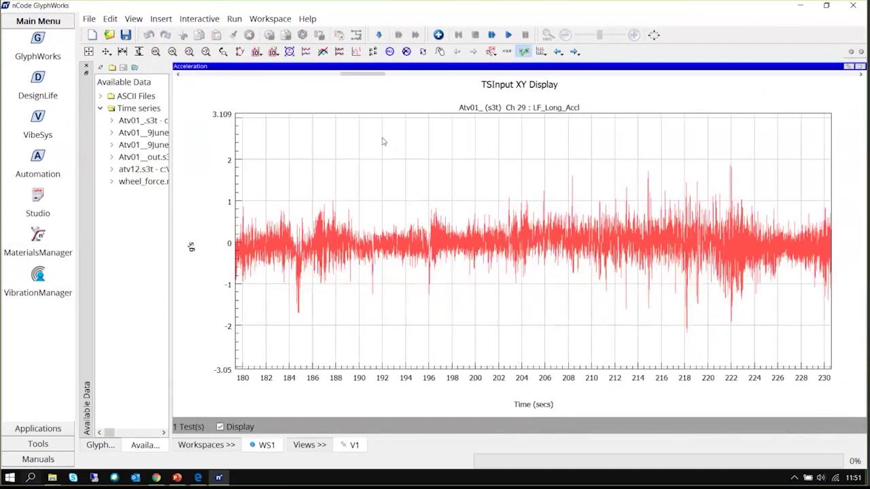
left_click_drag(382, 139, 456, 196)
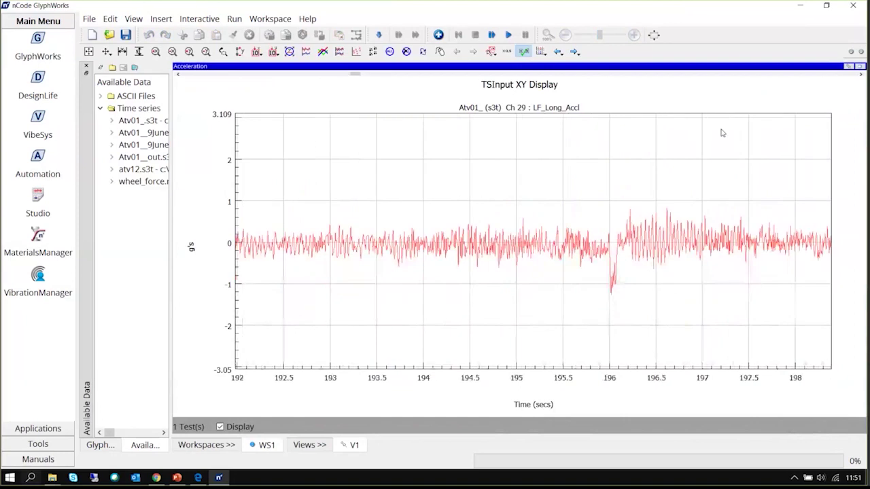
left_click(859, 67)
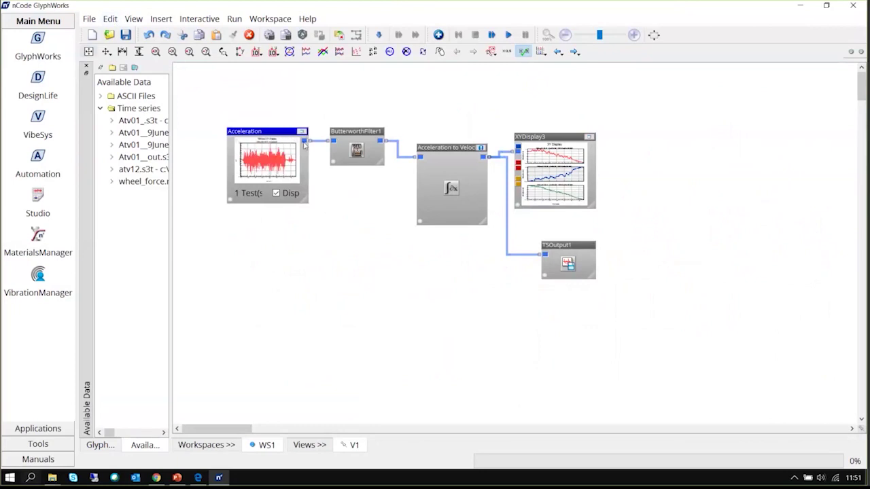
Zoom the Acceleration plot into about 120–220 s, reset to full range, then open the glyph's options list.
left_click(302, 131)
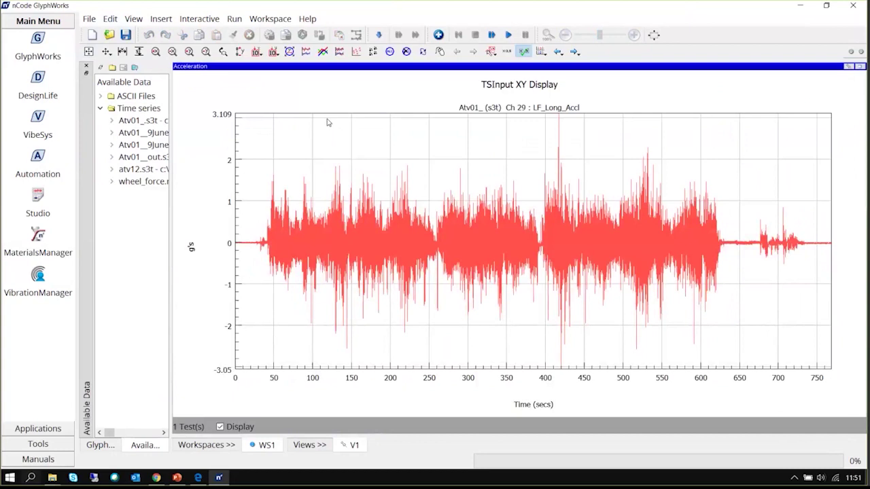
left_click_drag(326, 122, 406, 140)
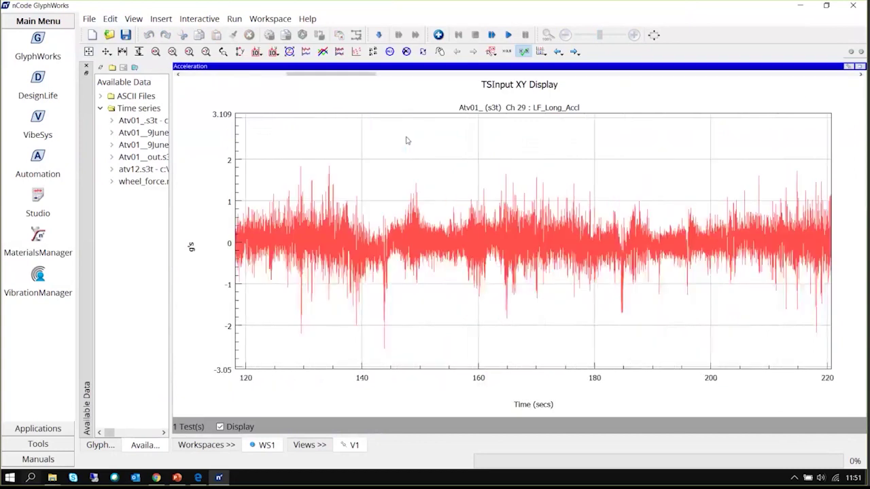
right_click(406, 138)
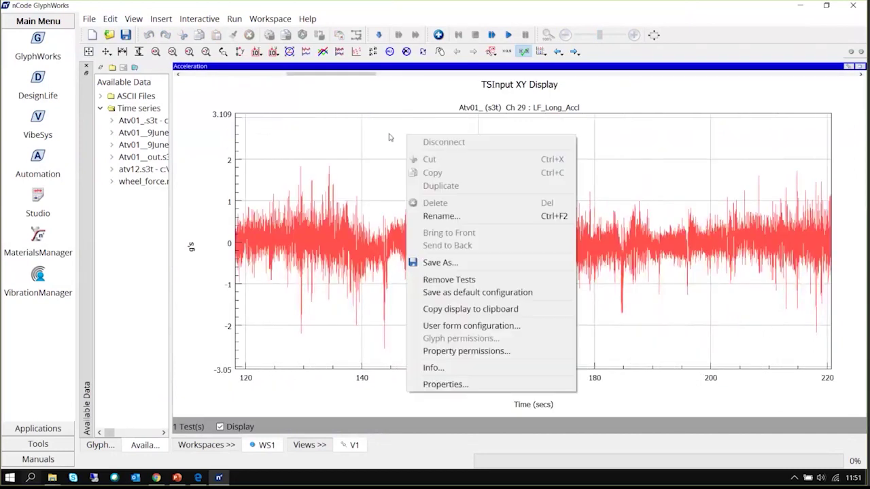
key("Escape")
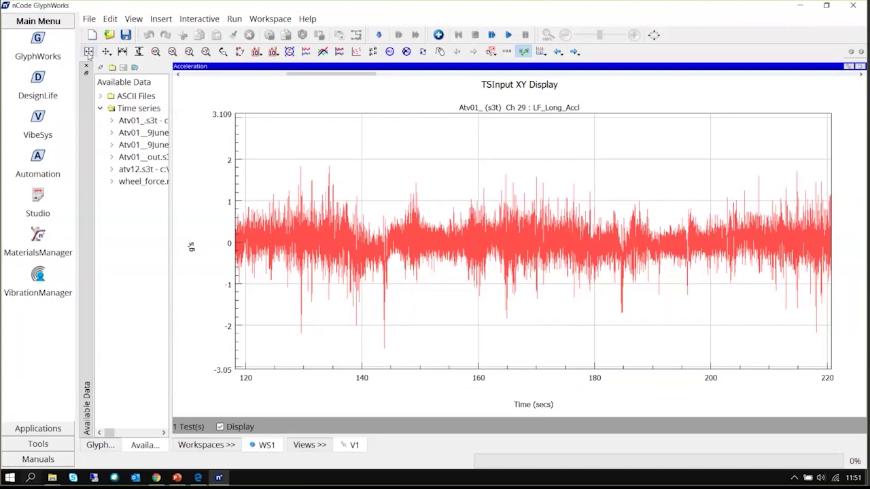
left_click(88, 53)
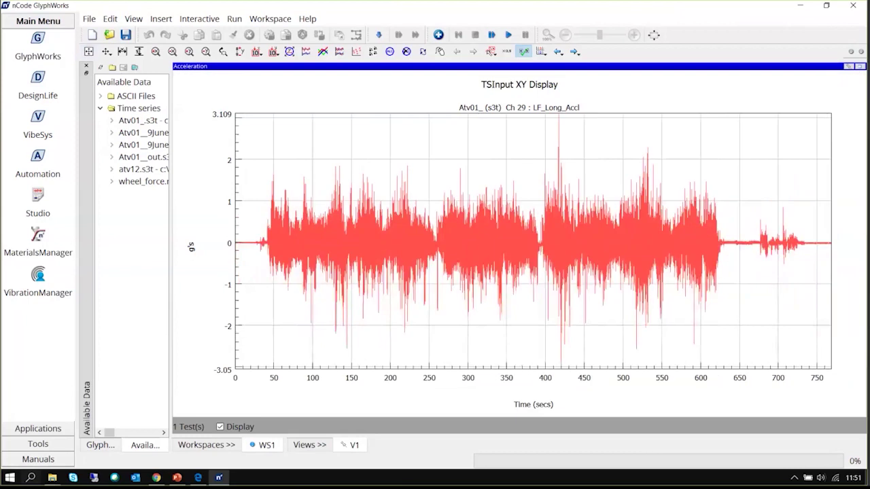
left_click(859, 67)
right_click(272, 166)
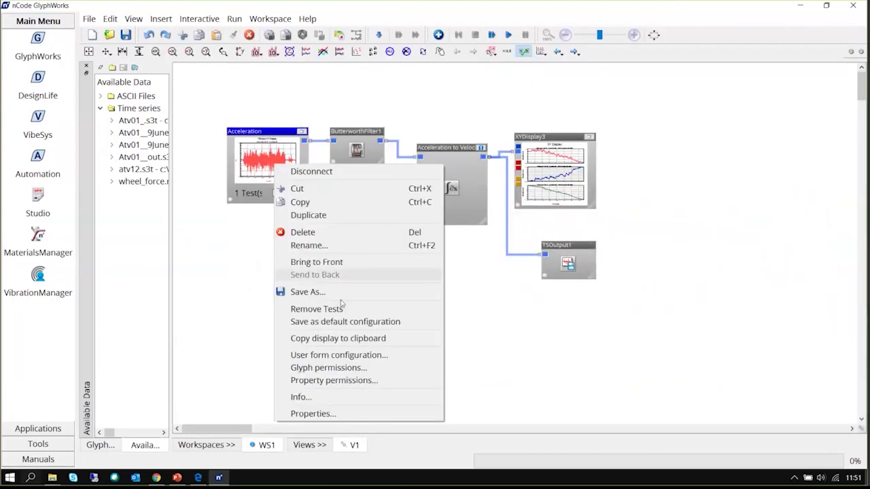
Replace the Acceleration glyph's tests with Atv01_.s3t and zoom its plot to about 150–200 s.
left_click(316, 308)
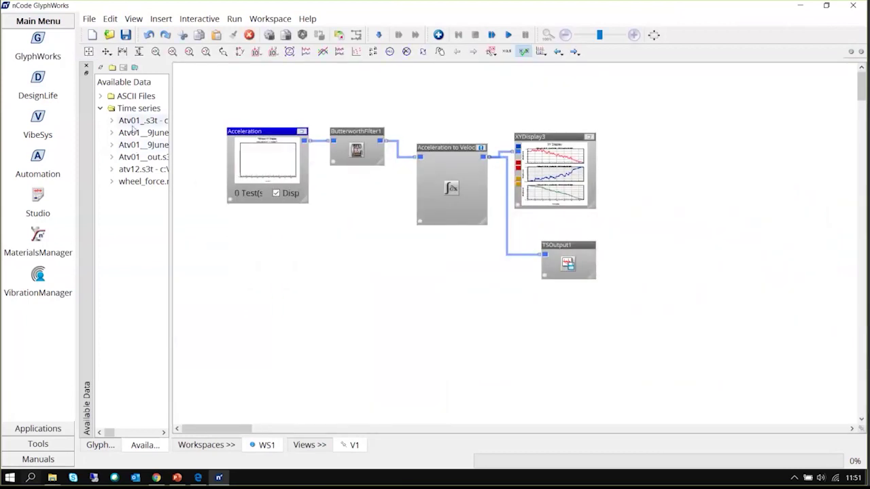
left_click_drag(139, 121, 264, 168)
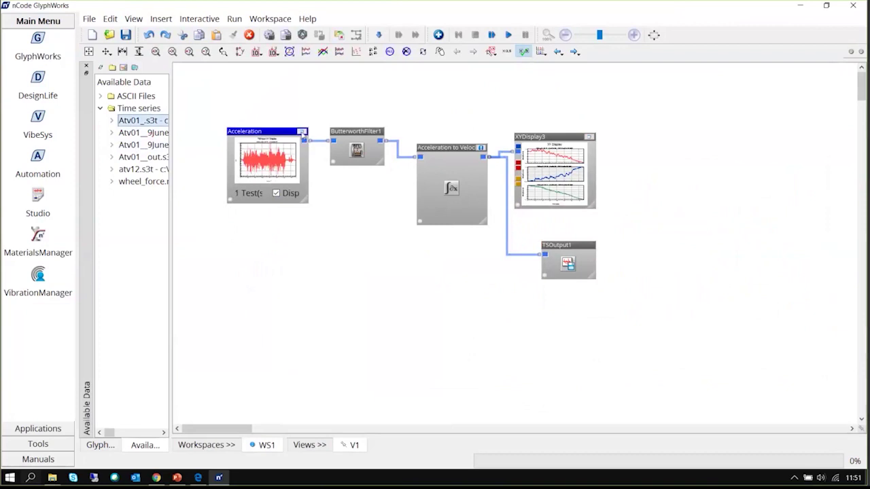
left_click(303, 132)
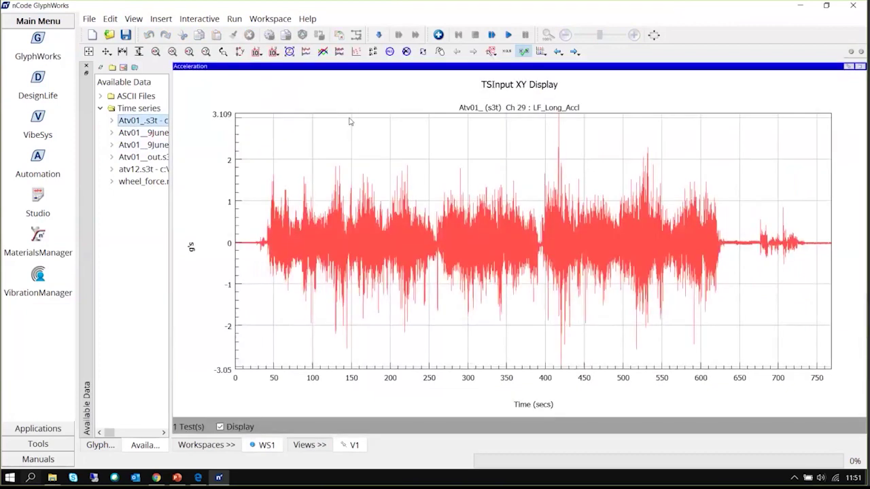
left_click_drag(350, 121, 392, 141)
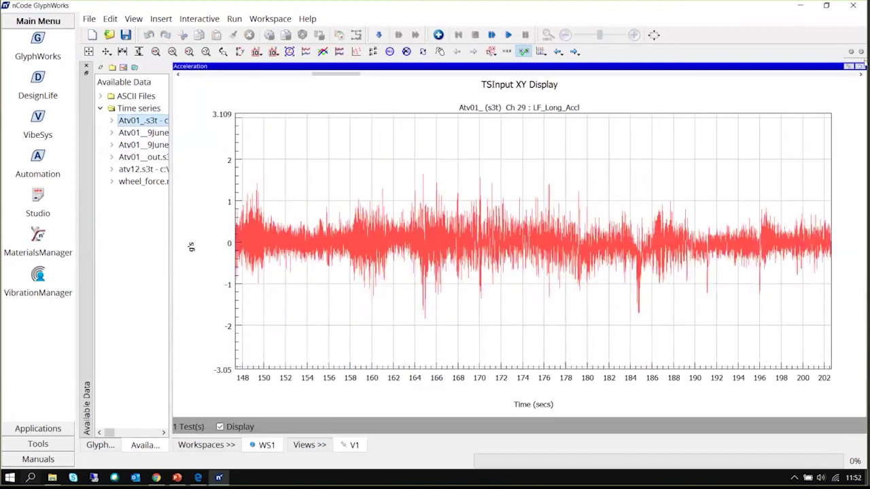
Back in the workflow, widen the Available Data panel so full file paths show.
left_click(861, 66)
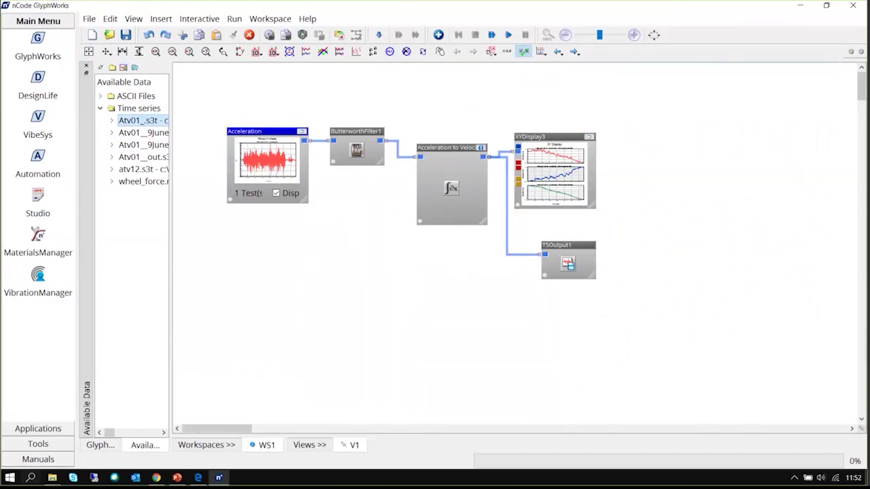
key("alt+Tab")
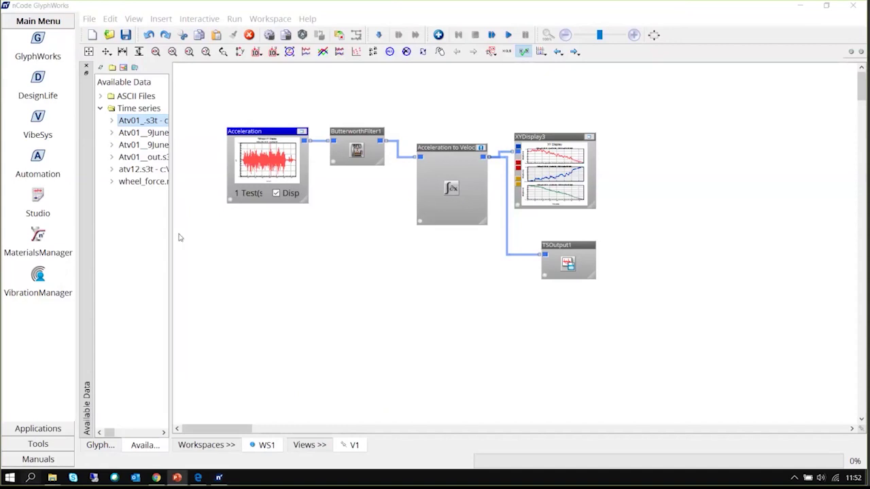
left_click_drag(170, 236, 288, 236)
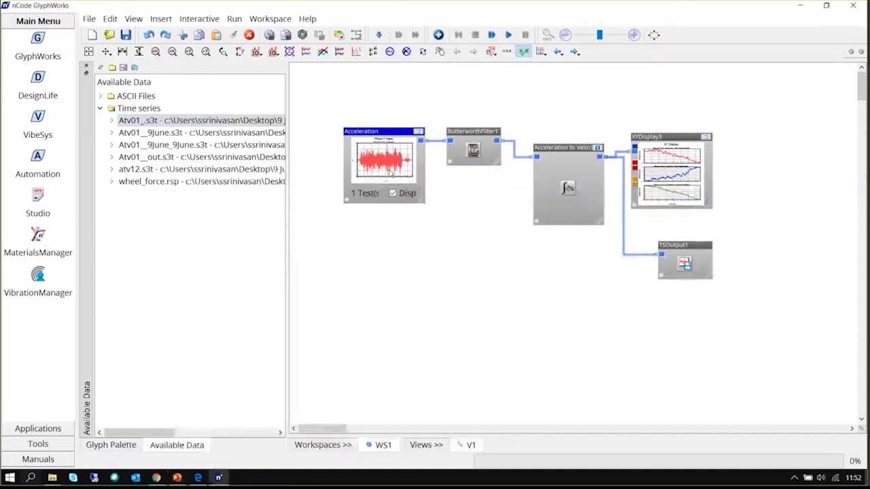
Inspect the Acceleration and XYDisplay3 velocity plots at full size.
left_click(418, 131)
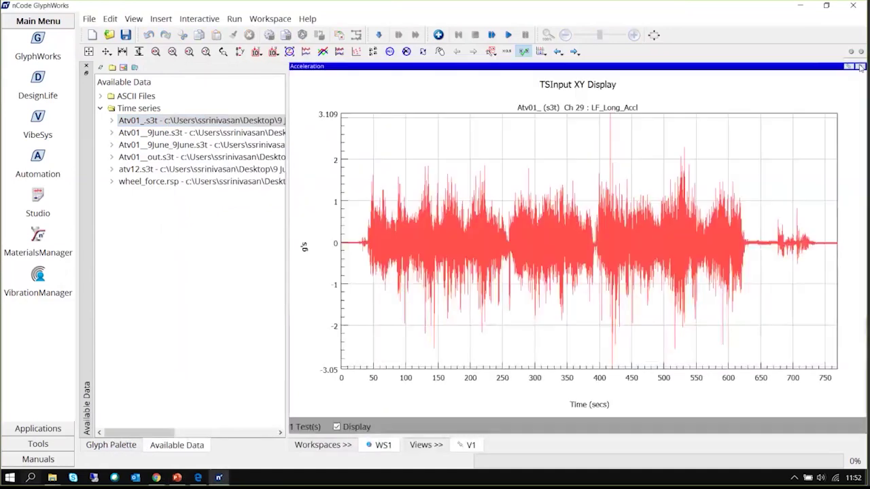
double_click(387, 188)
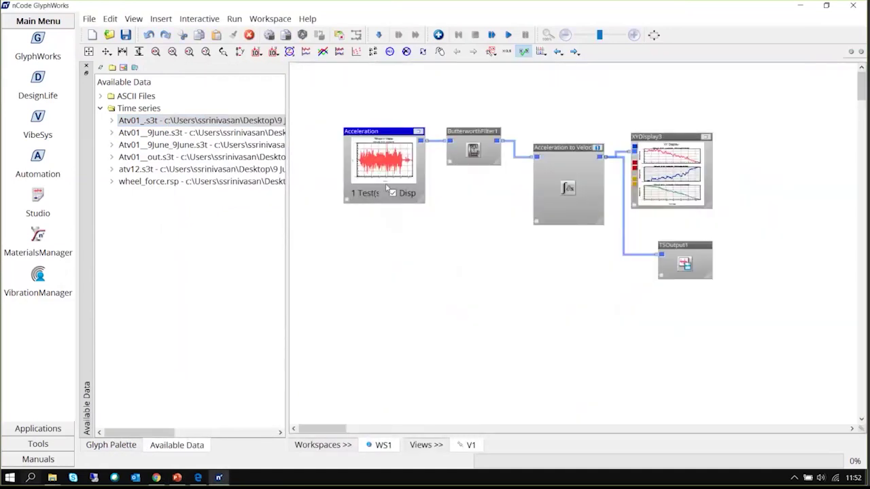
left_click(706, 138)
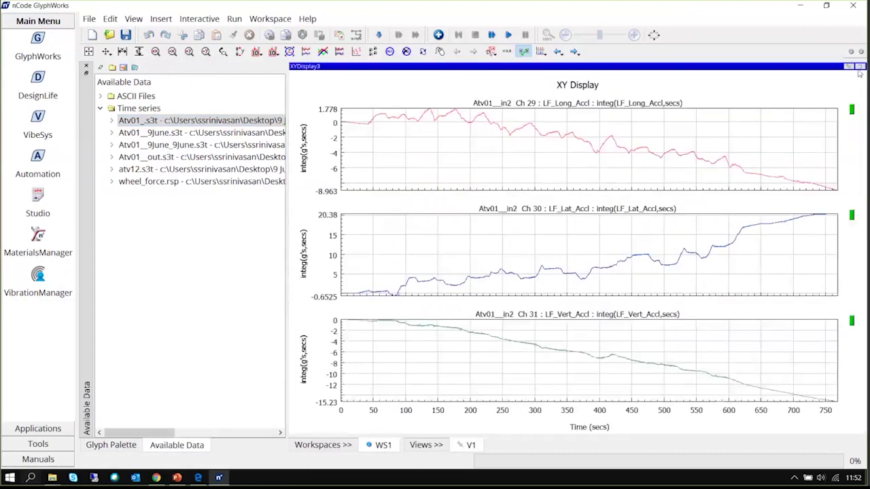
left_click(840, 72)
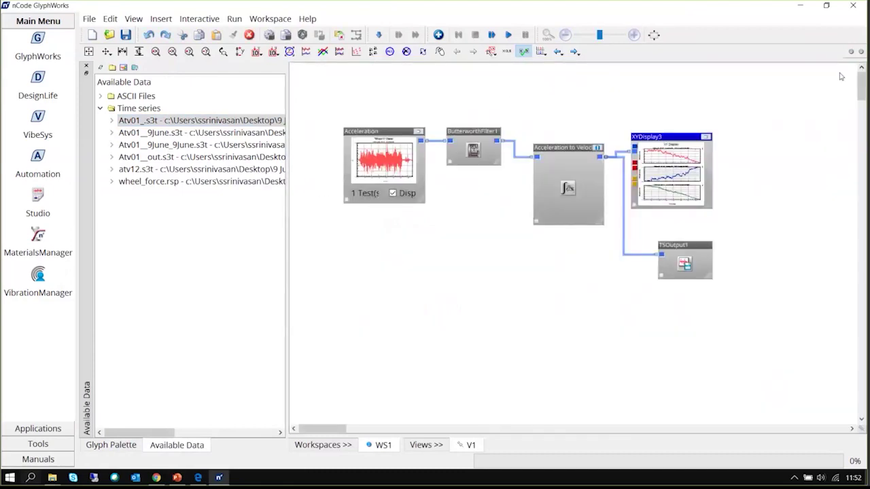
Add Atv01__9June.s3t, atv12.s3t and wheel_force.rsp to the Acceleration input and check its plot.
left_click(155, 132)
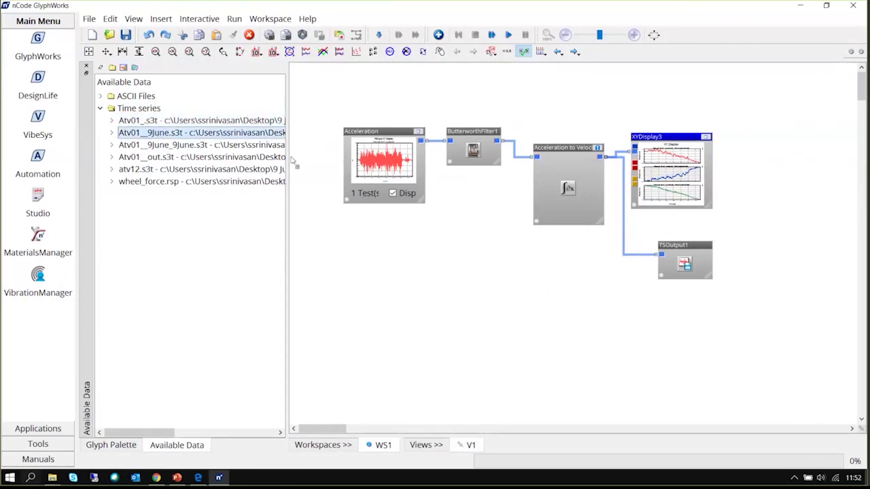
left_click(148, 170)
left_click(192, 182)
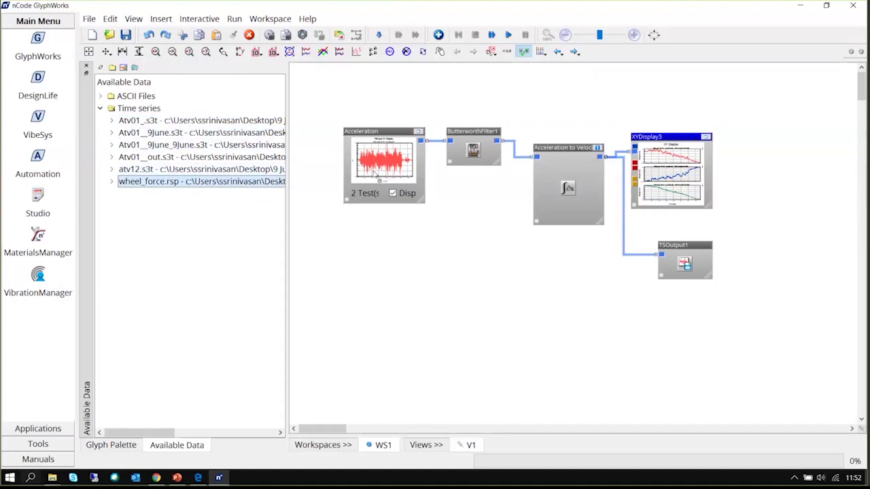
left_click(418, 131)
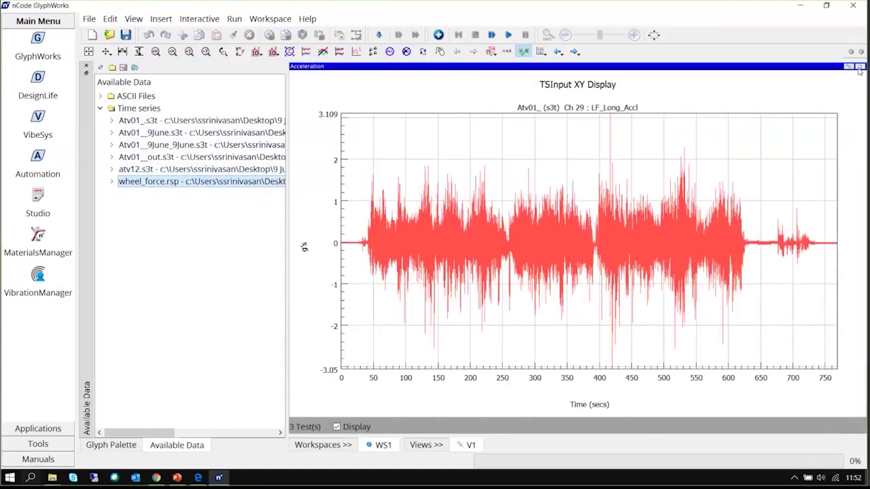
left_click(859, 67)
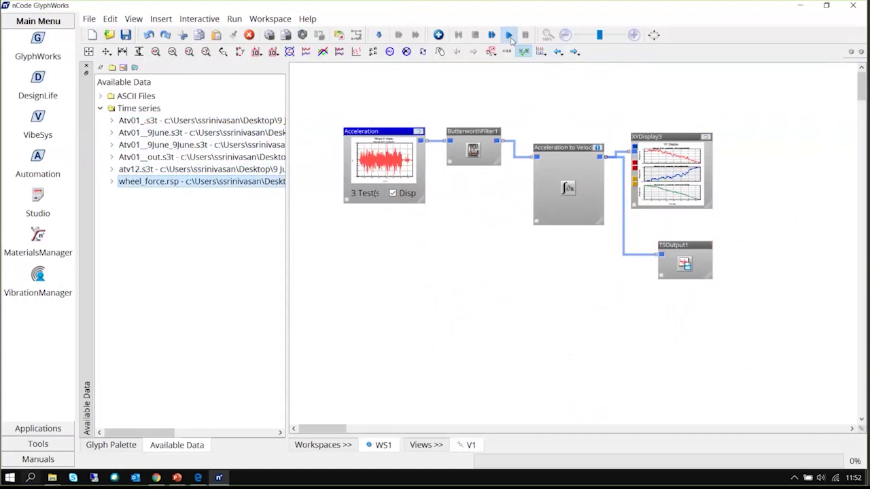
Run the flow with overwrite of previous output, then dismiss the multiple run error.
left_click(509, 36)
left_click(394, 252)
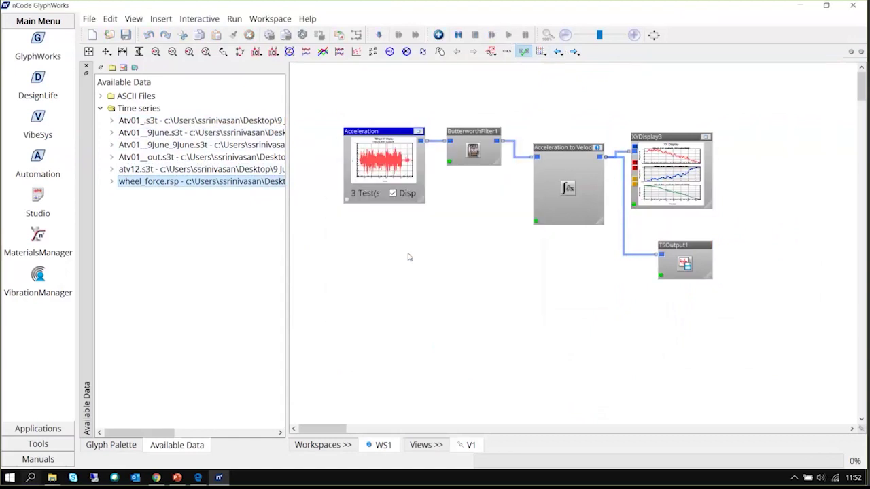
left_click(516, 247)
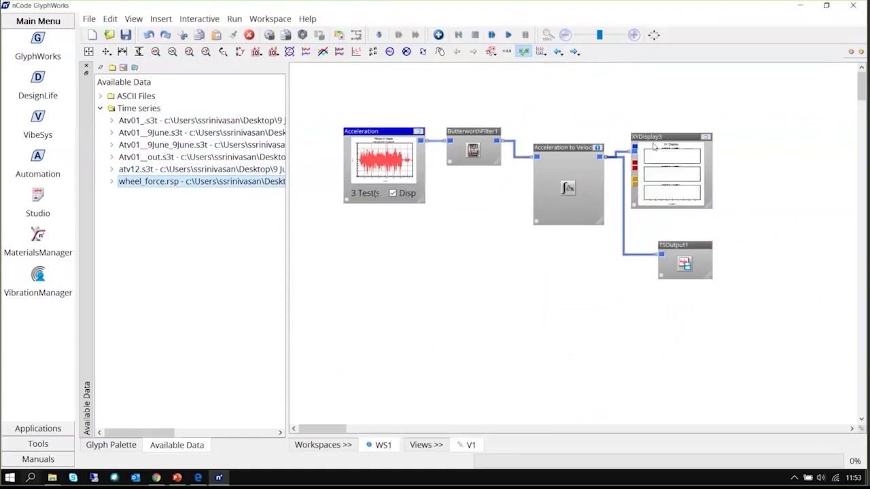
Reload Acceleration with only Atv01_.s3t and Atv01__9June.s3t, rerun, and view XYDisplay3 full size.
right_click(367, 181)
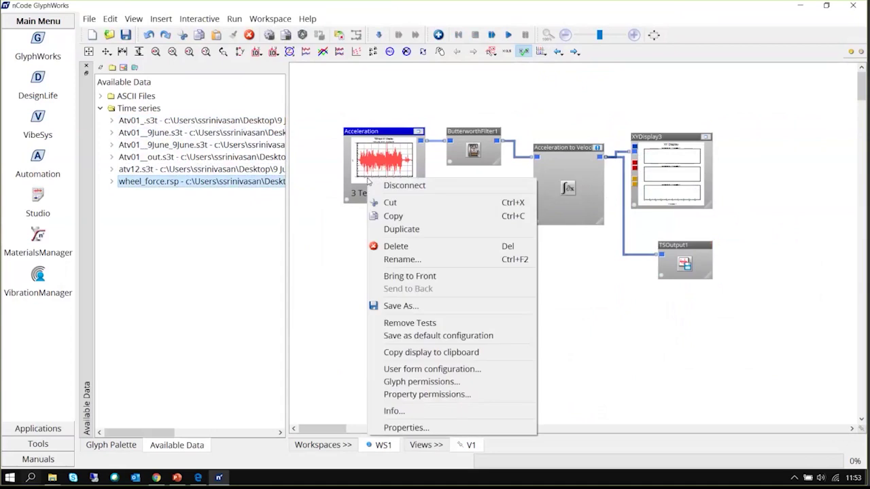
left_click(426, 324)
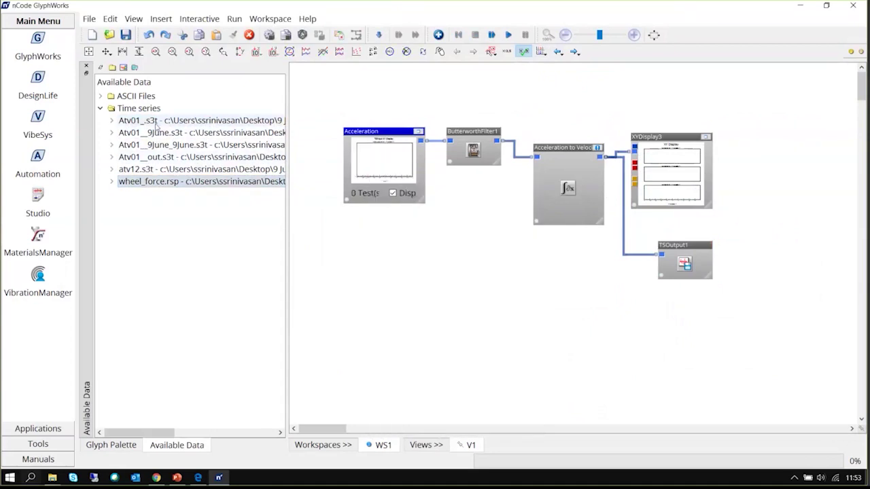
left_click_drag(380, 157, 382, 158)
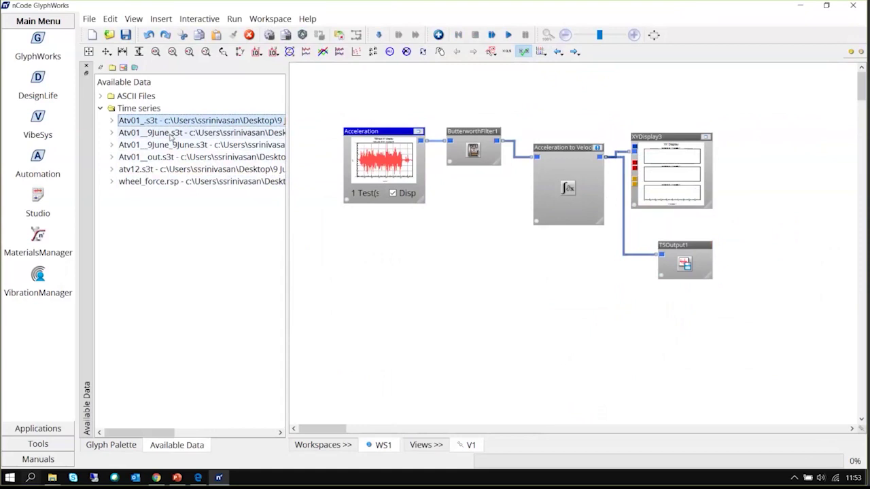
left_click_drag(171, 134, 382, 155)
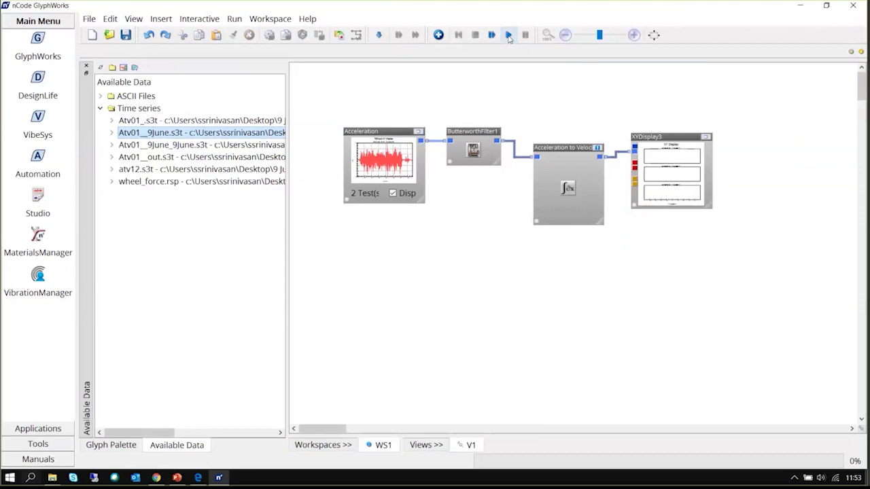
left_click(509, 35)
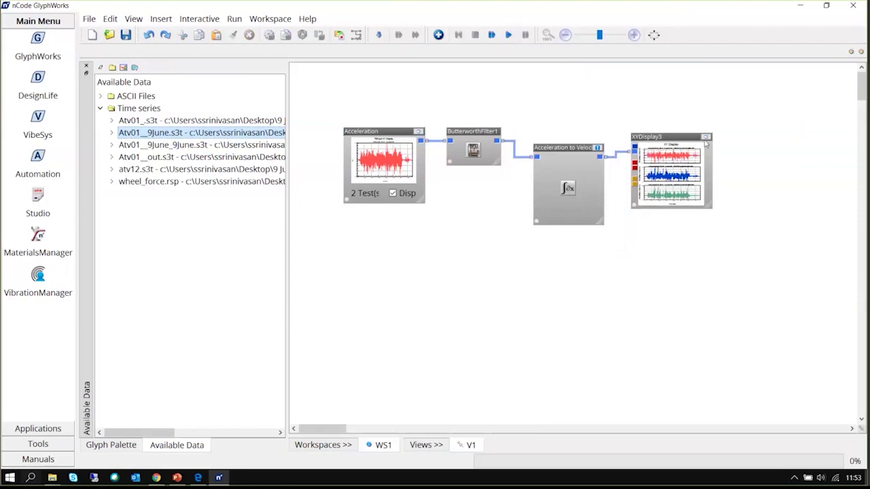
left_click(705, 137)
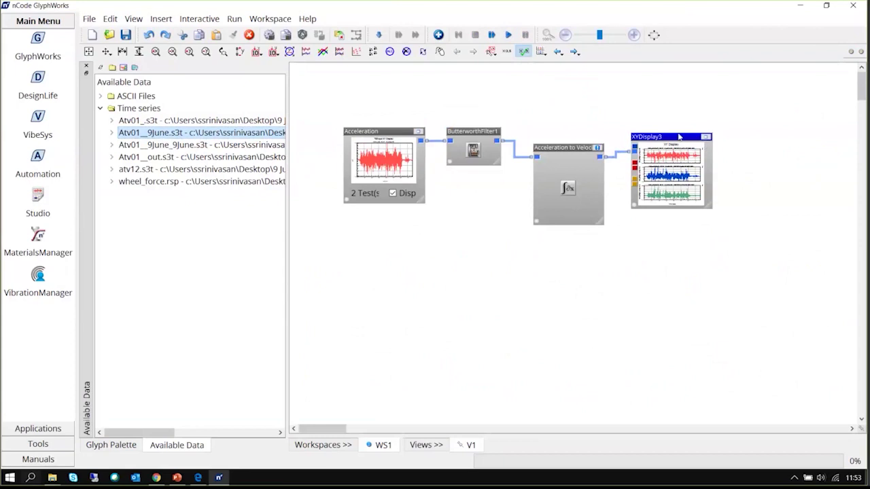
In the Acceleration input's Advanced properties, set CombineAllTests to True and confirm.
right_click(409, 134)
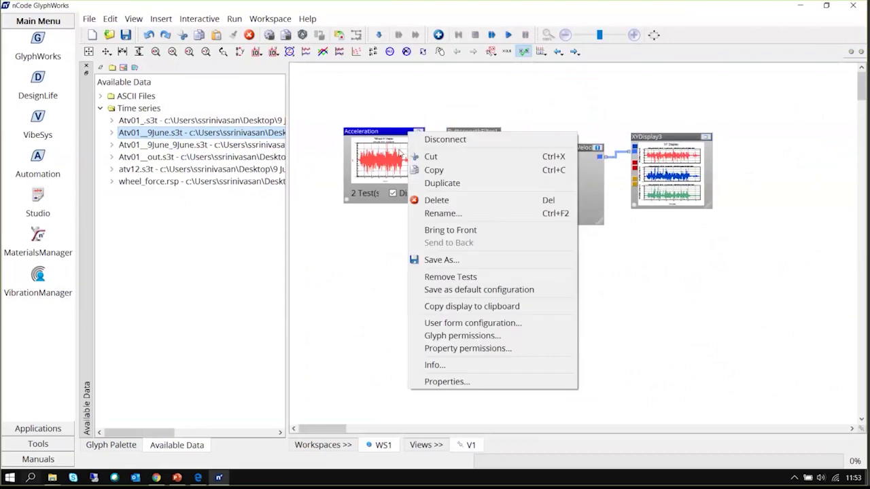
left_click(445, 383)
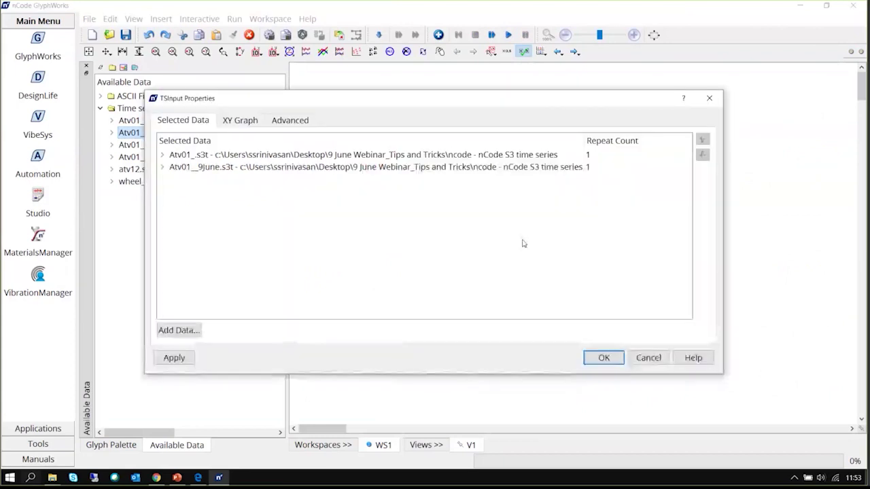
left_click(312, 121)
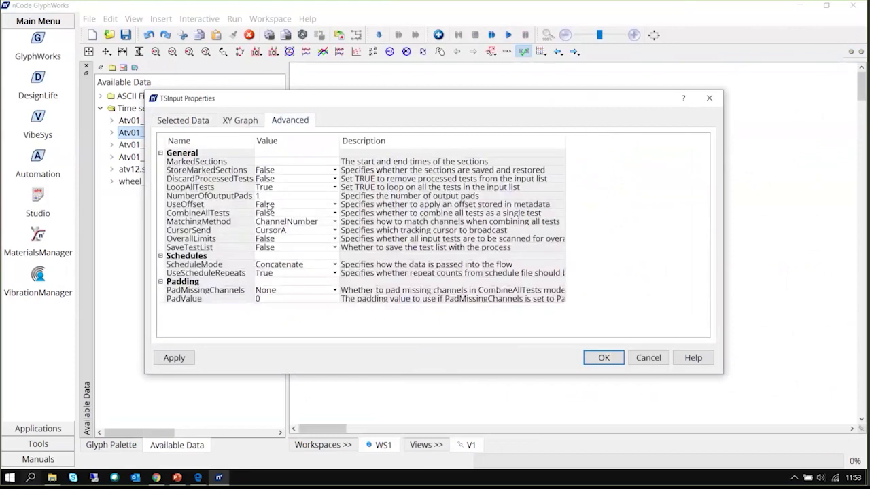
left_click(334, 213)
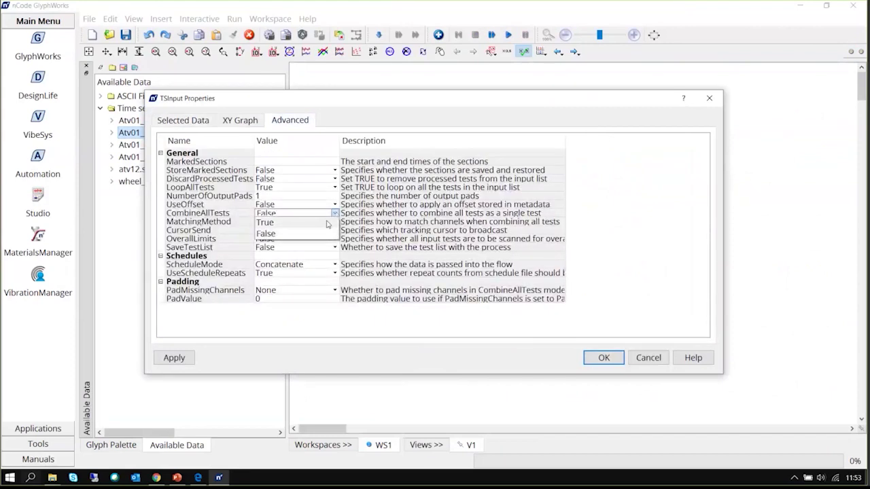
left_click(326, 224)
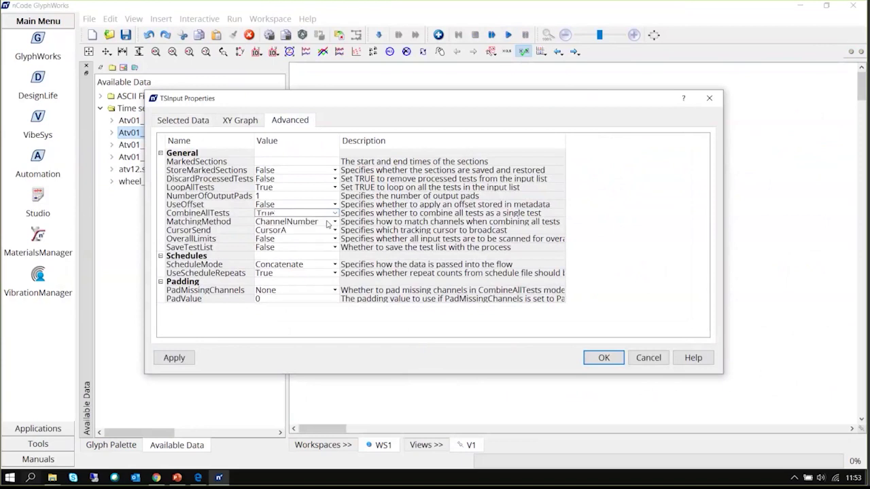
left_click(320, 324)
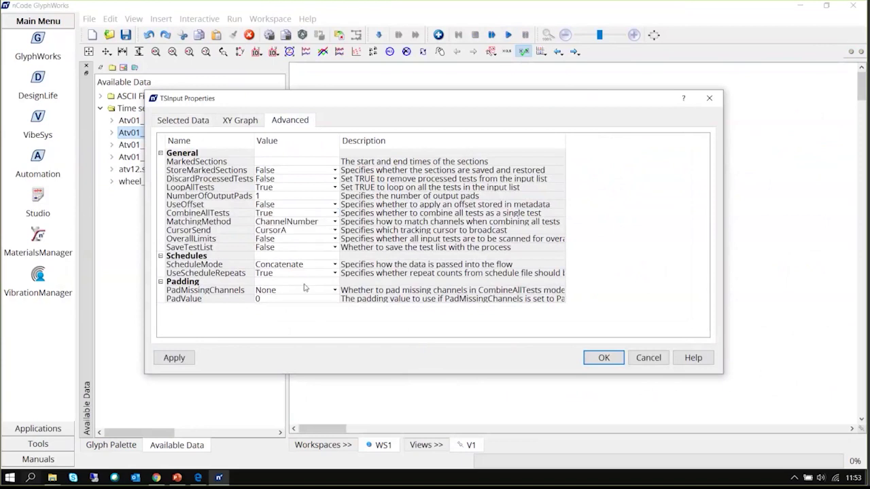
left_click(604, 358)
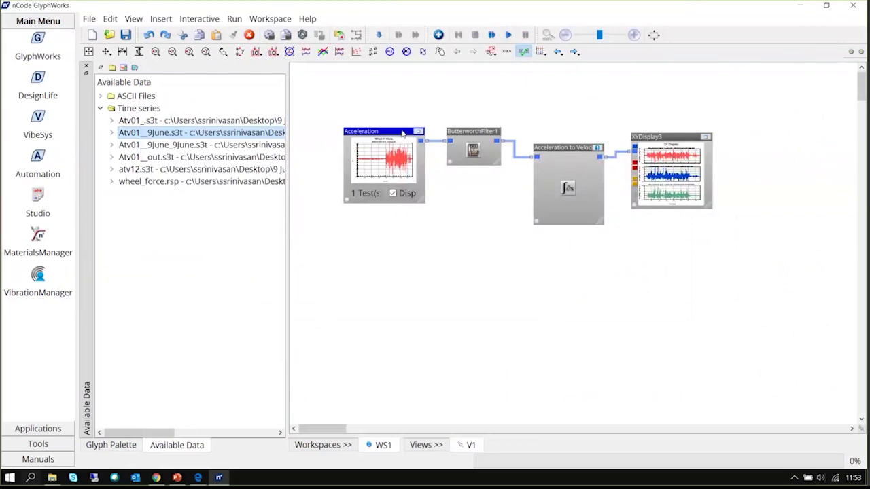
Add Atv01_.s3t to the Acceleration input and check its plot at full size.
left_click(291, 200)
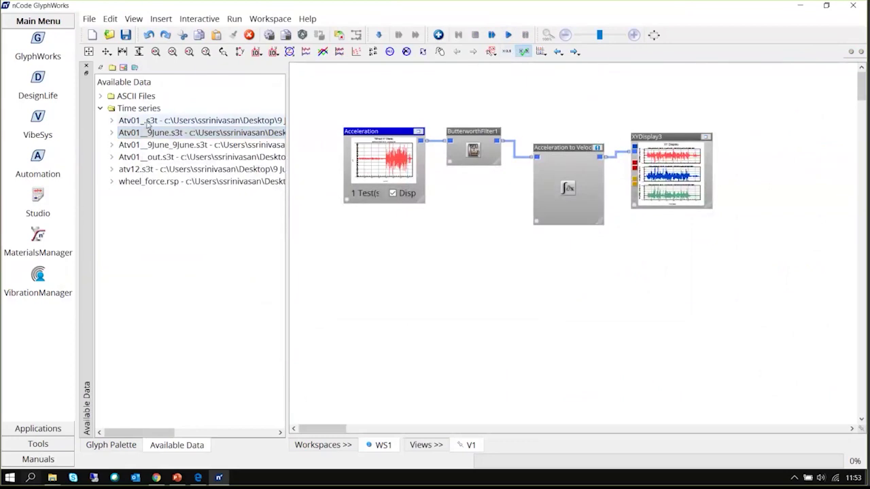
left_click_drag(149, 122, 362, 171)
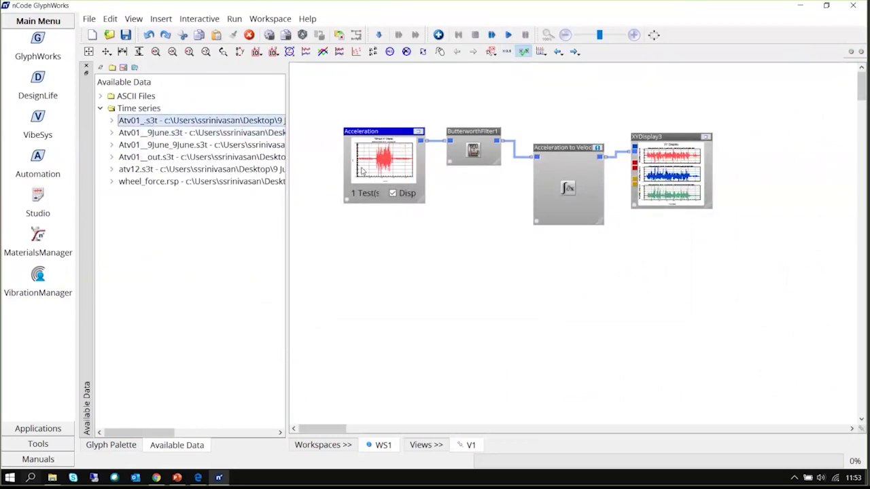
left_click(418, 131)
left_click(416, 131)
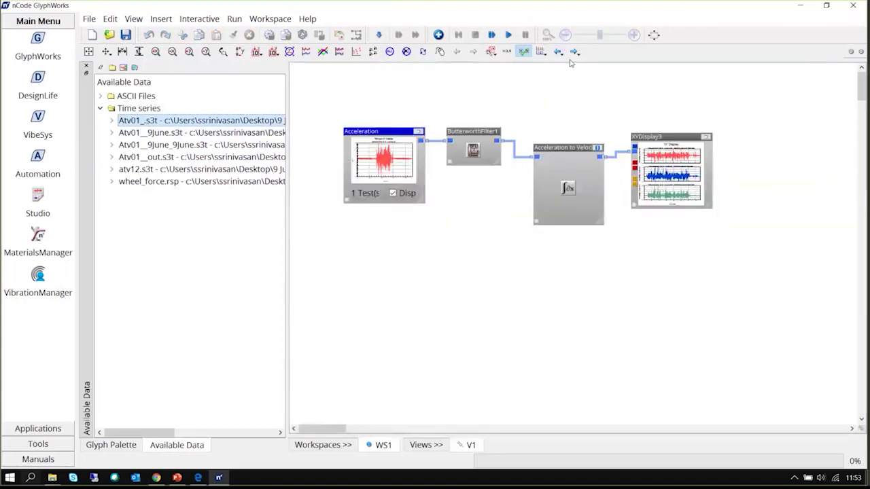
Rerun the flow on the combined input, then switch to the PowerPoint presentation.
left_click(508, 34)
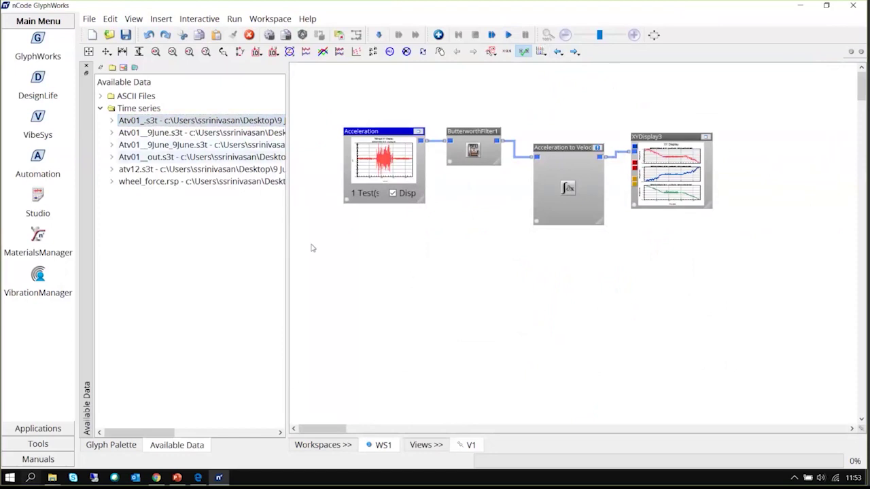
right_click(411, 135)
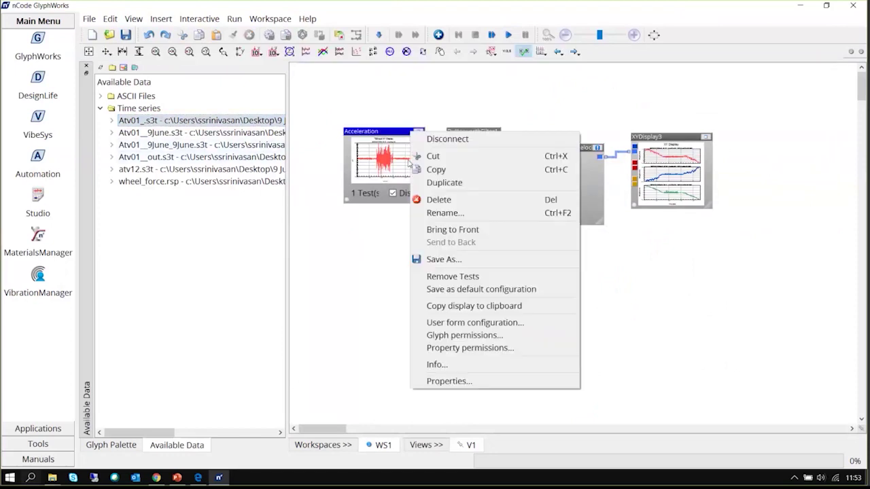
left_click(377, 287)
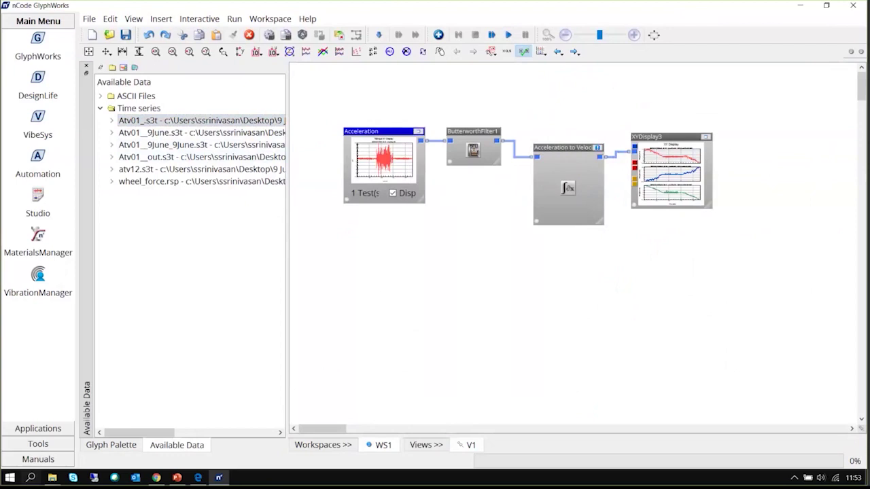
left_click(177, 478)
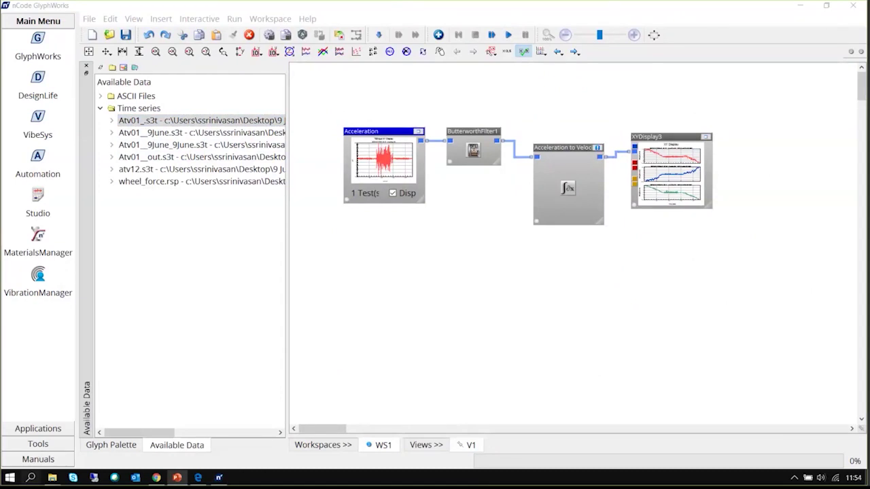
Drag a Metadata Display glyph from the Glyph Palette onto the canvas as MetaDataDisplay1.
left_click(127, 446)
key("m")
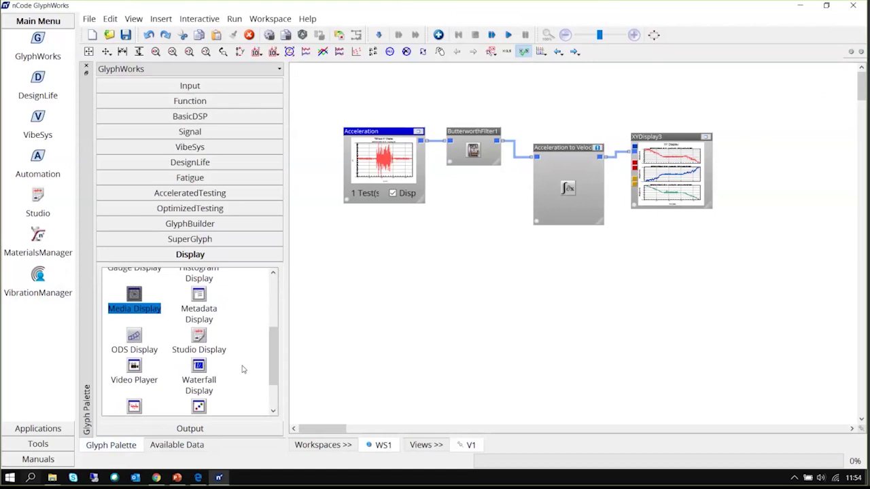
left_click_drag(199, 303, 537, 265)
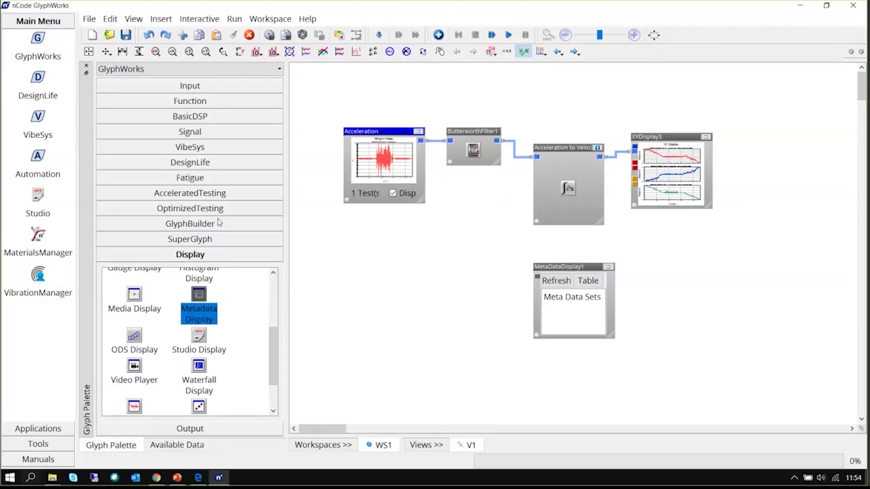
Load the second test file into the Acceleration input, review its properties, then delete that glyph.
left_click(178, 445)
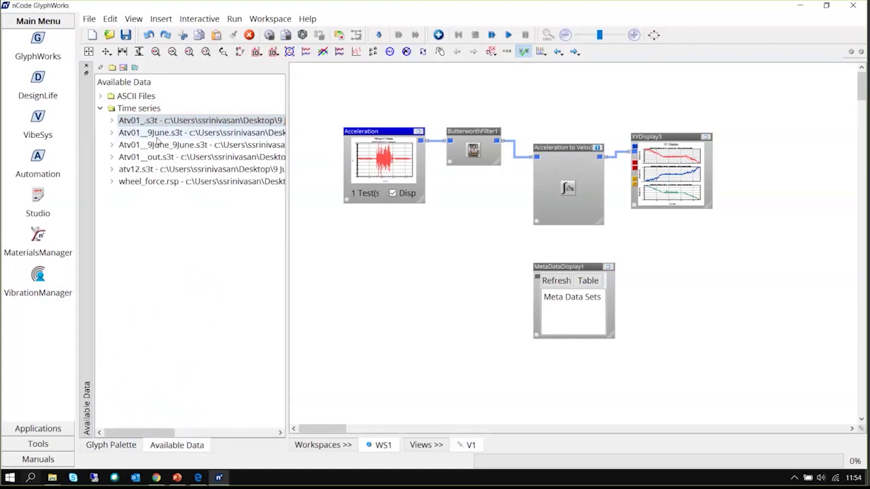
left_click_drag(156, 134, 366, 199)
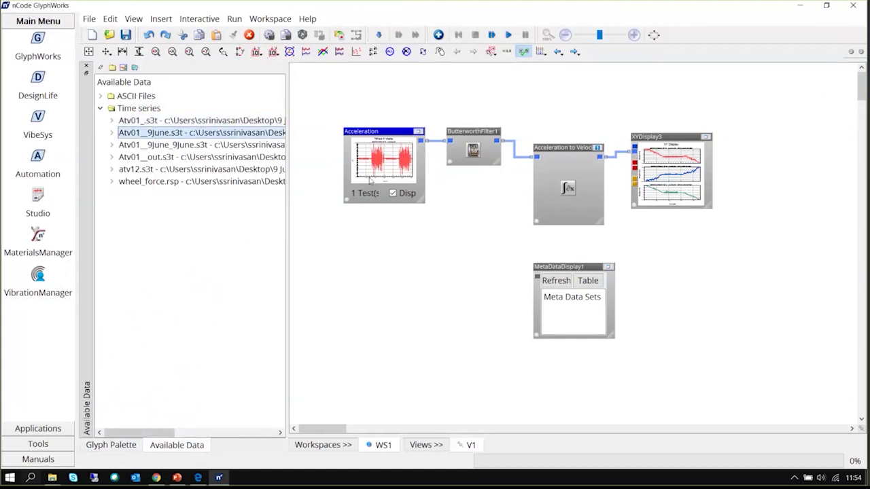
right_click(388, 132)
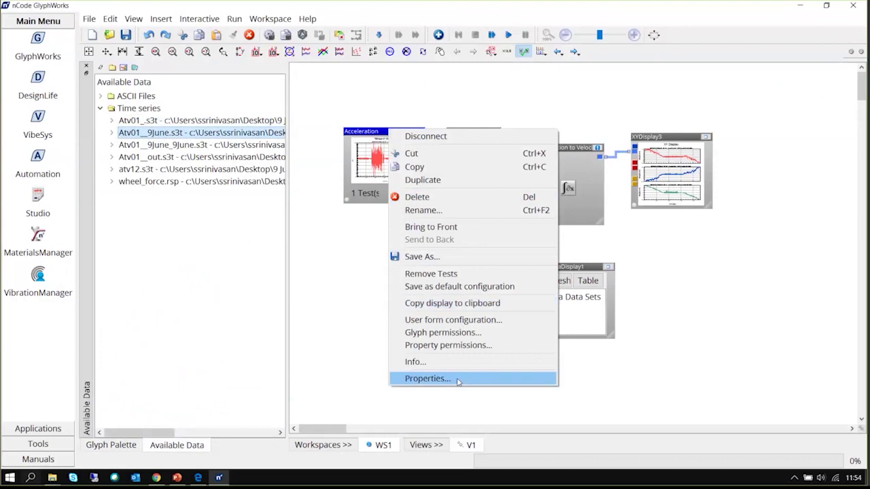
left_click(429, 379)
left_click(289, 120)
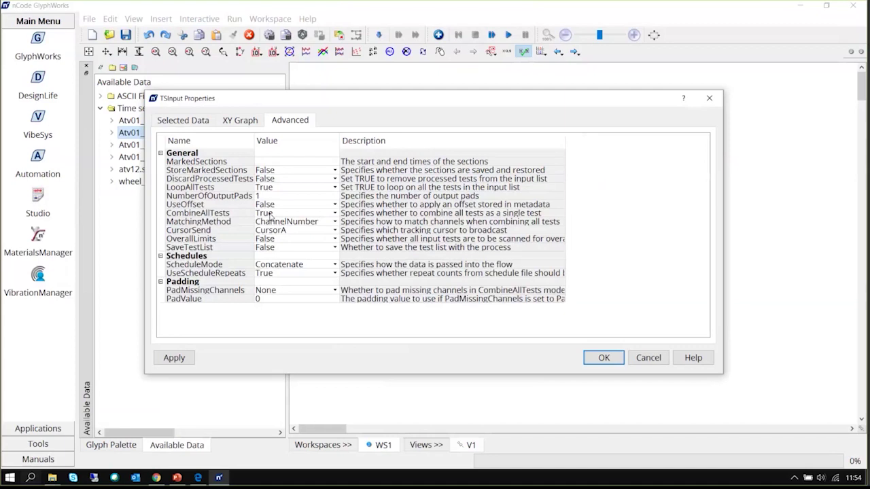
key("Escape")
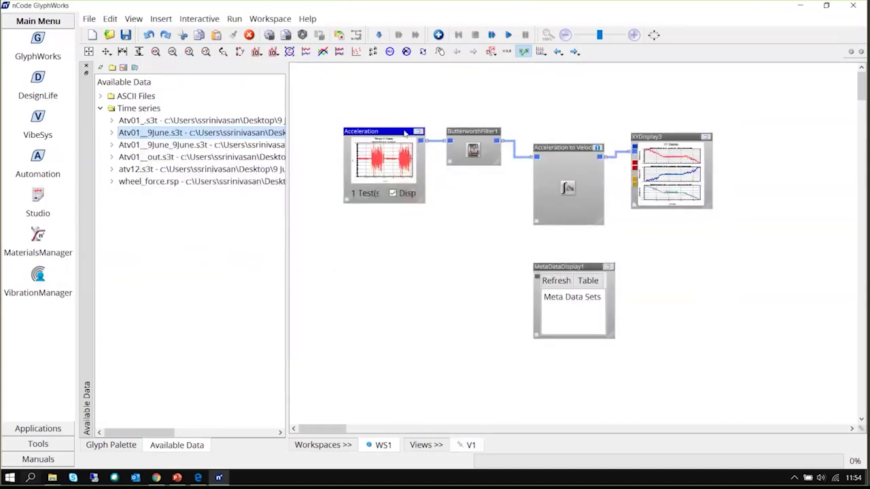
key("Delete")
Create TSInput4 from Atv01_.s3t plus the 9June file, enable its display, and wire it to ButterworthFilter1.
left_click(173, 121)
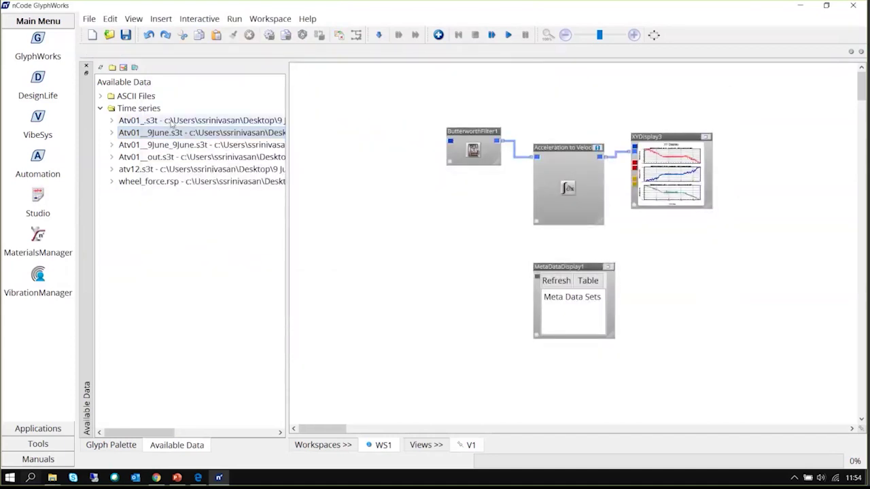
left_click_drag(194, 126, 351, 142)
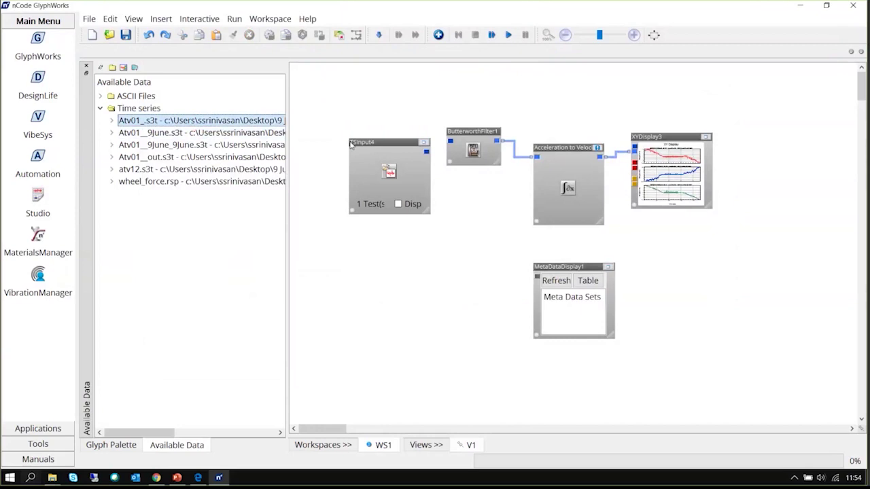
left_click(398, 204)
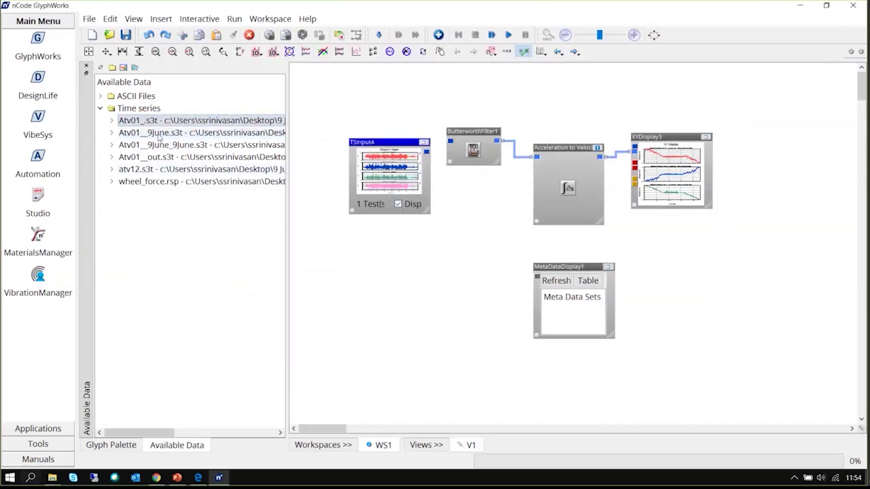
left_click_drag(156, 133, 364, 157)
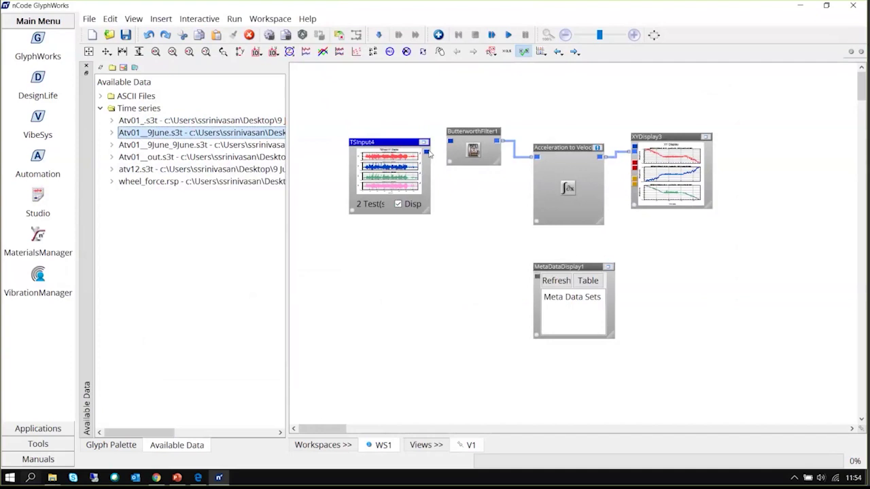
left_click_drag(428, 152, 450, 142)
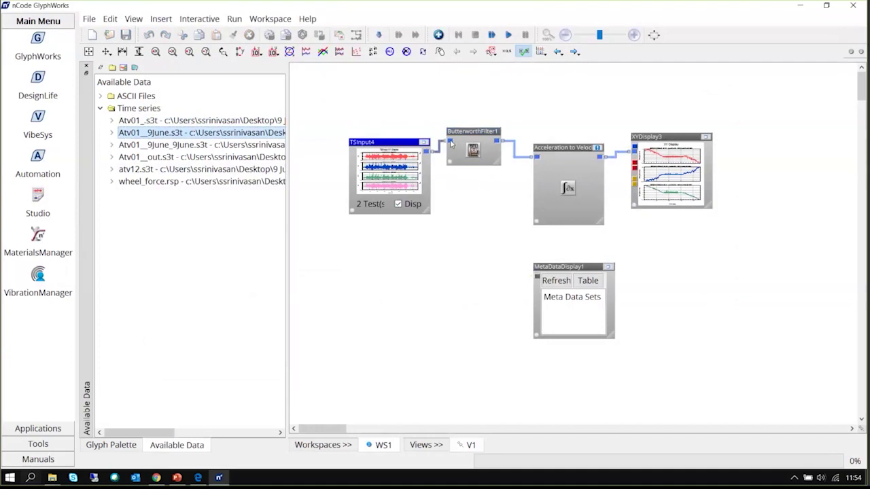
left_click_drag(390, 144, 374, 122)
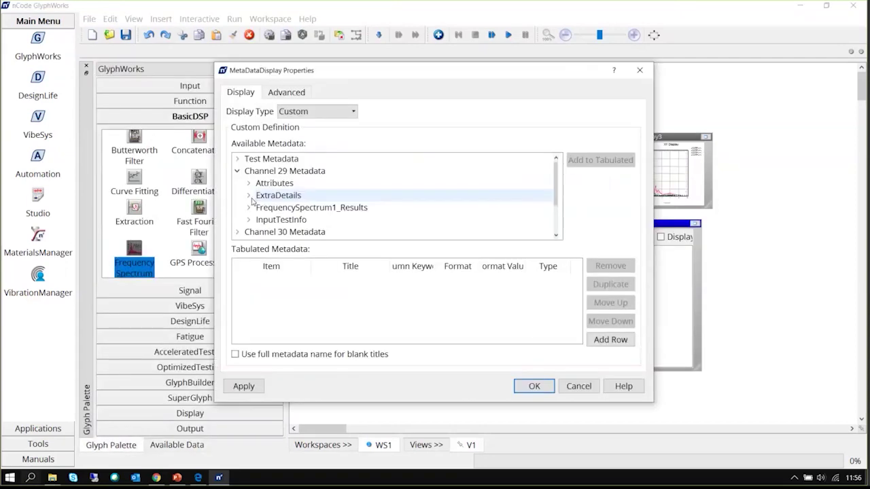
Tabulate InputTestInfo FilenameNoPath and FrequencySpectrum1_Results MaximumPower in MetaDataDisplay1 and confirm.
left_click(249, 219)
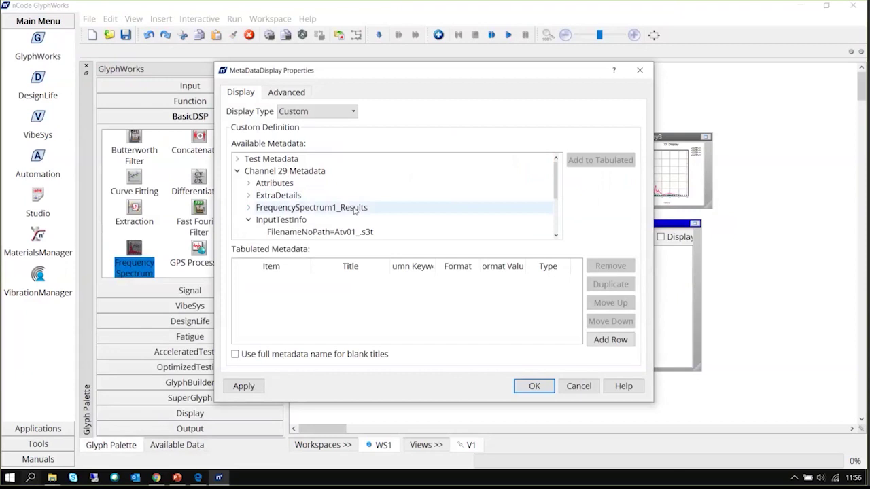
scroll(353, 212, "down", 1)
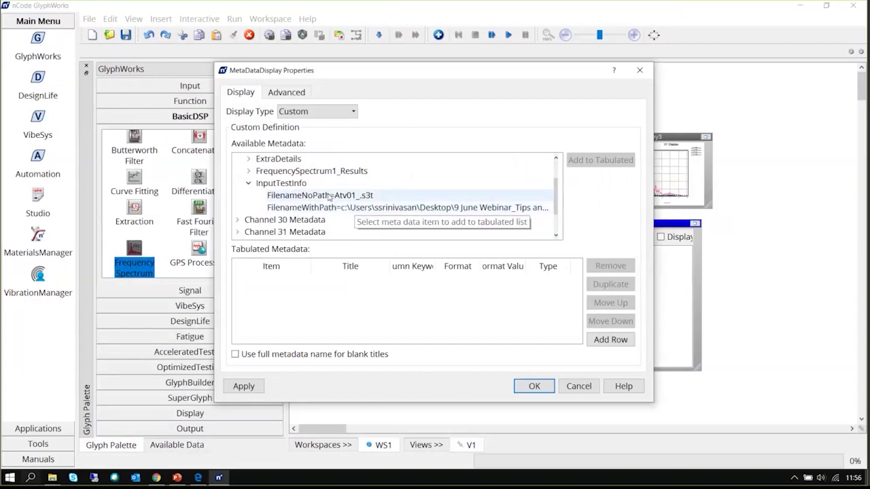
left_click(329, 197)
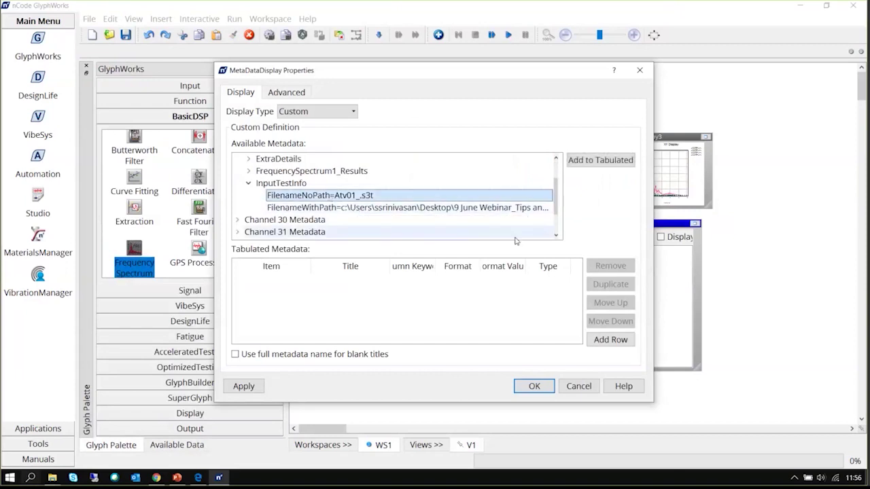
left_click(600, 162)
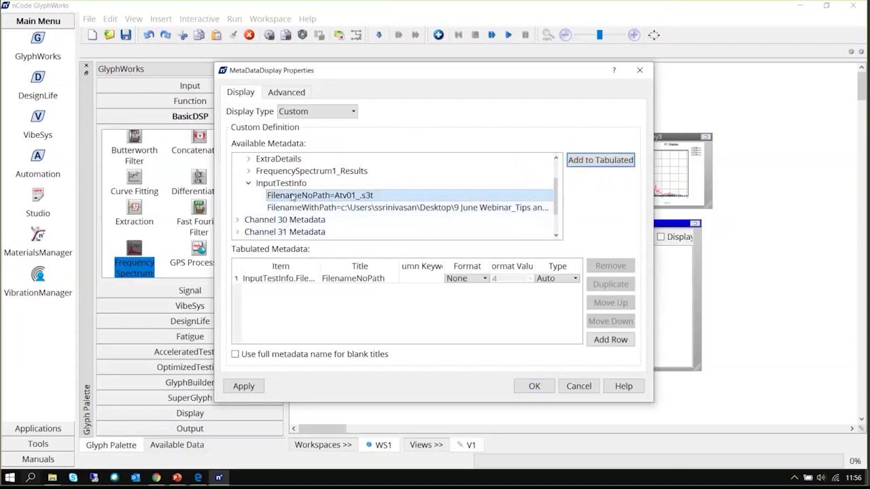
scroll(292, 197, "up", 1)
scroll(289, 195, "down", 1)
left_click(248, 171)
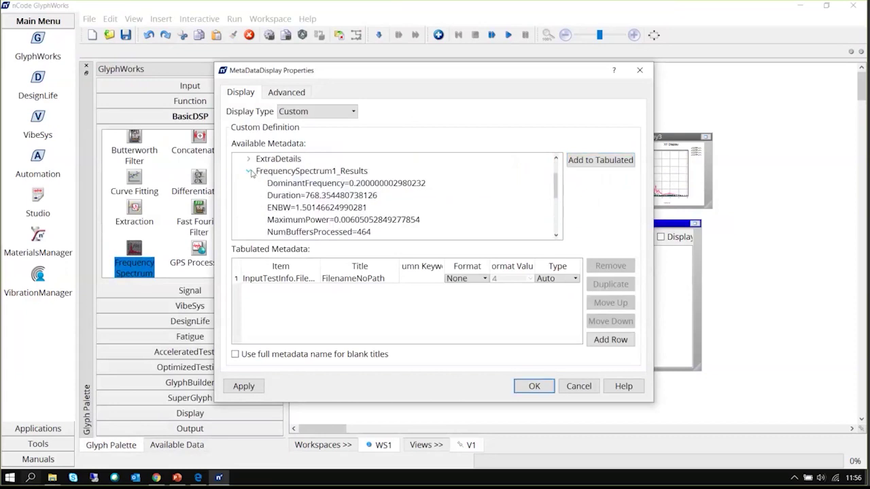
left_click(294, 220)
left_click(594, 160)
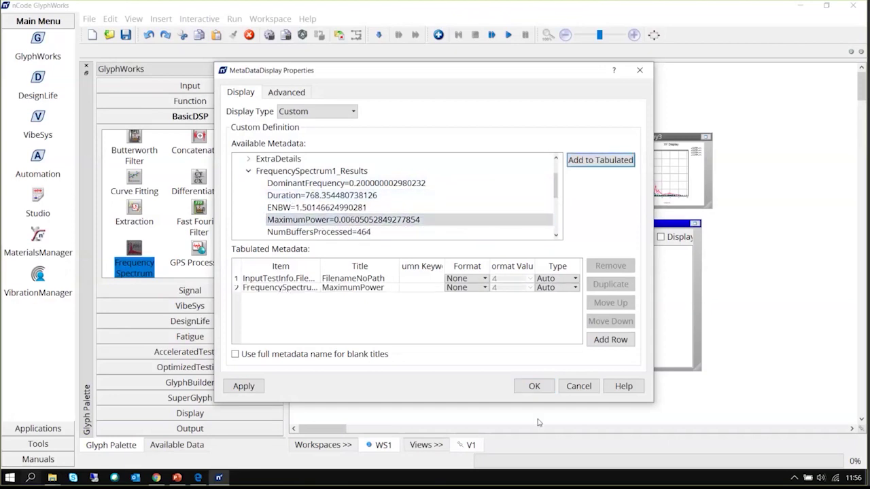
left_click(534, 385)
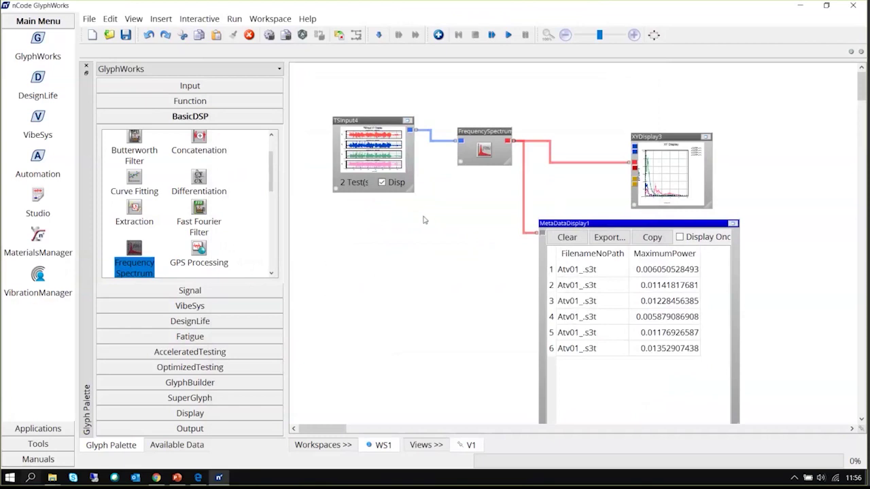
Run the flow and enlarge MetaDataDisplay1 to show all twelve rows from both test files.
left_click(508, 36)
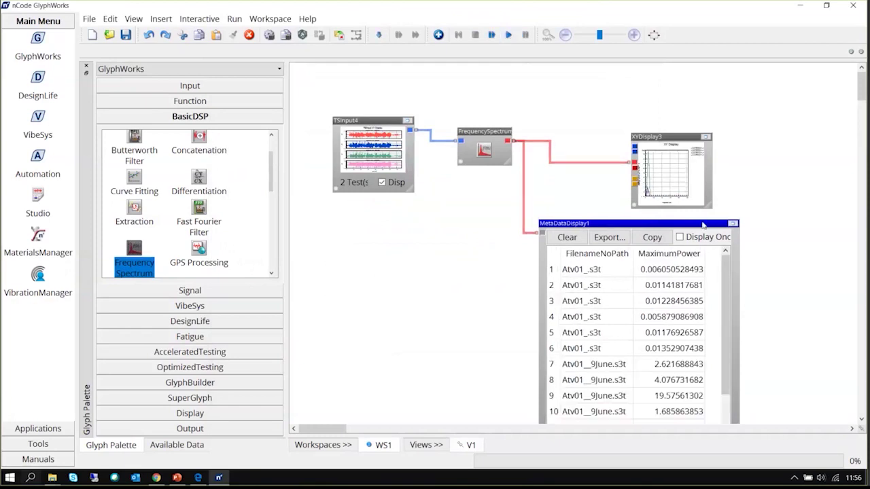
left_click_drag(703, 224, 709, 73)
left_click_drag(748, 284, 786, 406)
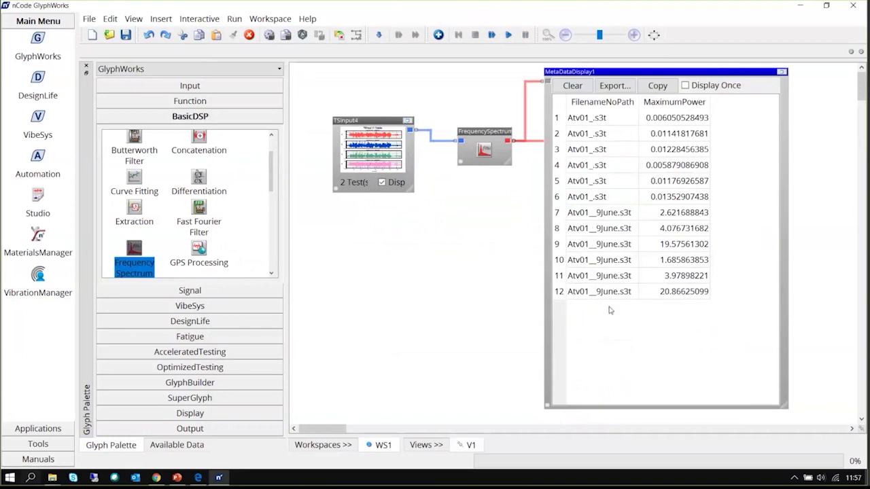
left_click(781, 72)
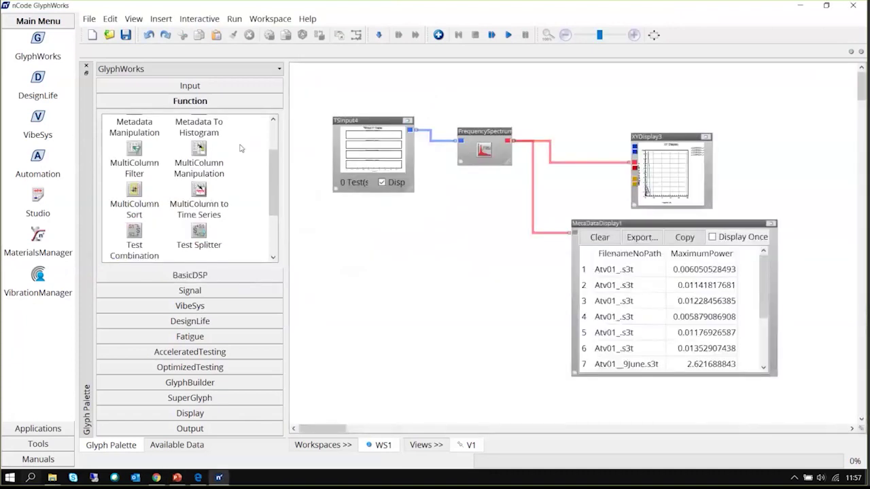
Add a BasicDSP Arithmetic glyph wired to TSInput4, then delete it again.
left_click(225, 275)
scroll(238, 246, "up", 1)
left_click_drag(199, 143, 476, 207)
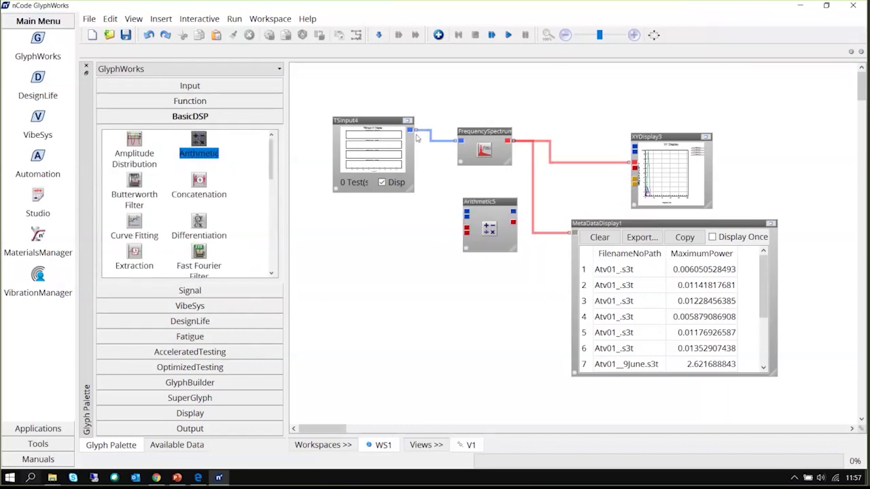
left_click_drag(411, 129, 468, 213)
left_click(479, 201)
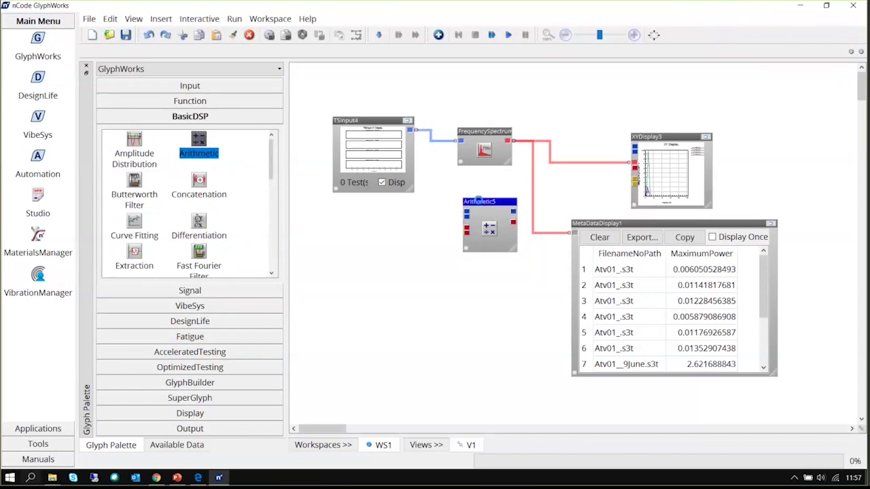
key("Delete")
From the SS palette, add Arithmatic_custom2 fed by TSInput4 and confirm its add-constant-150 settings.
left_click(124, 70)
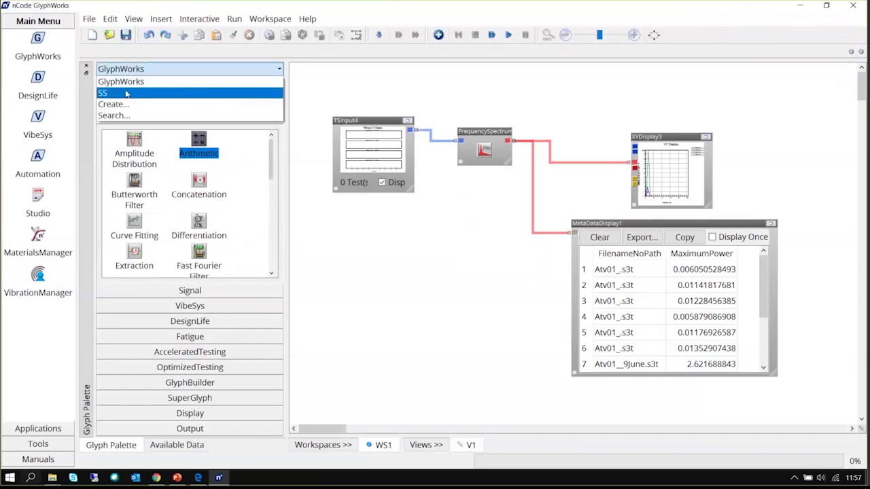
left_click(126, 93)
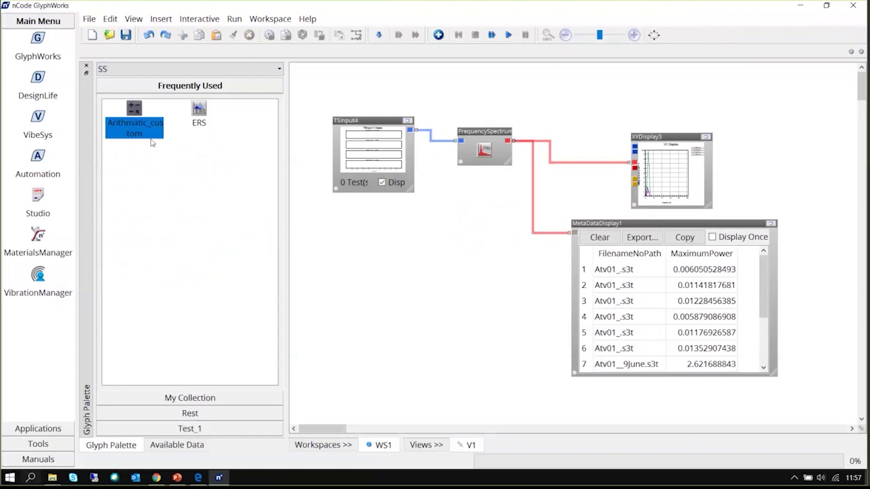
left_click_drag(152, 142, 456, 210)
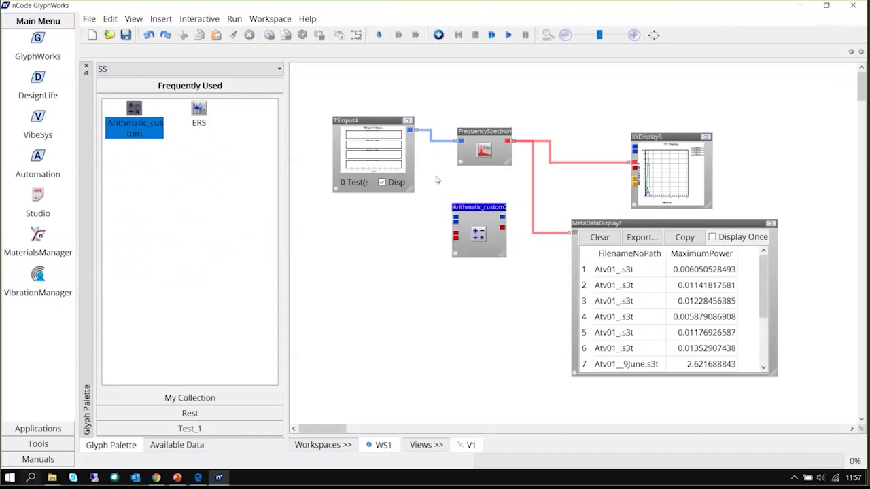
left_click_drag(410, 129, 455, 217)
double_click(482, 211)
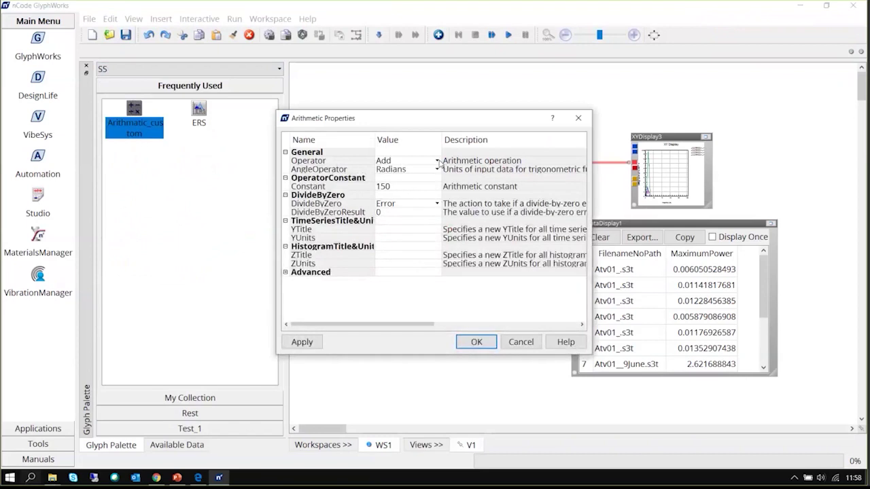
left_click(490, 346)
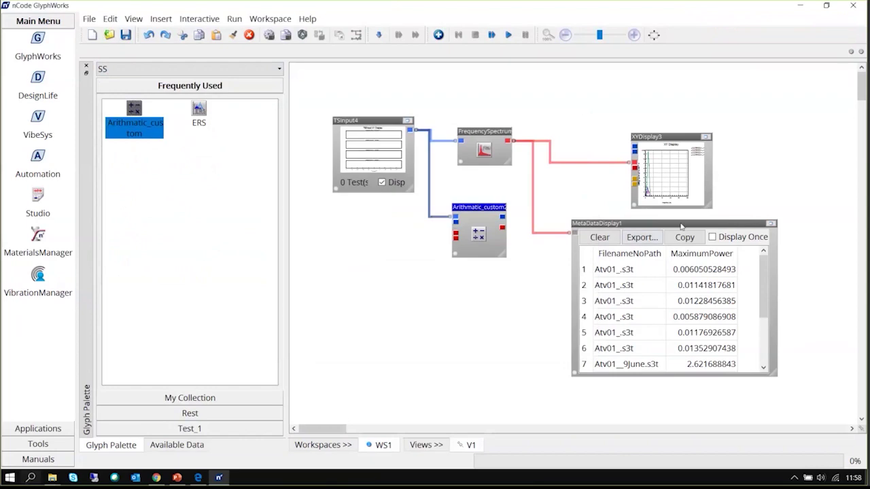
Duplicate XYDisplay3 and feed Arithmatic_custom2's output into the copy.
left_click_drag(668, 231, 706, 241)
left_click(671, 138)
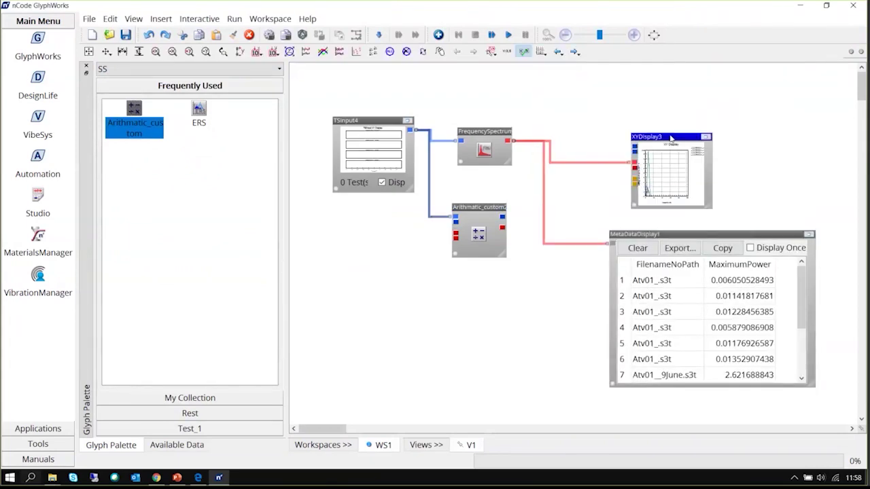
key("ctrl+c")
key("ctrl+v")
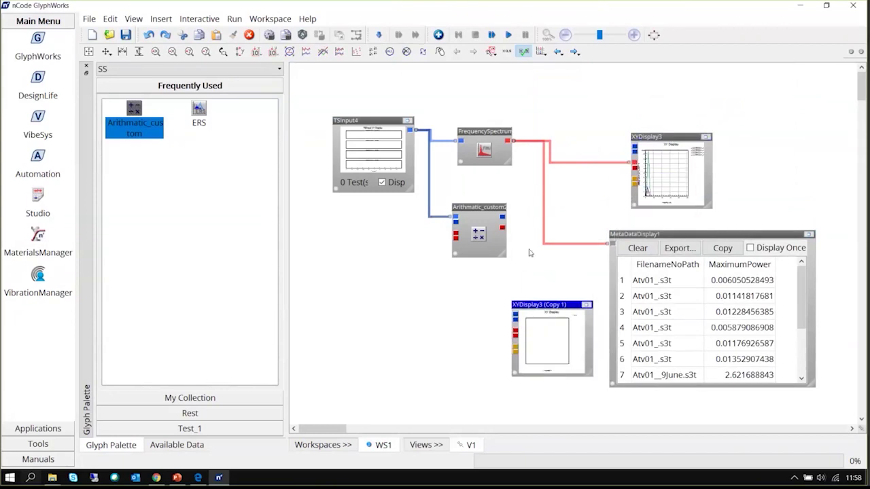
left_click_drag(501, 220, 515, 315)
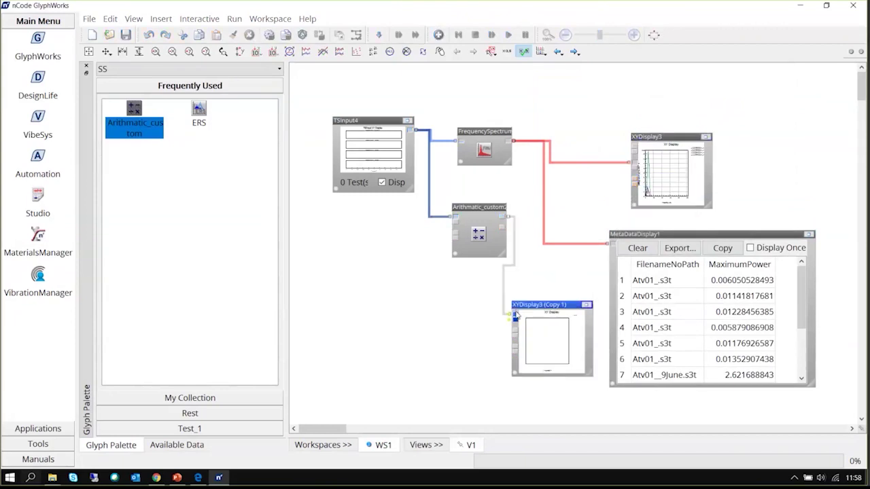
Delete MetaDataDisplay1, the original XYDisplay3 and FrequencySpectrum, then line up the remaining glyphs.
left_click(672, 235)
key("Delete")
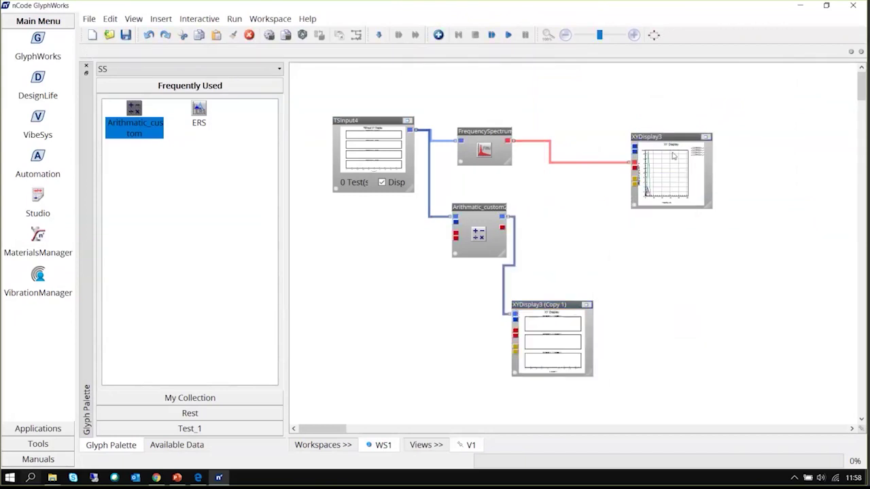
left_click(674, 141)
key("Delete")
left_click(490, 148)
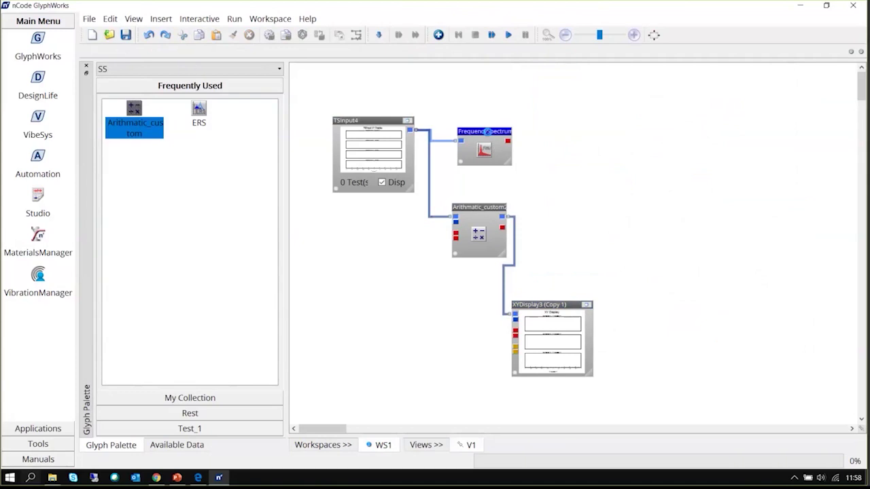
key("Delete")
left_click_drag(494, 212, 504, 126)
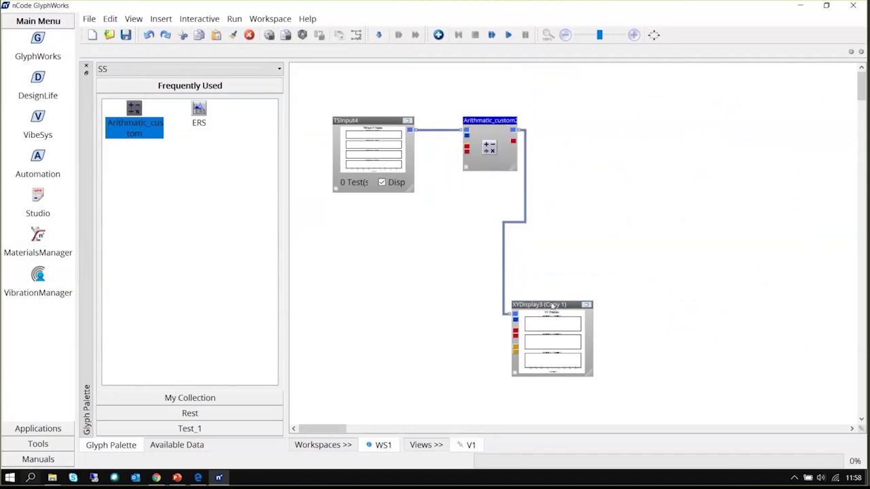
left_click_drag(553, 306, 591, 122)
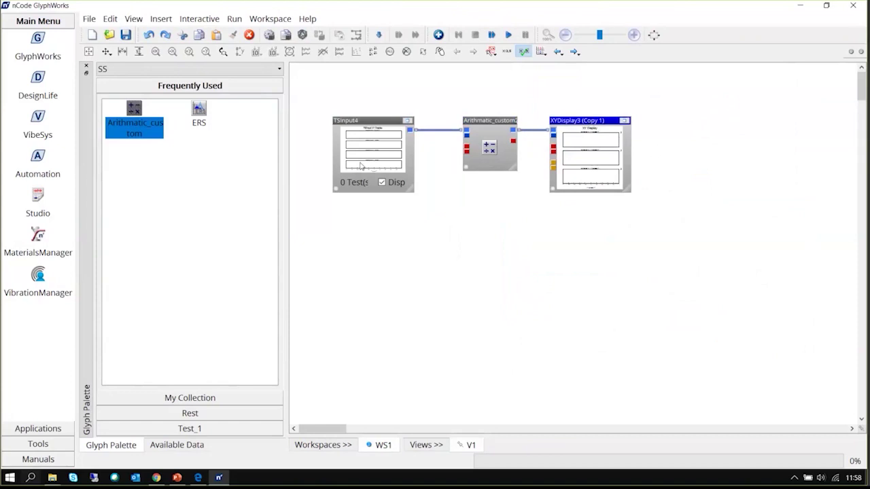
Load Atv01_.s3t into TSInput4 and show its display as a single plot per page.
left_click(158, 447)
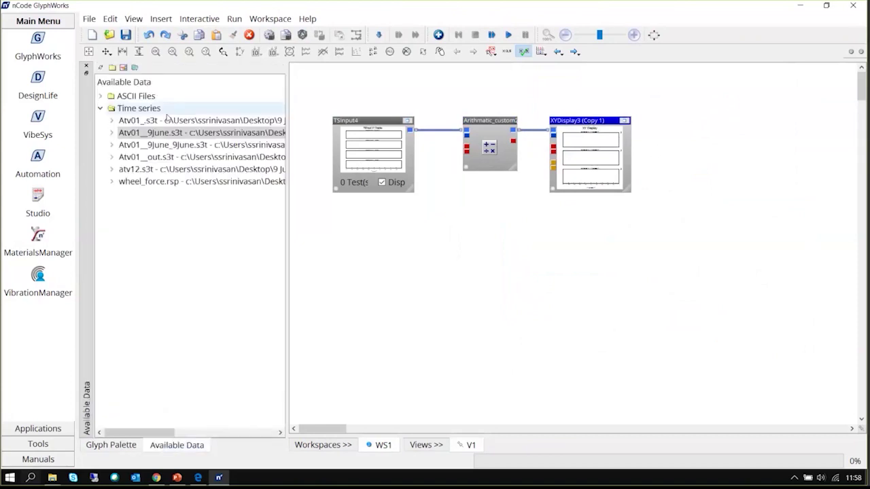
left_click_drag(166, 120, 365, 151)
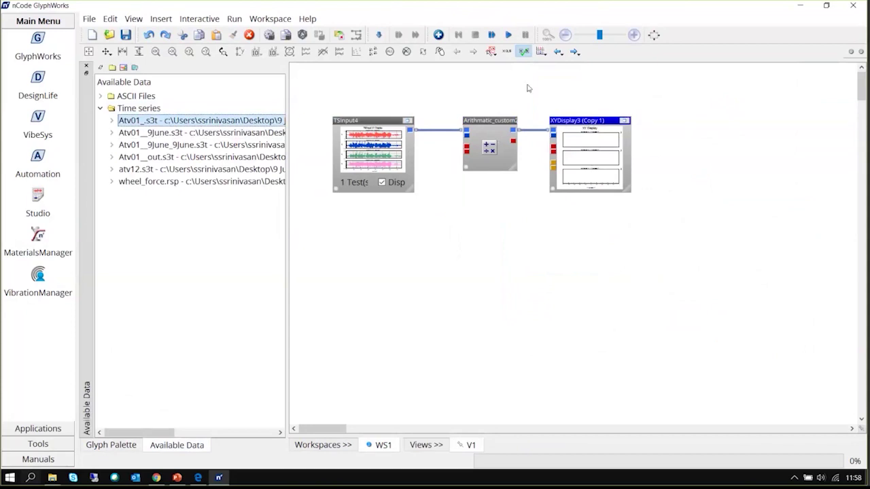
left_click(409, 121)
left_click(544, 52)
left_click(552, 69)
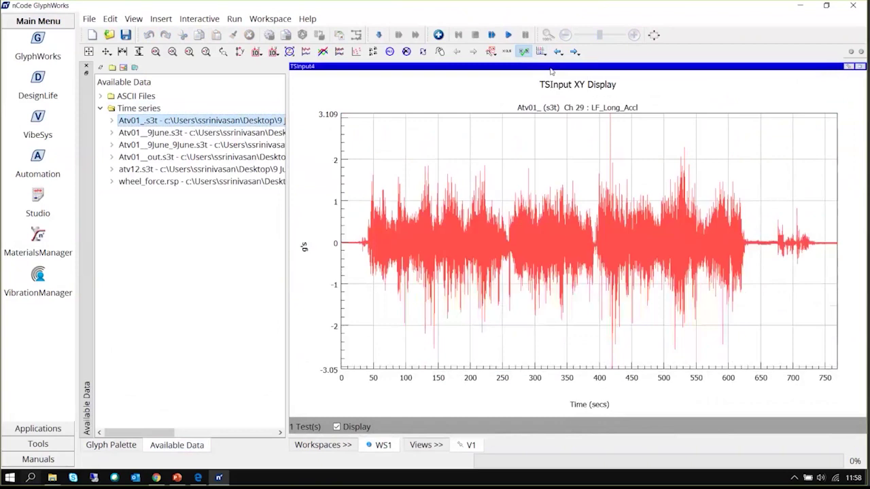
left_click(848, 67)
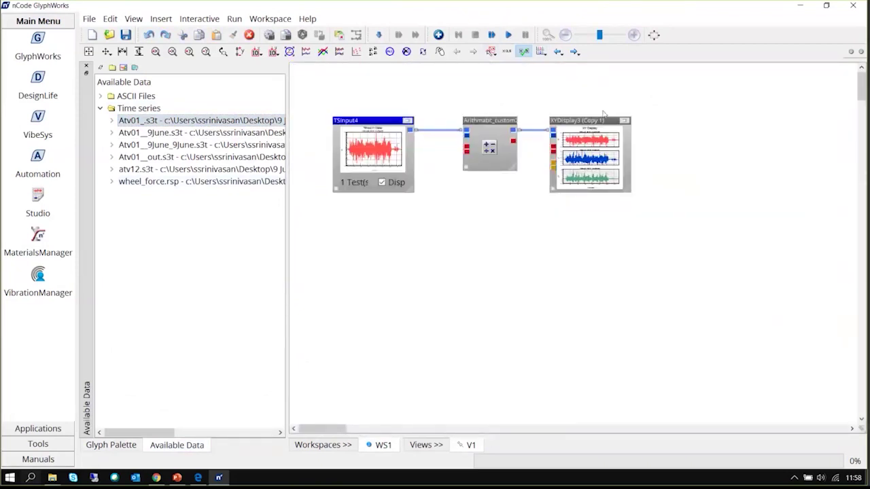
Reduce the plots per page in the XYDisplay3 (Copy 1) output display.
left_click(623, 121)
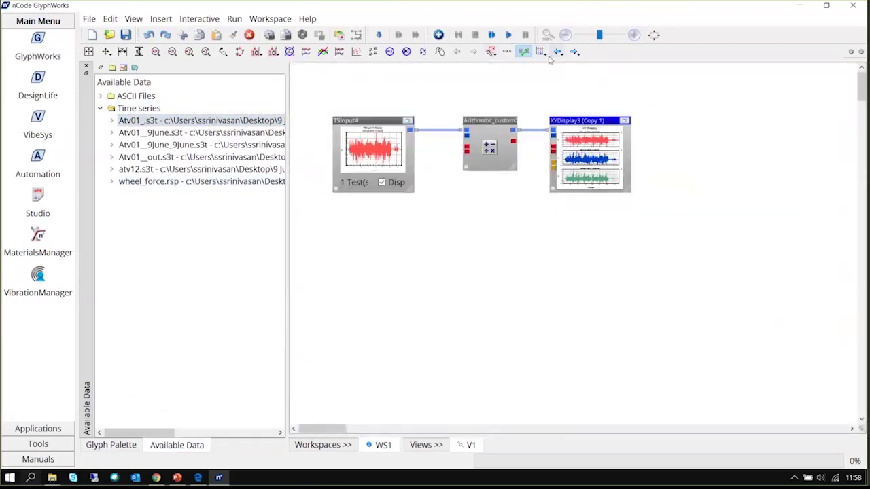
left_click(546, 57)
left_click(548, 75)
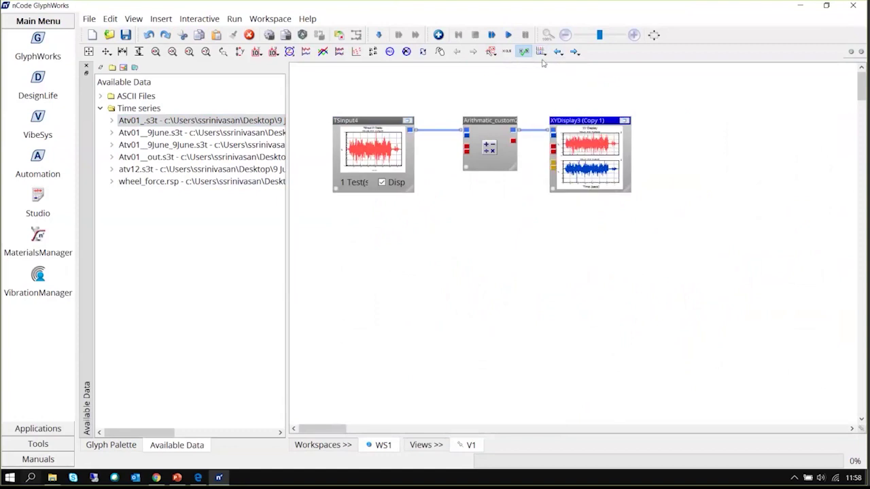
left_click(624, 121)
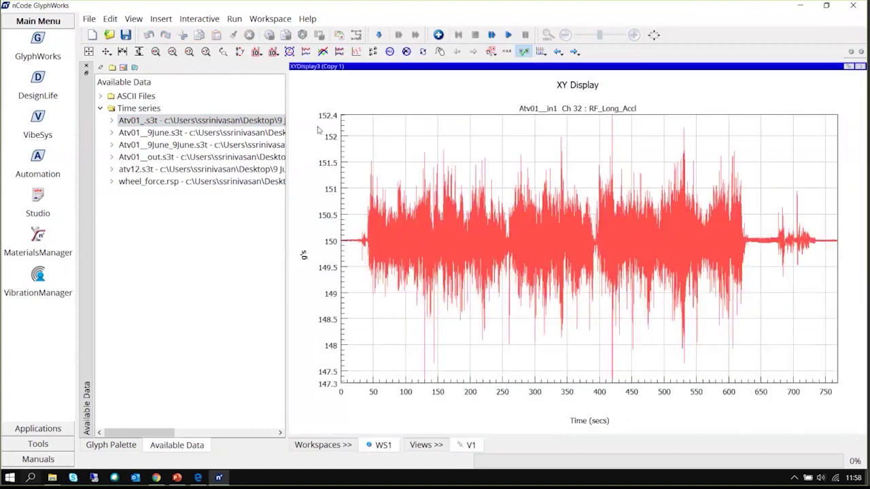
left_click(861, 67)
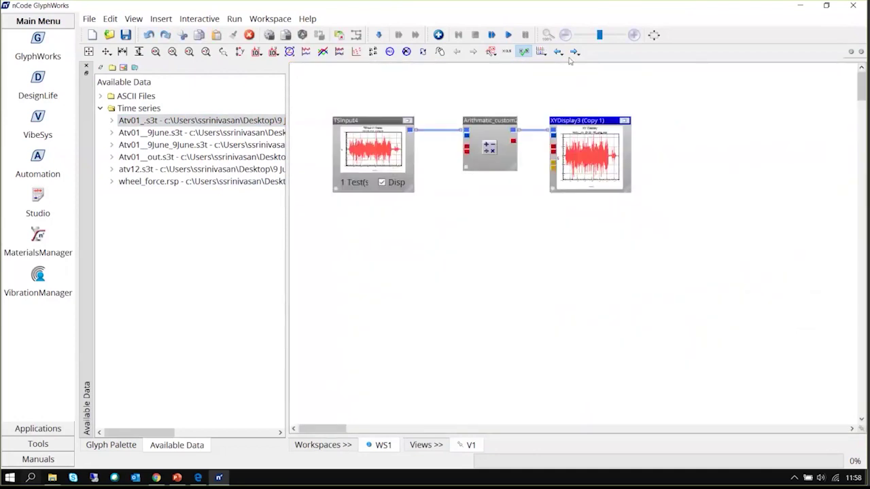
Run the flow and inspect the Ch 29 output shifted to centre near 150 g.
left_click(508, 34)
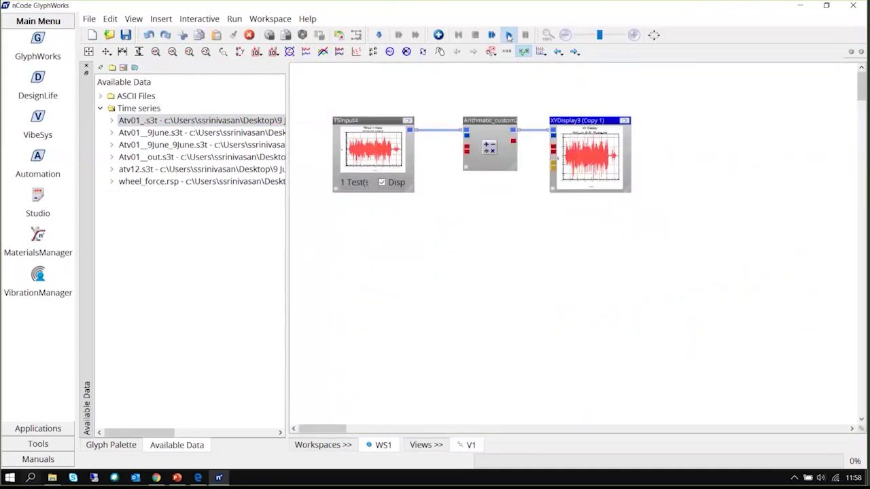
left_click(623, 121)
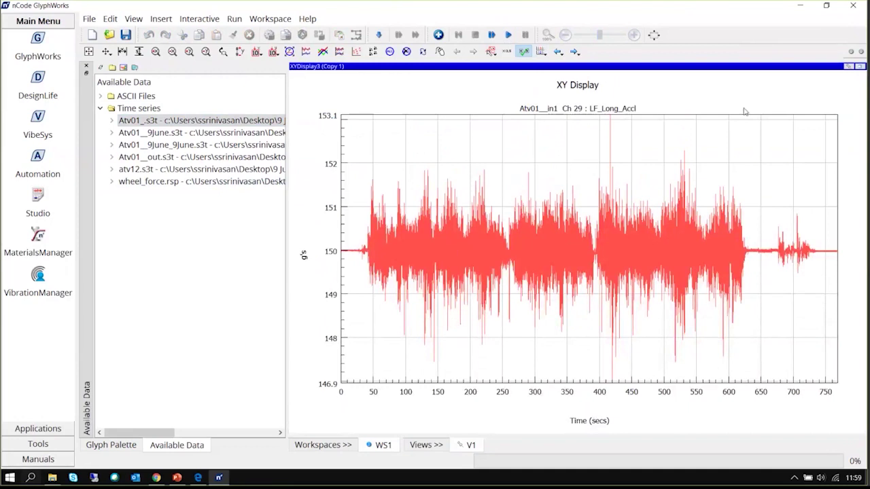
left_click(859, 67)
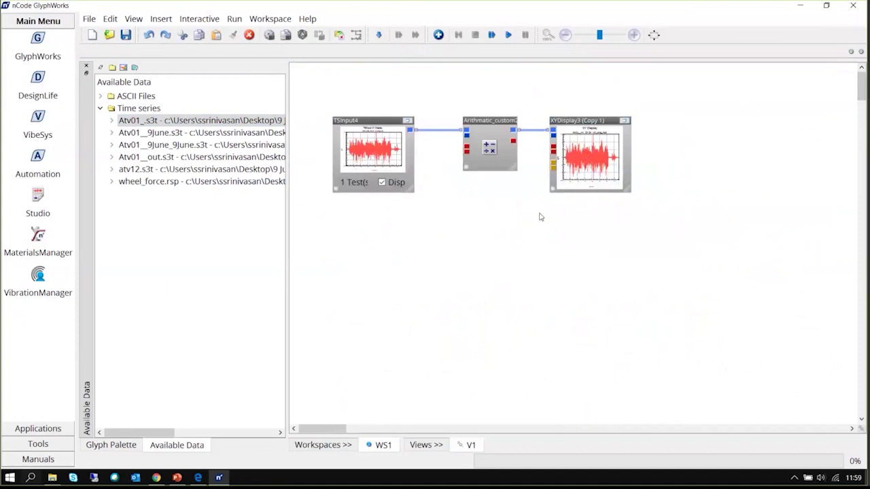
left_click(488, 123)
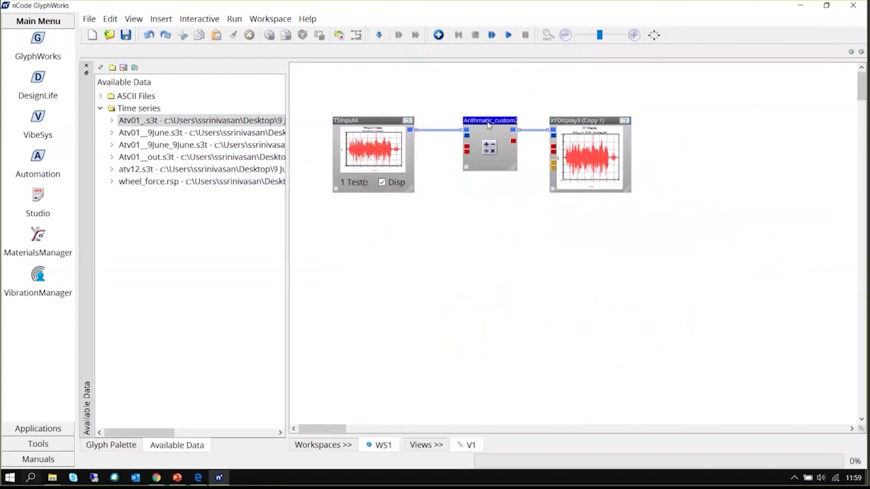
Replace Arithmatic_custom2's Constant 150 with Channel 29's Attributes Mean metadata.
double_click(488, 123)
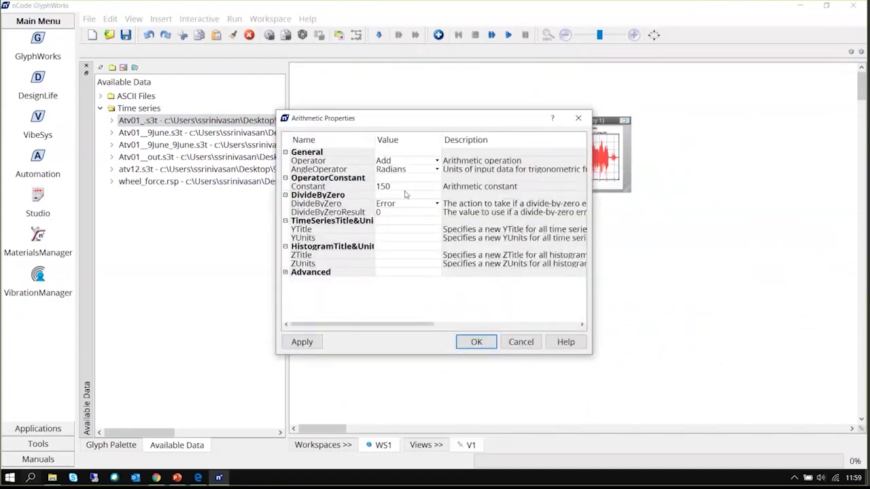
left_click(407, 188)
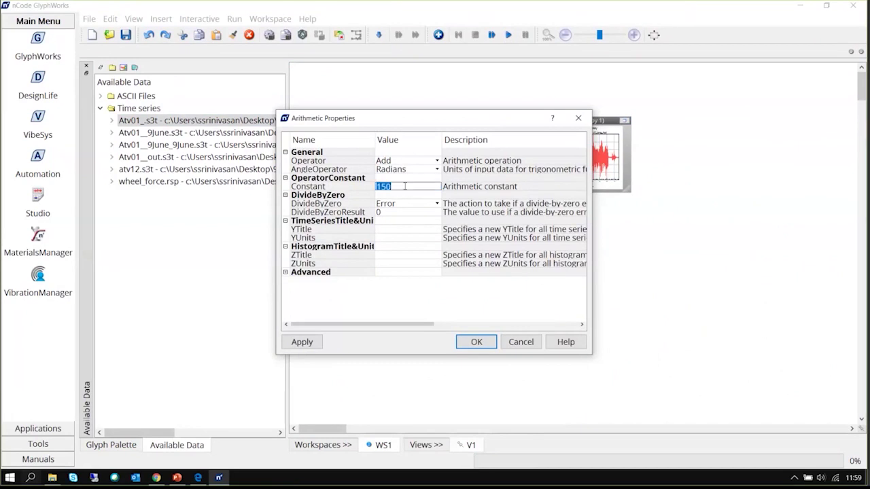
left_click_drag(422, 188, 310, 187)
key("Delete")
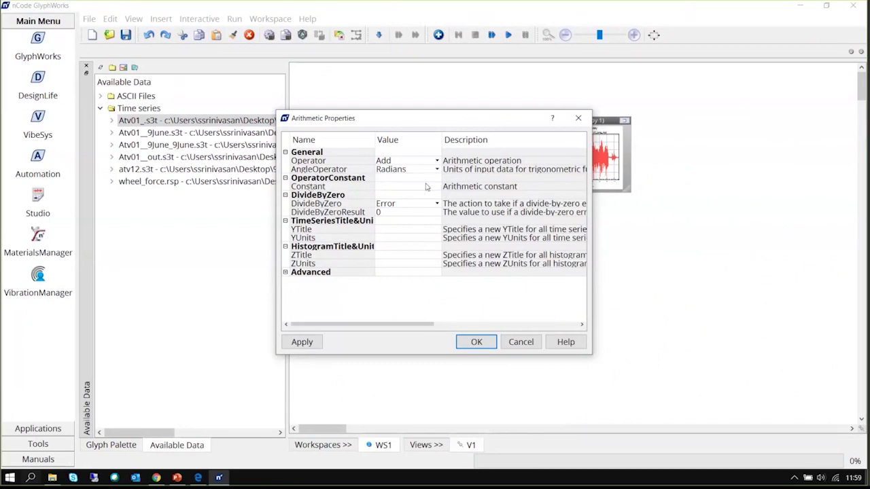
right_click(426, 187)
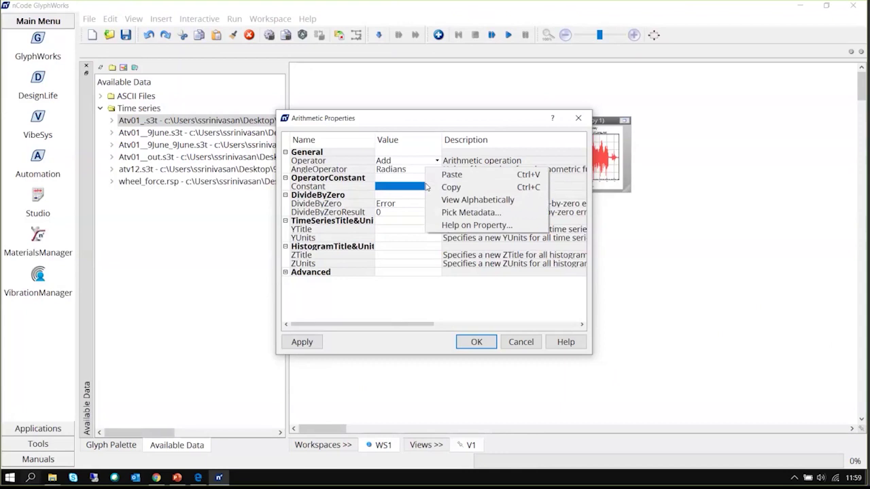
left_click(478, 215)
left_click(320, 157)
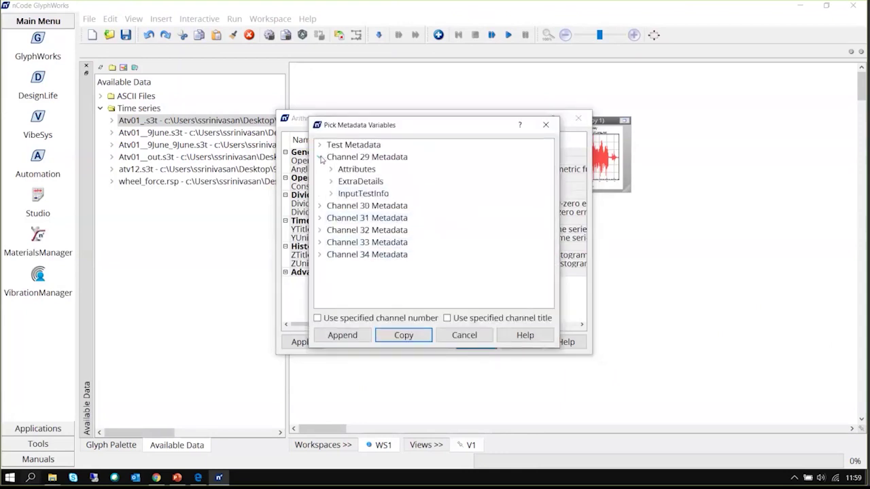
left_click(330, 169)
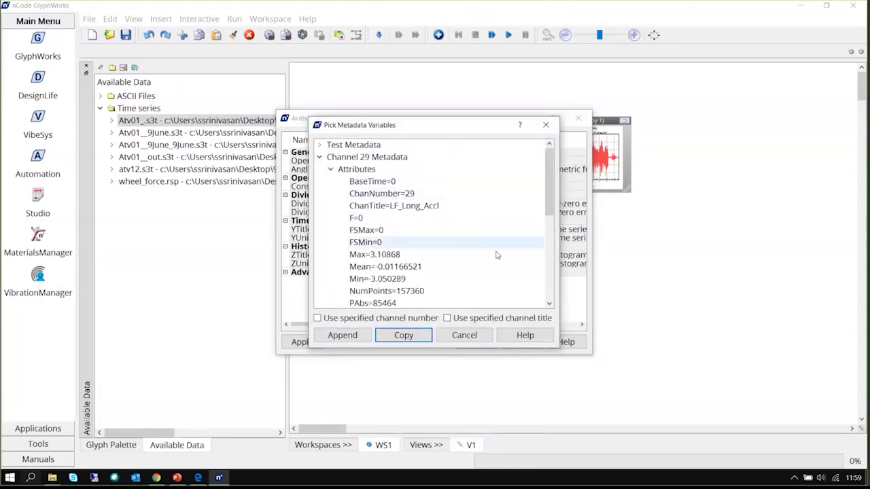
left_click(392, 269)
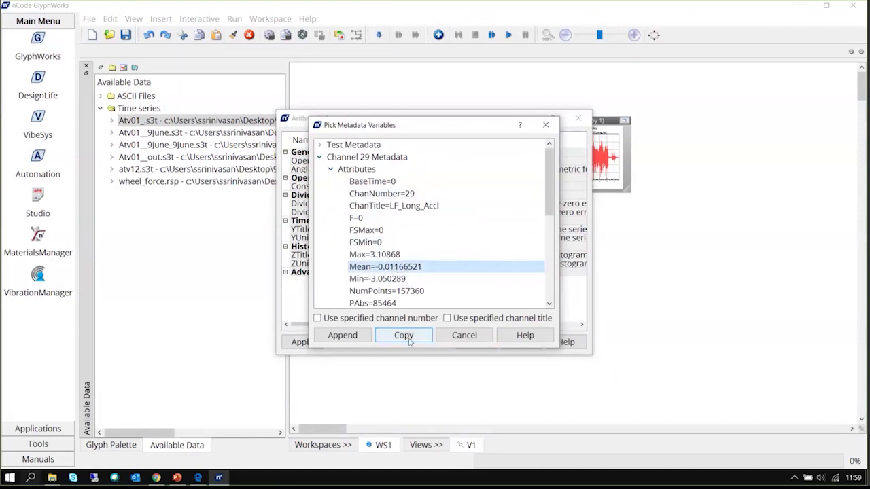
left_click(342, 335)
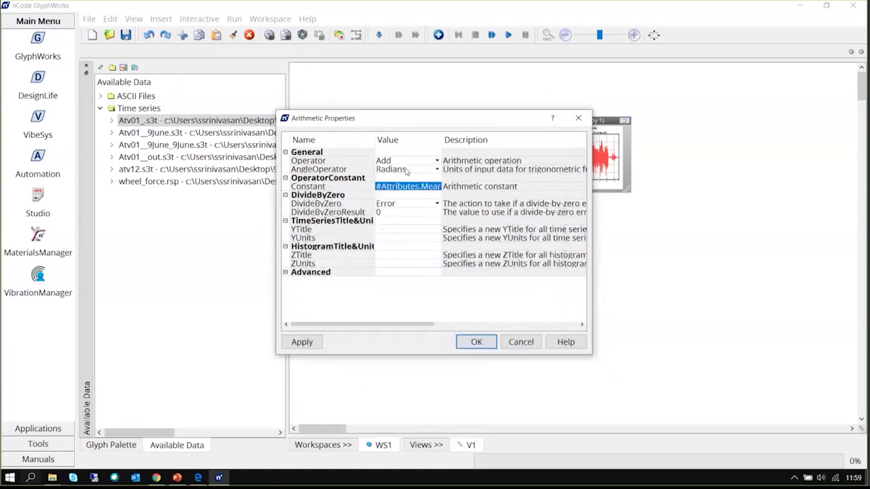
Keep Add as the arithmetic operator and confirm the settings.
left_click(438, 160)
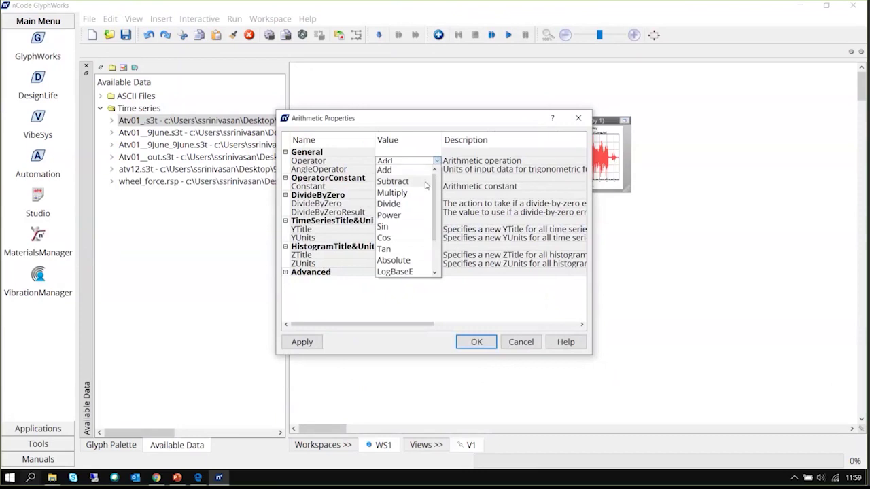
scroll(425, 193, "down", 2)
scroll(421, 204, "up", 2)
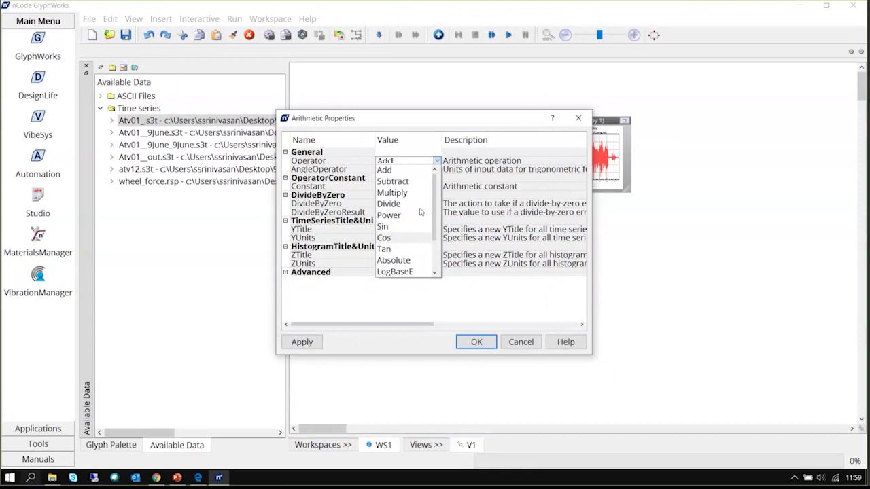
left_click(384, 170)
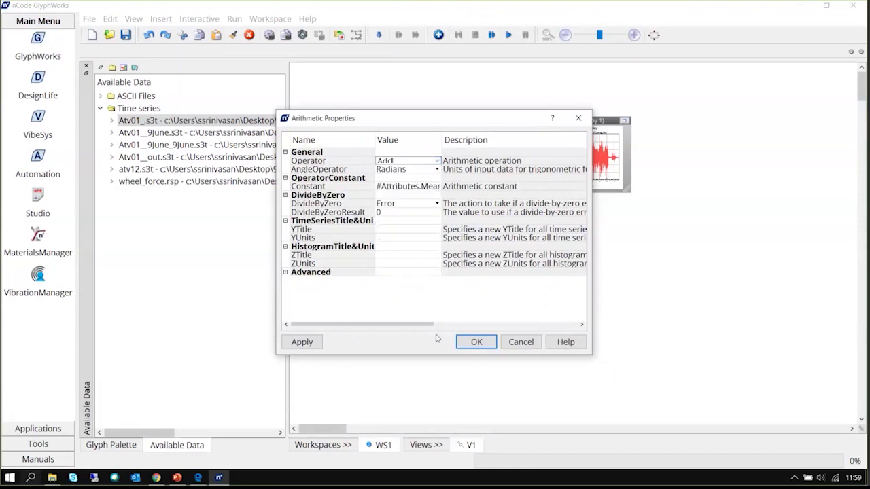
left_click(476, 342)
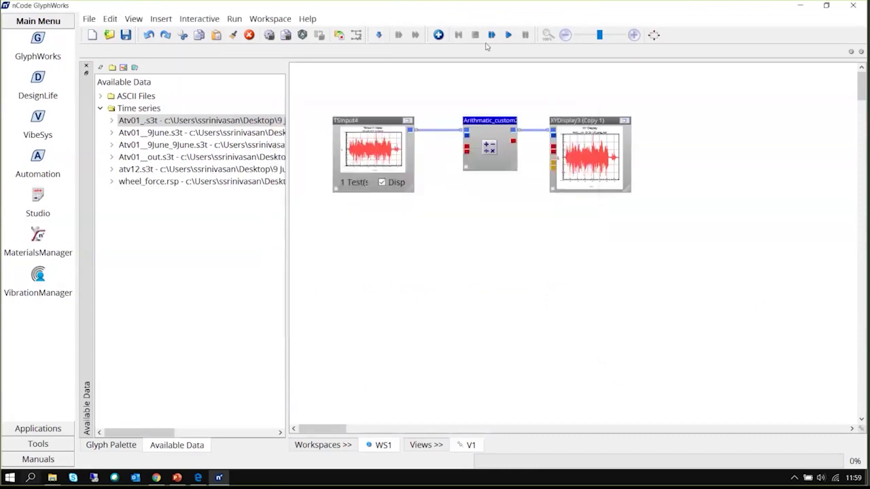
Re-check the TSInput4 and XYDisplay3 (Copy 1) plots and Arithmetic settings, then switch to PowerPoint.
left_click(625, 120)
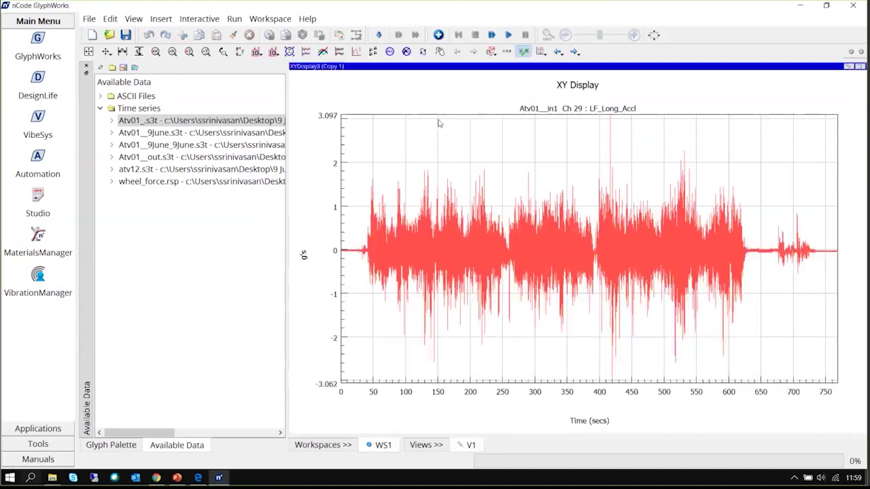
left_click(848, 67)
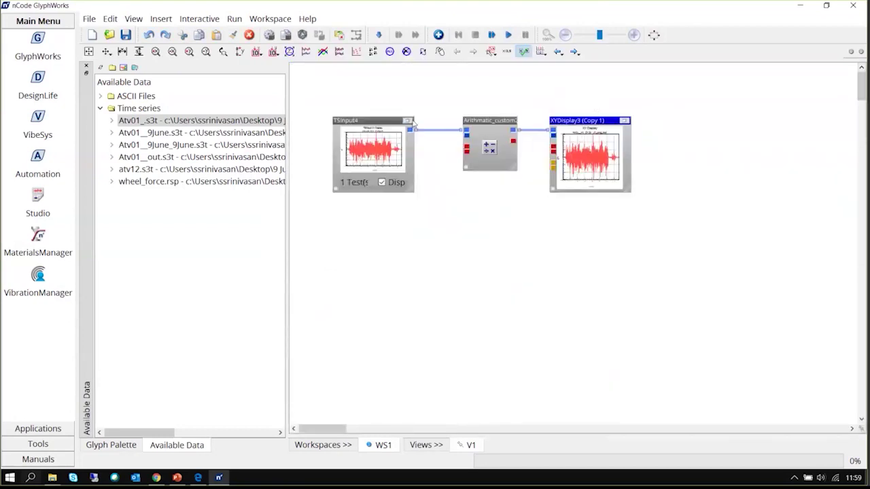
left_click(408, 120)
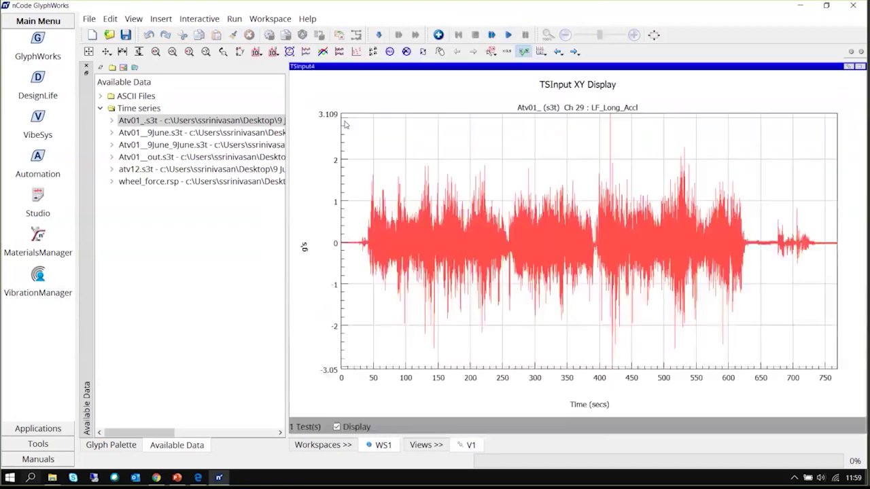
left_click(849, 67)
double_click(488, 123)
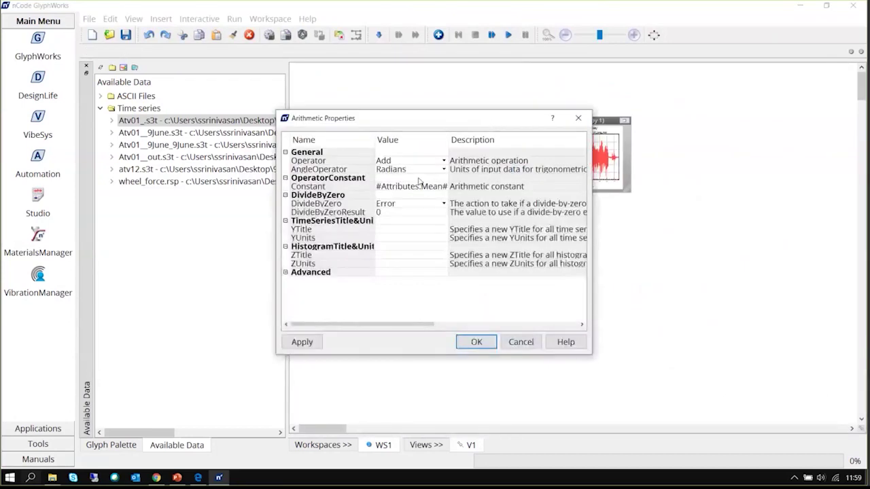
key("Escape")
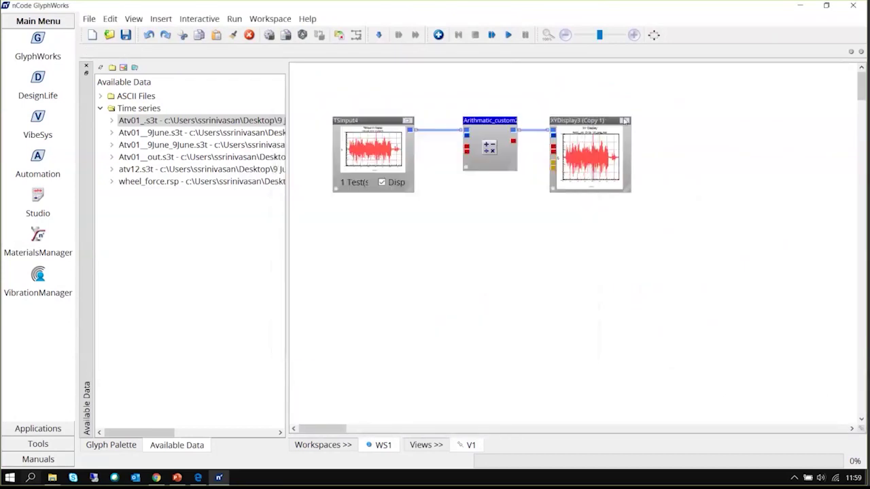
left_click(625, 120)
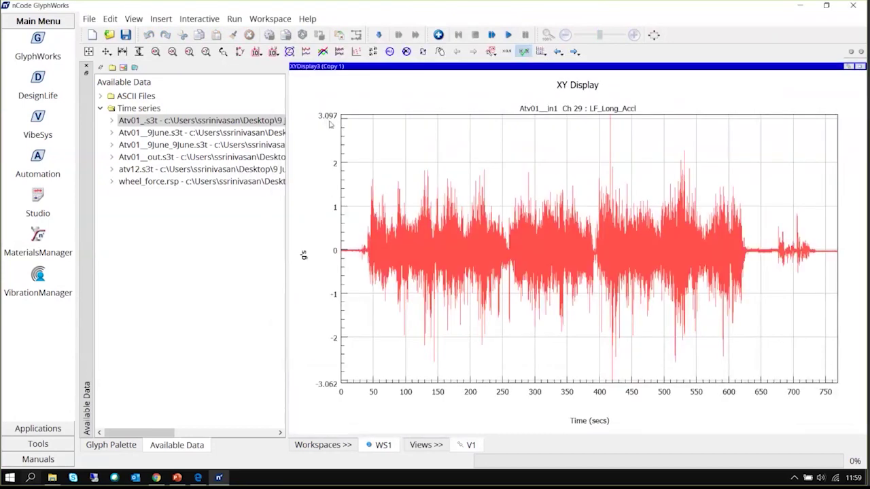
left_click(860, 66)
left_click(524, 249)
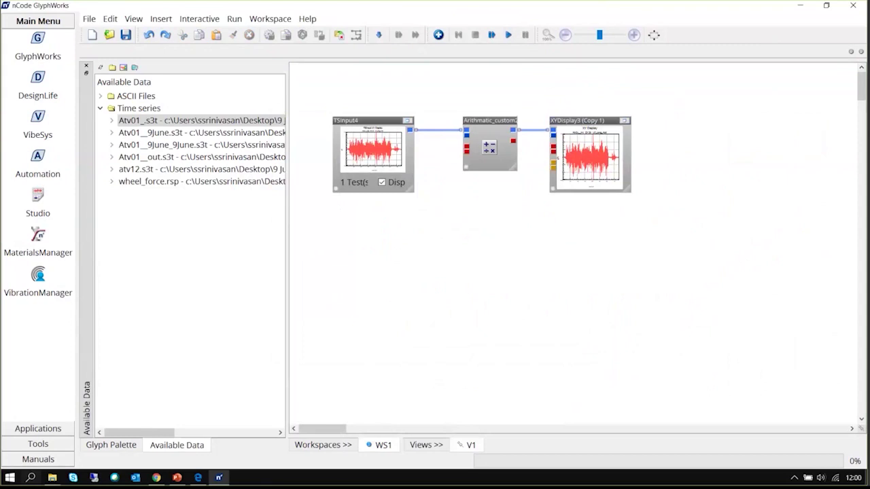
key("alt+Tab")
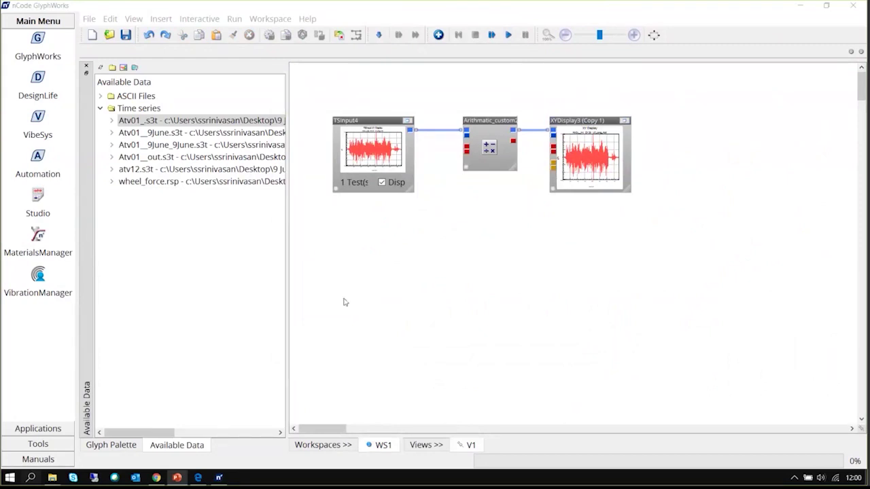
Place a Test Splitter glyph from the GlyphWorks Function palette and list wheel_force.rsp's channels.
left_click(111, 445)
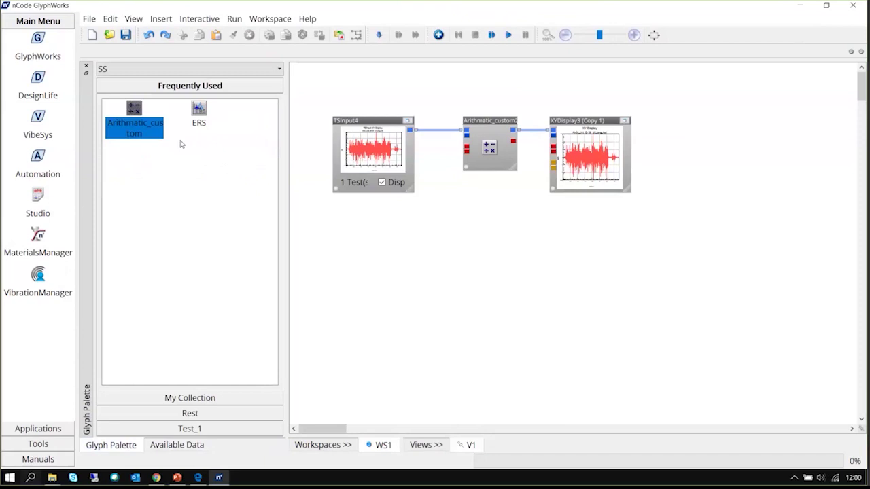
left_click(171, 69)
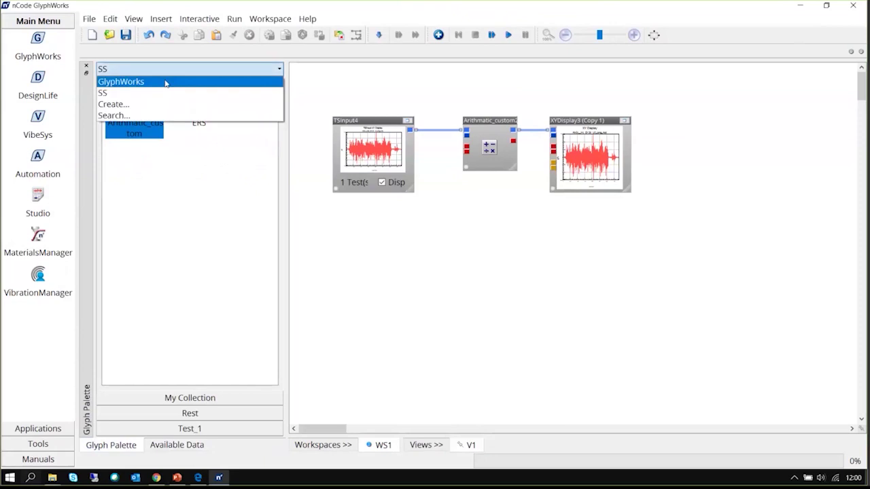
left_click(165, 83)
scroll(257, 235, "down", 5)
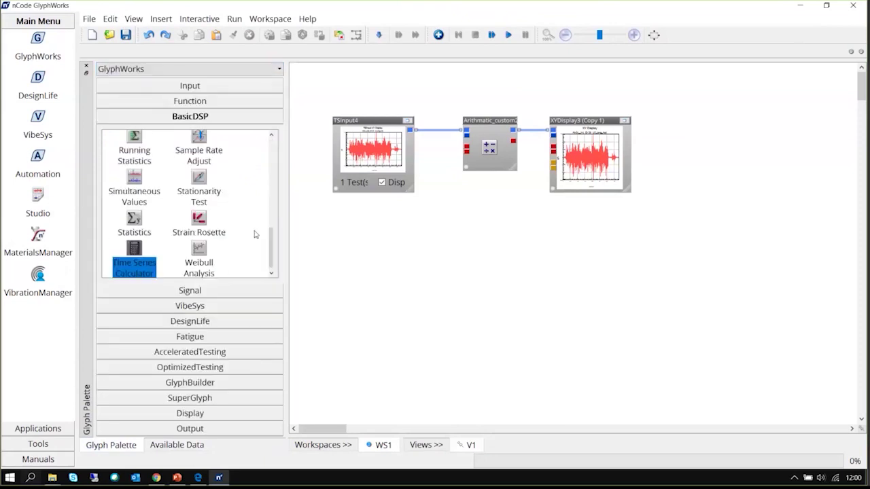
left_click(221, 292)
scroll(243, 223, "down", 5)
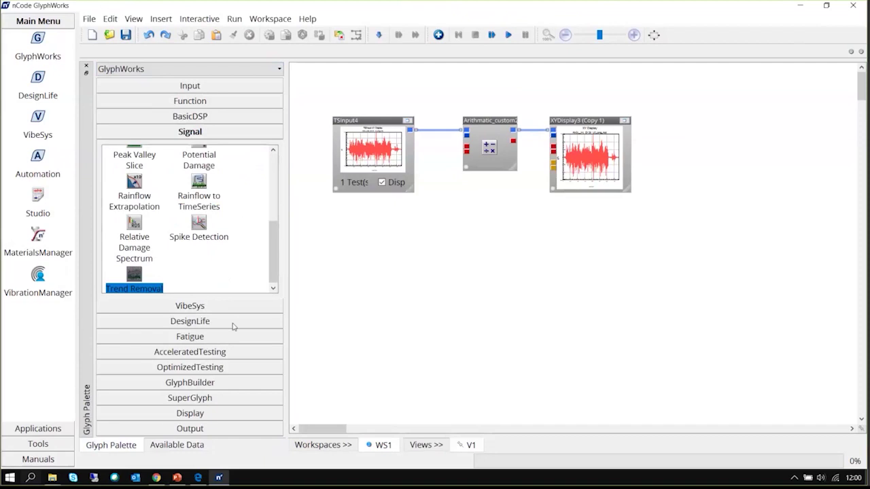
scroll(242, 161, "up", 5)
left_click(229, 101)
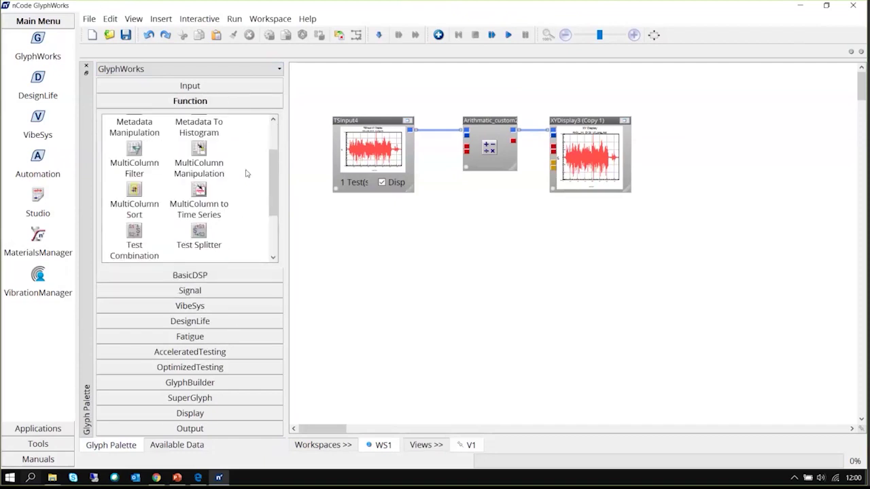
key("Right")
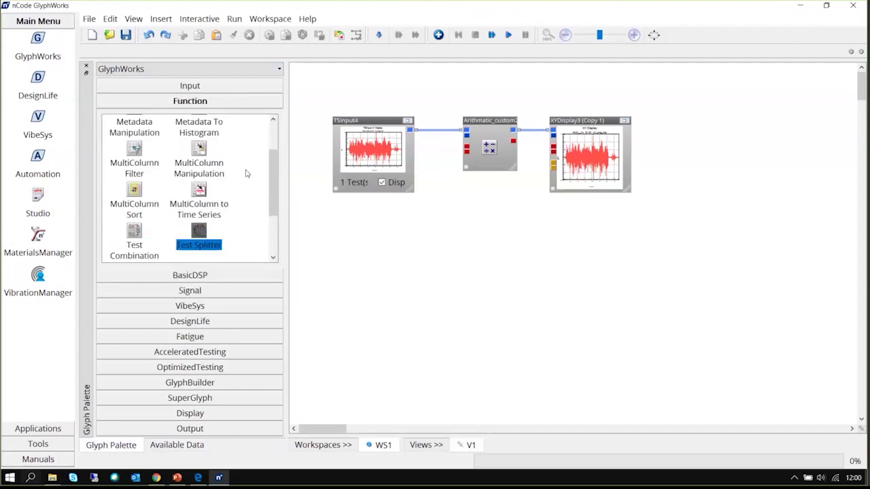
left_click(466, 251)
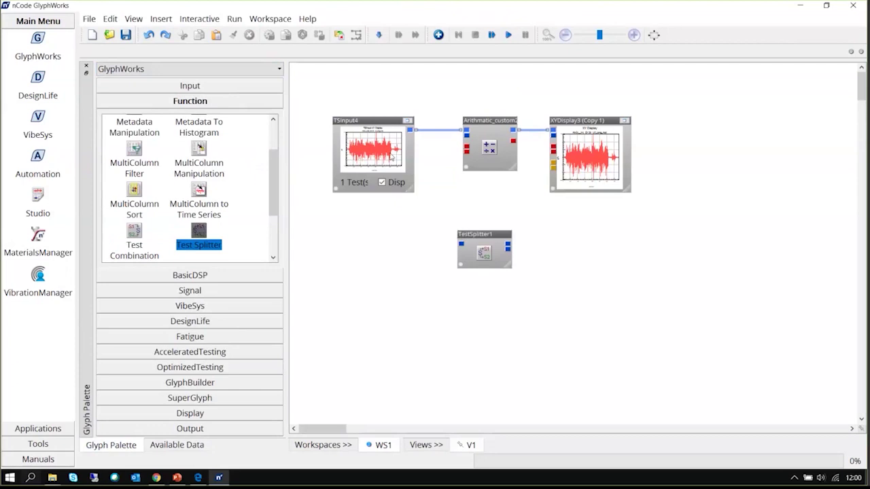
left_click(176, 445)
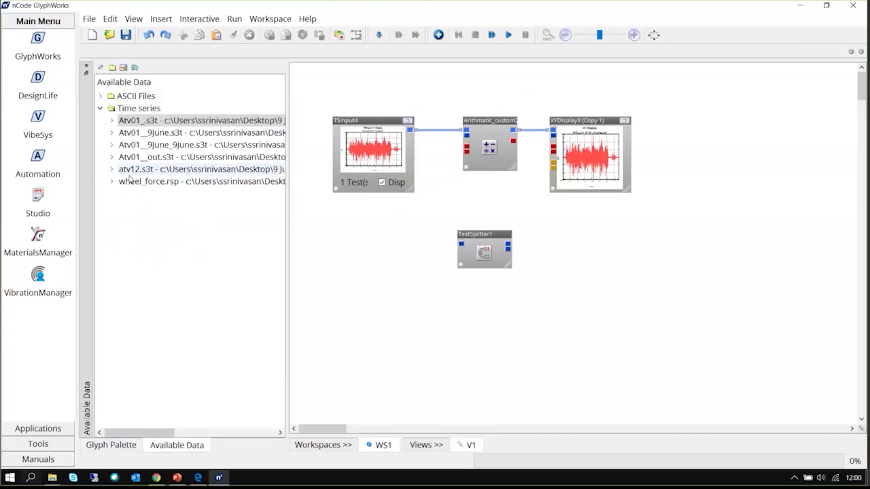
left_click(112, 181)
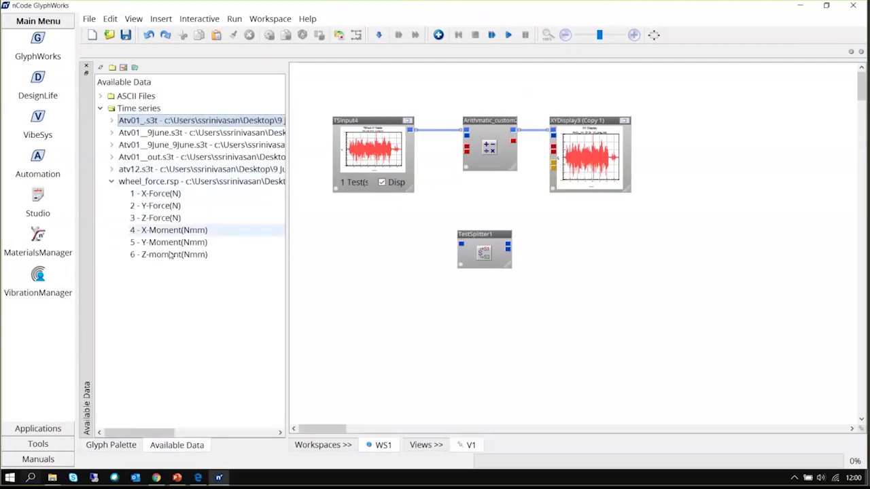
Replace TSInput4's tests with wheel_force.rsp and connect it to TestSplitter1.
right_click(362, 148)
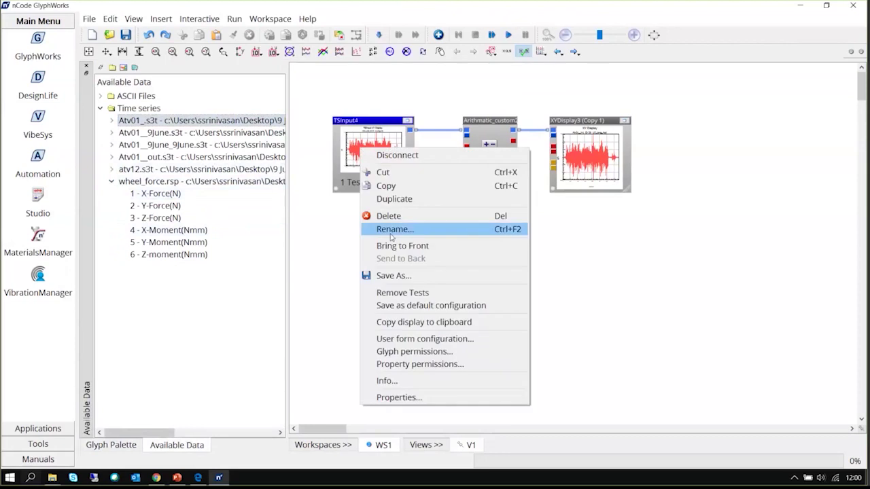
left_click(418, 294)
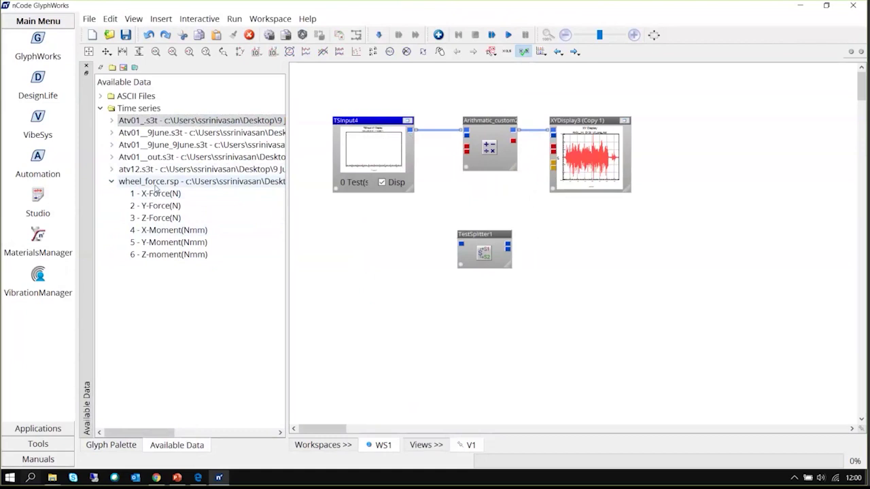
left_click_drag(156, 182, 372, 151)
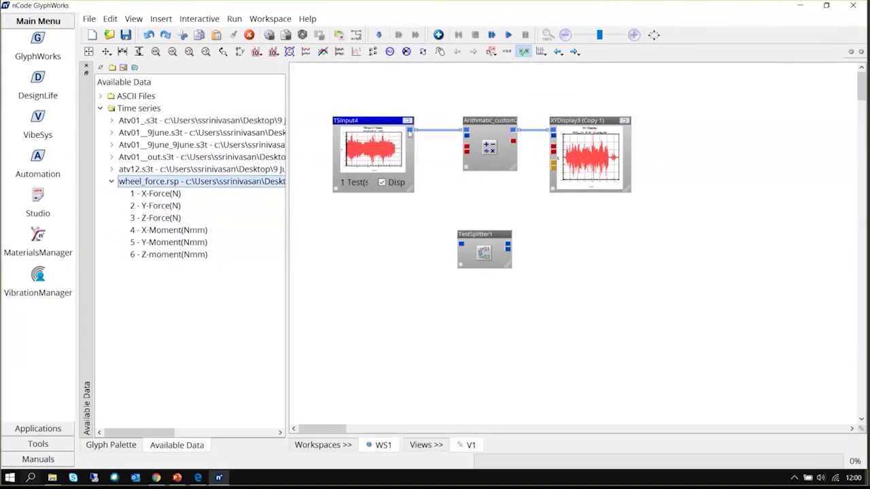
left_click_drag(410, 129, 461, 244)
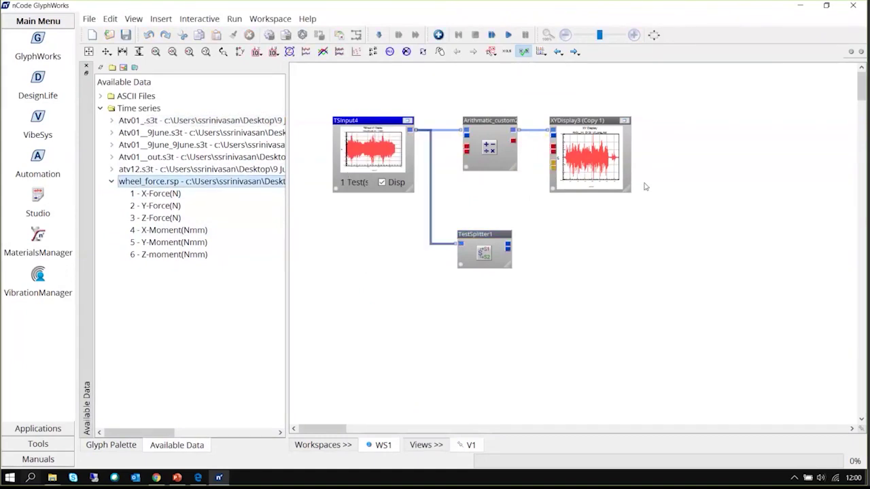
Duplicate XYDisplay3 (Copy 1) and feed TestSplitter1's output into the new XYDisplay3 (Copy 2).
left_click(593, 122)
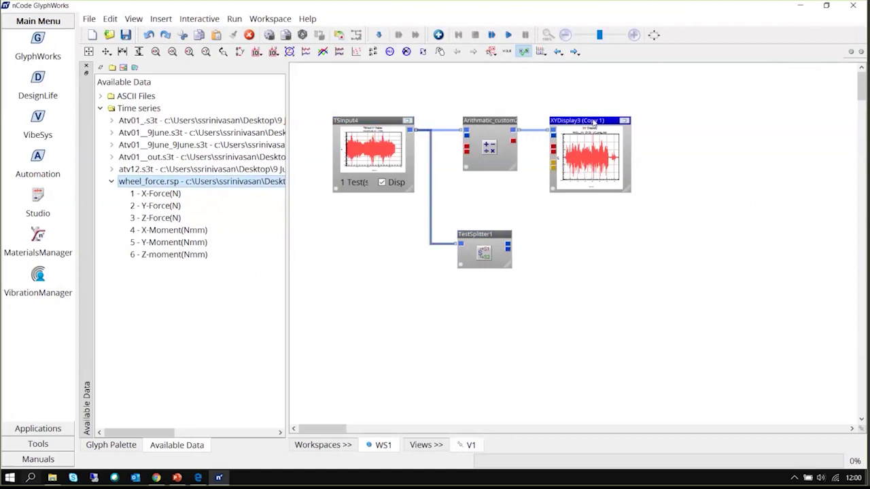
key("ctrl+c")
key("ctrl+v")
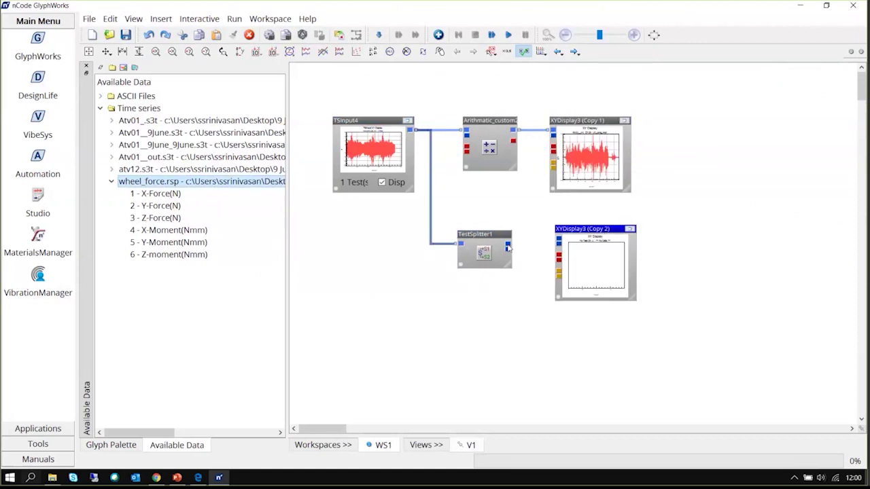
left_click_drag(519, 243, 558, 238)
Open TestSplitter1's properties and browse the Channel 1 metadata in the Pick list.
double_click(498, 236)
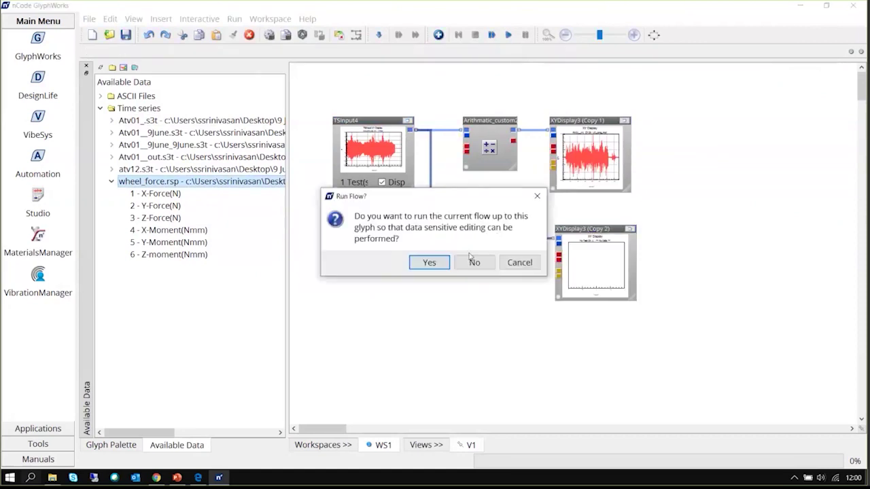
left_click(428, 262)
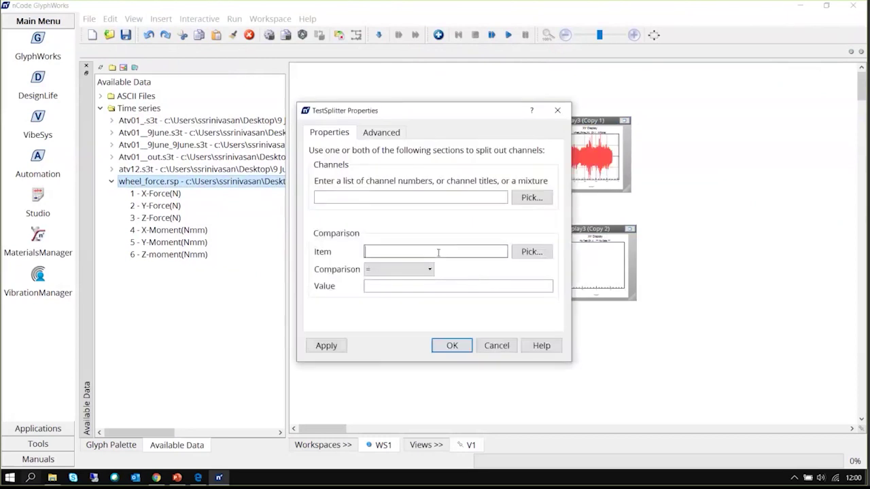
left_click(535, 253)
left_click(319, 157)
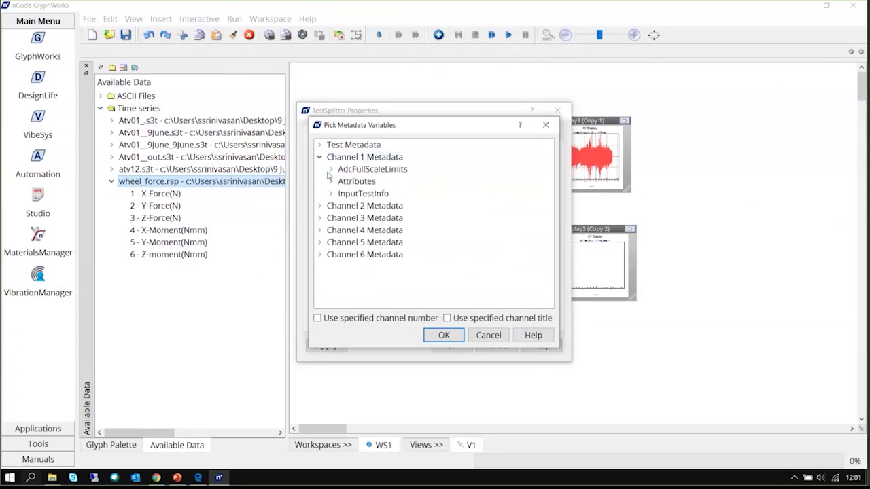
left_click(330, 180)
left_click(331, 170)
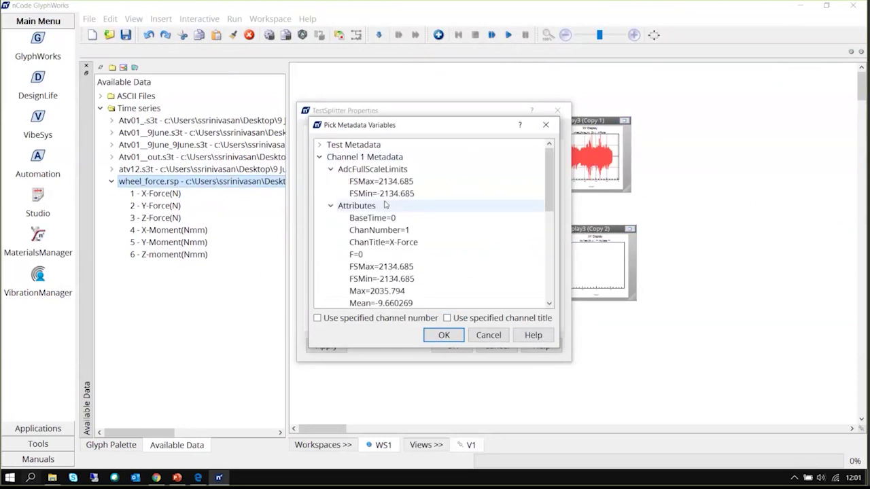
scroll(390, 252, "down", 1)
scroll(388, 257, "down", 1)
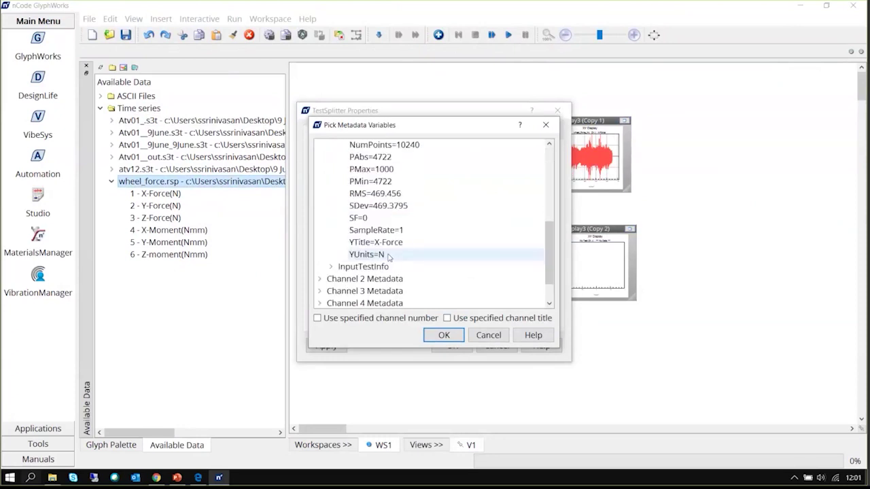
left_click(331, 267)
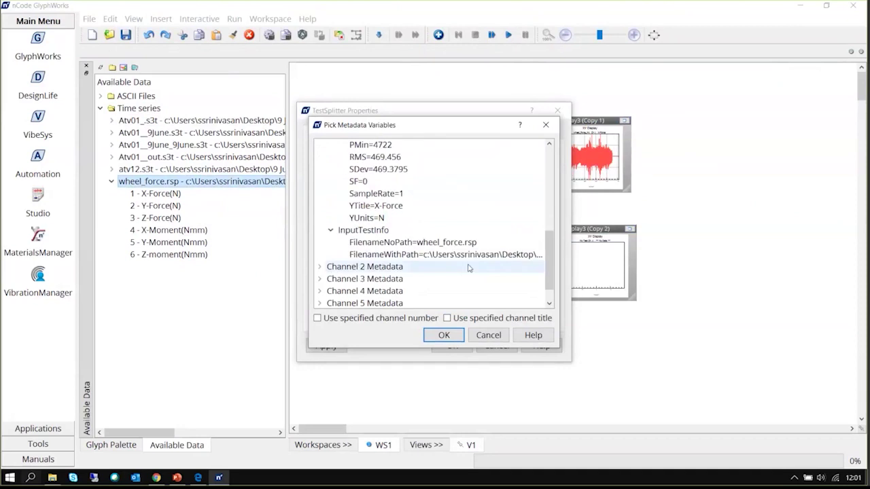
scroll(427, 250, "up", 10)
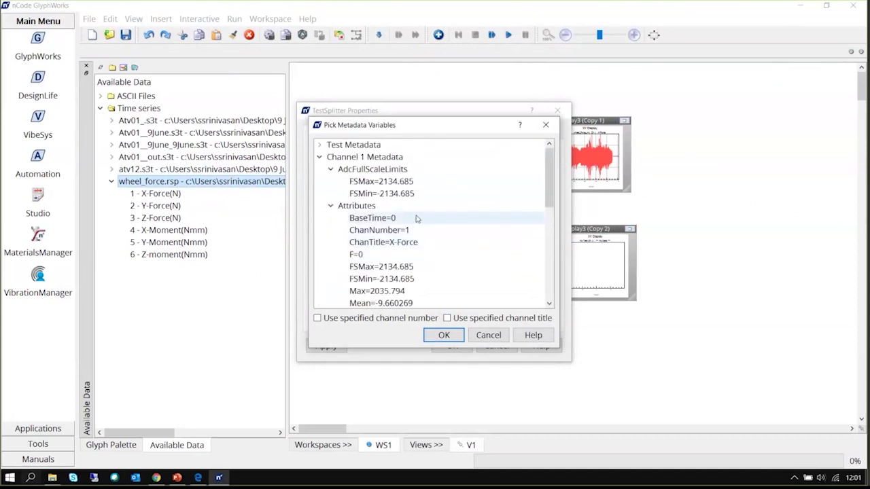
Pick the test attribute XTitle as the item and compare it against the value 'force'.
left_click(319, 145)
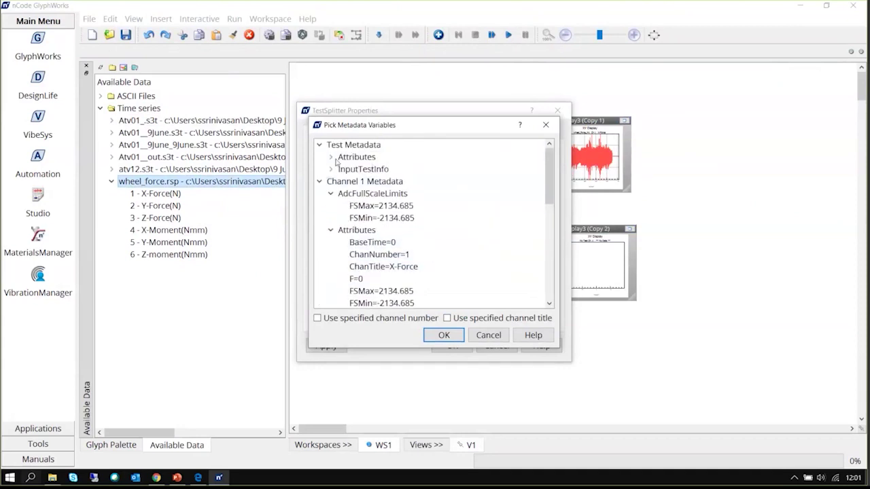
left_click(334, 159)
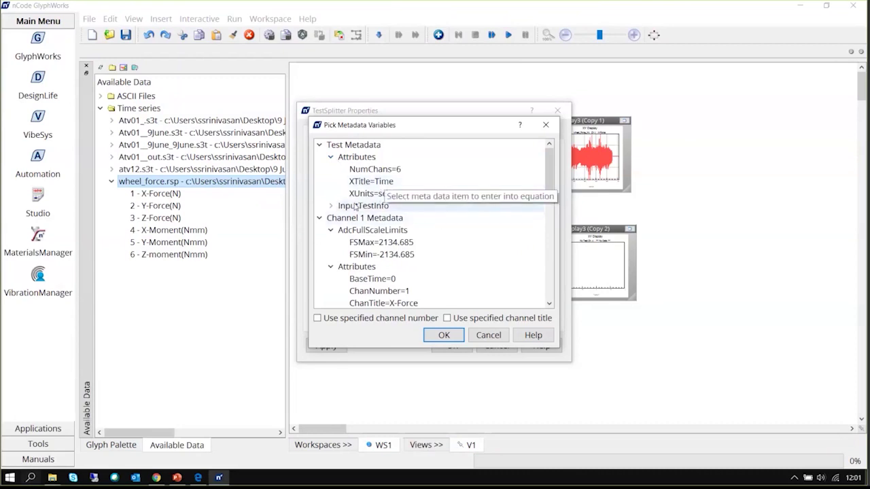
left_click(333, 205)
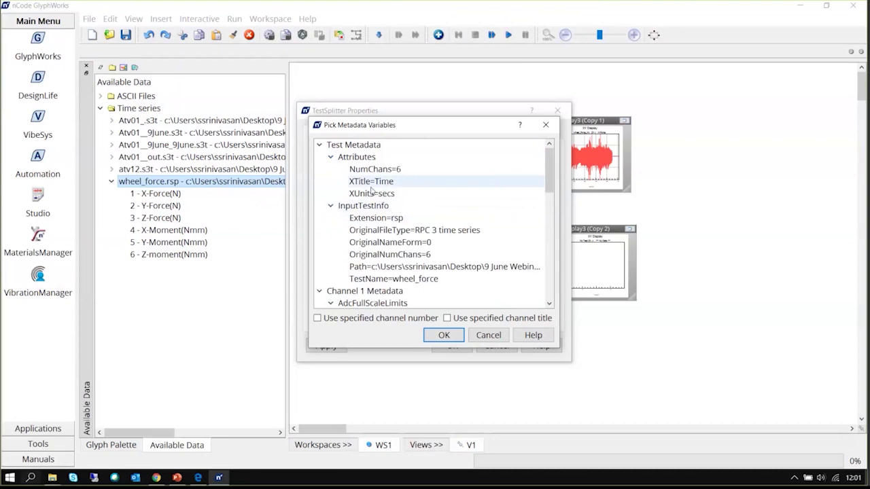
left_click(372, 184)
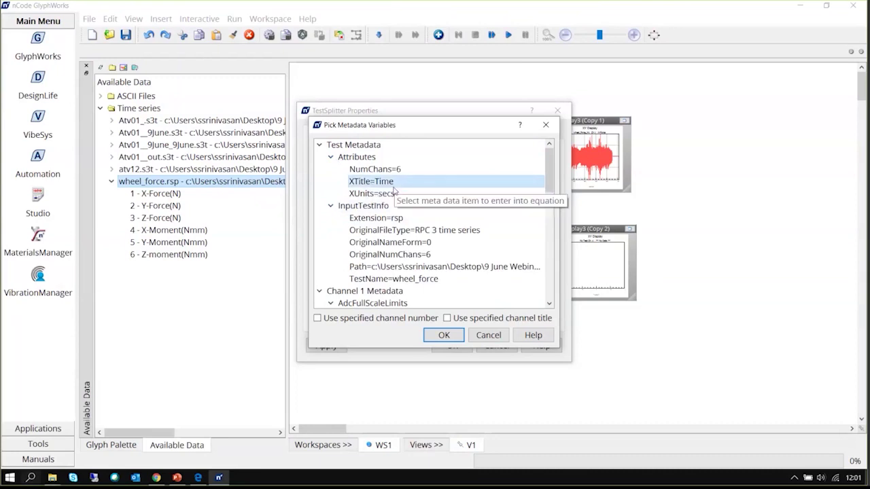
left_click(447, 341)
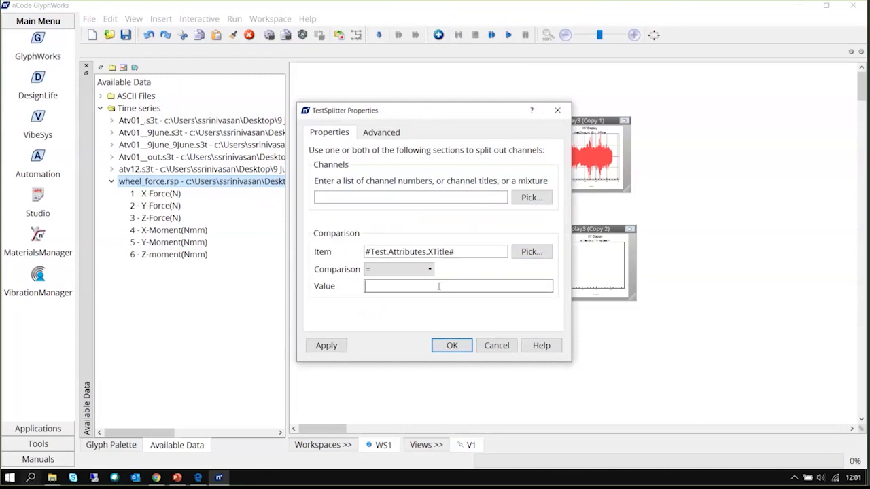
type("force")
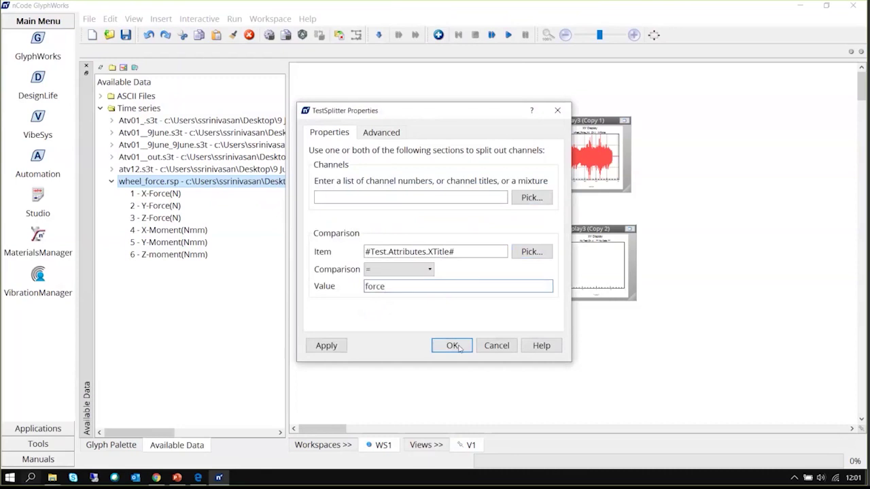
left_click(459, 350)
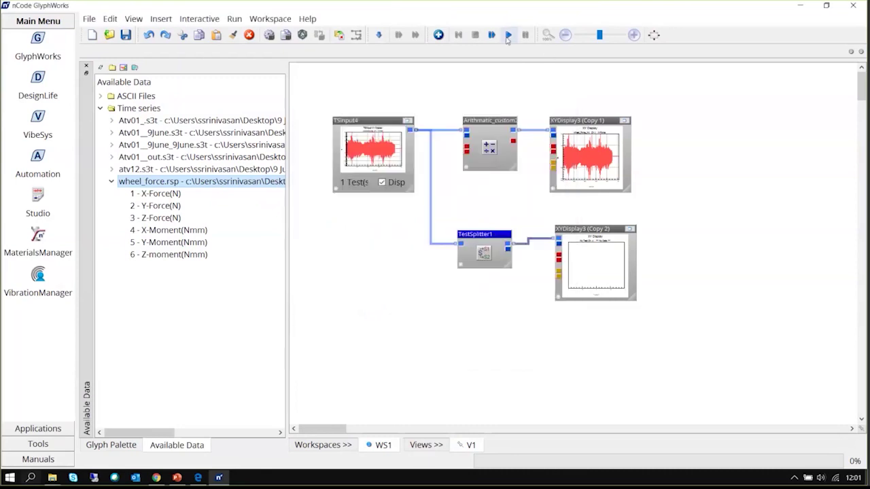
Run the flow, then change TestSplitter1's comparison operator to Contains.
left_click(507, 35)
left_click(514, 270)
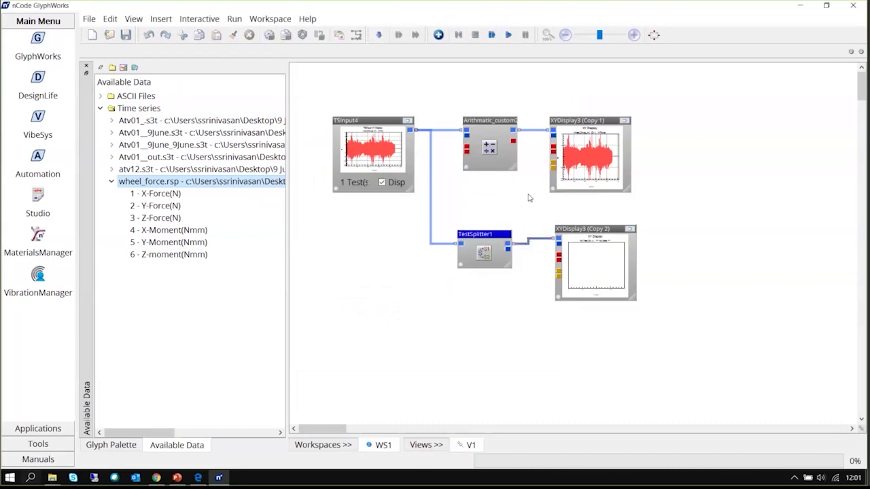
double_click(491, 236)
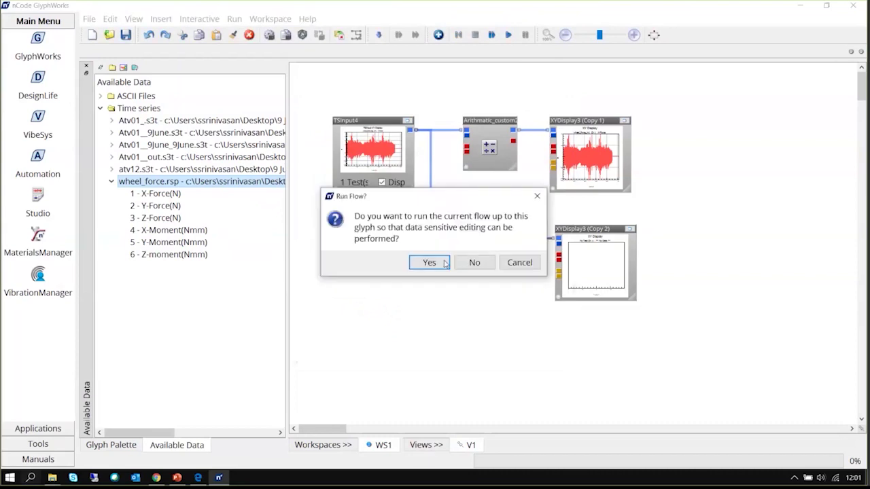
left_click(429, 262)
triple_click(468, 252)
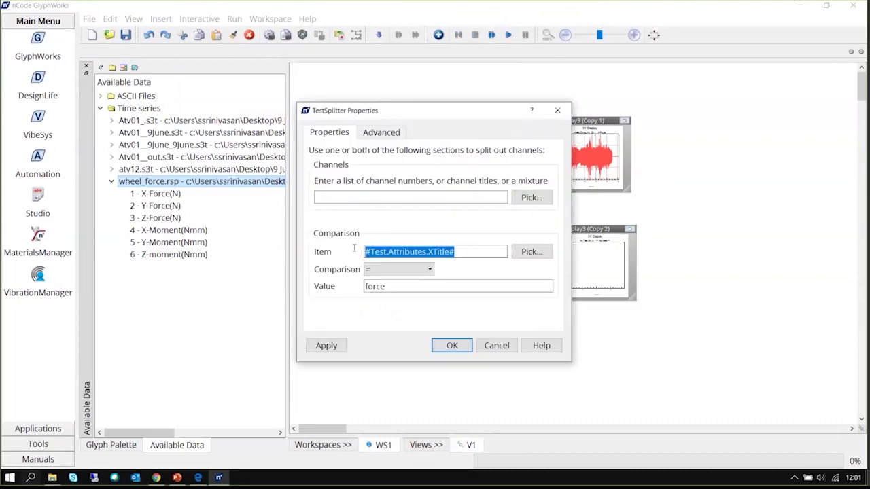
left_click(413, 271)
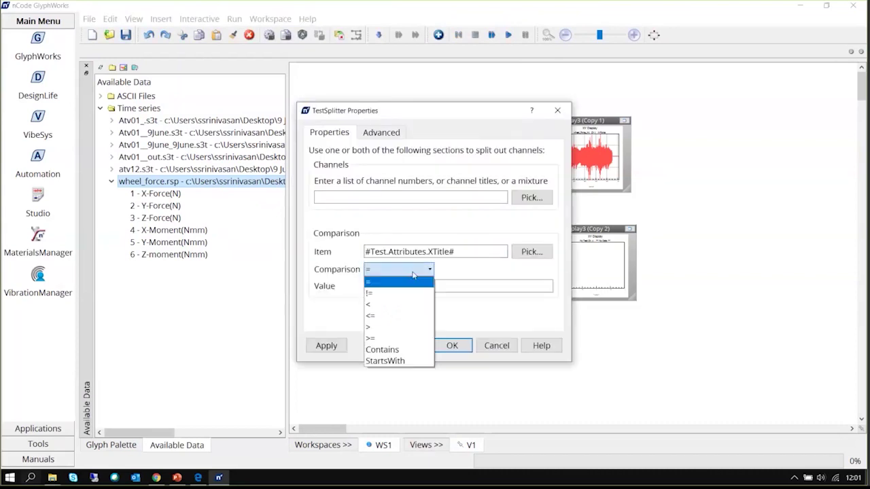
left_click(403, 349)
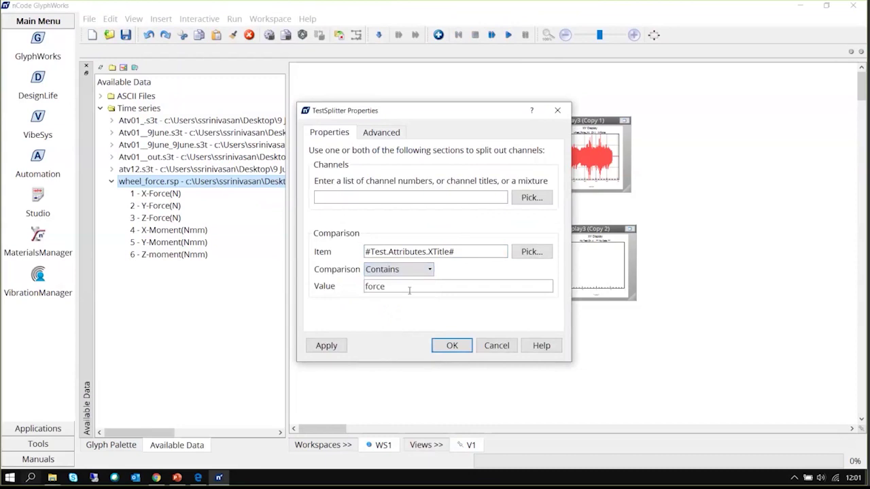
left_click(452, 346)
Rerun the flow and clear TestSplitter1's #Test.Attributes.XTitle# item, leaving it empty.
left_click(508, 36)
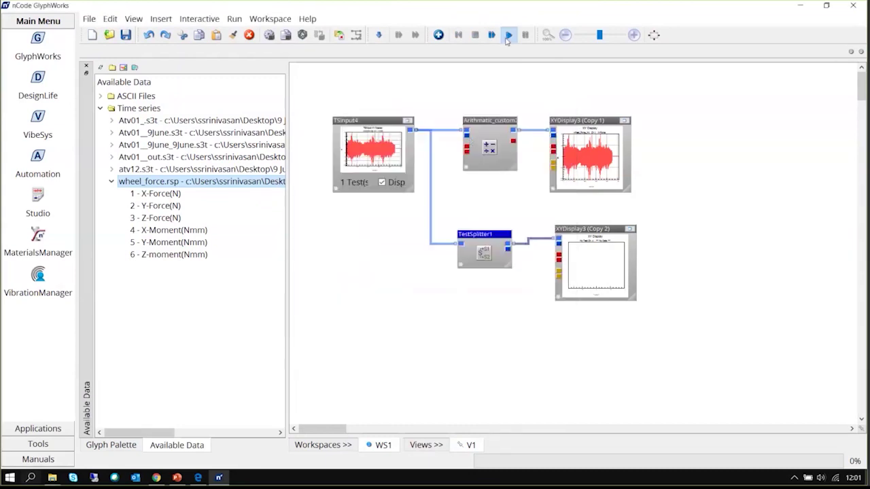
left_click(528, 188)
double_click(455, 248)
left_click(428, 262)
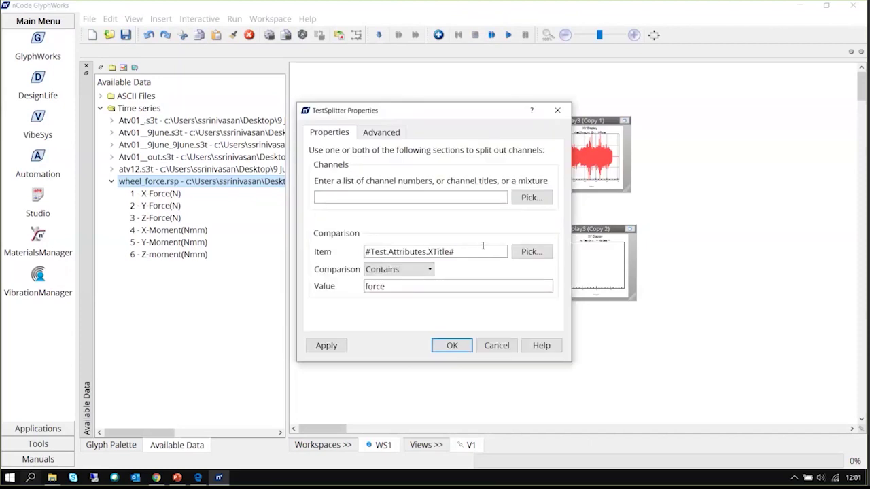
left_click_drag(481, 247, 307, 250)
key("BackSpace")
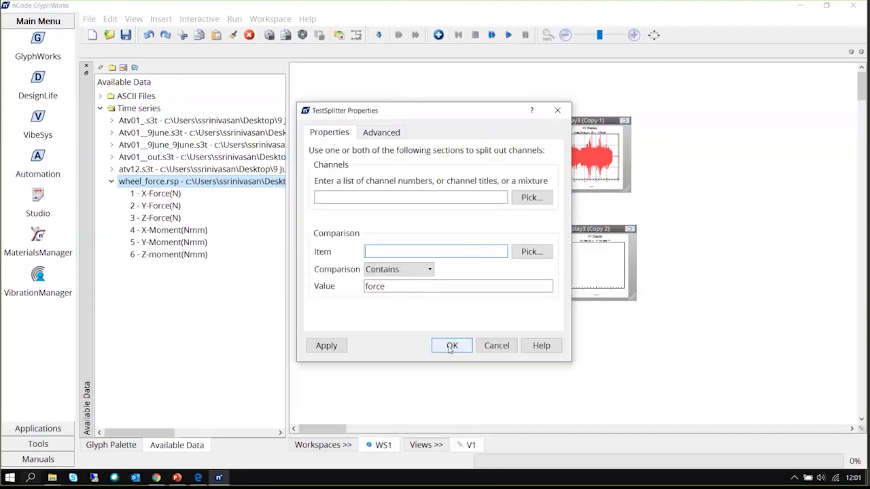
left_click(451, 347)
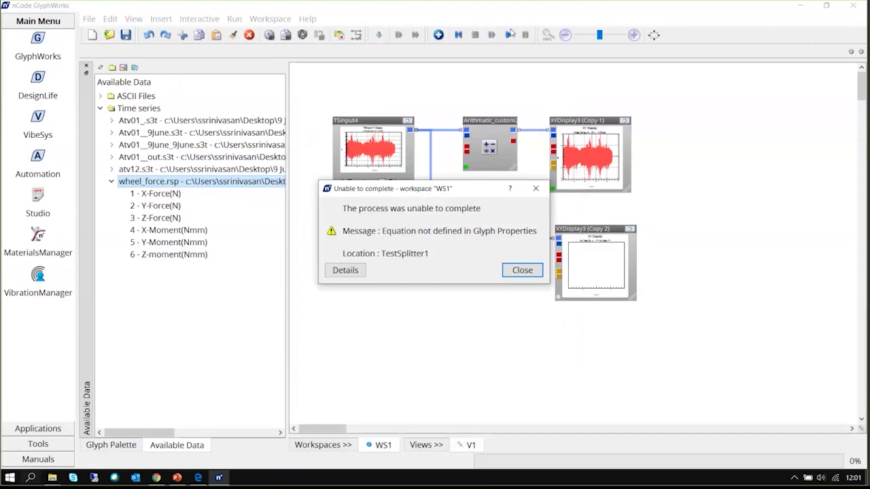
Inspect the test Attributes and InputTestInfo metadata, then close TestSplitter1's properties unchanged.
left_click(535, 188)
double_click(428, 238)
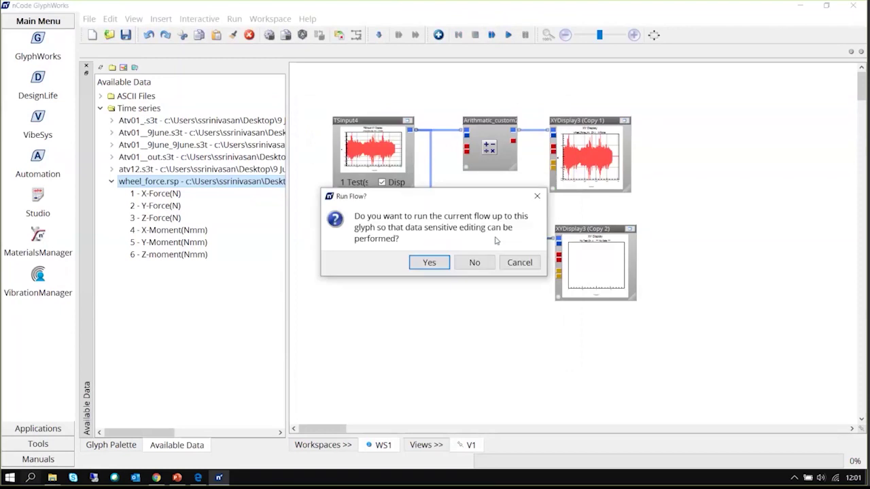
left_click(429, 264)
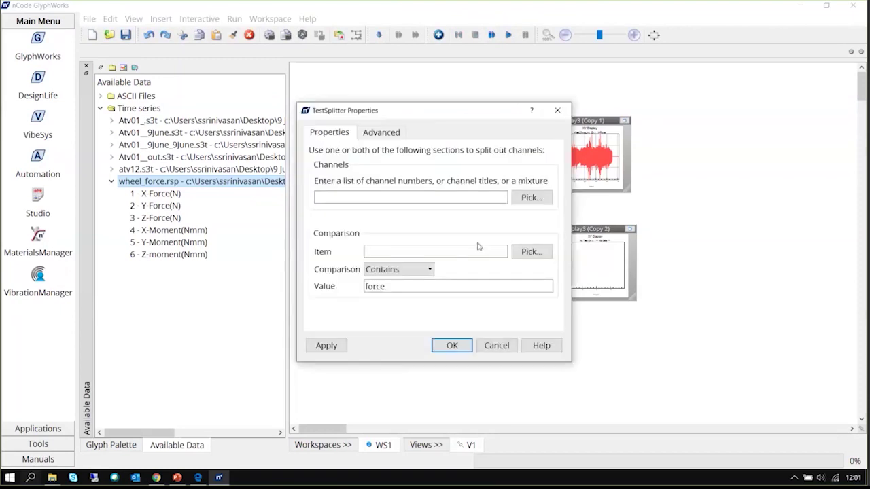
left_click(523, 252)
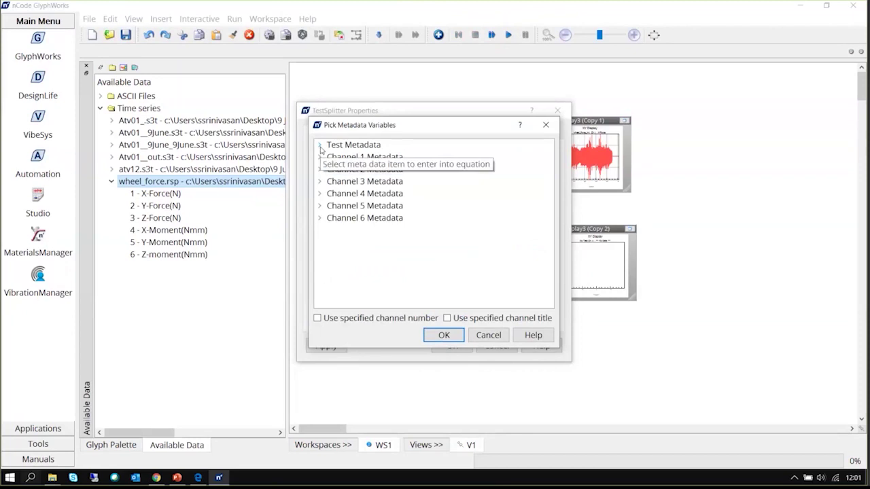
left_click(320, 145)
left_click(331, 158)
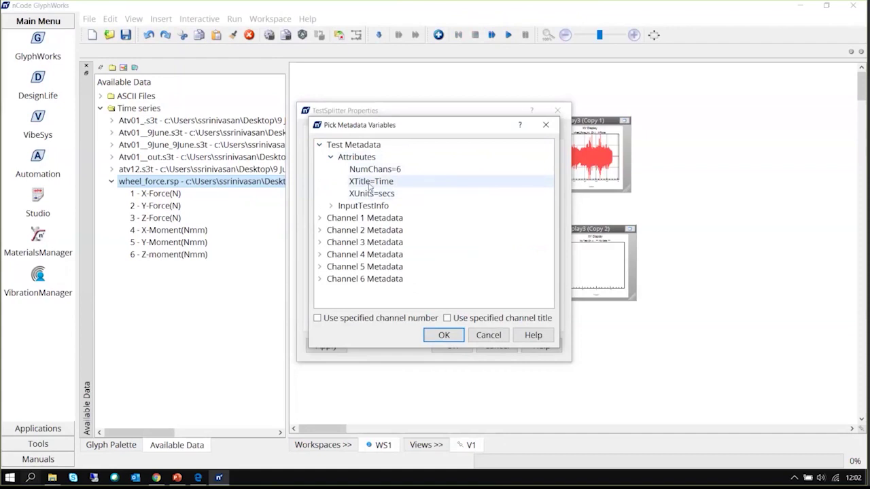
left_click(330, 205)
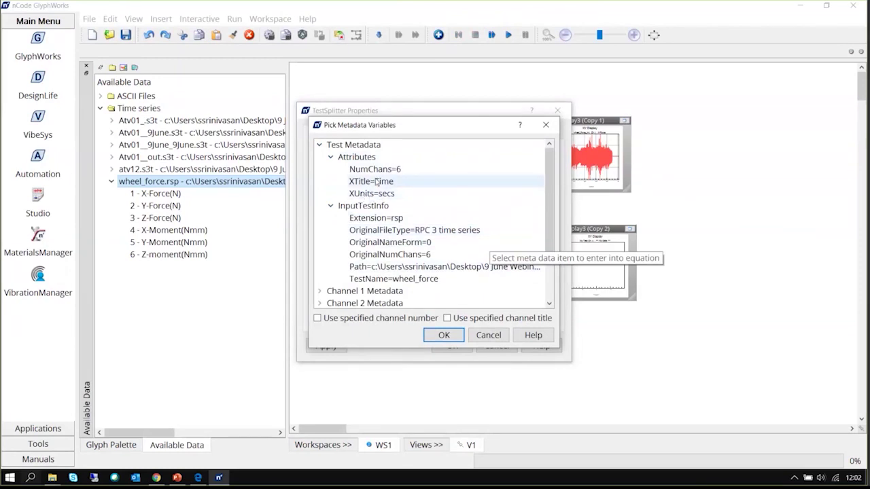
left_click(489, 336)
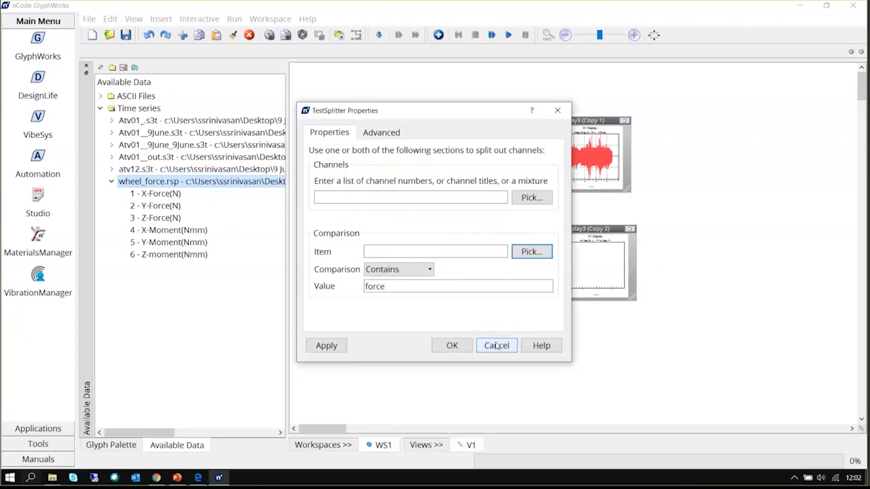
left_click(562, 110)
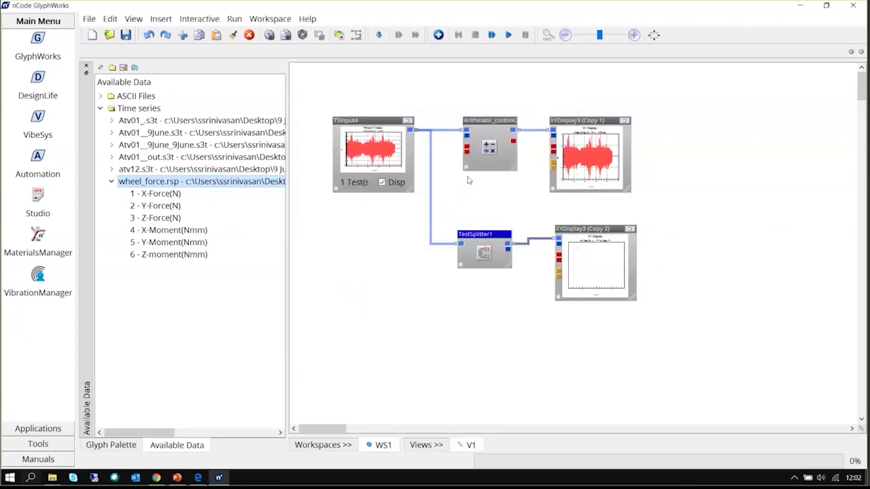
Remove the loaded test from TSInput4 and reload it with wheel_force.rsp.
right_click(374, 113)
right_click(356, 132)
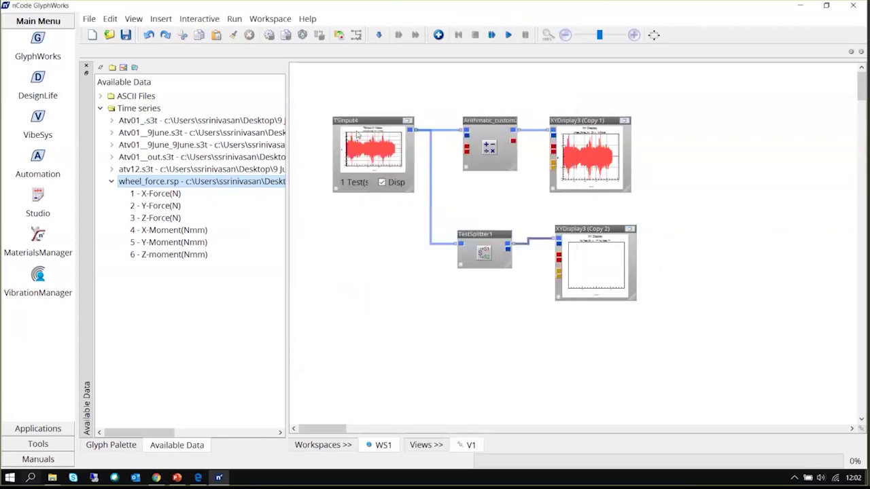
left_click(398, 276)
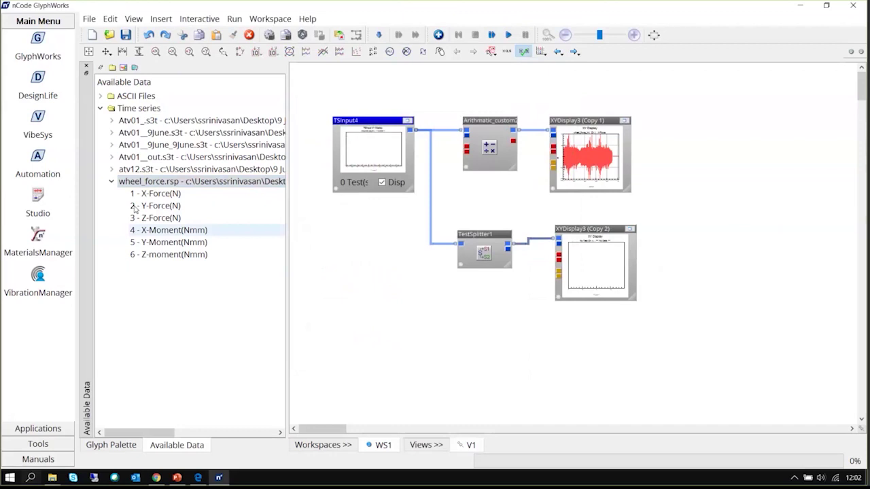
left_click_drag(170, 181, 374, 150)
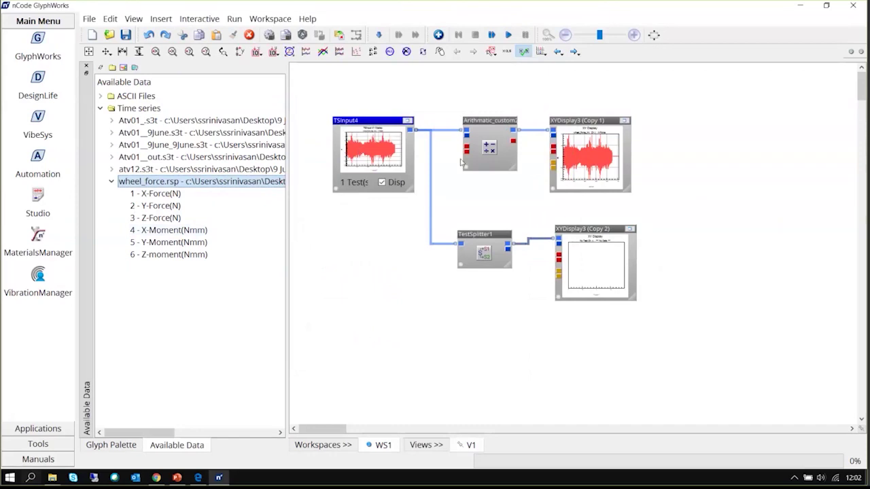
Reopen TestSplitter1's properties and explore the test and Channel 1 metadata items.
double_click(484, 246)
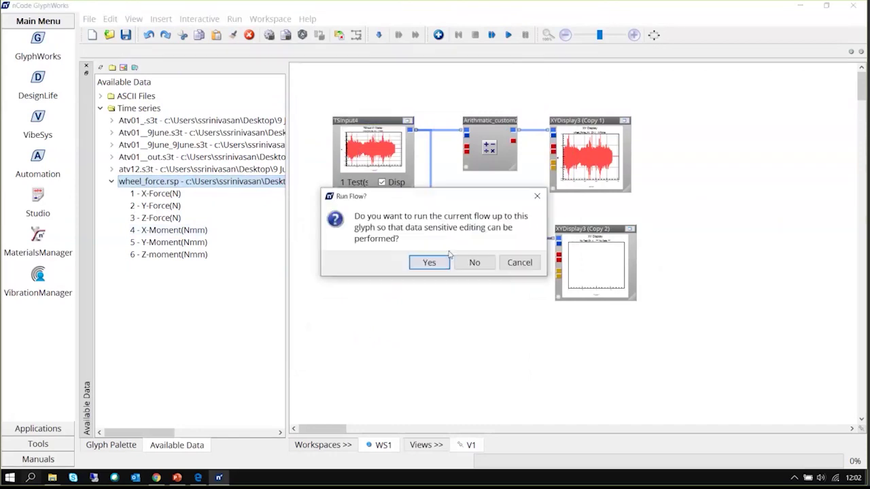
left_click(441, 261)
left_click(422, 288)
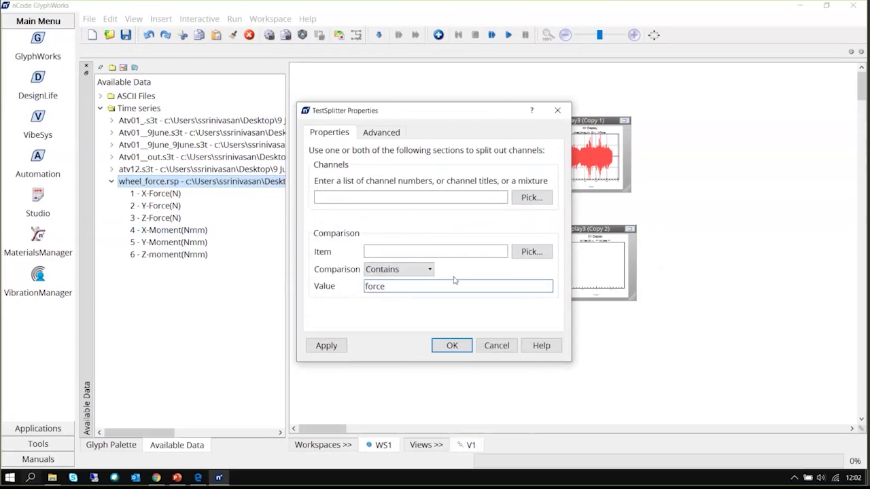
left_click(532, 252)
left_click(318, 145)
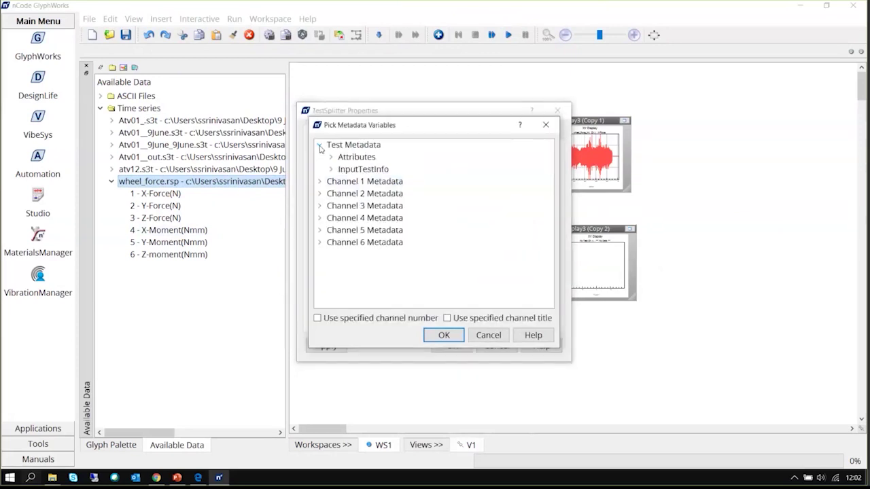
left_click(331, 156)
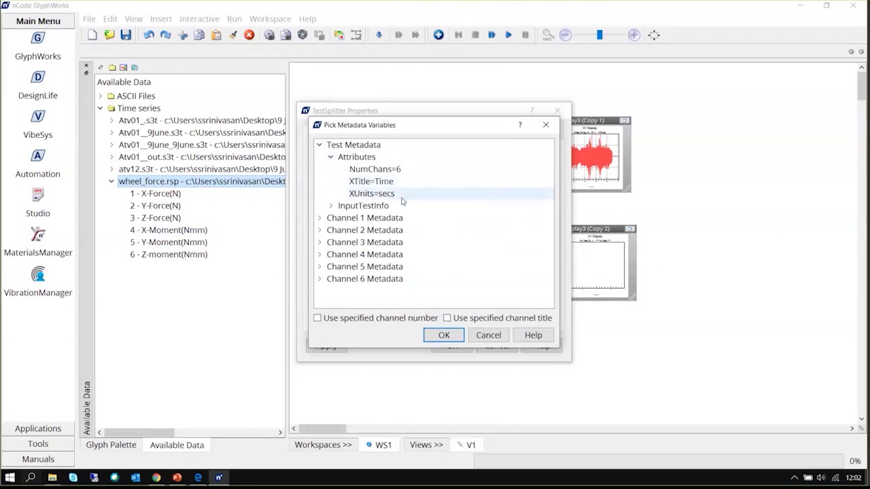
left_click(374, 195)
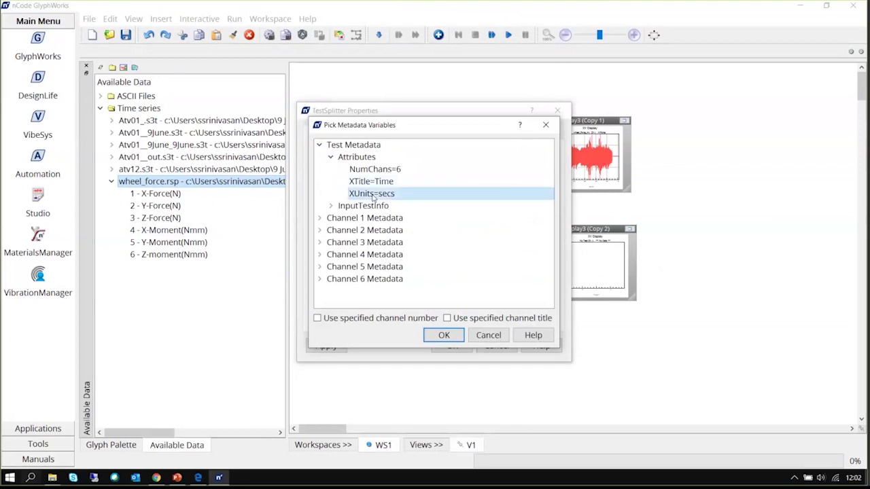
left_click(331, 206)
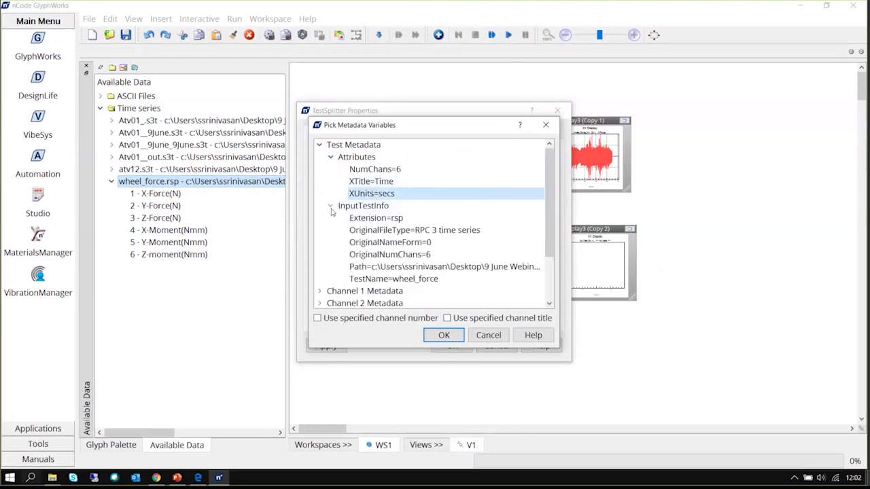
left_click(331, 206)
left_click(319, 217)
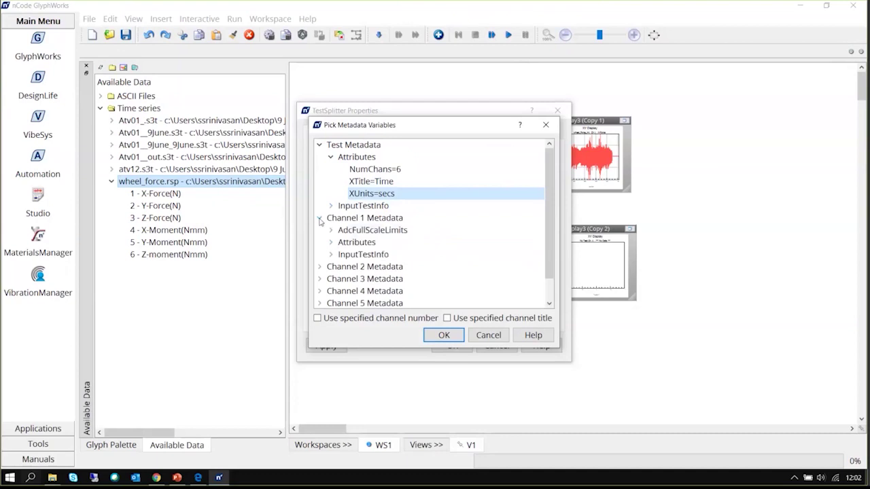
left_click(332, 242)
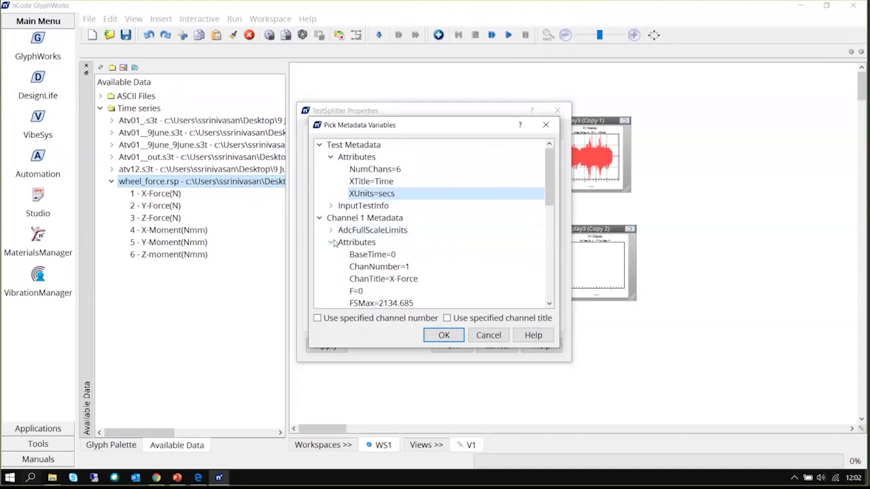
left_click(332, 242)
left_click(331, 230)
left_click(332, 231)
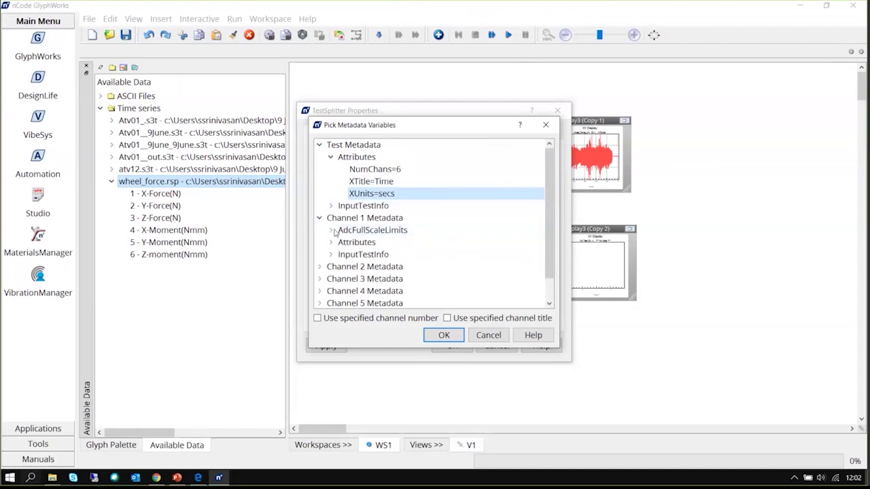
Select ChanTitle=X-Force as the item so Contains 'force' filters channels, and apply.
left_click(331, 255)
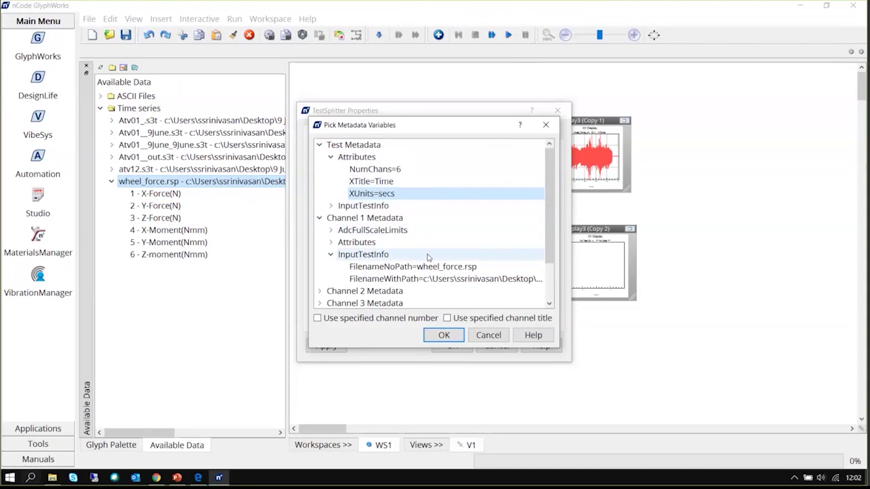
scroll(418, 271, "down", 2)
scroll(418, 270, "up", 2)
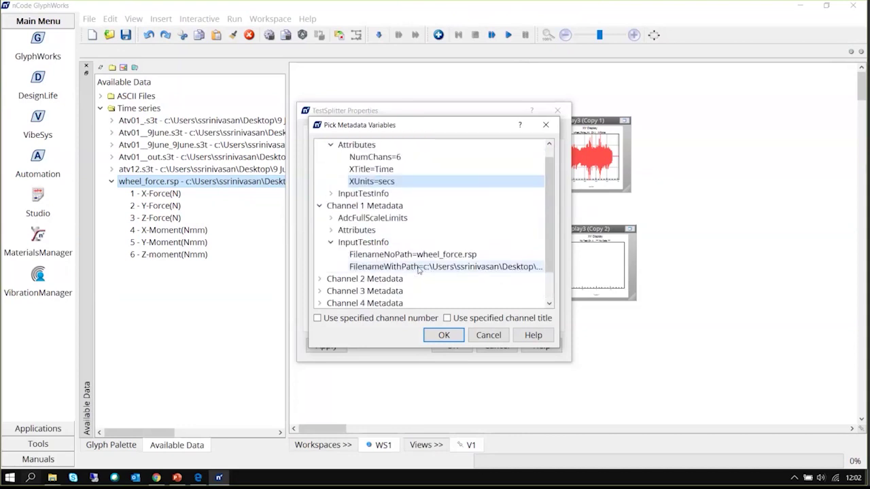
left_click(331, 242)
left_click(331, 219)
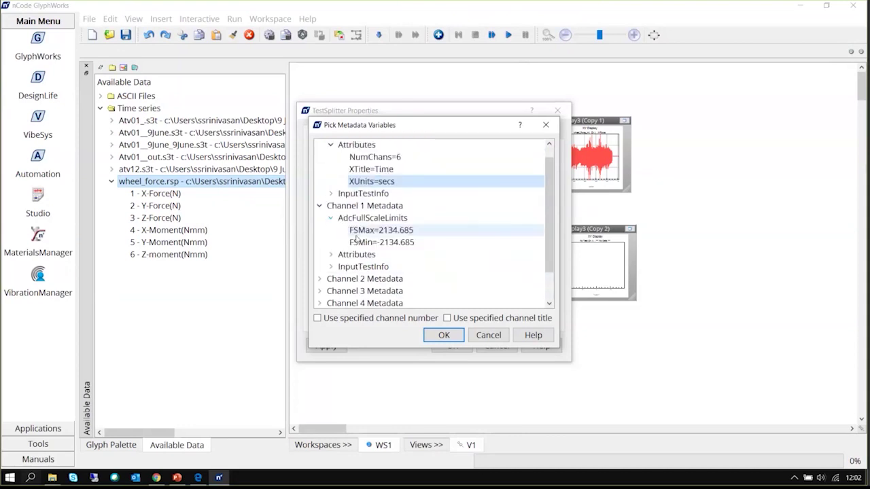
left_click(331, 255)
scroll(379, 278, "down", 1)
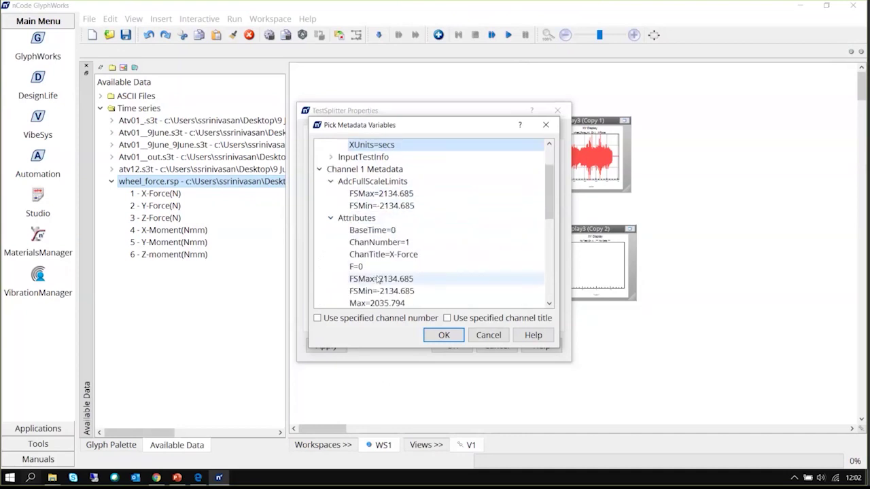
left_click(389, 257)
left_click(443, 335)
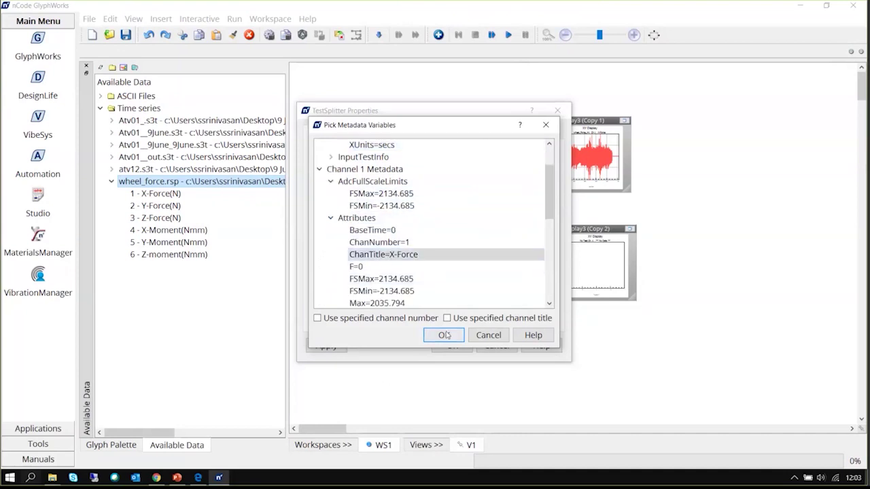
left_click(445, 288)
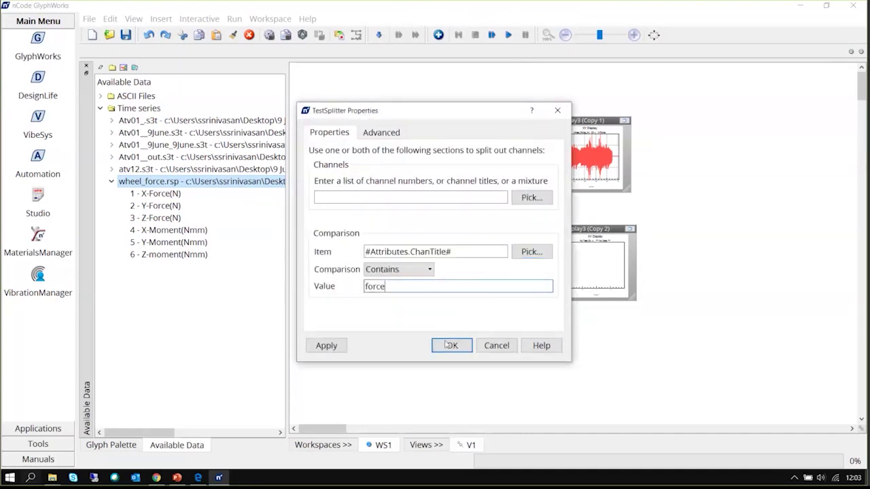
left_click(446, 345)
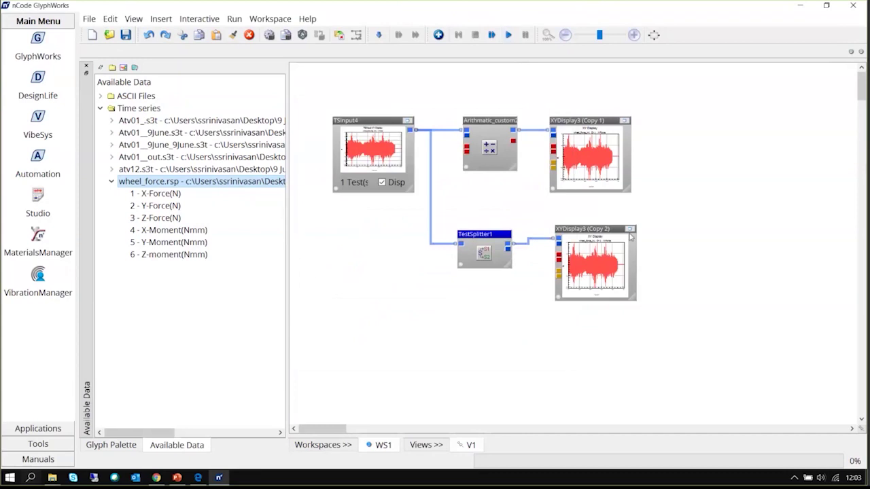
Inspect the XYDisplay3 (Copy 2) plot full size, then return to the flow.
double_click(595, 262)
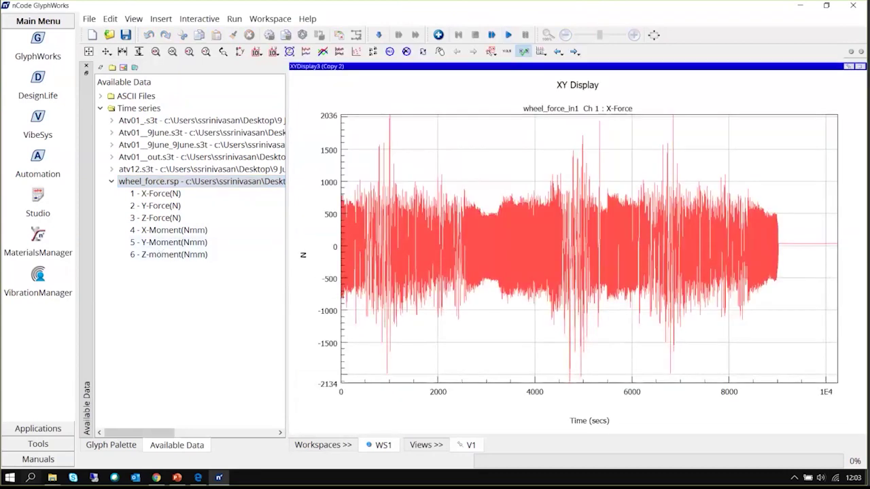
left_click(860, 66)
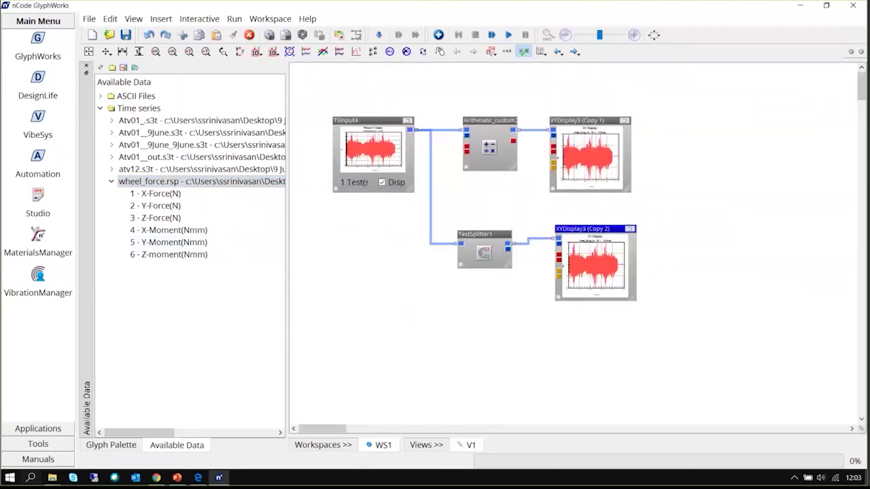
key("alt+Tab")
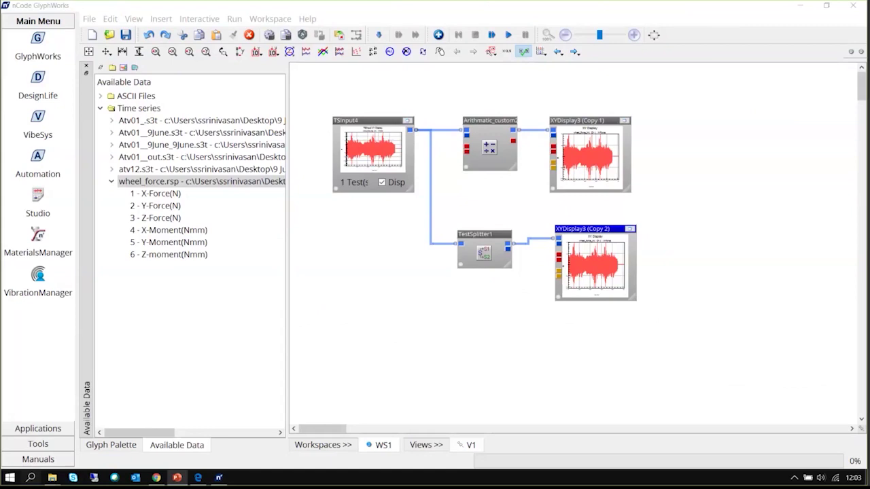
left_click(324, 251)
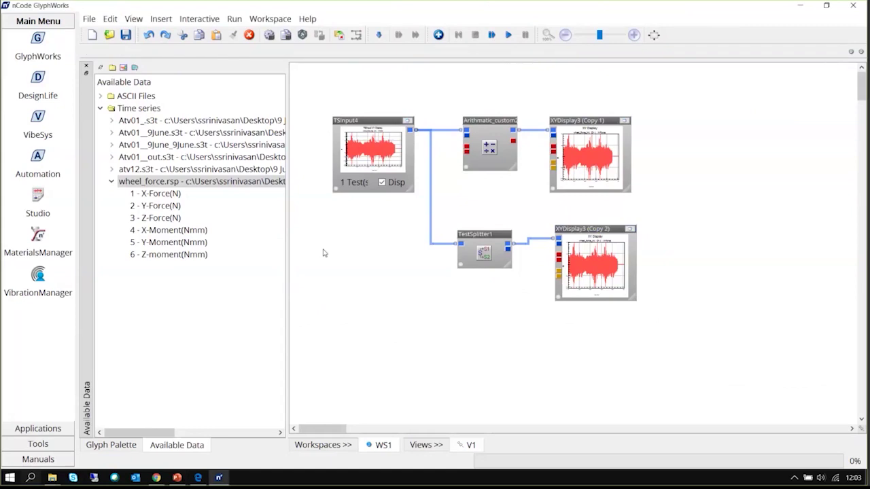
Open the Contents manual from the Manuals list in the side panel.
left_click(89, 19)
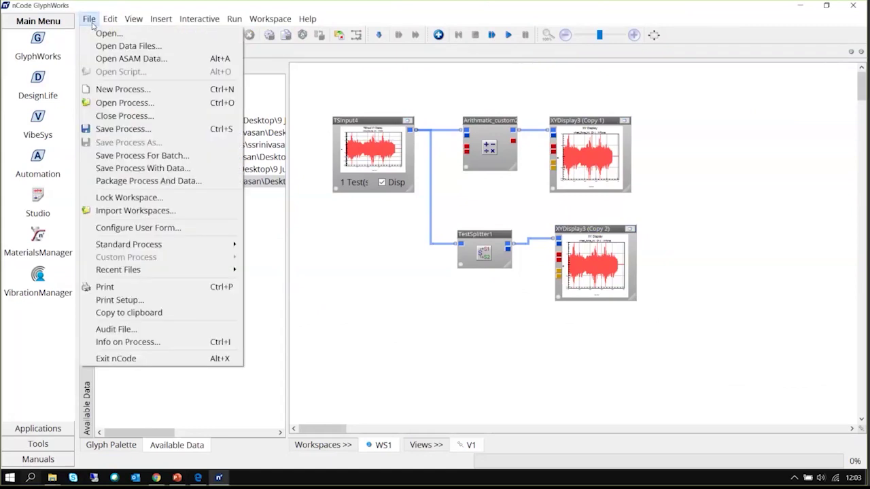
key("Escape")
left_click(45, 445)
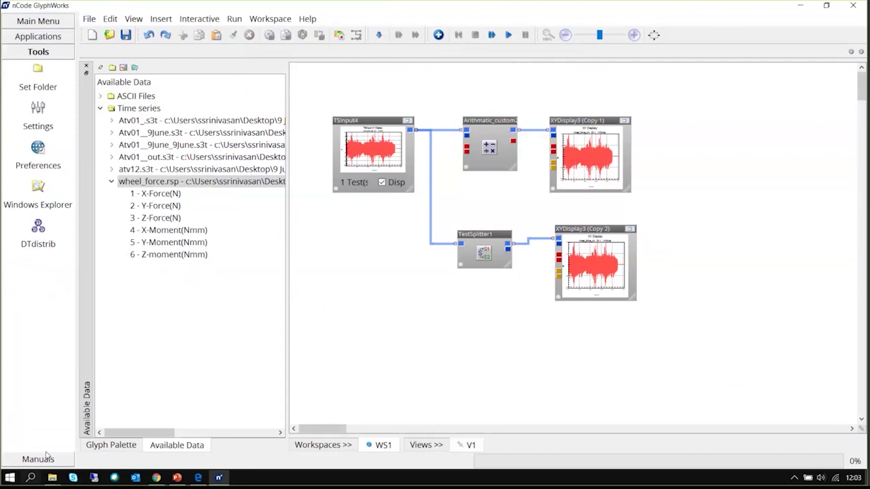
left_click(47, 462)
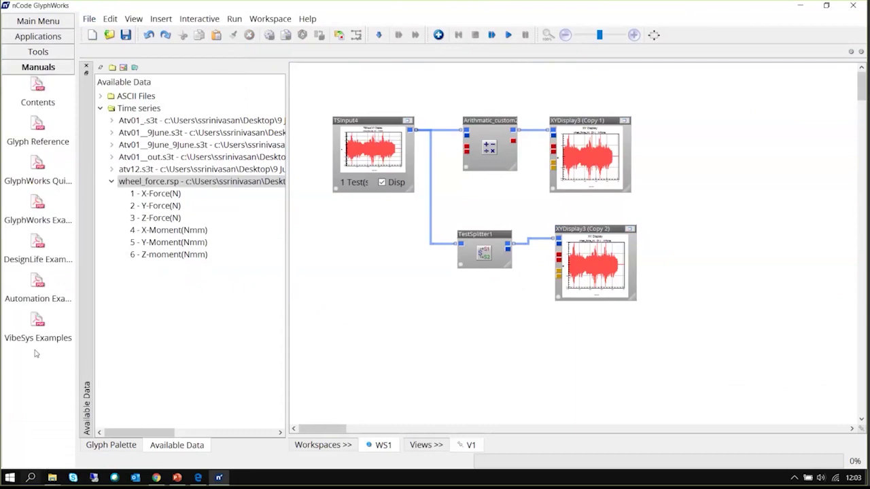
left_click(38, 86)
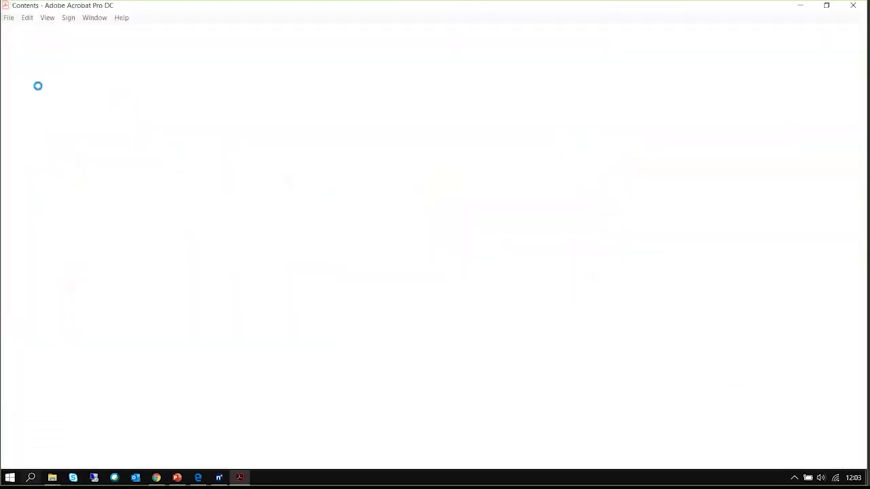
Follow the Fatigue Theory link from Contents, scroll to page 15, and minimize Acrobat.
scroll(617, 164, "down", 3)
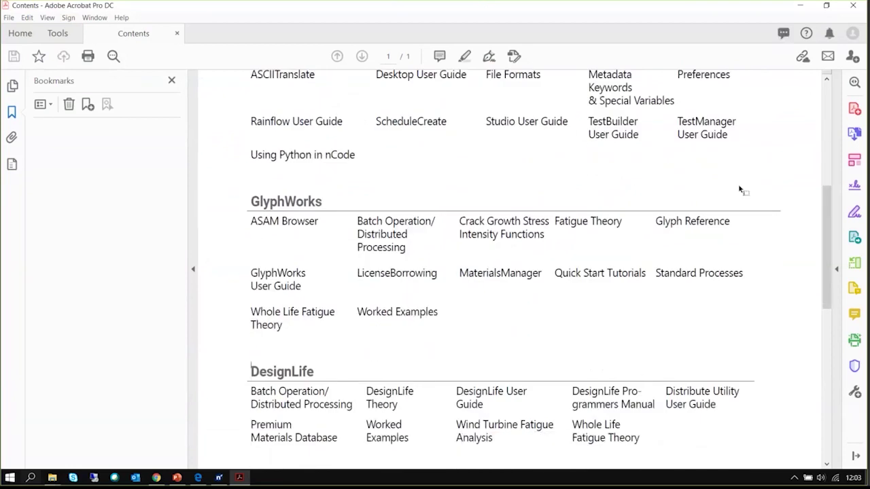
scroll(738, 197, "up", 2)
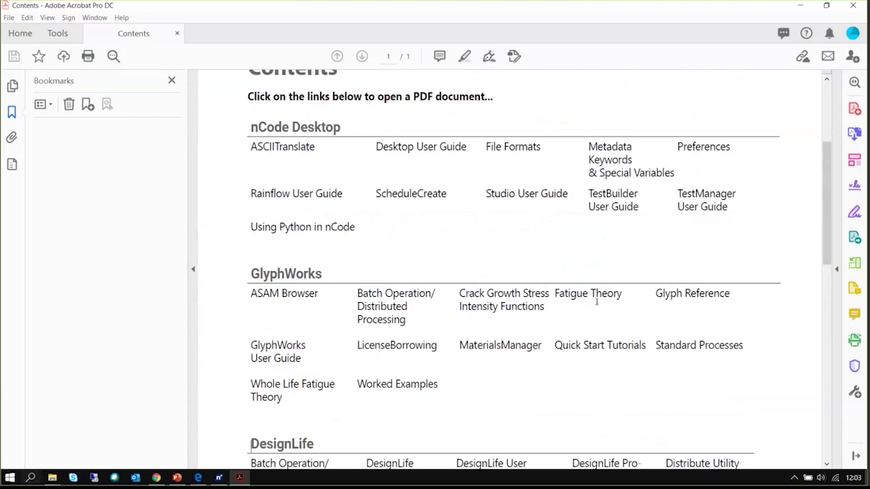
left_click(602, 299)
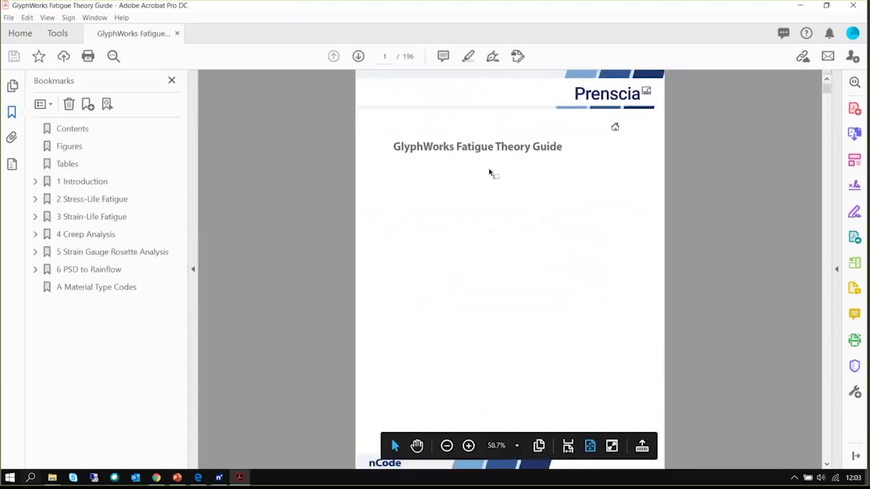
scroll(489, 174, "down", 10)
scroll(511, 216, "down", 15)
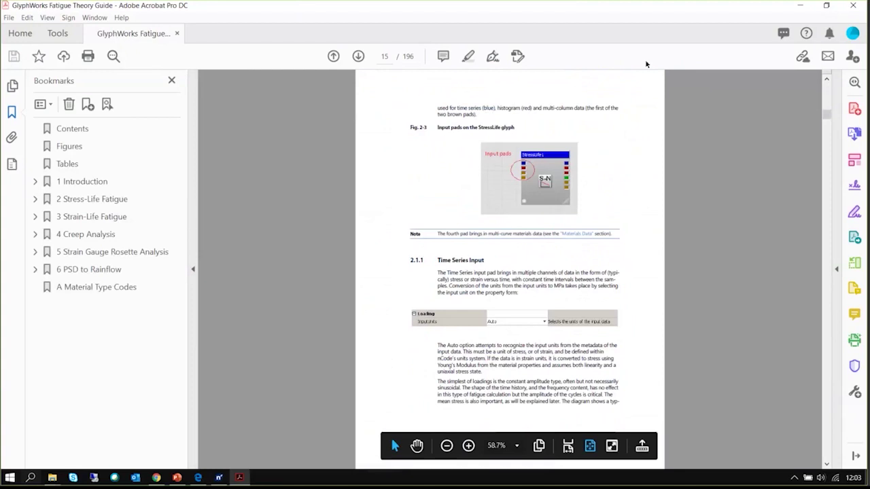
left_click(799, 6)
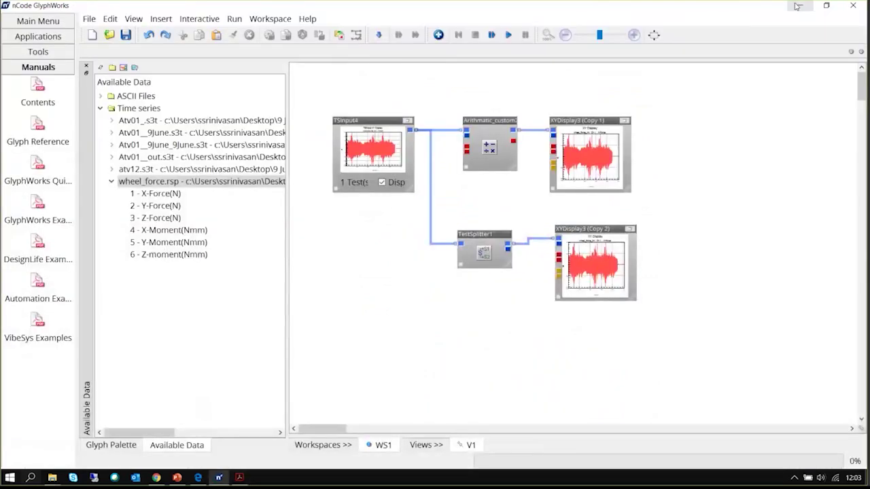
Widen the Manuals sidebar so titles like GlyphWorks Quick Start Guide show in full.
key("alt+Tab")
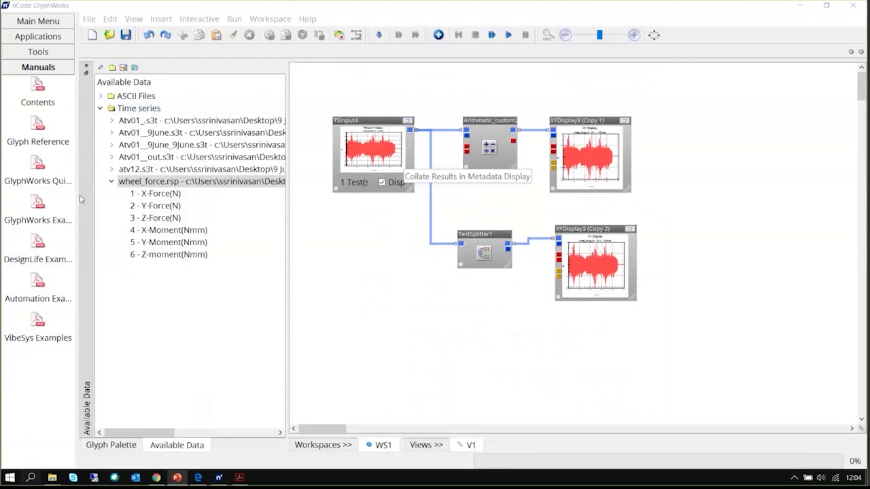
left_click_drag(80, 196, 257, 194)
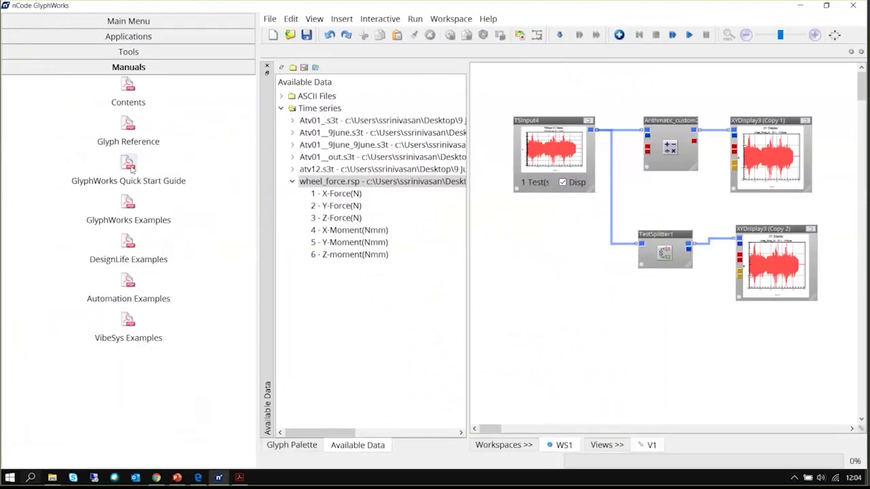
Open the GlyphWorks, DesignLife and VibeSys Examples manuals, scroll through them, and minimize Acrobat.
left_click(128, 204)
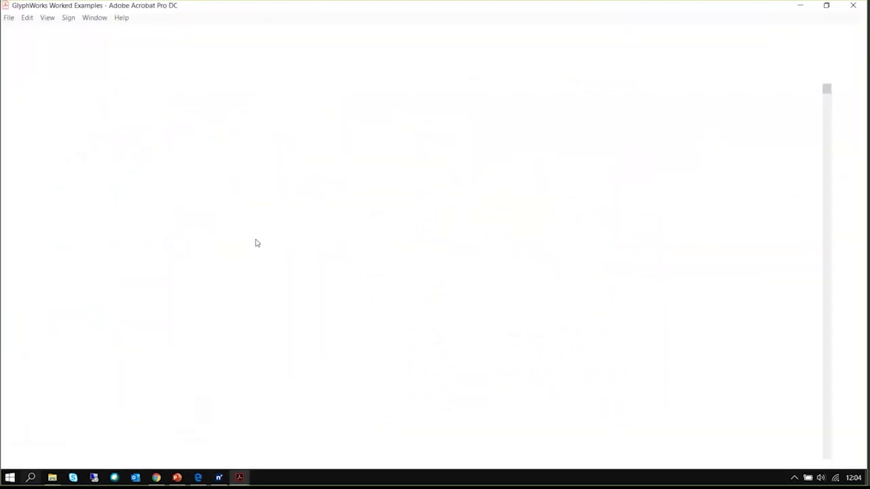
scroll(167, 380, "down", 10)
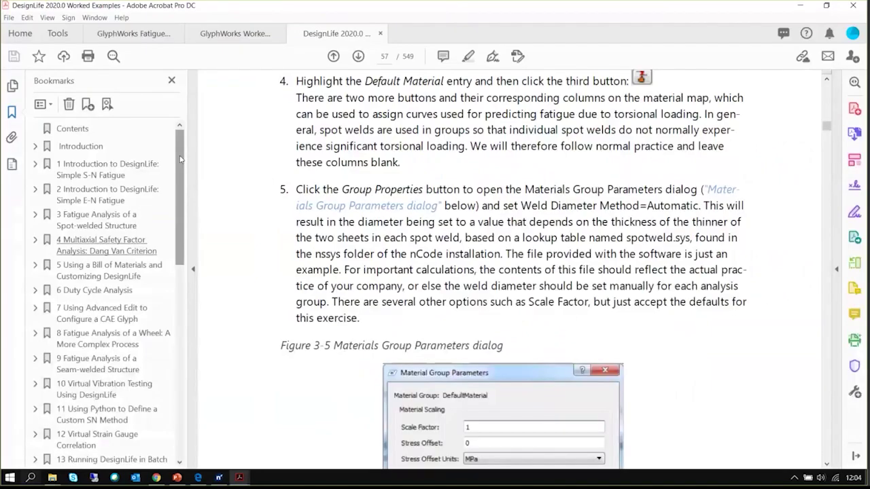
scroll(160, 424, "down", 10)
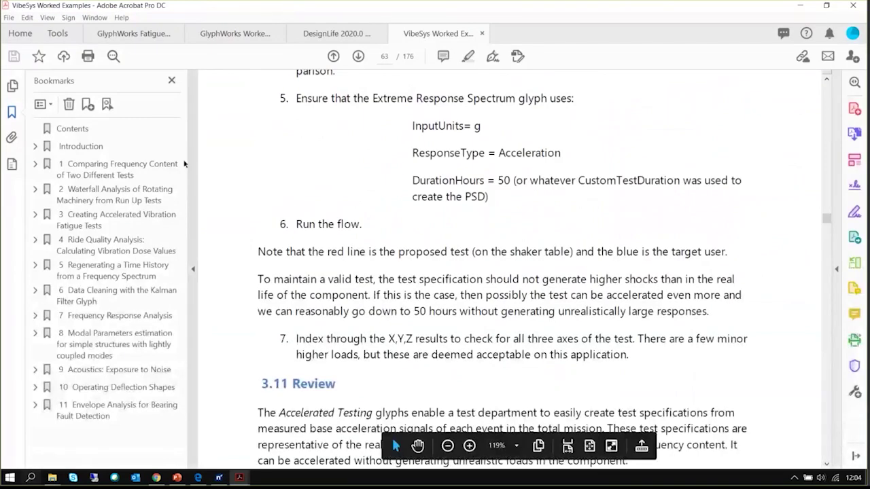
left_click(799, 7)
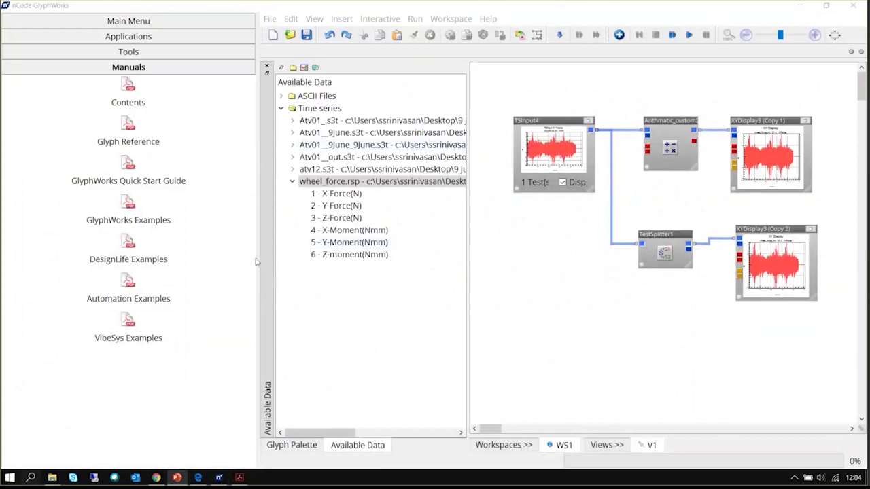
Drag the Manuals and Available Data splitters left to enlarge the workflow canvas.
left_click_drag(258, 261, 162, 261)
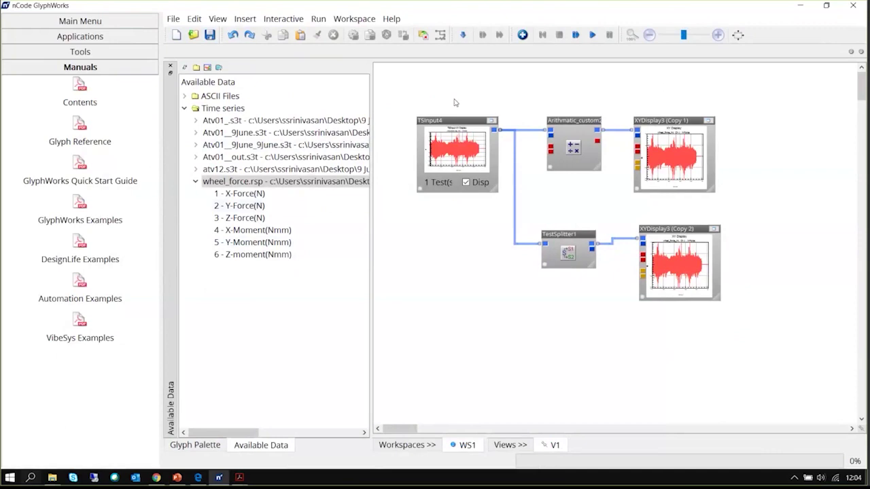
left_click_drag(371, 239, 296, 239)
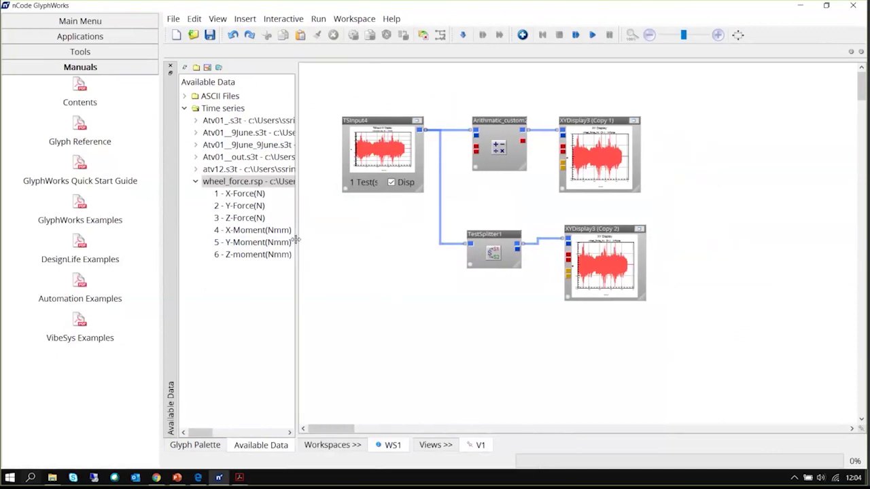